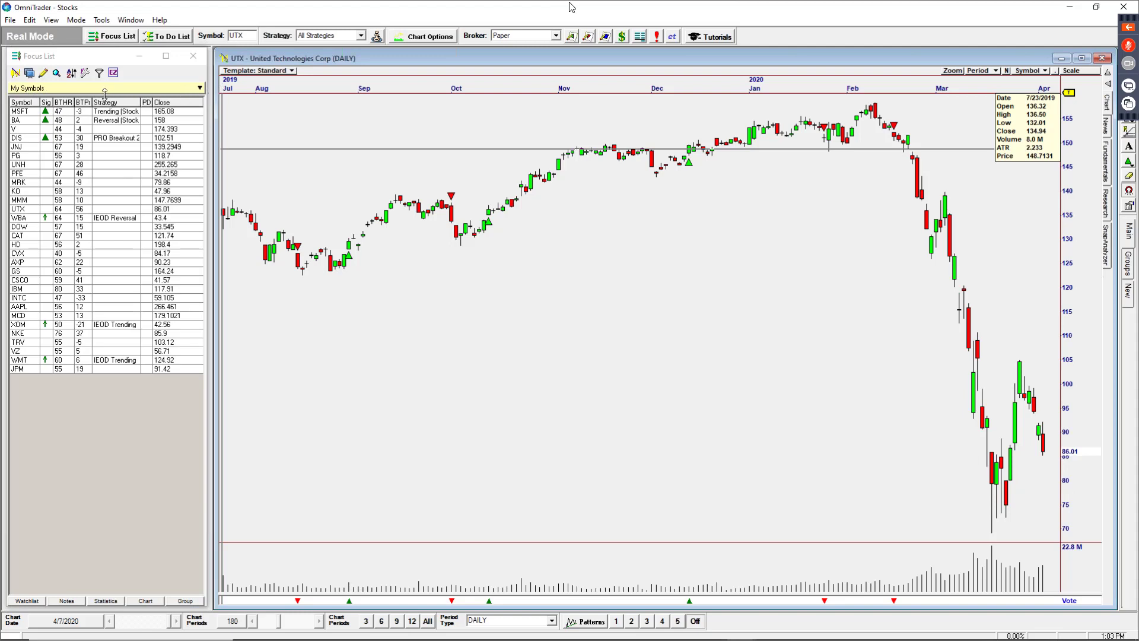
Open the Focus List editor and collapse all the list folders from Custom Lists through Industry Groups
{"action": "left_click", "coordinate": [42, 72]}
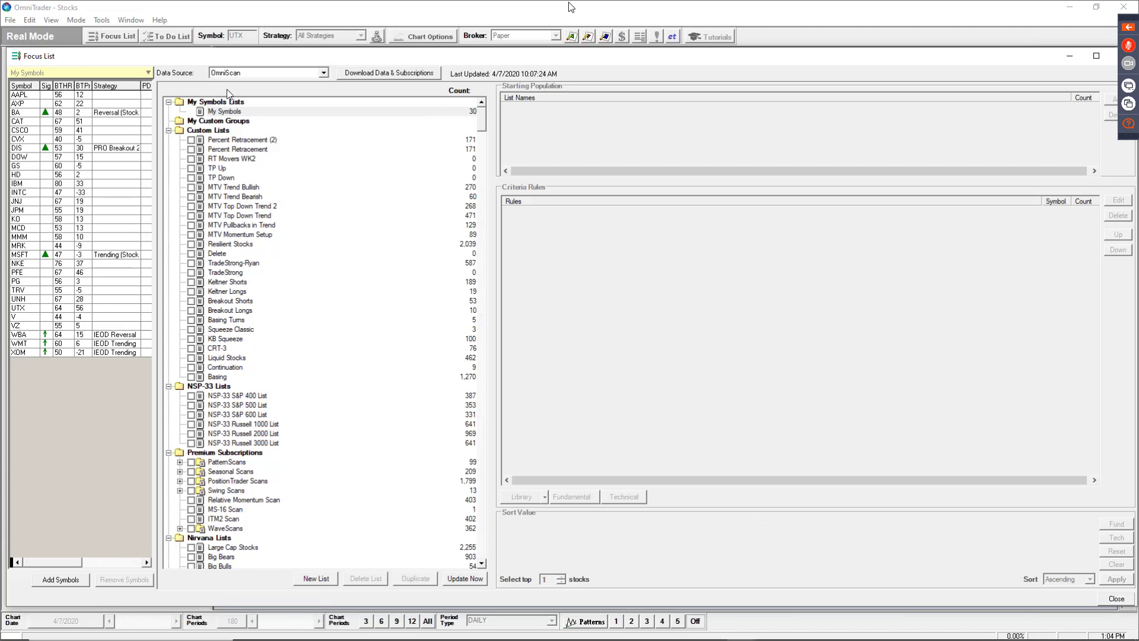
{"action": "left_click", "coordinate": [168, 130]}
{"action": "left_click", "coordinate": [168, 139]}
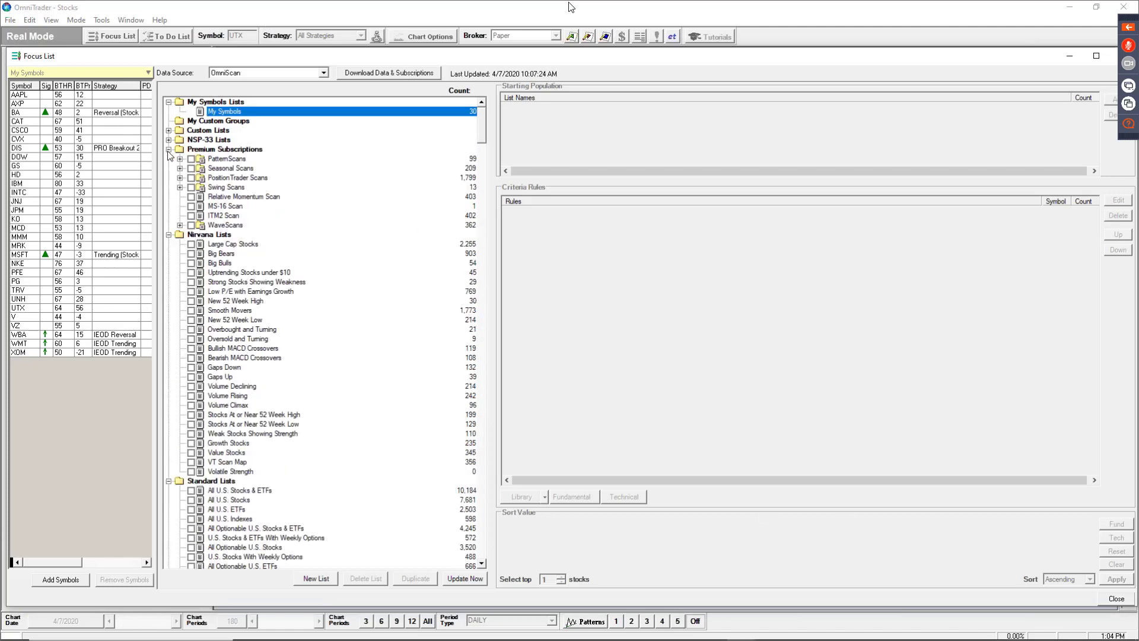
{"action": "left_click", "coordinate": [169, 149]}
{"action": "left_click", "coordinate": [169, 159]}
{"action": "left_click", "coordinate": [169, 168]}
{"action": "left_click", "coordinate": [169, 178]}
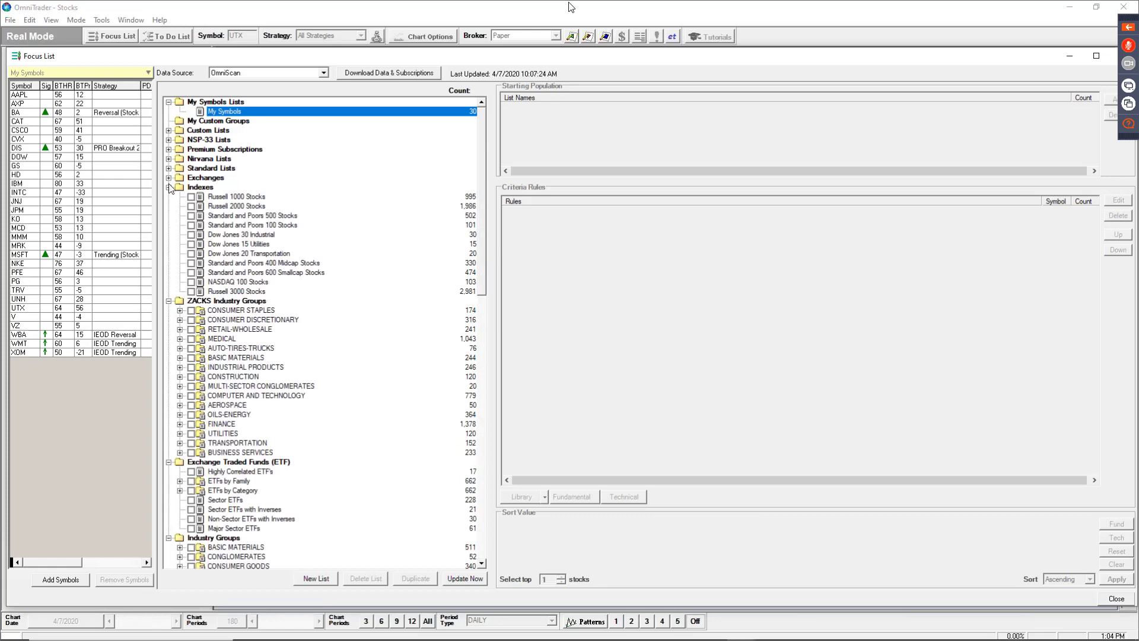
{"action": "left_click", "coordinate": [169, 187]}
{"action": "left_click", "coordinate": [169, 196]}
{"action": "left_click", "coordinate": [168, 206]}
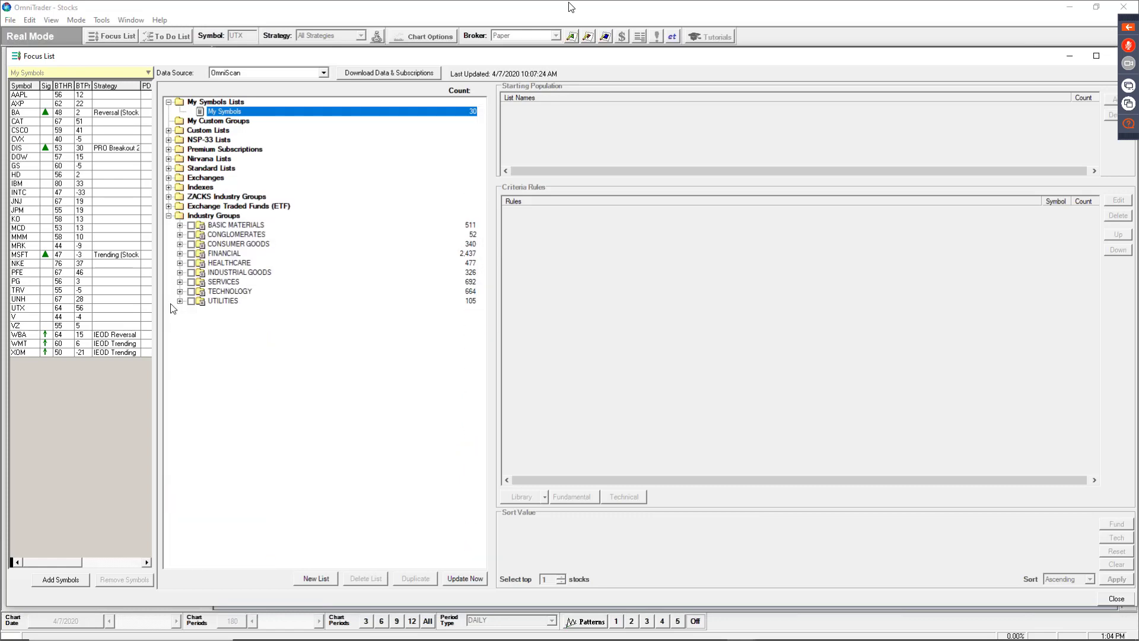
{"action": "left_click", "coordinate": [168, 215]}
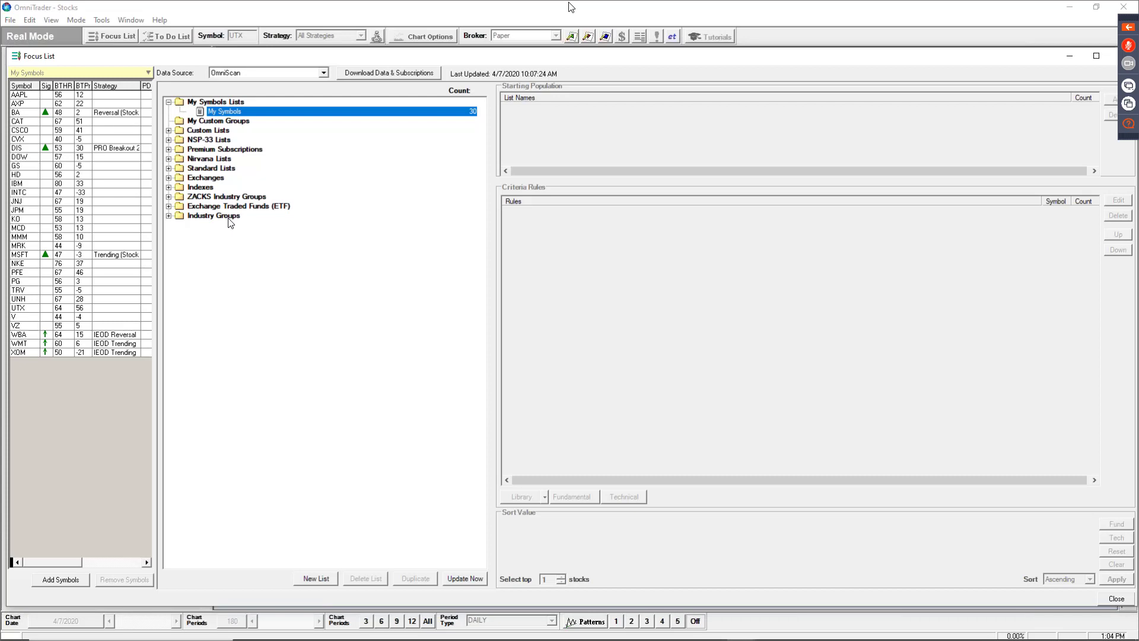
Examine the contents of the ZACKS Industry Groups, Exchange Traded Funds (ETF) and Industry Groups folders, collapsing each one again
{"action": "left_click", "coordinate": [170, 197]}
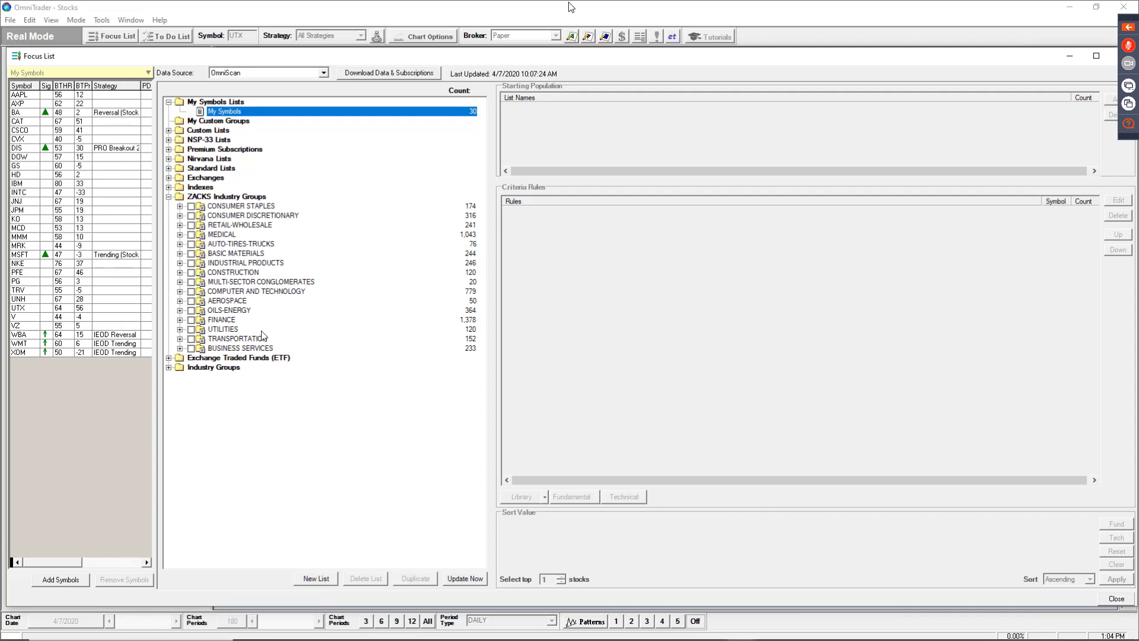
{"action": "left_click", "coordinate": [169, 359]}
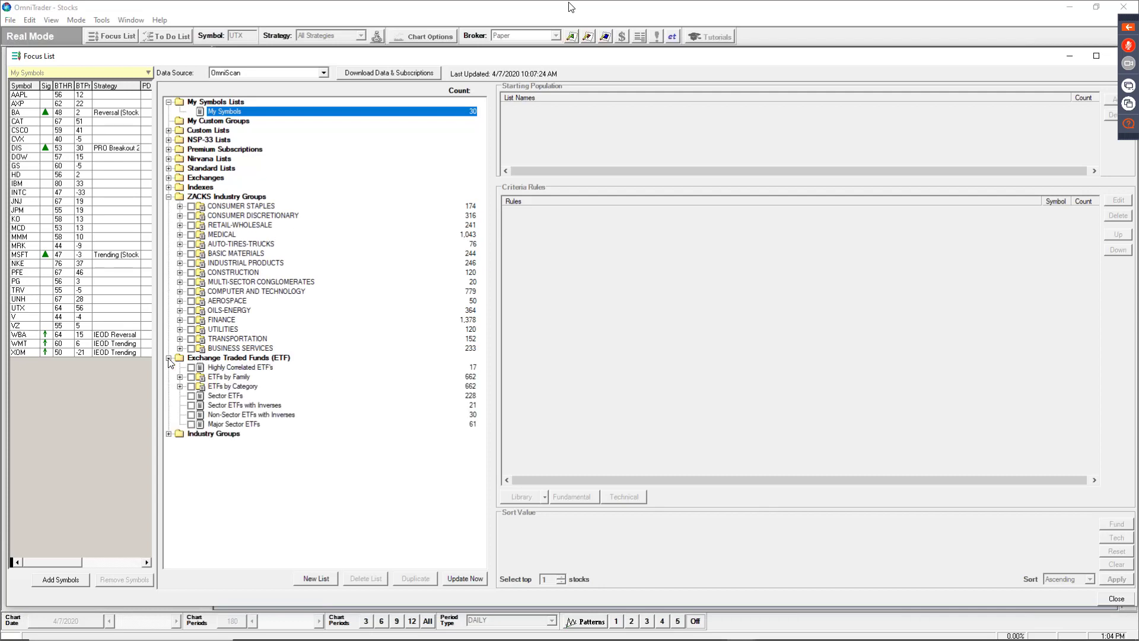
{"action": "left_click", "coordinate": [168, 359]}
{"action": "left_click", "coordinate": [169, 368]}
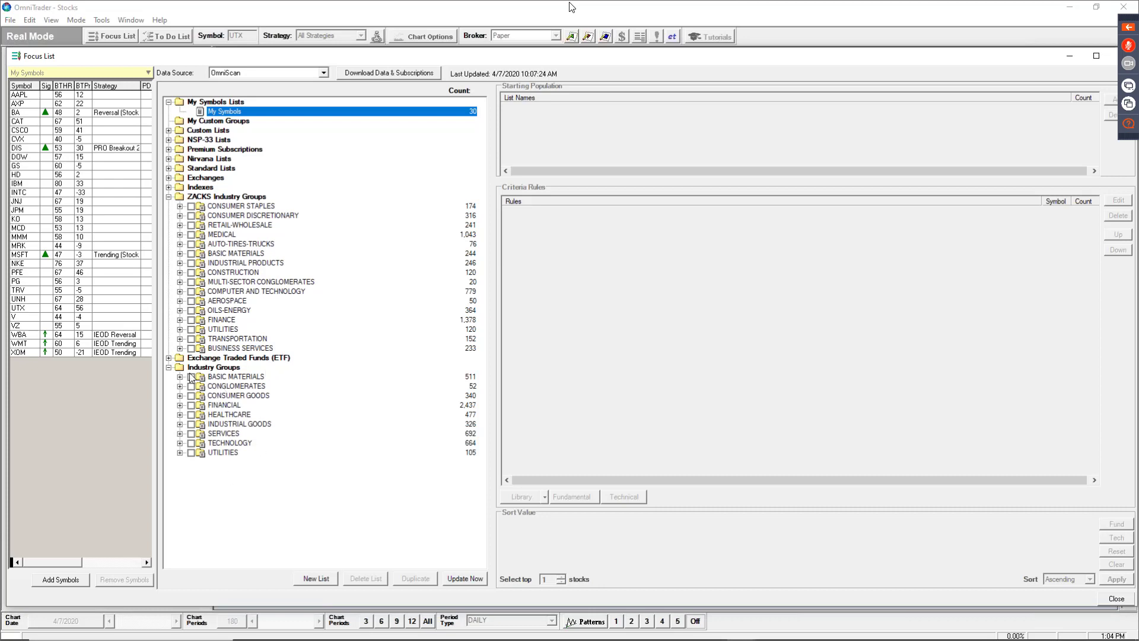
{"action": "left_click", "coordinate": [169, 367]}
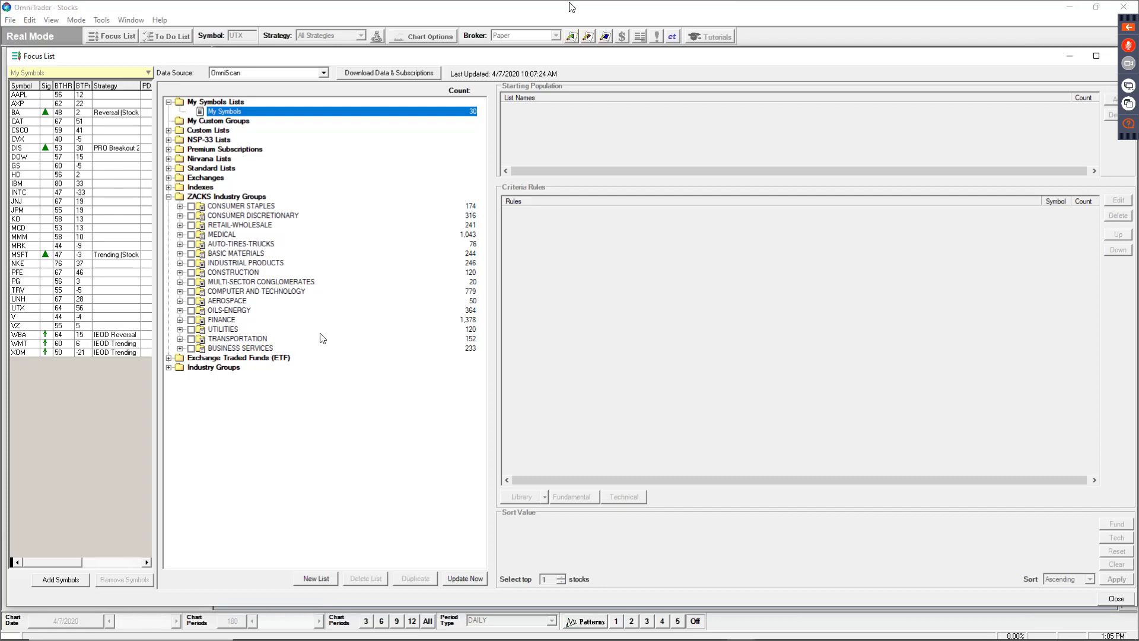
{"action": "left_click", "coordinate": [169, 196]}
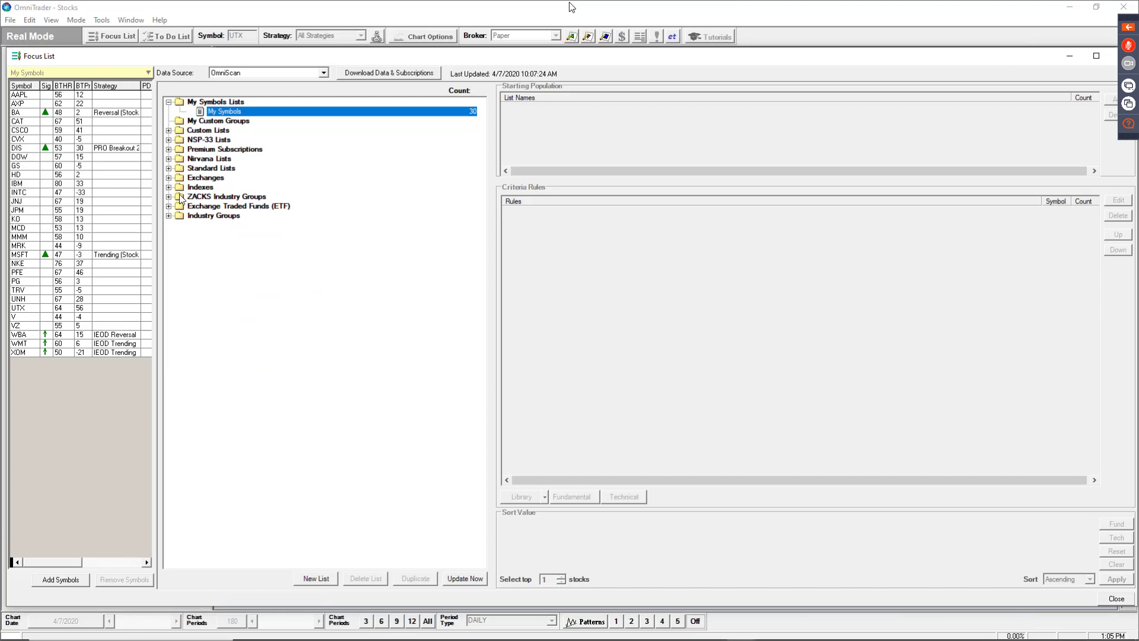
Review MS-16 Scan, Swing Scans and PositionTrader Scans among the Premium Subscriptions, and the Large Cap Stocks rules in Nirvana Lists
{"action": "left_click", "coordinate": [169, 160]}
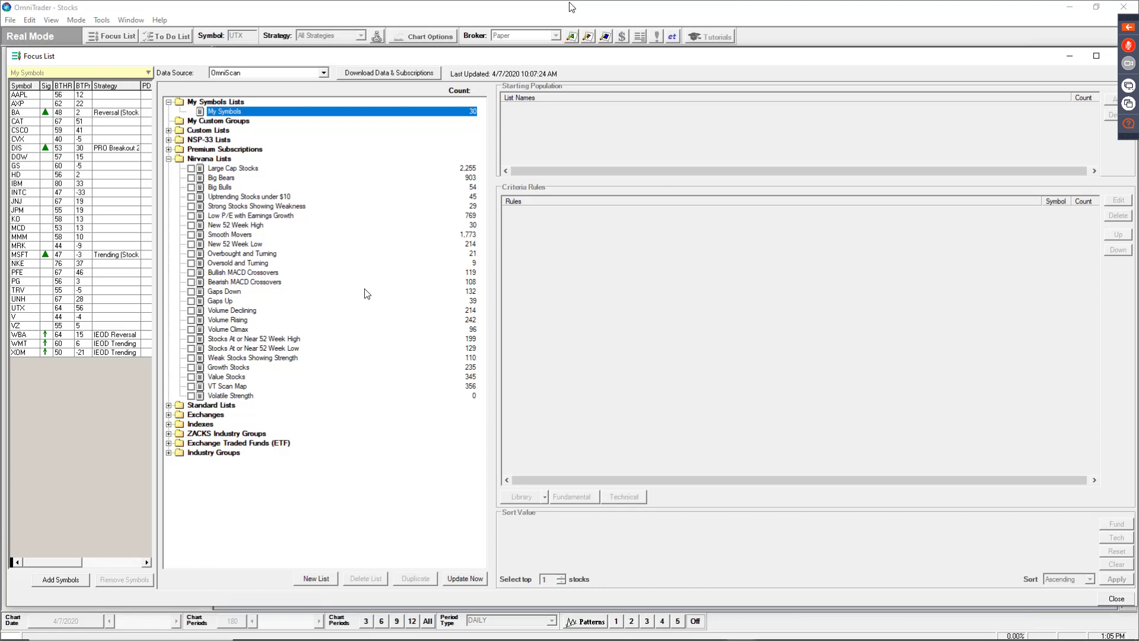
{"action": "left_click", "coordinate": [169, 150]}
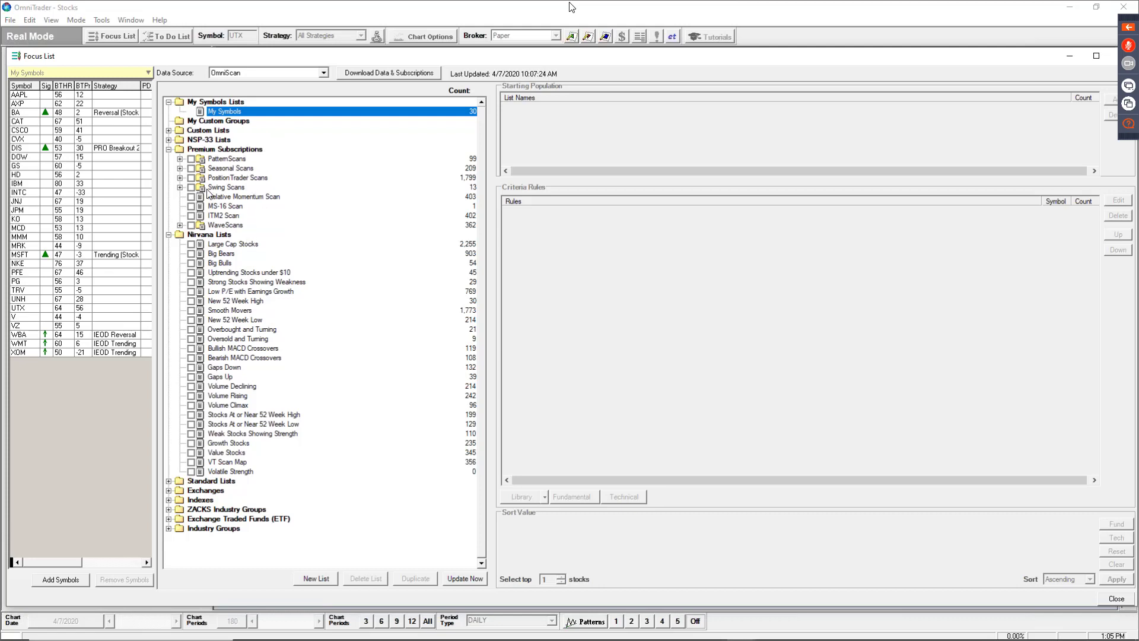
{"action": "left_click", "coordinate": [224, 206]}
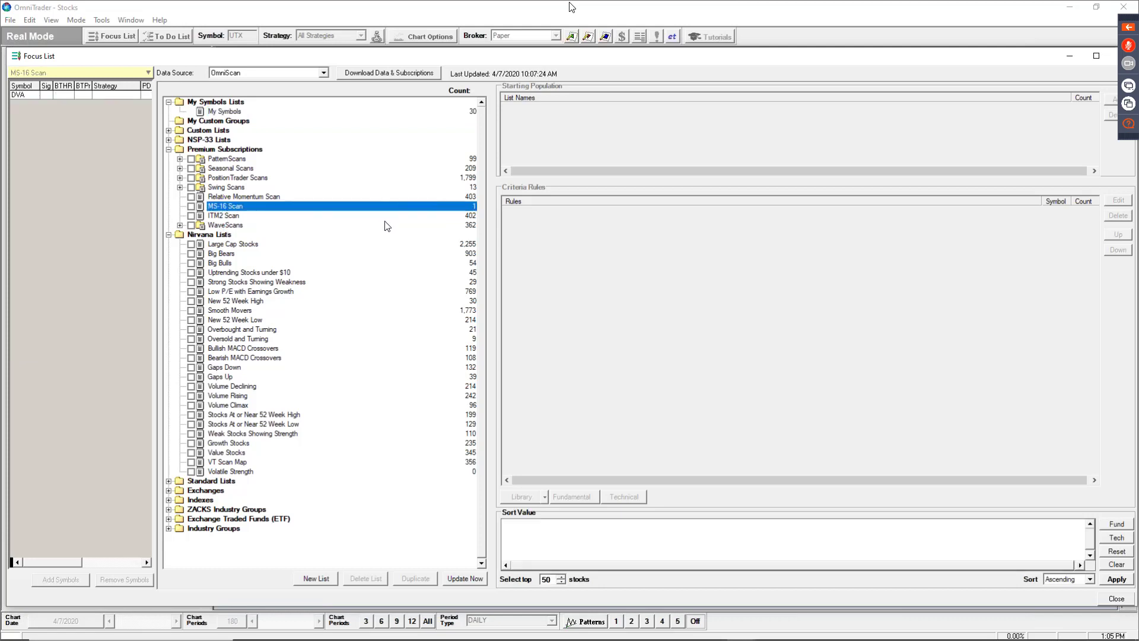
{"action": "left_click", "coordinate": [222, 187]}
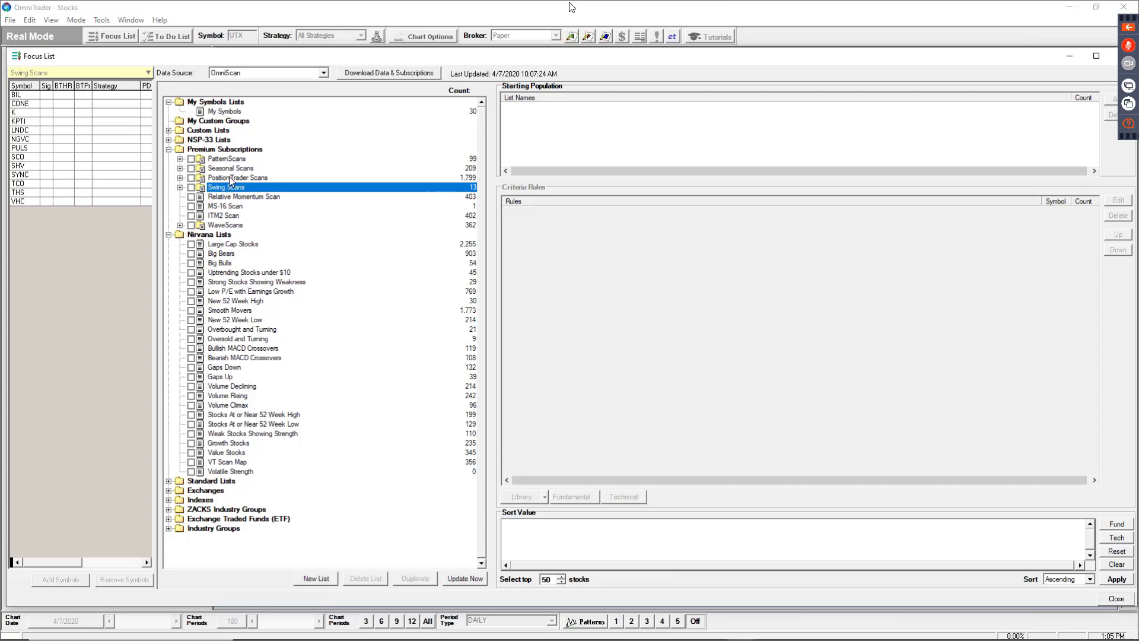
{"action": "left_click", "coordinate": [232, 178]}
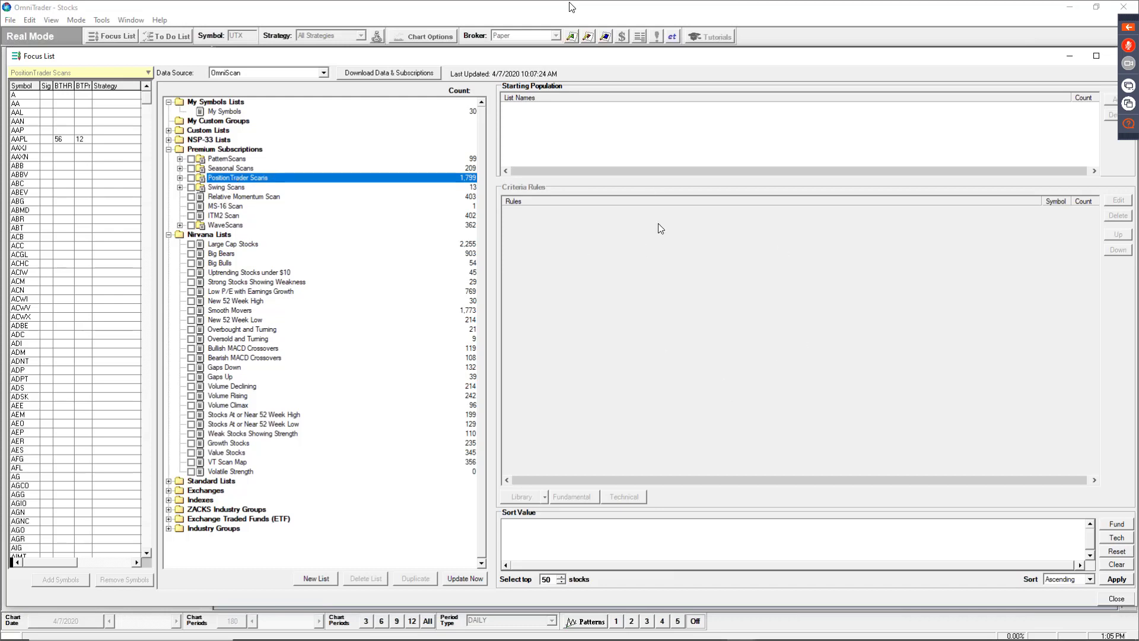
{"action": "left_click", "coordinate": [235, 245]}
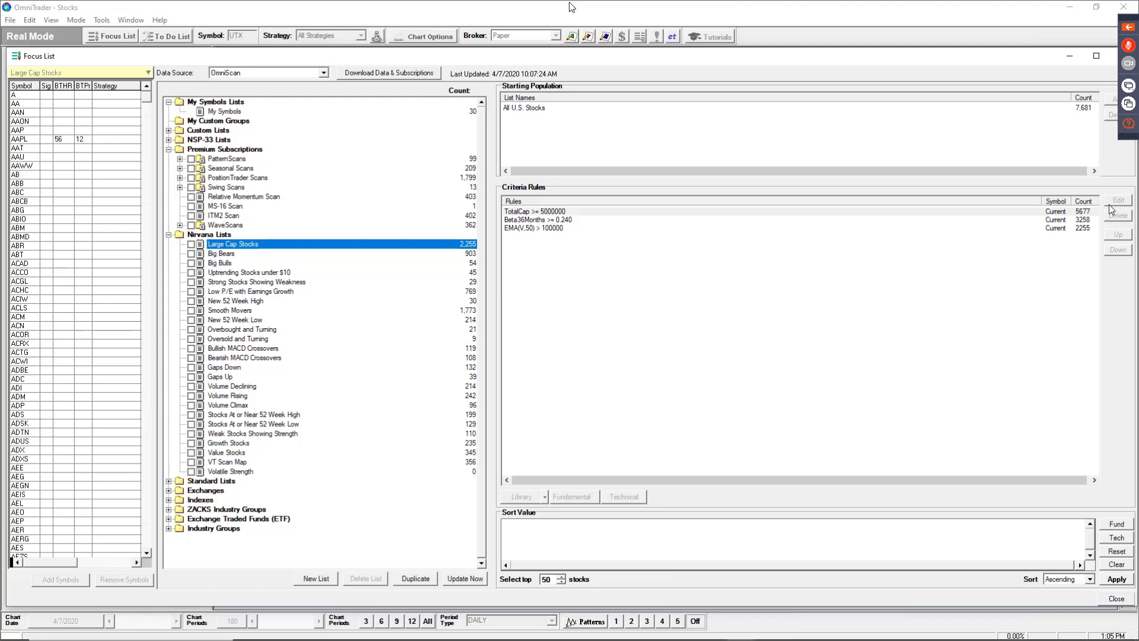
View the rules of the custom list Percent Retracement (2) and collapse the Custom Lists, Premium Subscriptions and Nirvana Lists folders
{"action": "left_click", "coordinate": [168, 131]}
{"action": "left_click", "coordinate": [224, 140]}
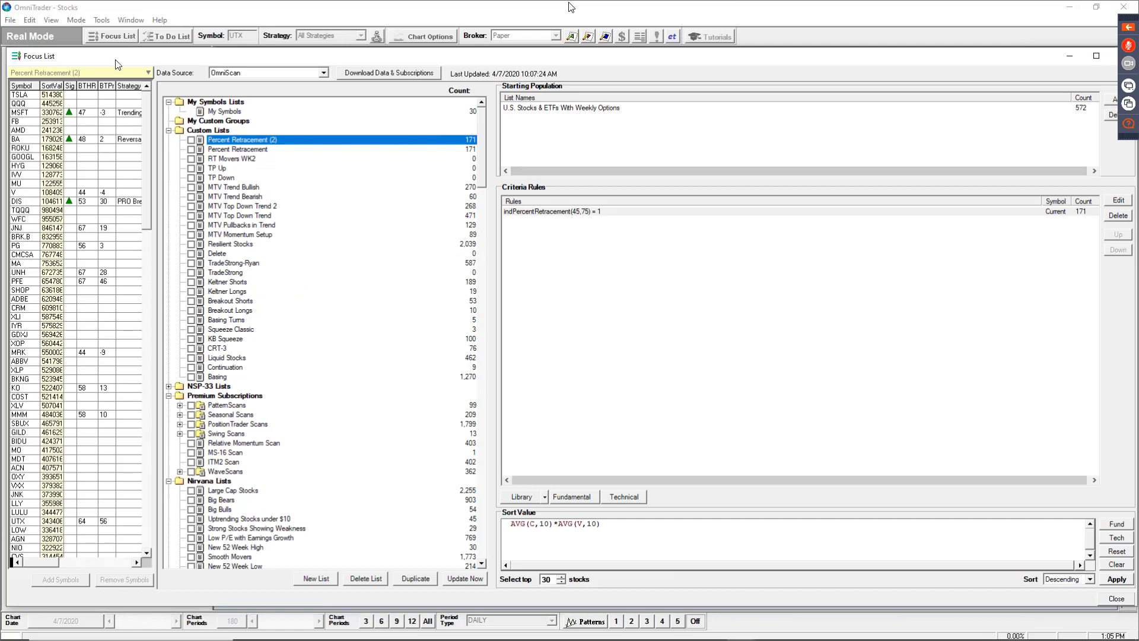
{"action": "left_click", "coordinate": [168, 131]}
{"action": "left_click", "coordinate": [169, 149]}
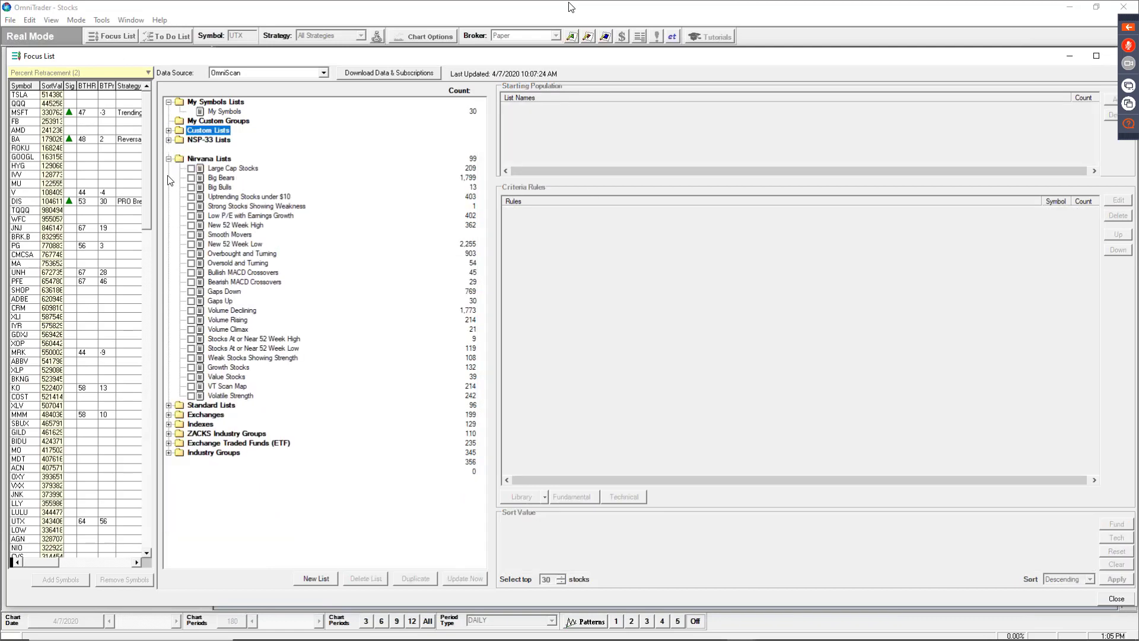
{"action": "left_click", "coordinate": [168, 159]}
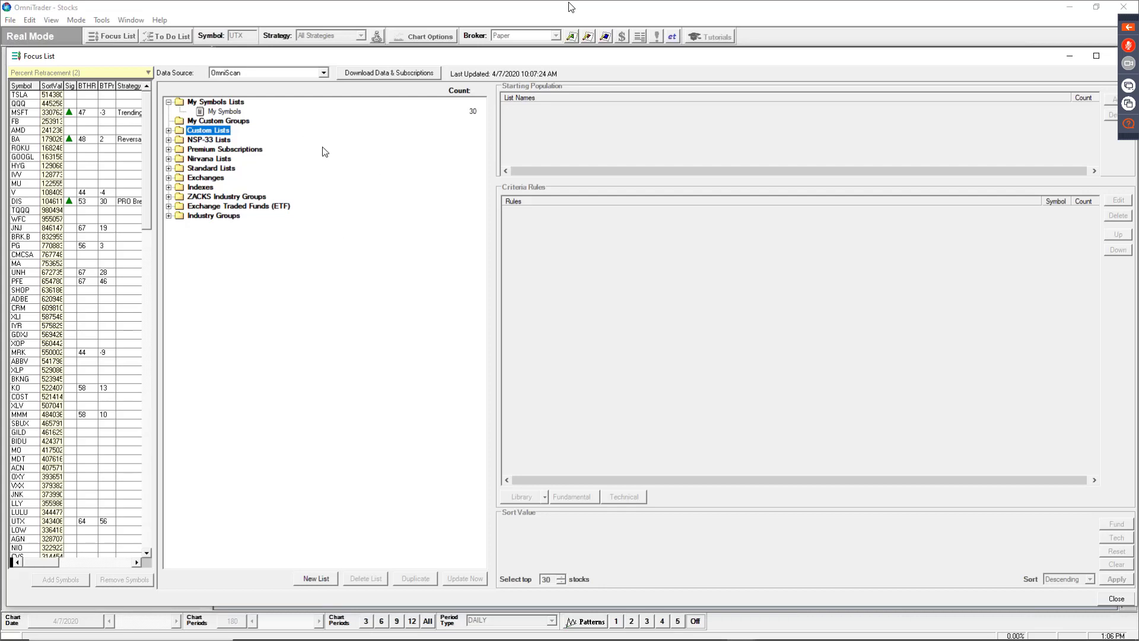
Create a new "My Symbols" list in the My Symbols Lists folder
{"action": "double_click", "coordinate": [225, 111]}
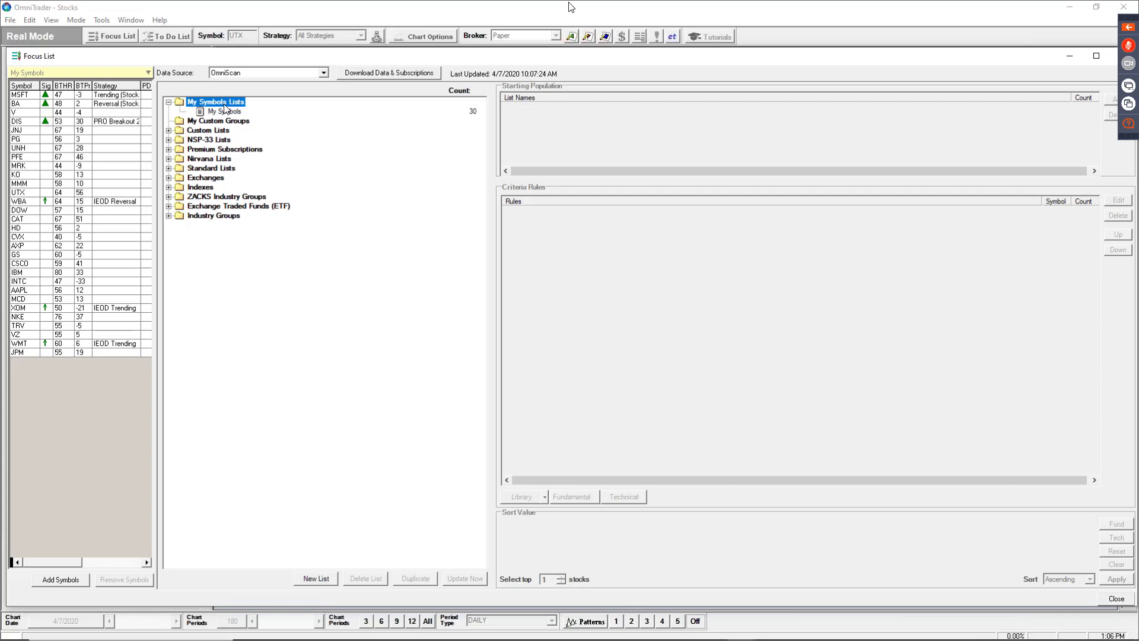
{"action": "right_click", "coordinate": [215, 104]}
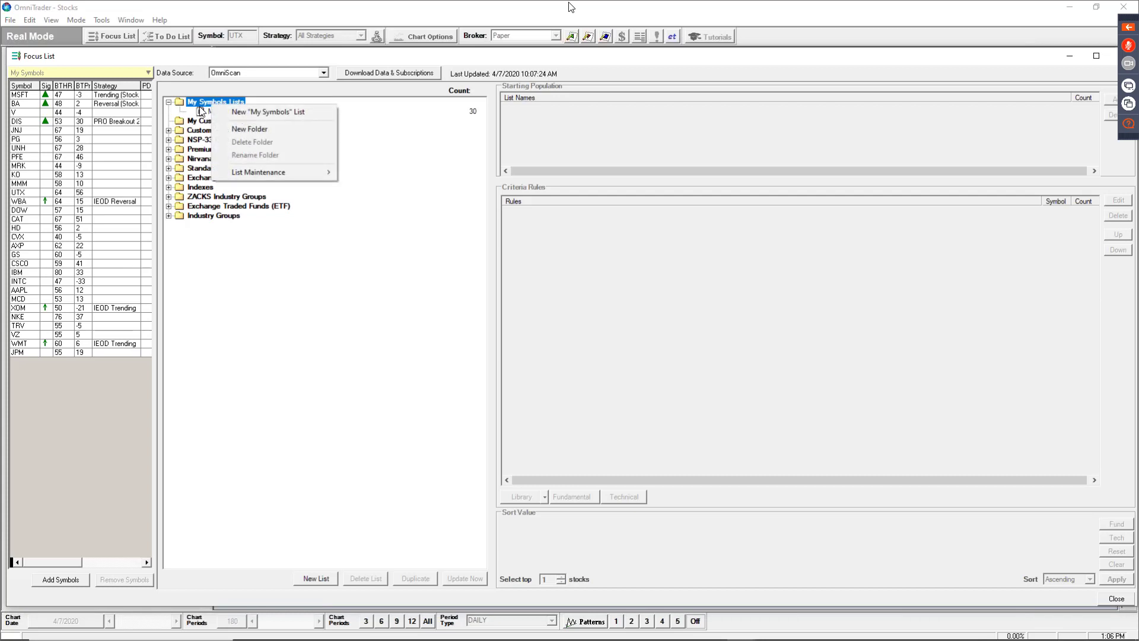
{"action": "left_click", "coordinate": [206, 104]}
{"action": "right_click", "coordinate": [209, 102]}
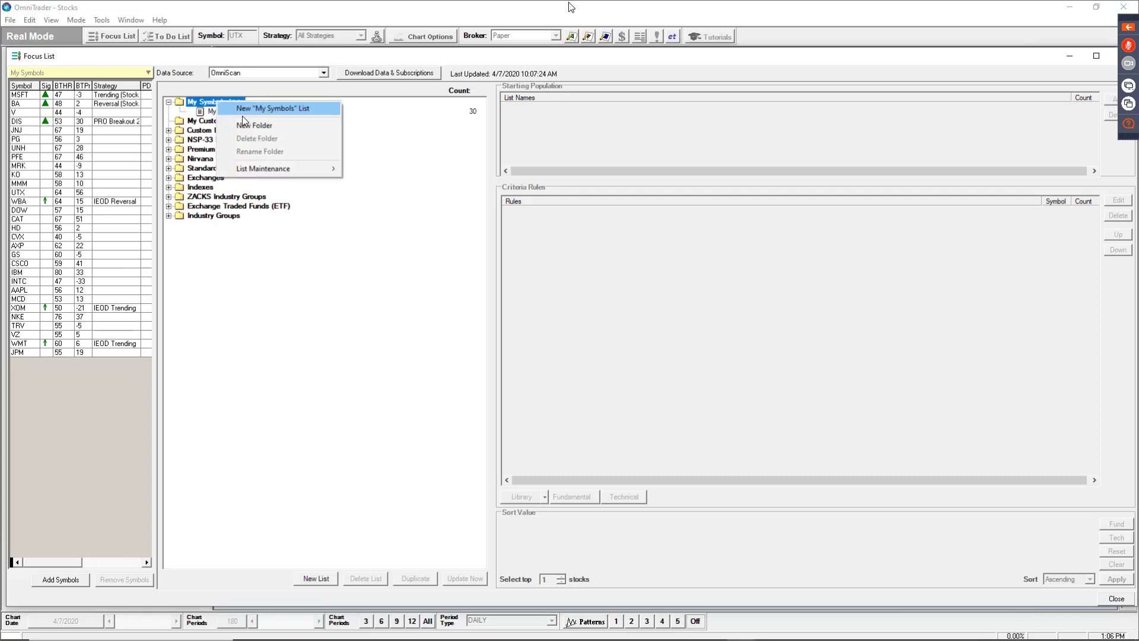
{"action": "left_click", "coordinate": [242, 112]}
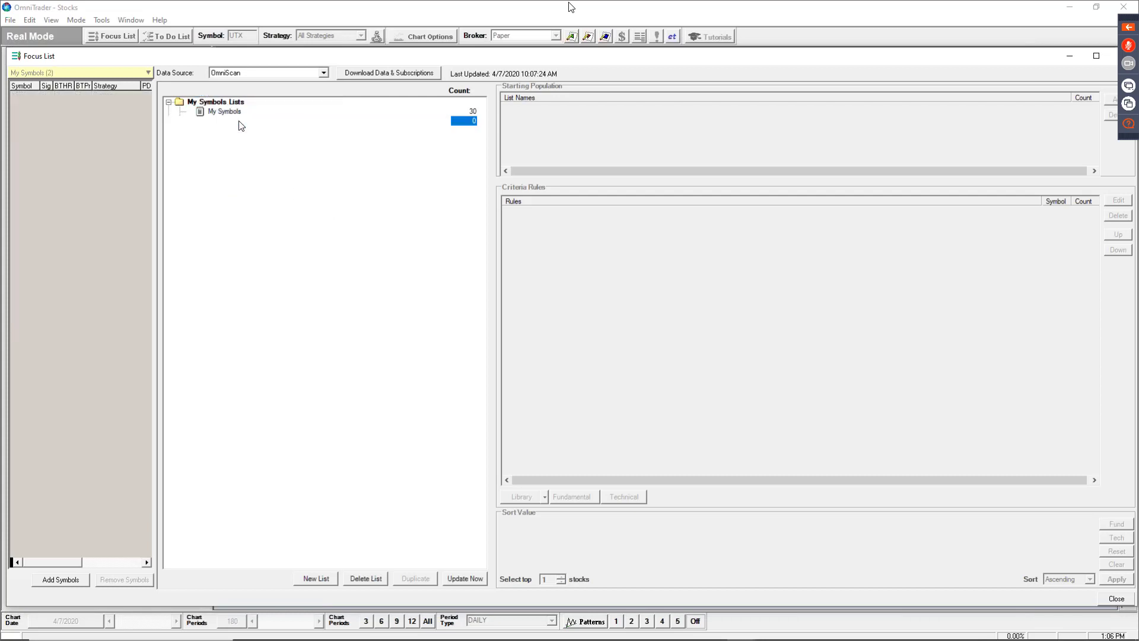
Rename the newly created list as "This is my new list"
{"action": "right_click", "coordinate": [238, 122]}
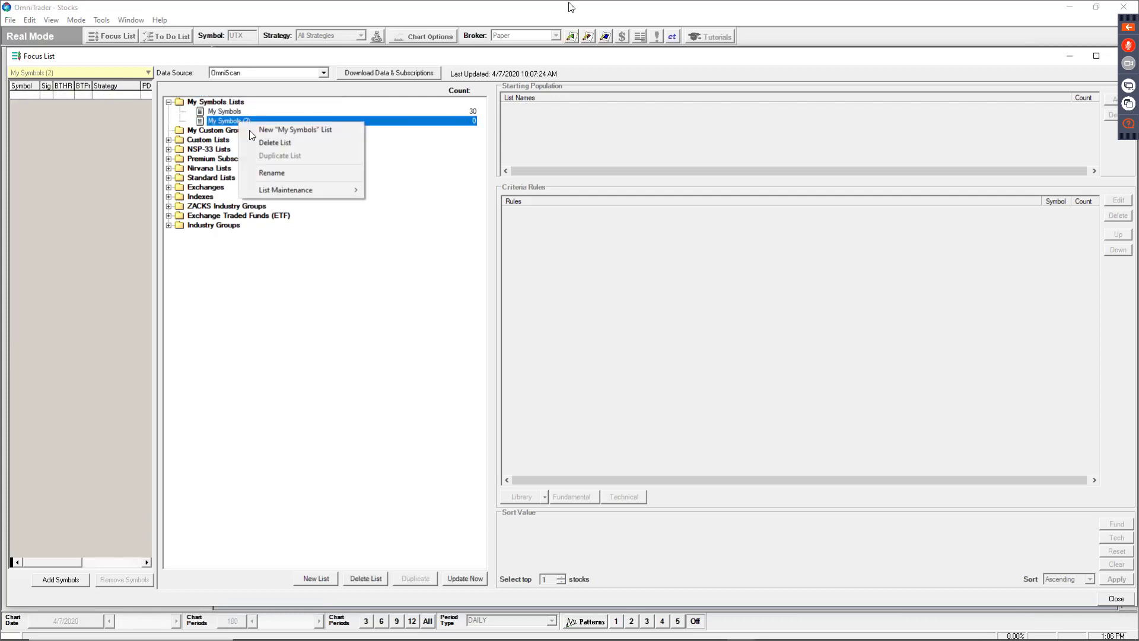
{"action": "left_click", "coordinate": [284, 171]}
{"action": "type", "text": "Thi"}
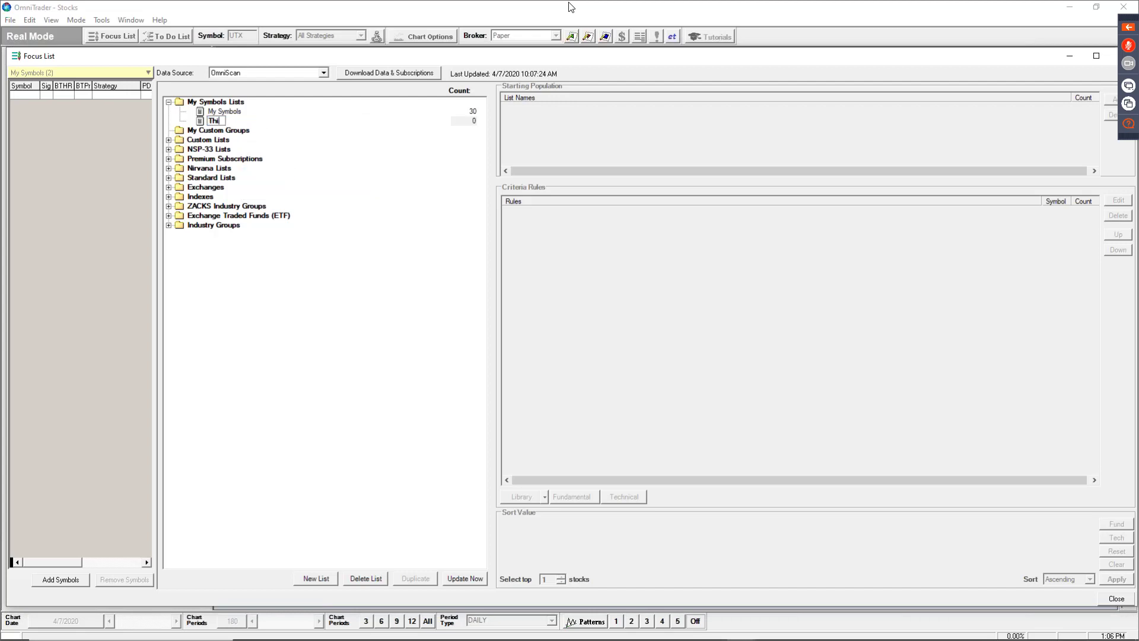
{"action": "type", "text": "s is my new list"}
{"action": "key", "text": "Return"}
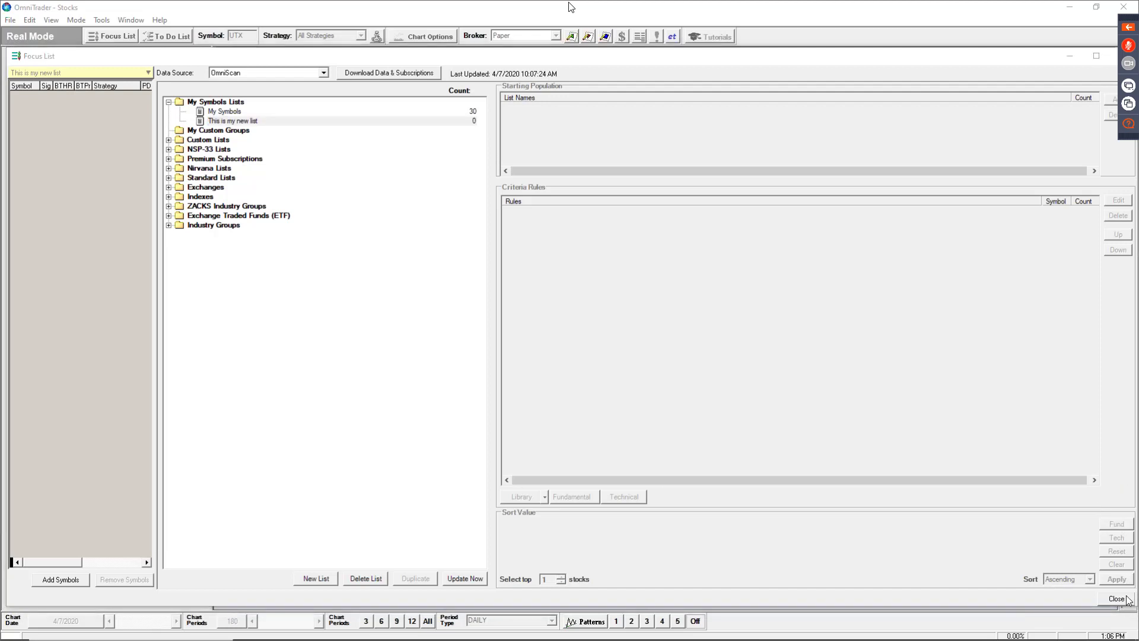
Close the list editor and switch the Focus List between "This is my new list" and My Symbols, ending on "This is my new list"
{"action": "left_click", "coordinate": [357, 444]}
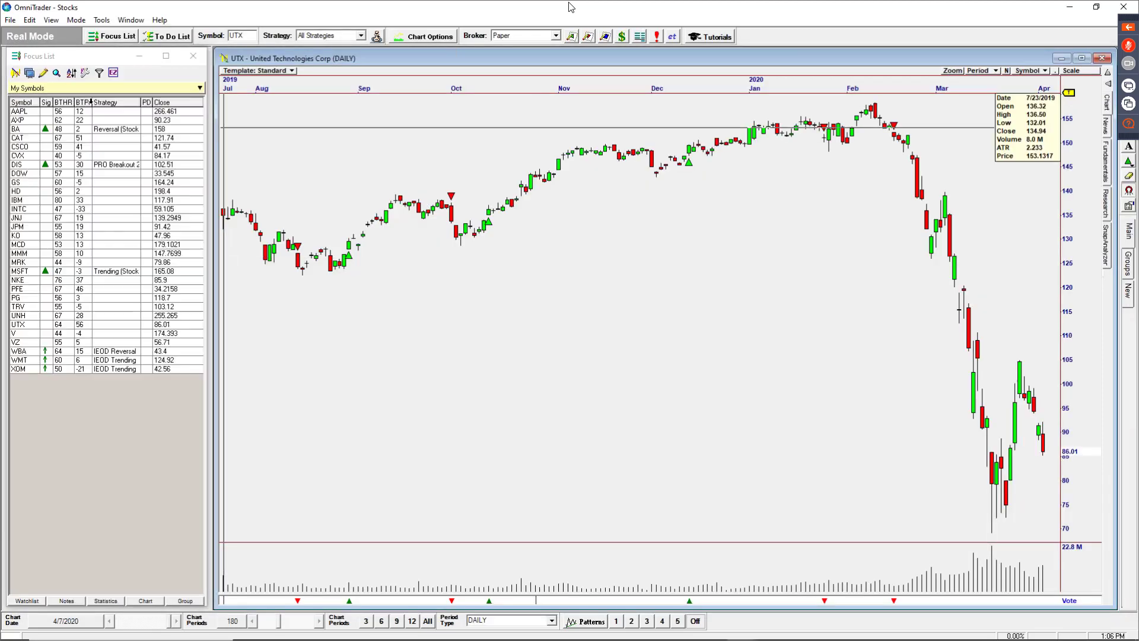
{"action": "left_click", "coordinate": [59, 118]}
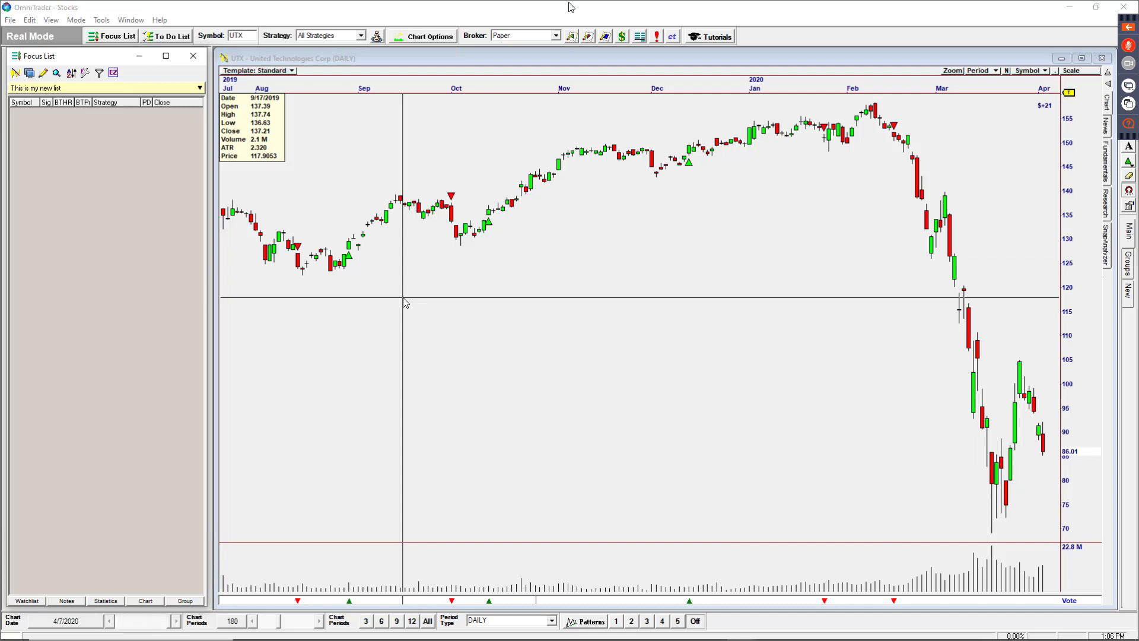
{"action": "left_click", "coordinate": [68, 88]}
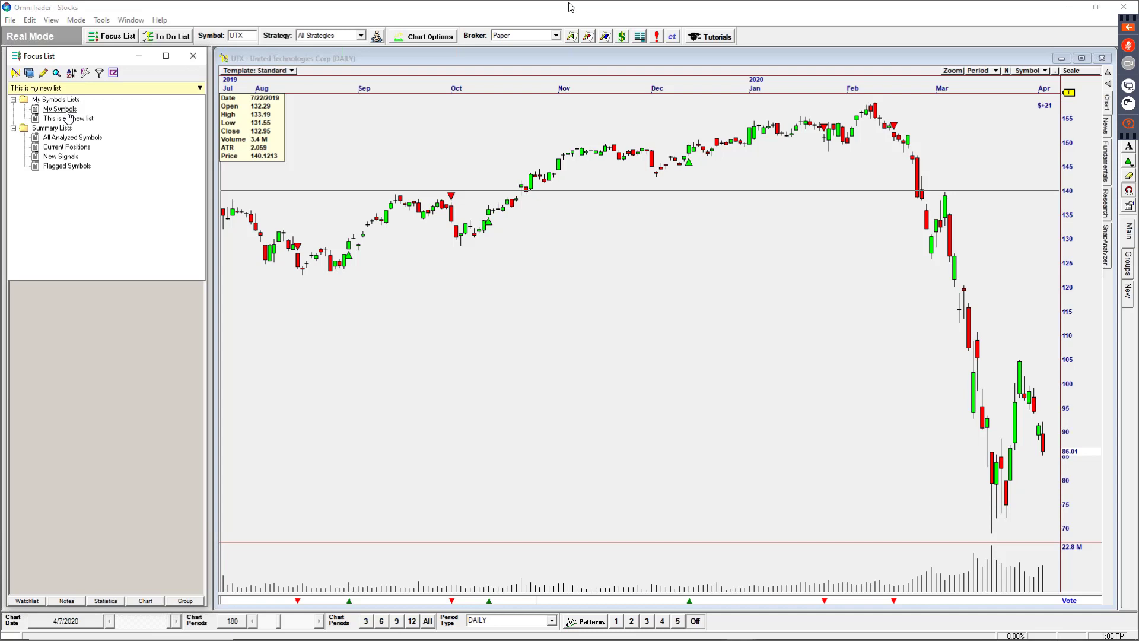
{"action": "double_click", "coordinate": [67, 110]}
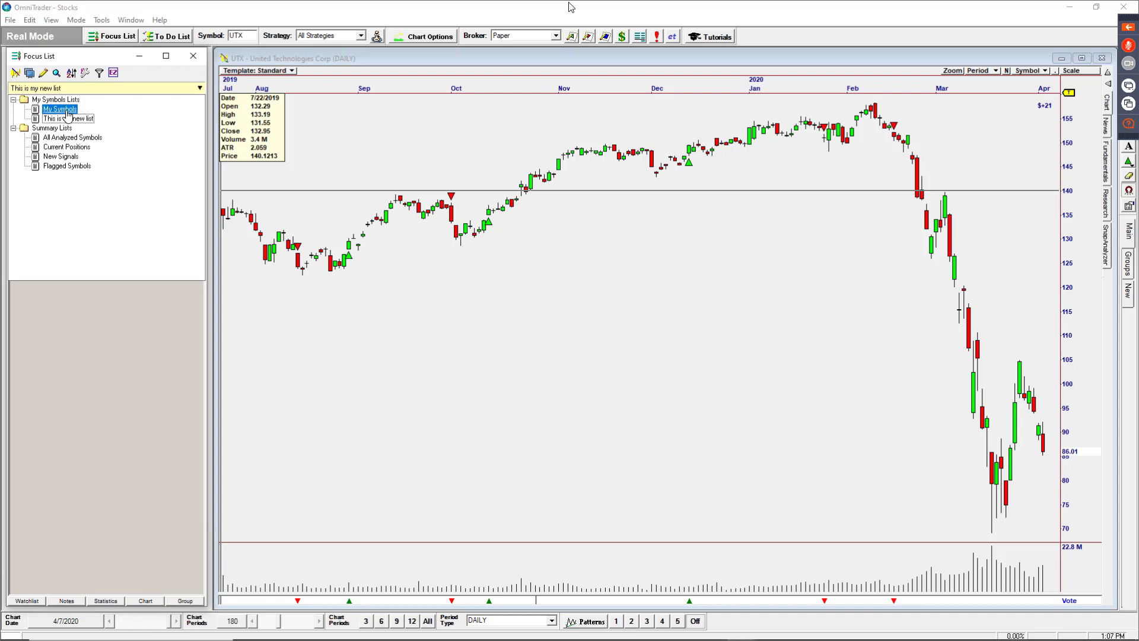
{"action": "left_click", "coordinate": [82, 87]}
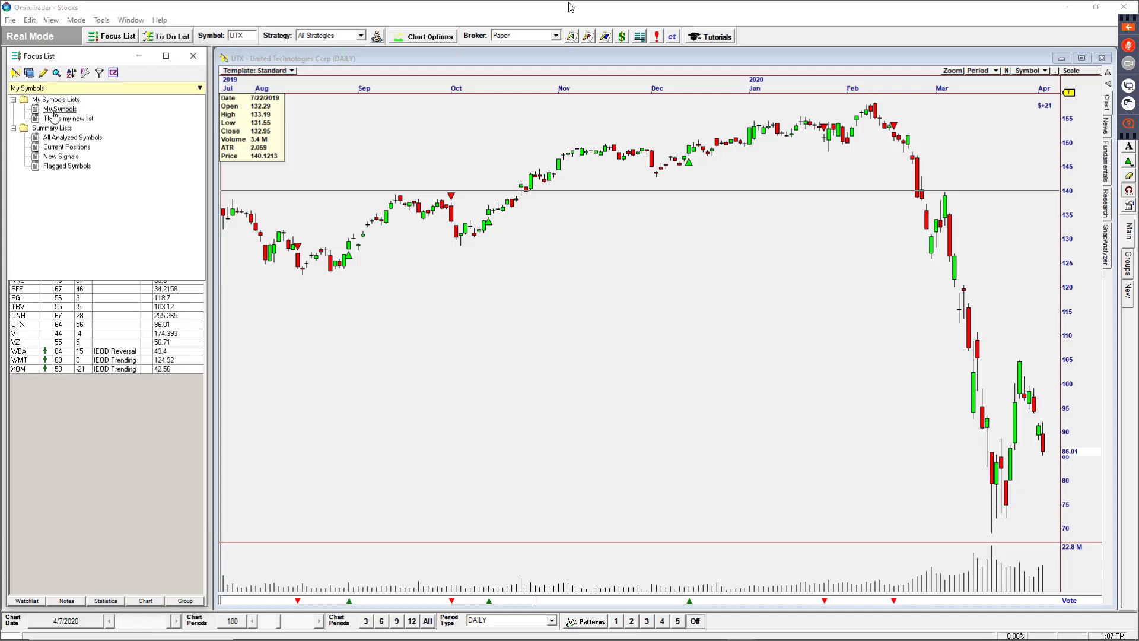
{"action": "left_click", "coordinate": [65, 120]}
Add AAPL to the new list by charting that symbol, and switch the Focus List back to My Symbols
{"action": "left_click", "coordinate": [240, 36]}
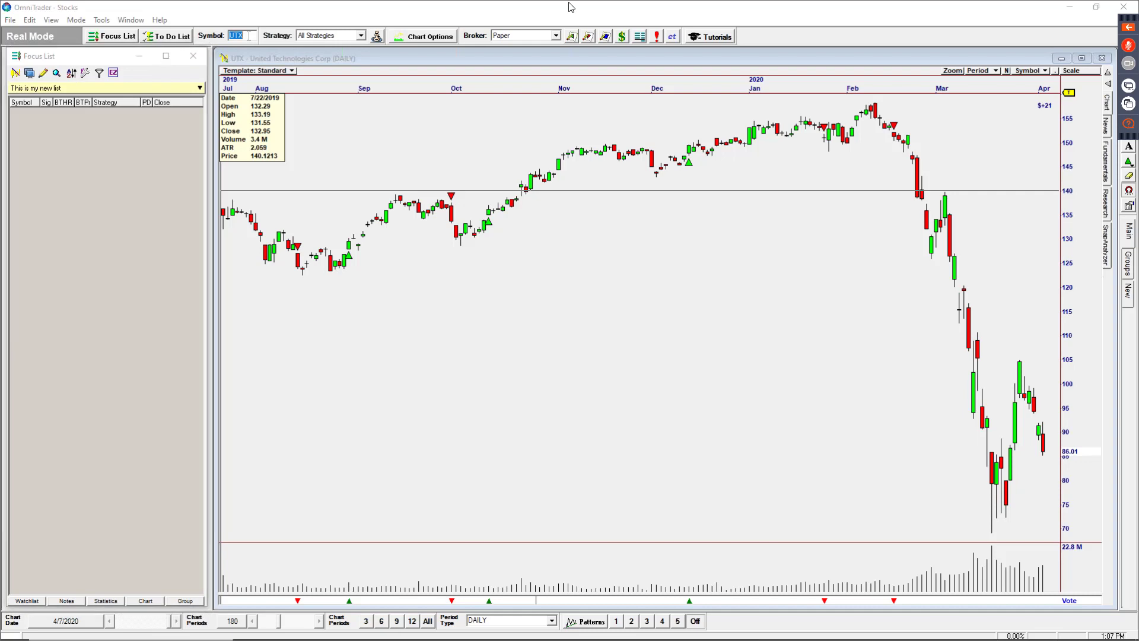
{"action": "type", "text": "AAPL"}
{"action": "key", "text": "Return"}
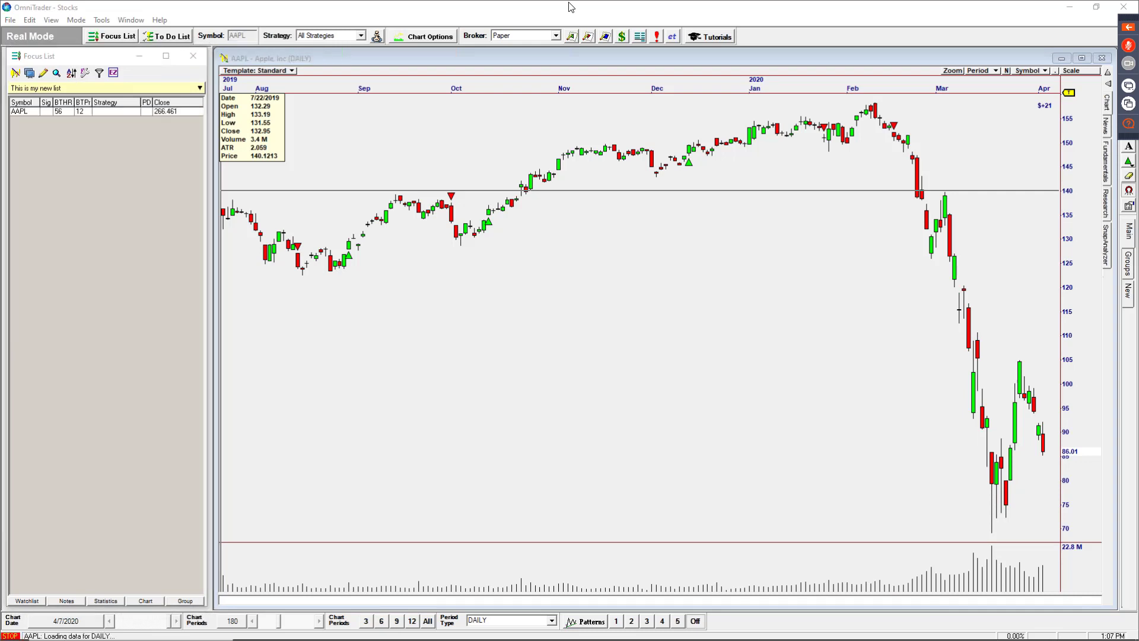
{"action": "left_click", "coordinate": [74, 88]}
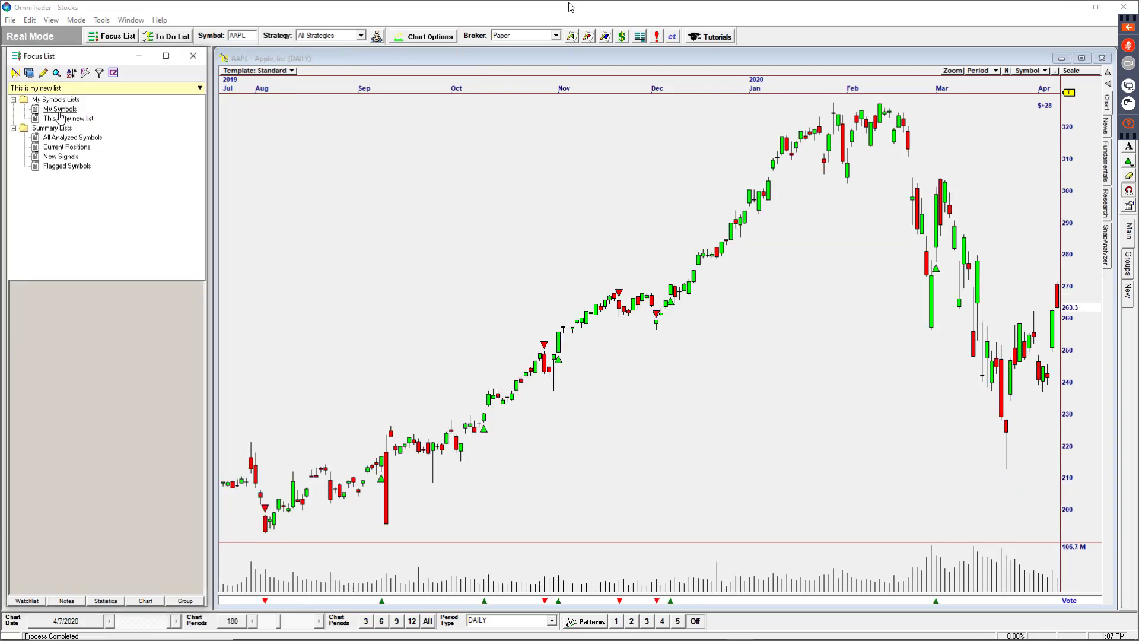
{"action": "left_click", "coordinate": [59, 109]}
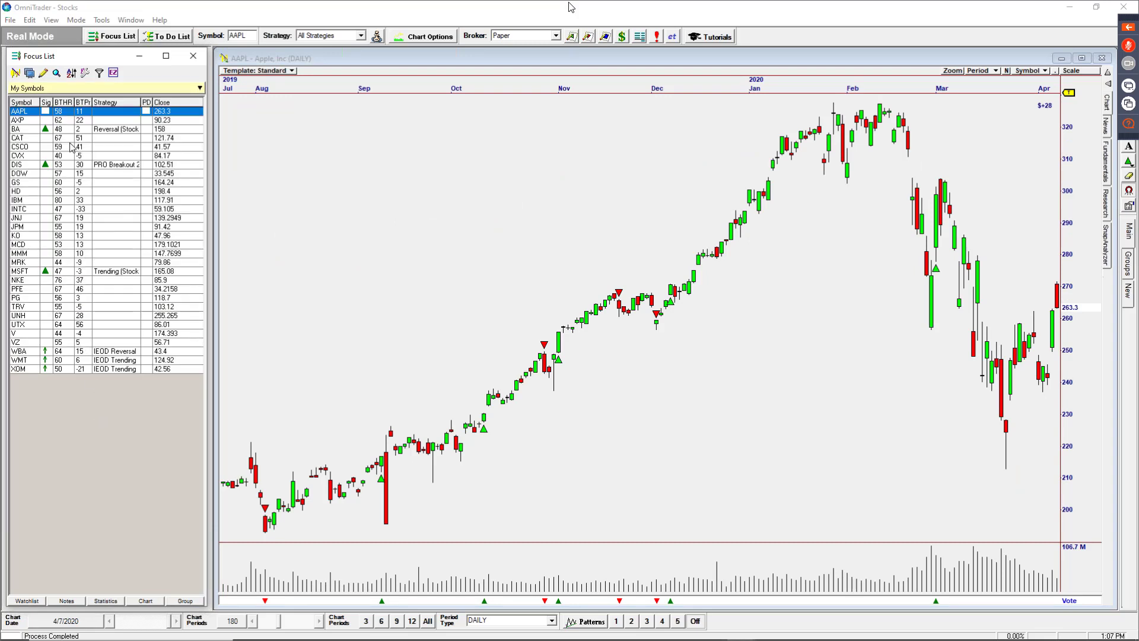
Switch the Focus List to "This is my new list" and open the list editor
{"action": "left_click", "coordinate": [37, 89]}
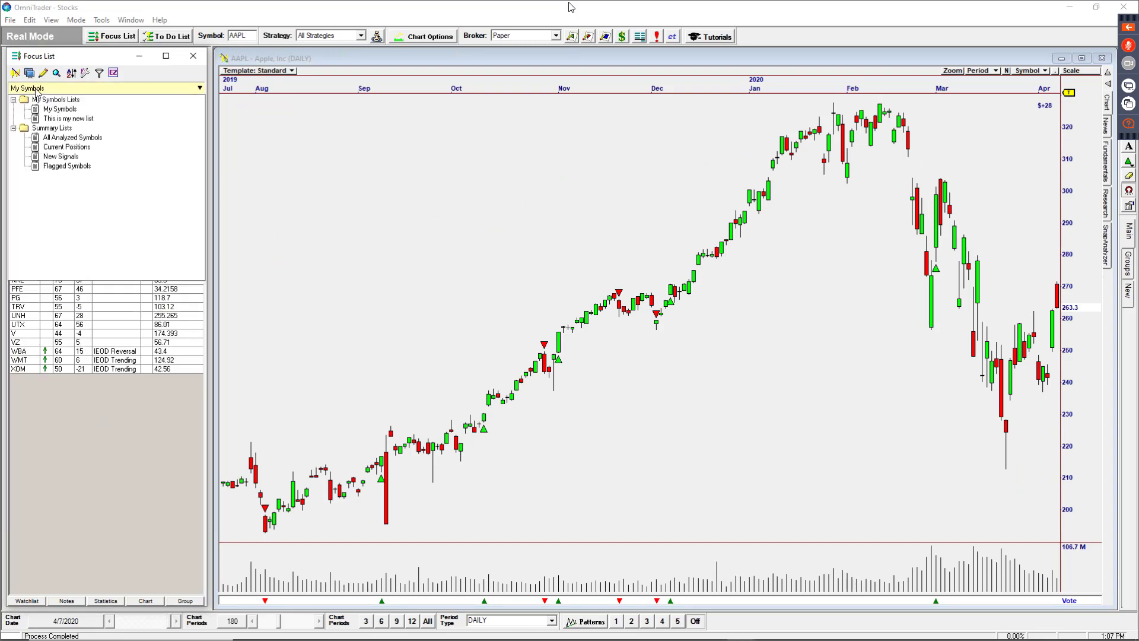
{"action": "left_click", "coordinate": [58, 122]}
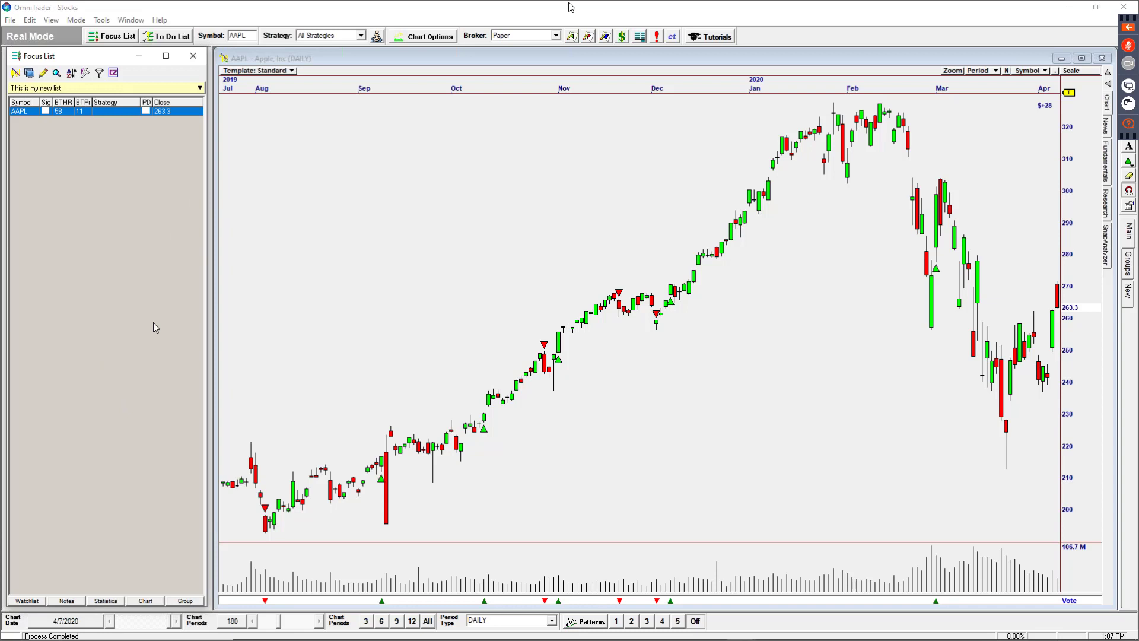
{"action": "left_click", "coordinate": [43, 73]}
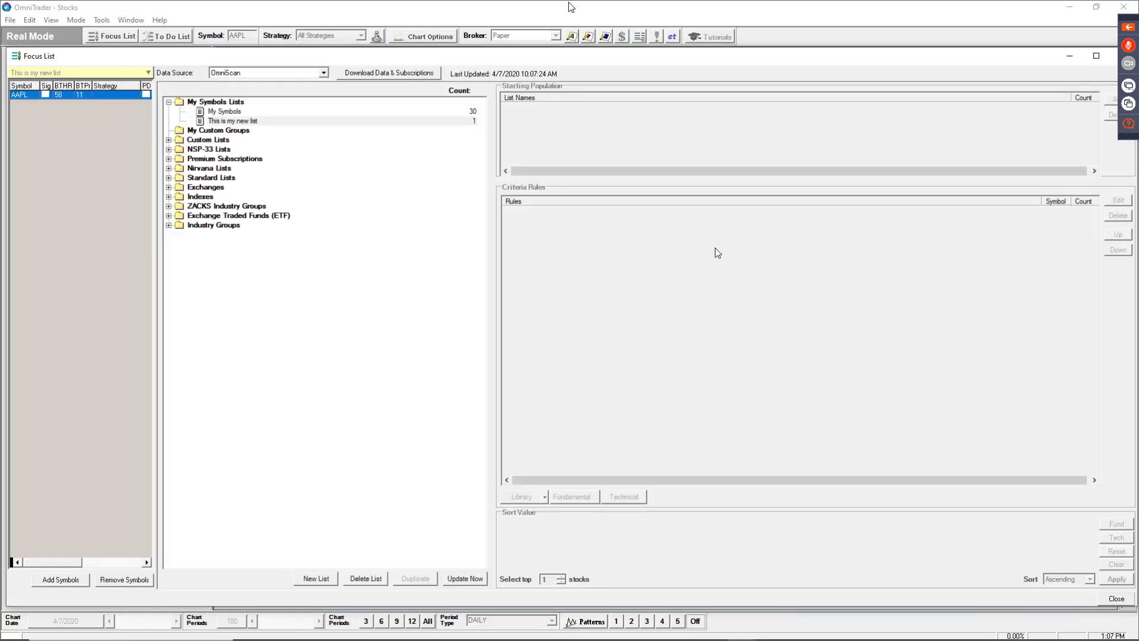
{"action": "left_click", "coordinate": [1129, 184]}
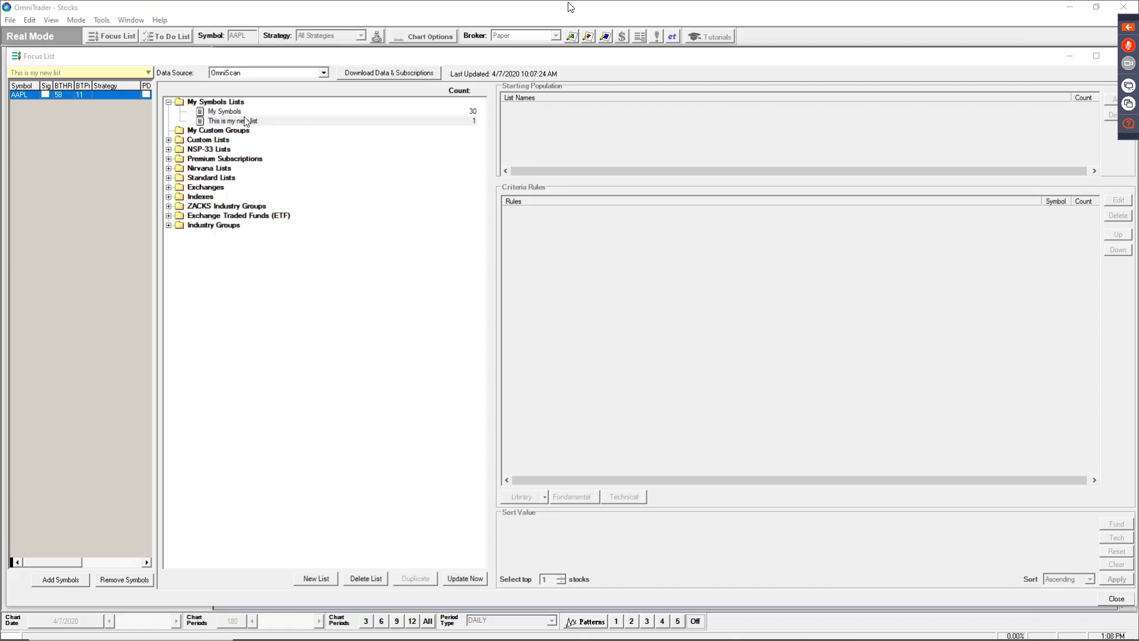
Collapse the My Symbols Lists folder and view the options available for the My Custom Groups folder
{"action": "left_click", "coordinate": [169, 103]}
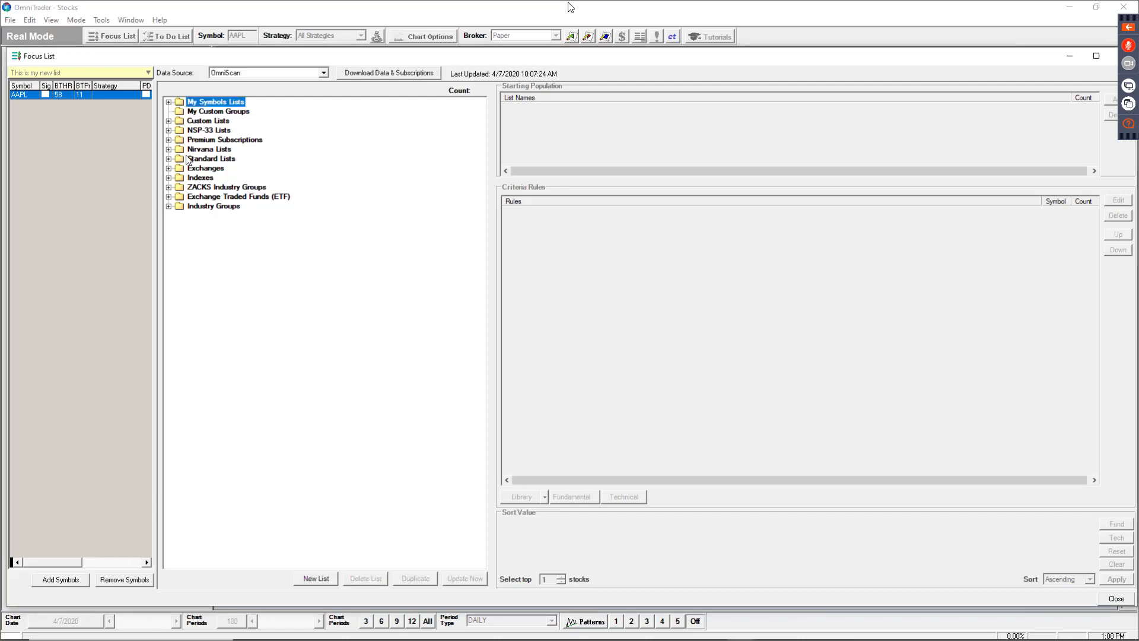
{"action": "left_click", "coordinate": [205, 112]}
{"action": "right_click", "coordinate": [217, 112]}
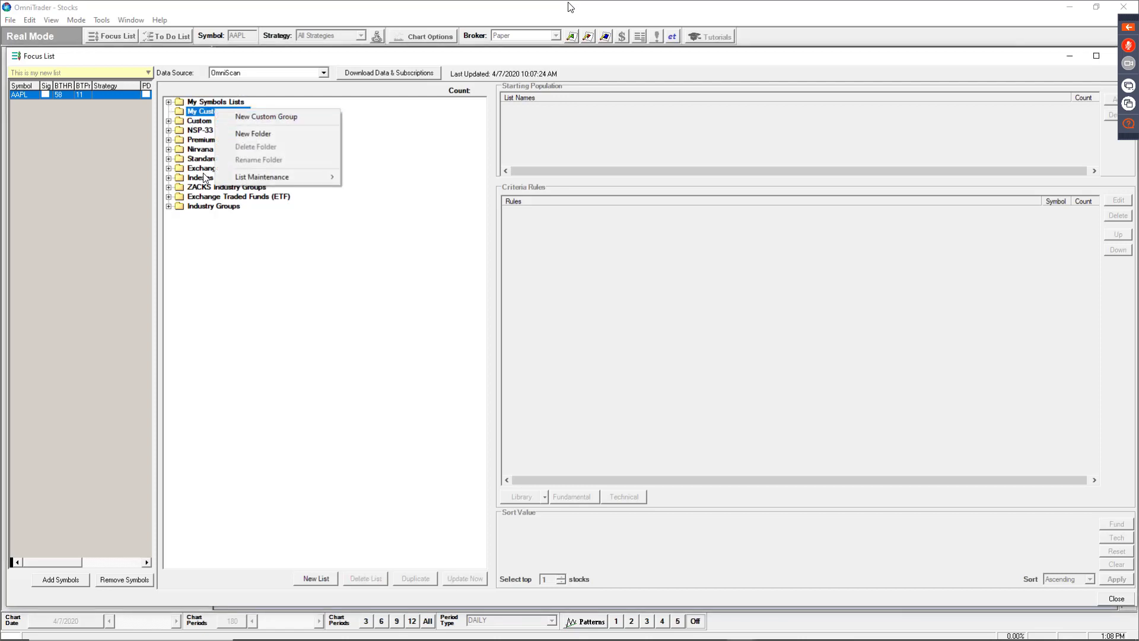
{"action": "left_click", "coordinate": [287, 264]}
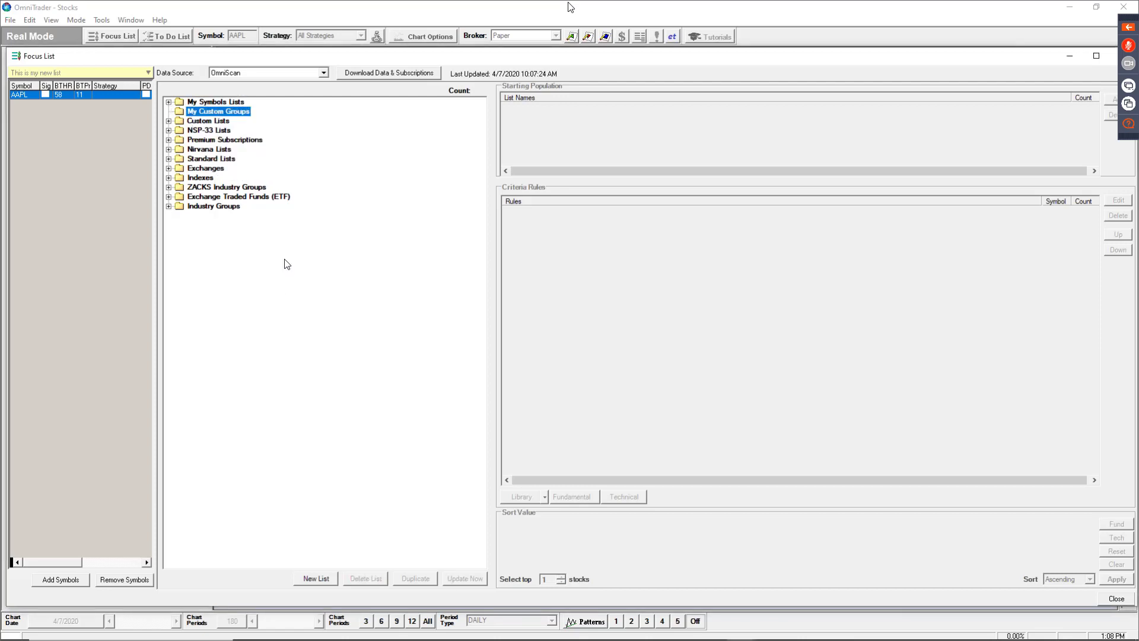
Expand the Custom Lists folder and inspect its options along with the TradeStrong-Ryan and MTV Momentum Setup lists
{"action": "left_click", "coordinate": [169, 121]}
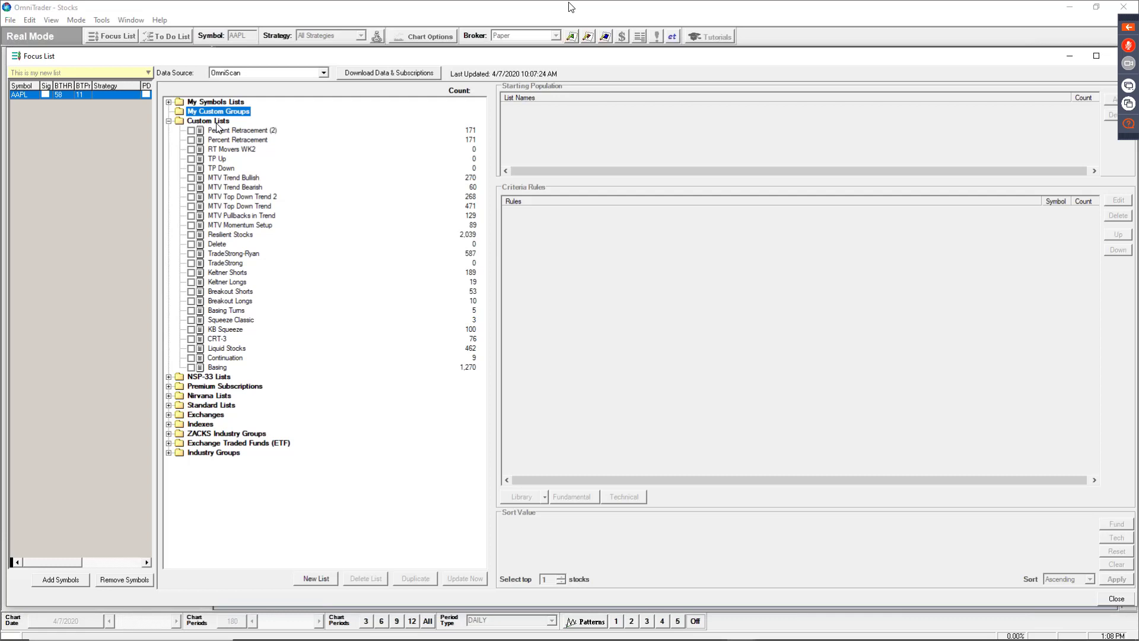
{"action": "right_click", "coordinate": [211, 121]}
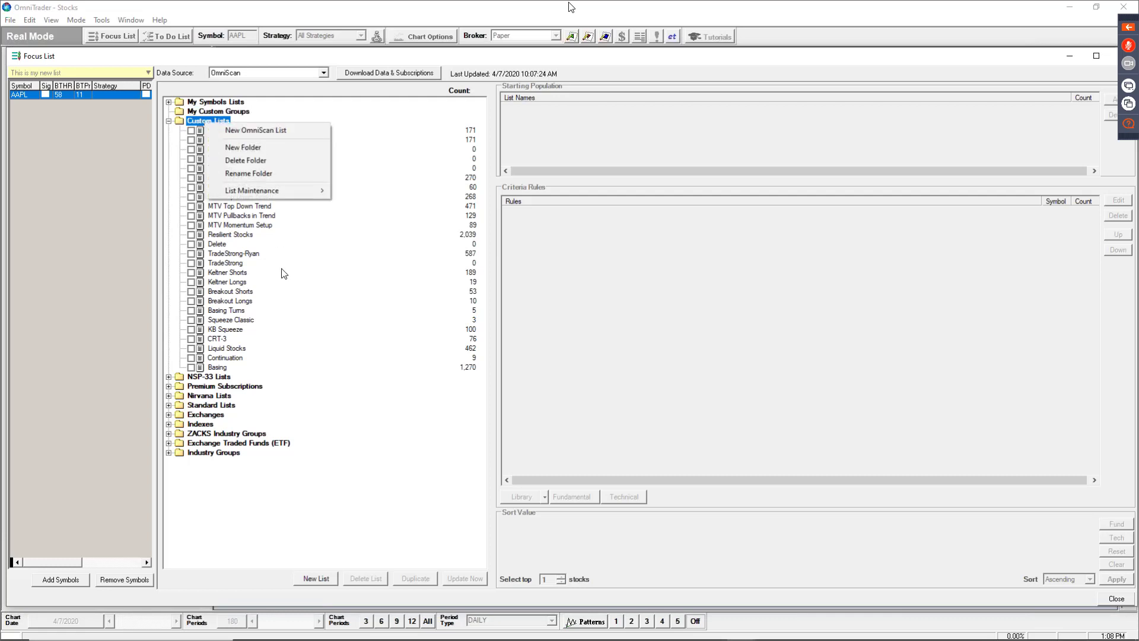
{"action": "left_click", "coordinate": [214, 254]}
{"action": "left_click", "coordinate": [232, 226]}
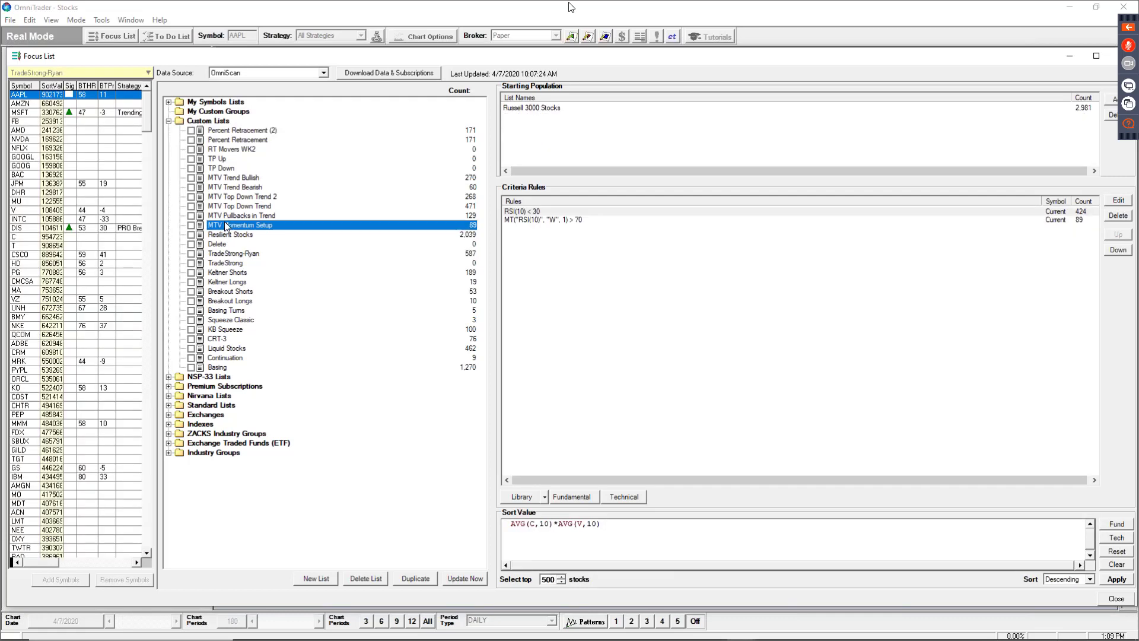
{"action": "right_click", "coordinate": [231, 231]}
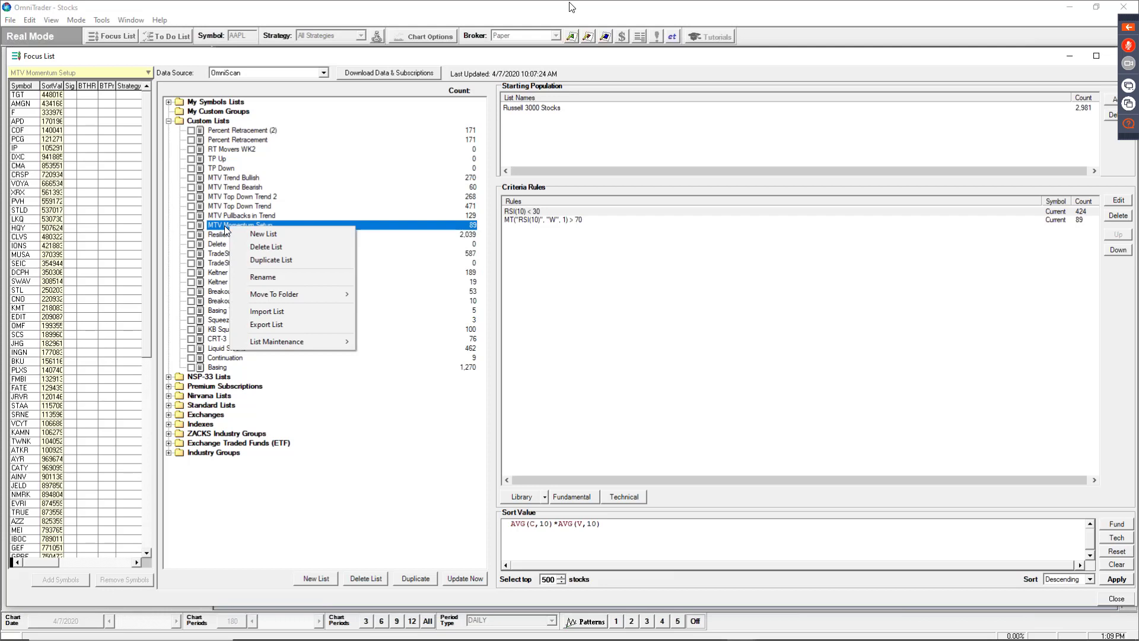
Create a new folder from the My Symbols Lists folder and name it "Trade Strong"
{"action": "right_click", "coordinate": [211, 106]}
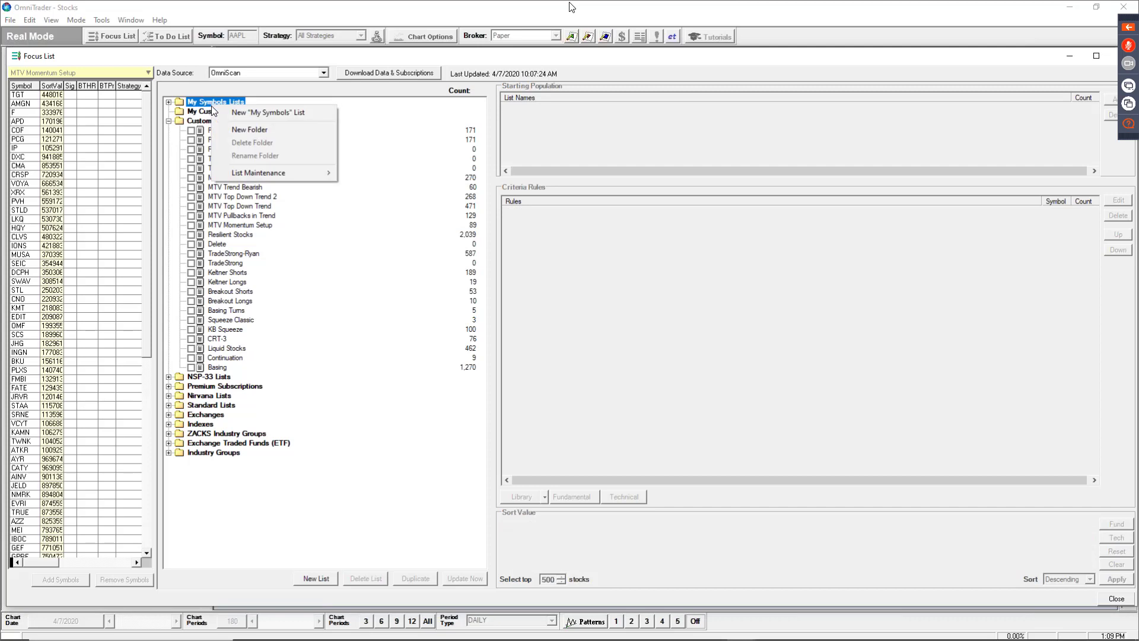
{"action": "left_click", "coordinate": [245, 132]}
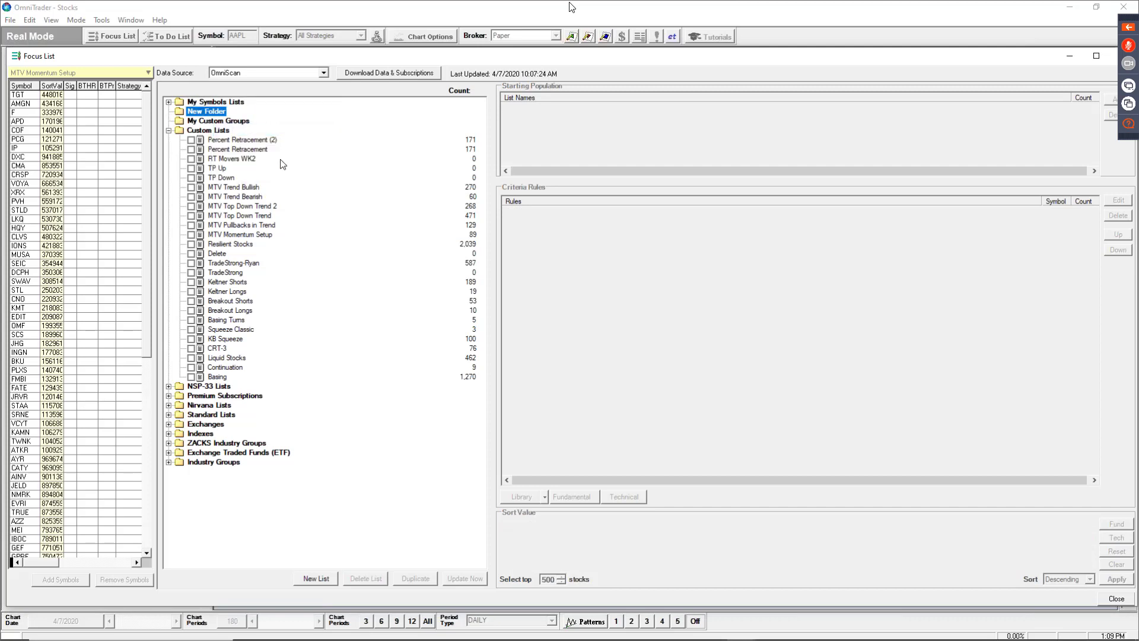
{"action": "left_click", "coordinate": [283, 166]}
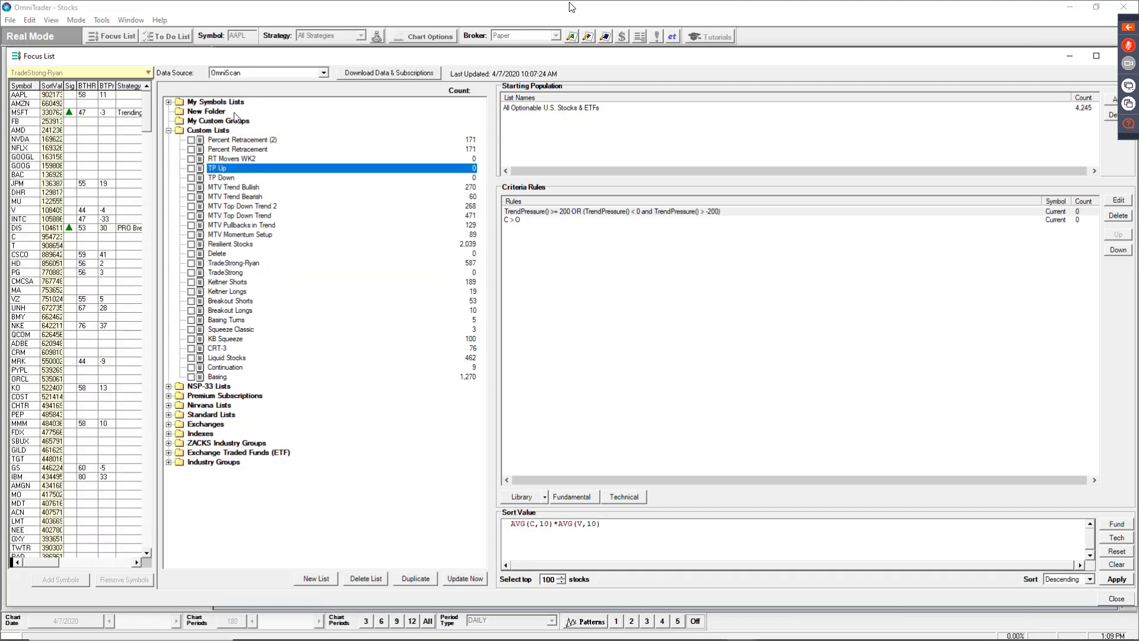
{"action": "left_click", "coordinate": [223, 113]}
{"action": "right_click", "coordinate": [220, 112]}
{"action": "left_click", "coordinate": [265, 165]}
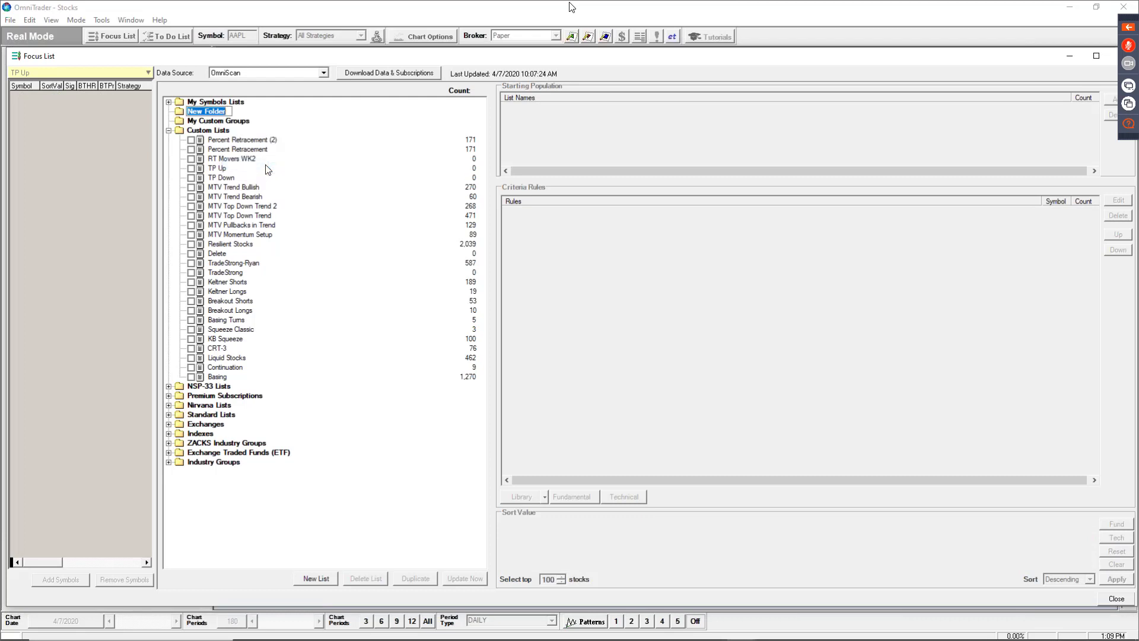
{"action": "type", "text": "Trade Strong"}
{"action": "key", "text": "Return"}
Create a new list in the Trade Strong folder and name it "Tutorial 04072020"
{"action": "right_click", "coordinate": [215, 112]}
{"action": "left_click", "coordinate": [237, 120]}
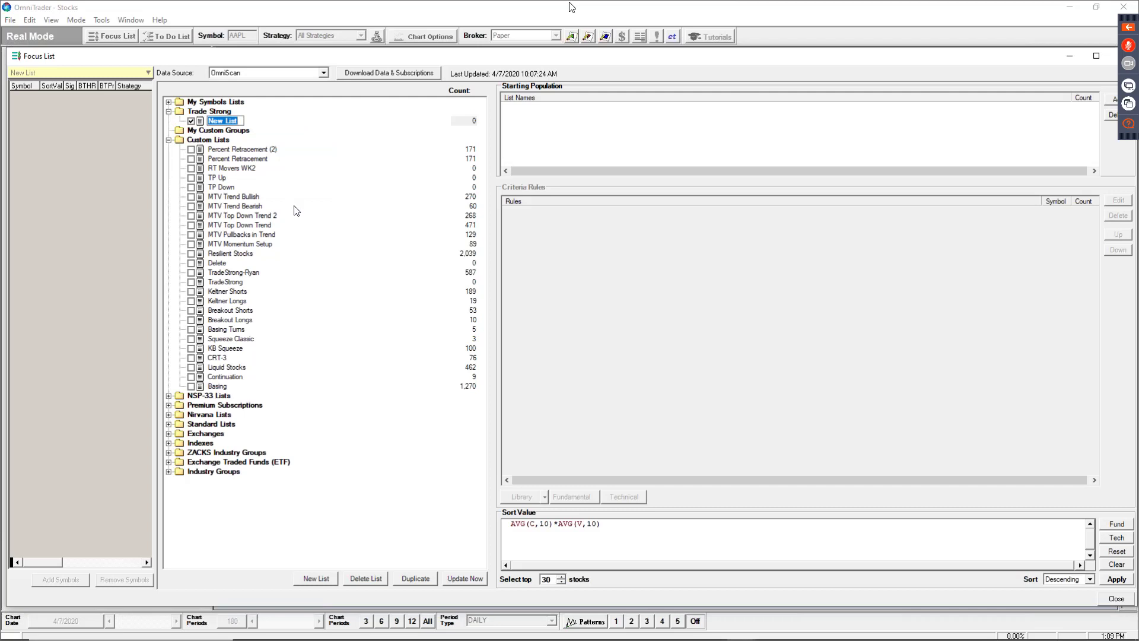
{"action": "type", "text": "Tutorial 04072020"}
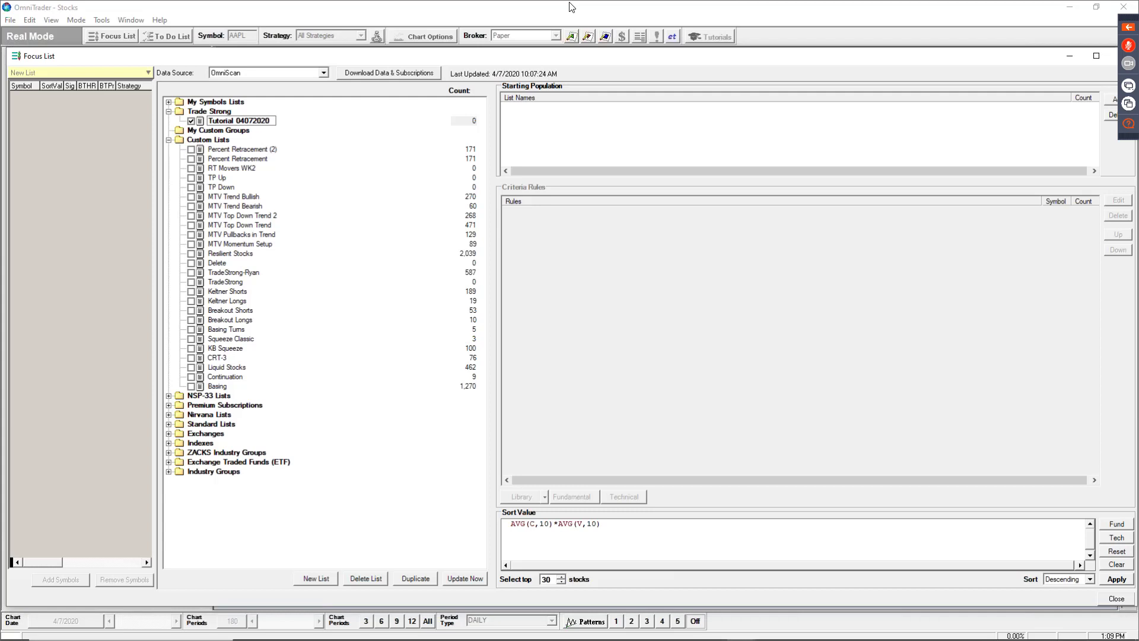
{"action": "key", "text": "Return"}
{"action": "left_click", "coordinate": [232, 122]}
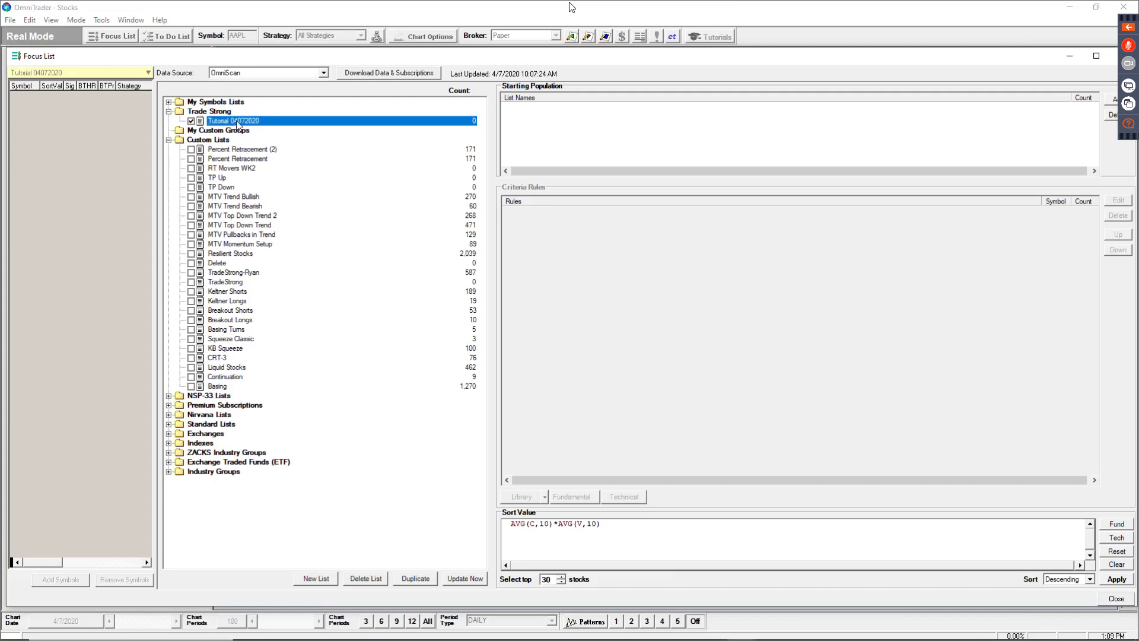
View the Custom Lists folder options and compare the new list with the Percent Retracement (2) list's setup
{"action": "right_click", "coordinate": [213, 141]}
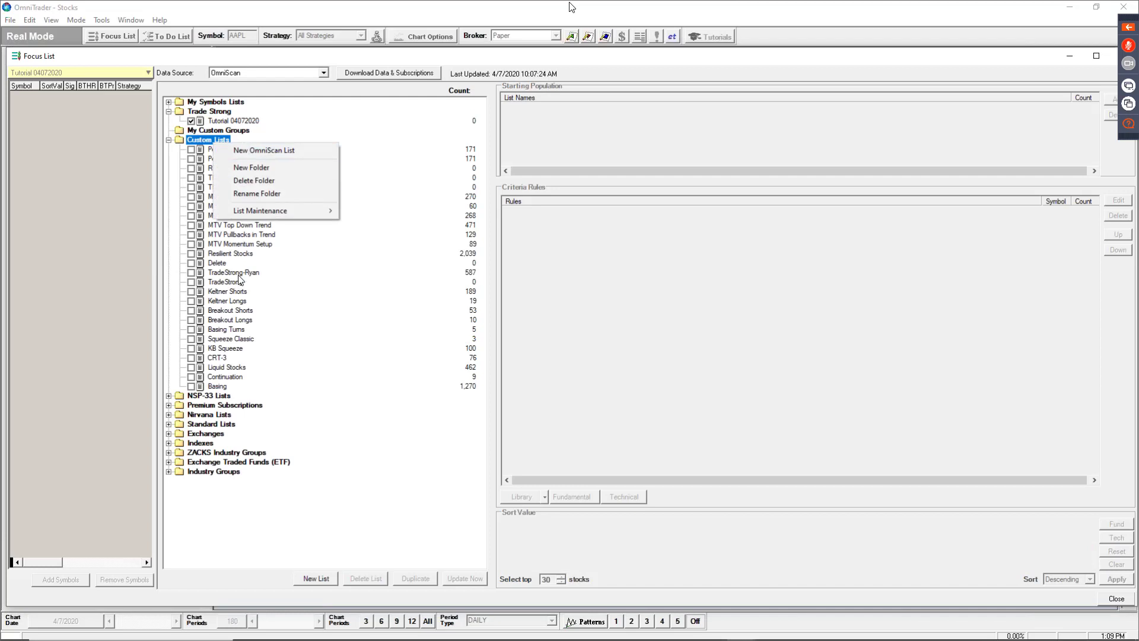
{"action": "left_click", "coordinate": [219, 121]}
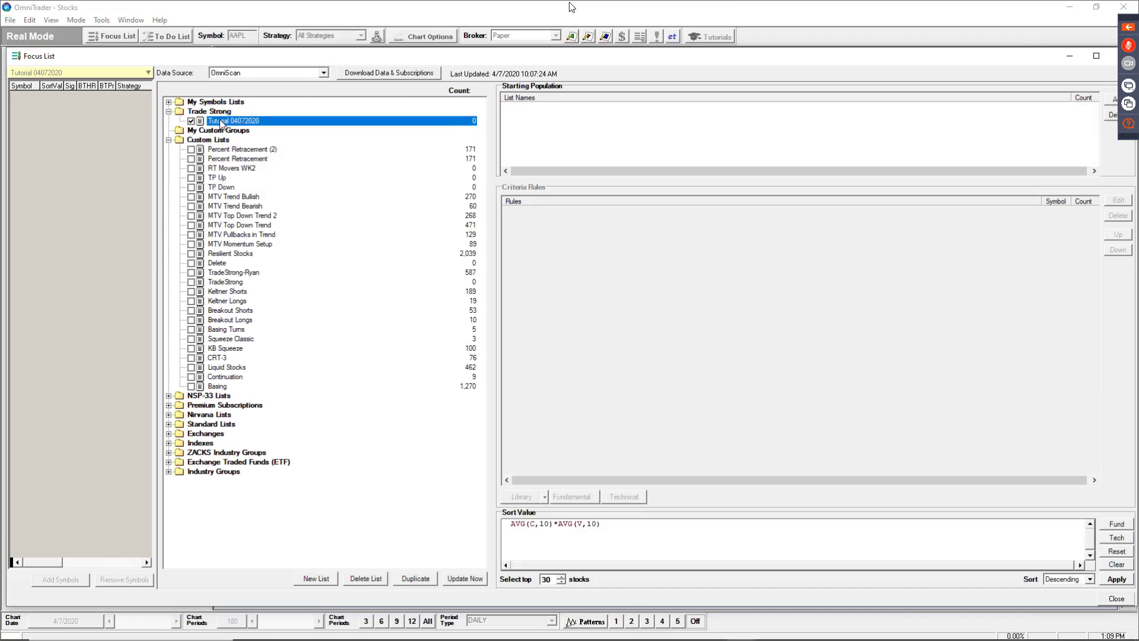
{"action": "left_click", "coordinate": [211, 150]}
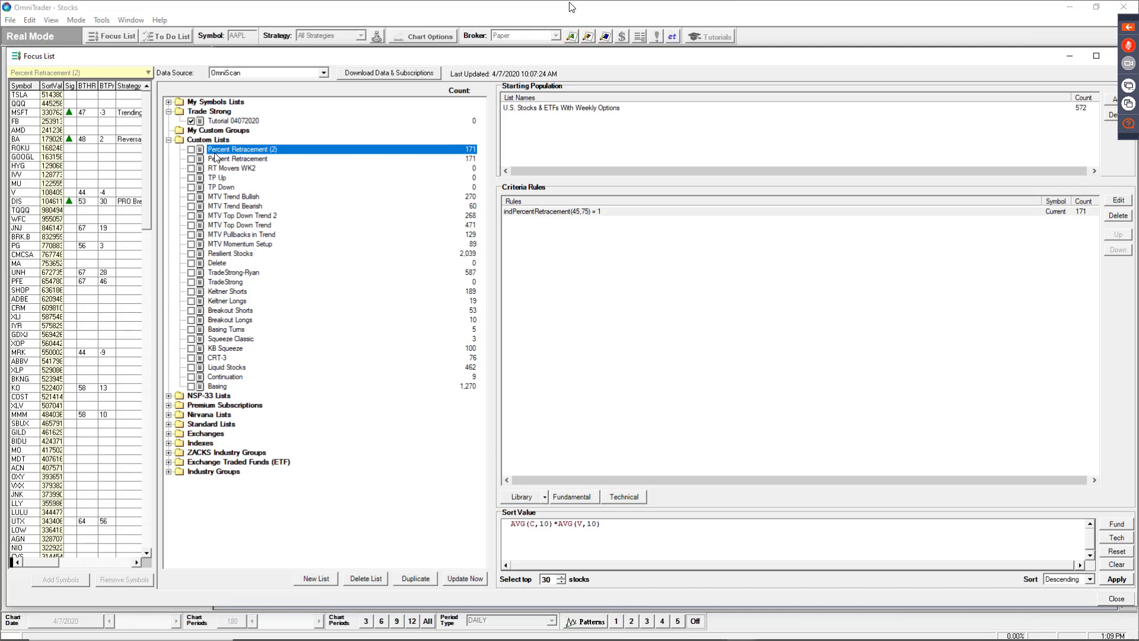
Start adding a starting population to the Tutorial 04072020 list and enlarge the selection dialog
{"action": "left_click", "coordinate": [226, 123]}
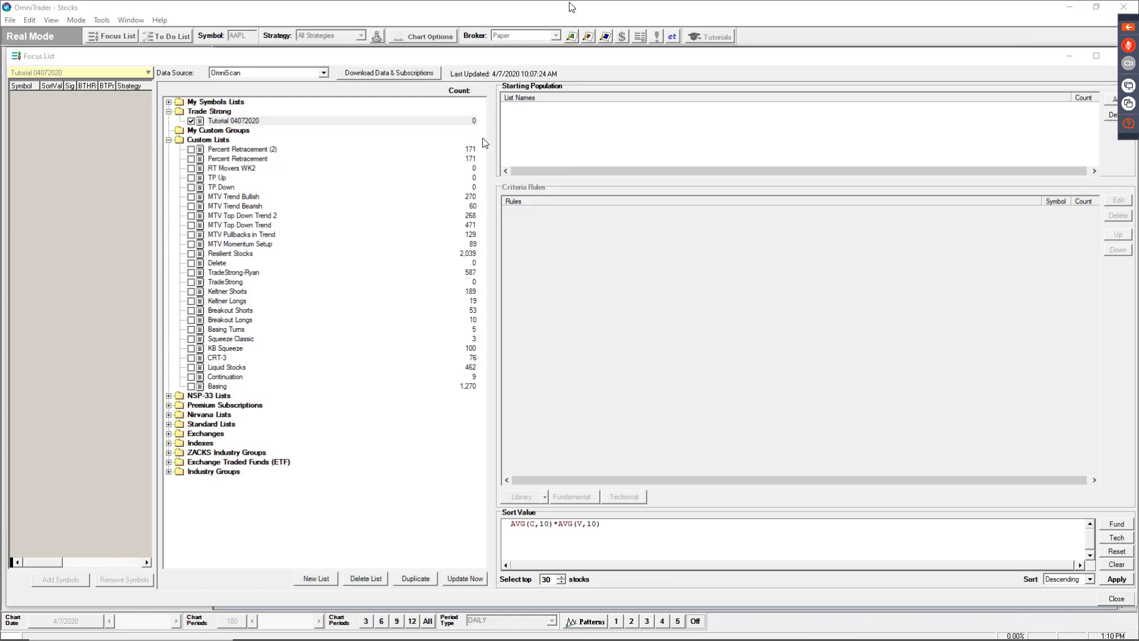
{"action": "left_click", "coordinate": [1113, 100]}
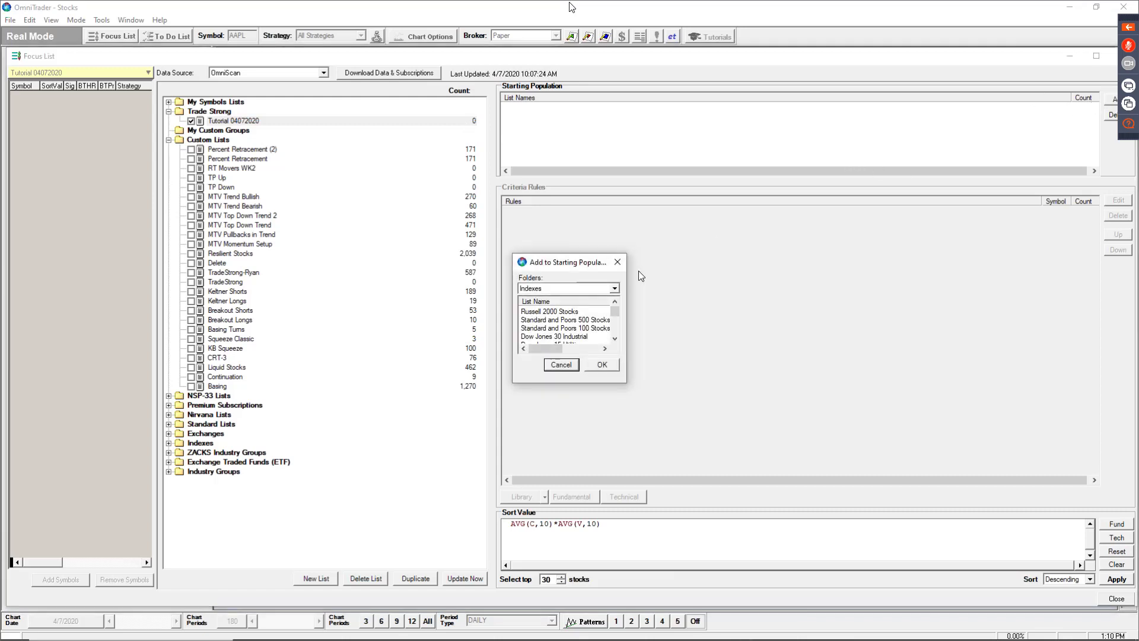
{"action": "left_click_drag", "start_coordinate": [633, 293], "coordinate": [775, 350]}
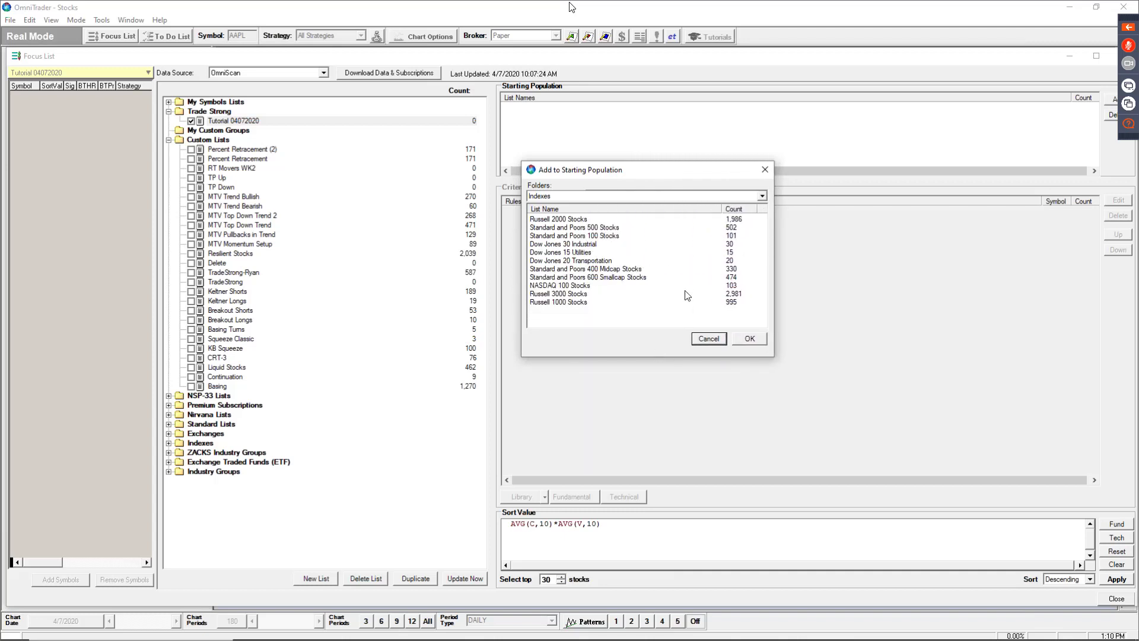
Browse the available starting population folders, including ZACKS Industry Groups and Industry Groups
{"action": "left_click", "coordinate": [617, 197]}
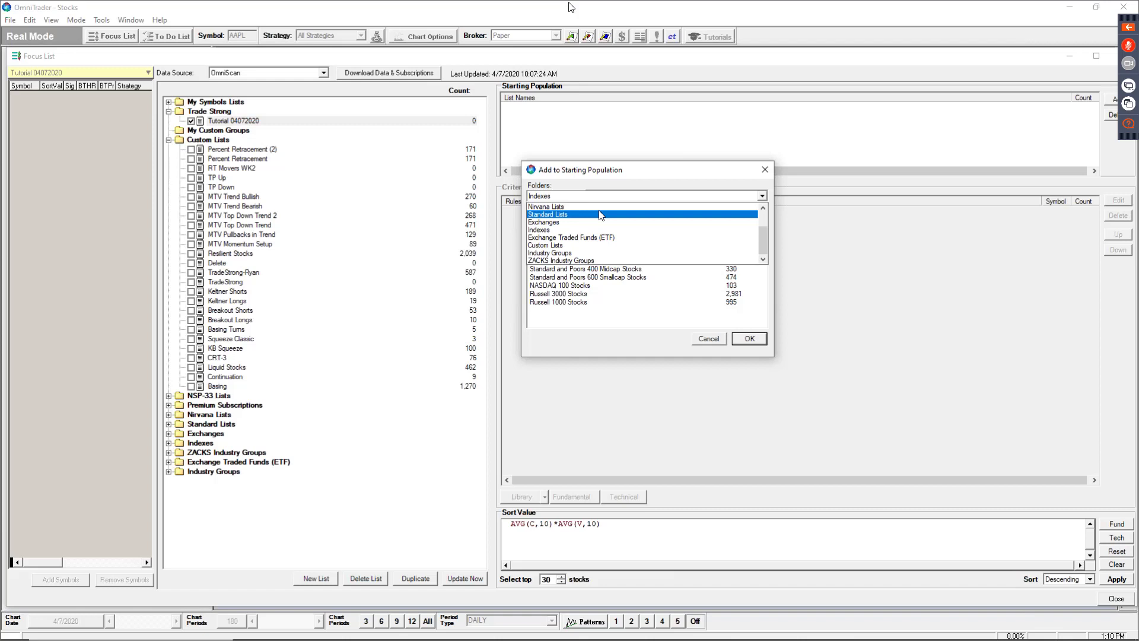
{"action": "left_click", "coordinate": [580, 261]}
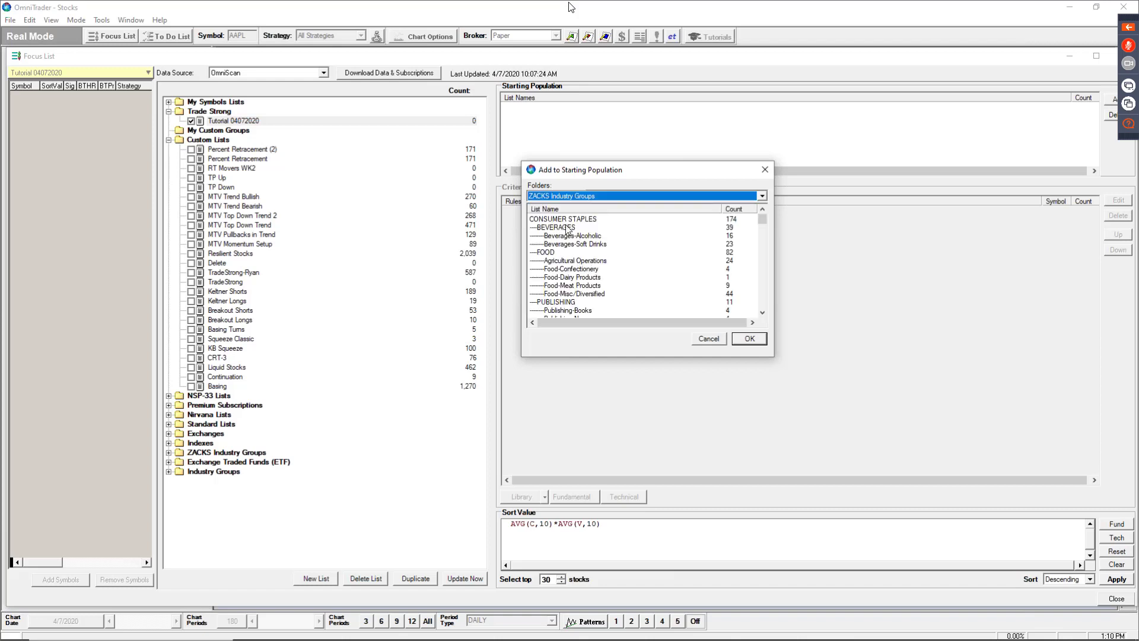
{"action": "scroll", "coordinate": [599, 237], "scroll_direction": "down", "scroll_amount": 3}
{"action": "scroll", "coordinate": [599, 238], "scroll_direction": "down", "scroll_amount": 8}
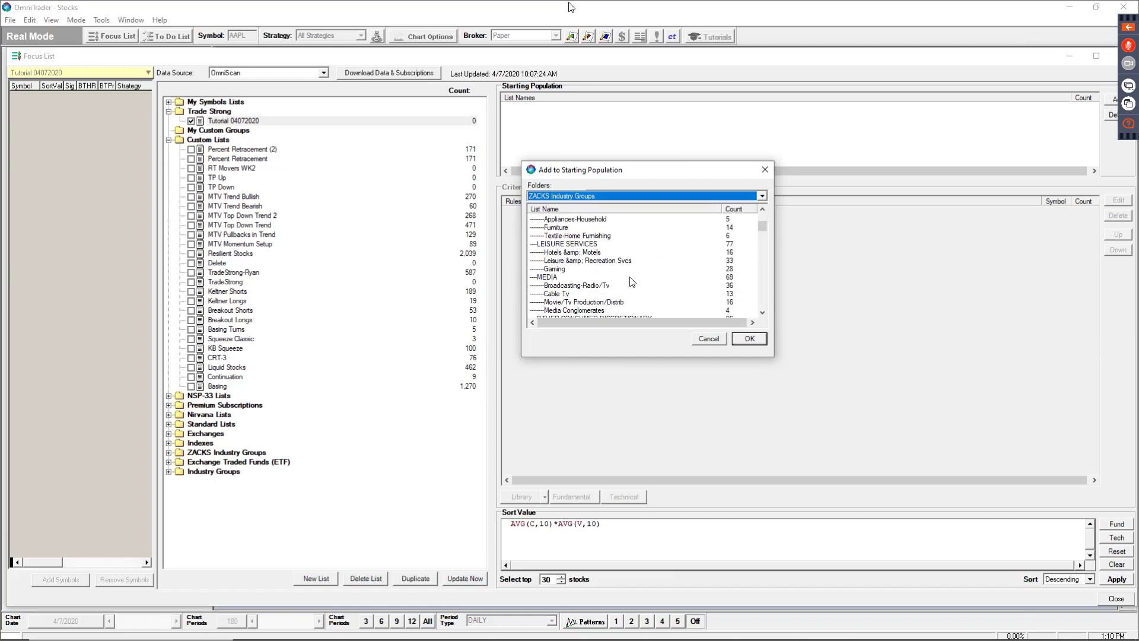
{"action": "left_click", "coordinate": [600, 196]}
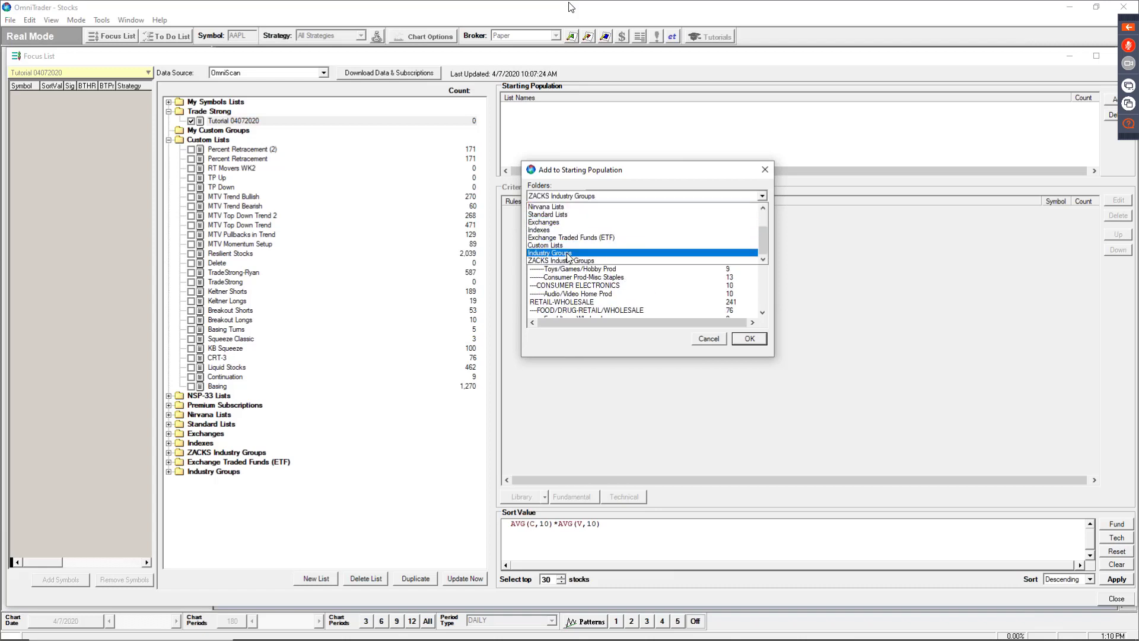
{"action": "left_click", "coordinate": [568, 250]}
{"action": "left_click", "coordinate": [618, 196]}
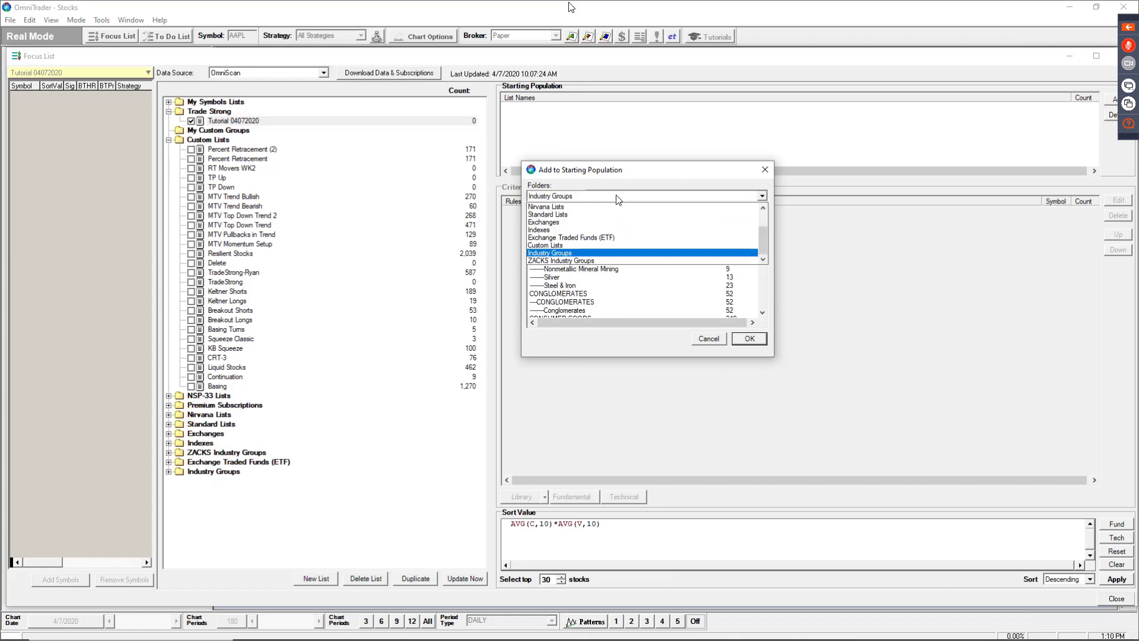
{"action": "scroll", "coordinate": [594, 235], "scroll_direction": "up", "scroll_amount": 3}
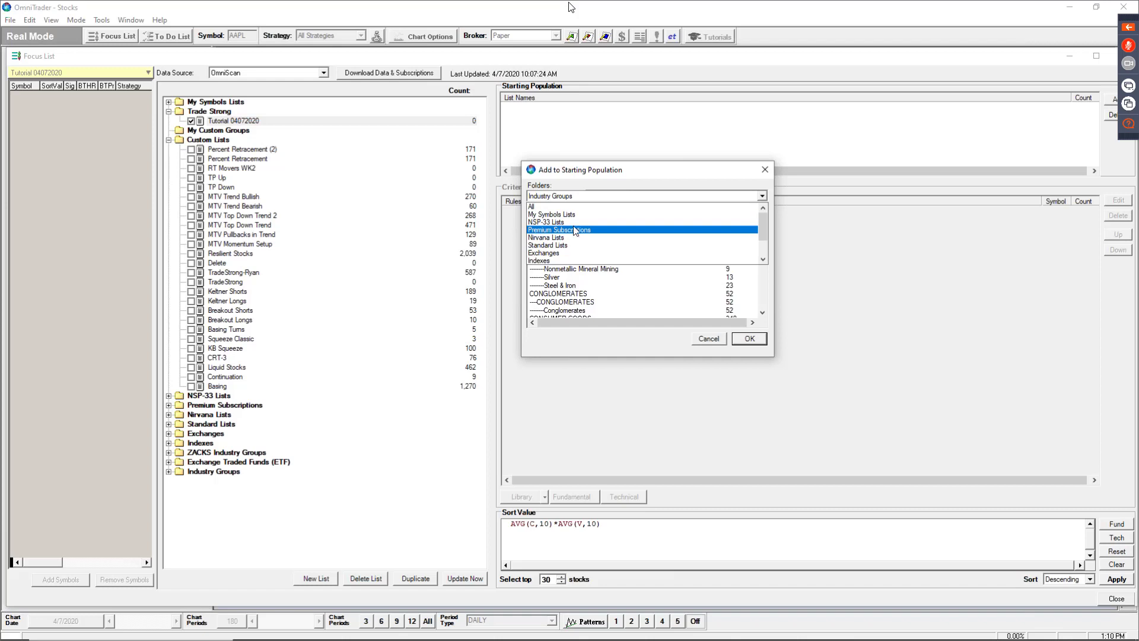
{"action": "left_click", "coordinate": [571, 192]}
Add Major Sector ETFs from the Exchange Traded Funds (ETF) folder as the list's starting population
{"action": "left_click", "coordinate": [571, 192]}
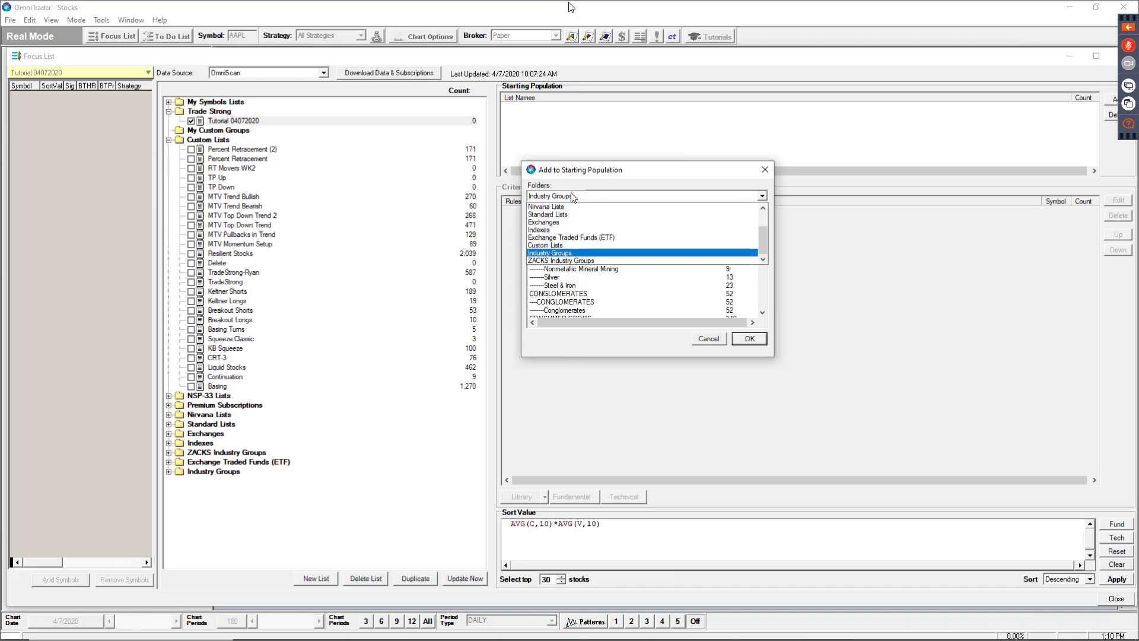
{"action": "left_click", "coordinate": [586, 238]}
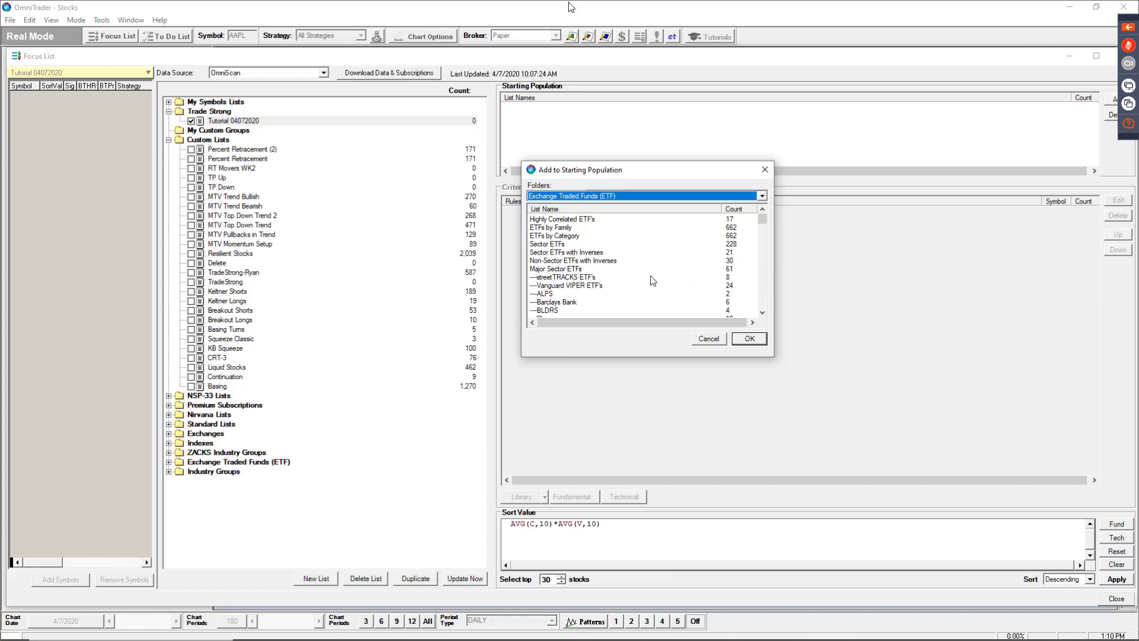
{"action": "left_click", "coordinate": [574, 270]}
{"action": "scroll", "coordinate": [592, 283], "scroll_direction": "down", "scroll_amount": 1}
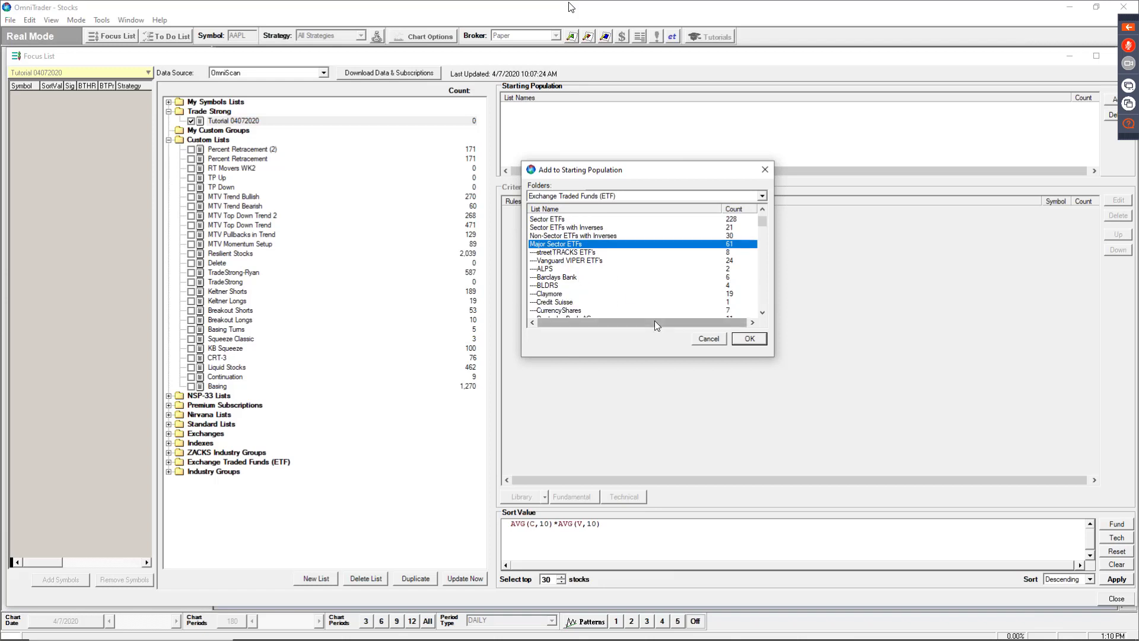
{"action": "left_click", "coordinate": [750, 340]}
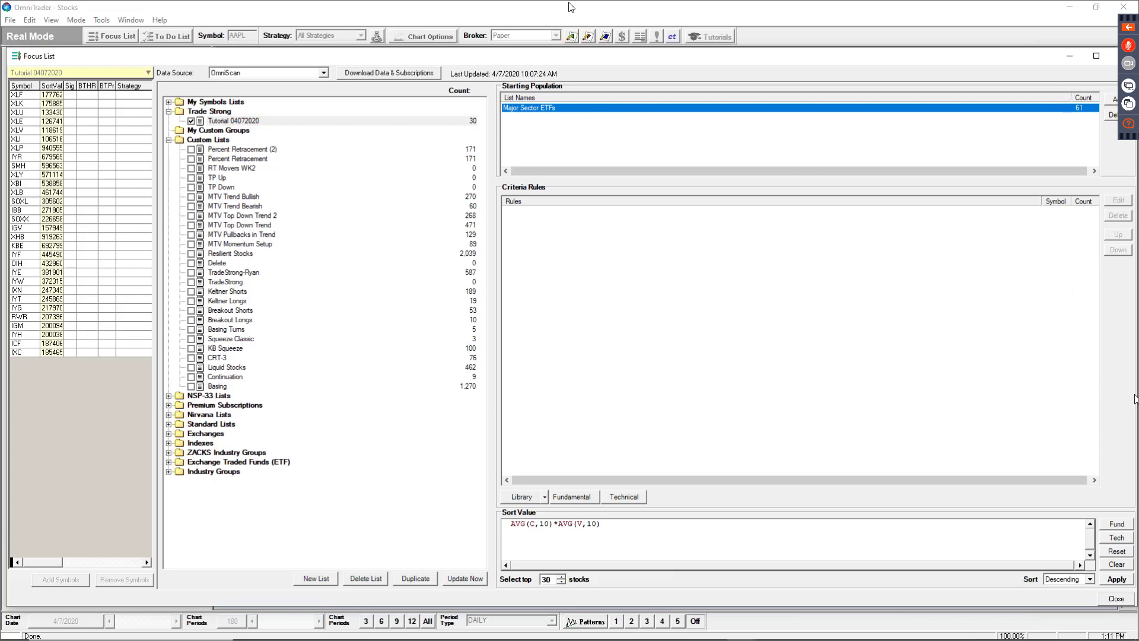
{"action": "left_click", "coordinate": [1136, 440]}
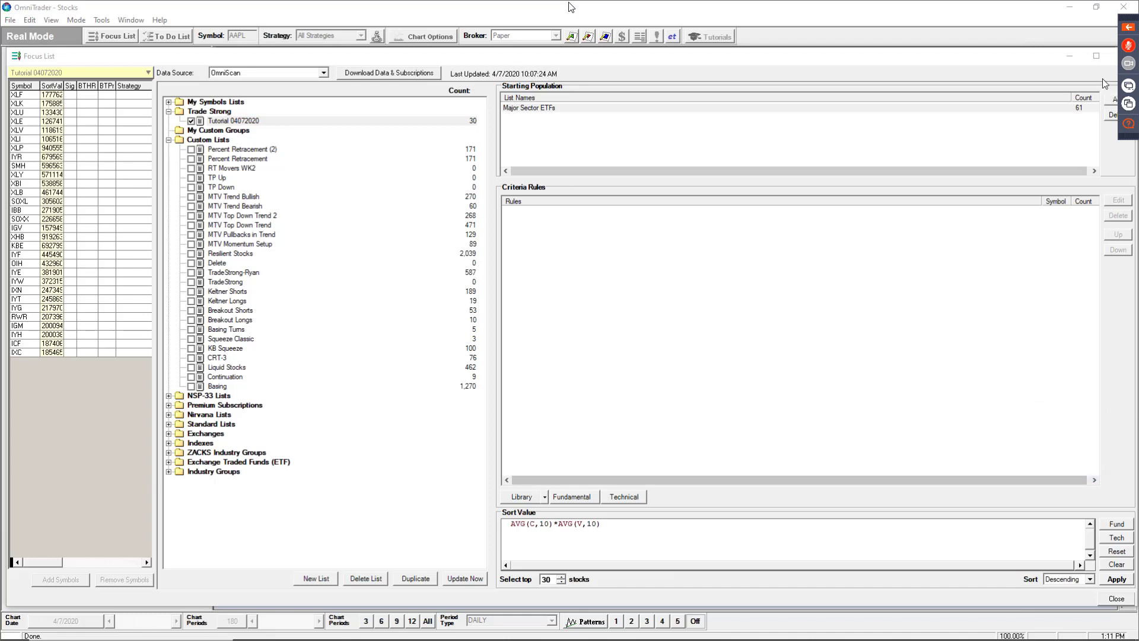
Set the Tutorial 04072020 list to select the top 61 stocks and apply the change
{"action": "left_click", "coordinate": [1063, 128]}
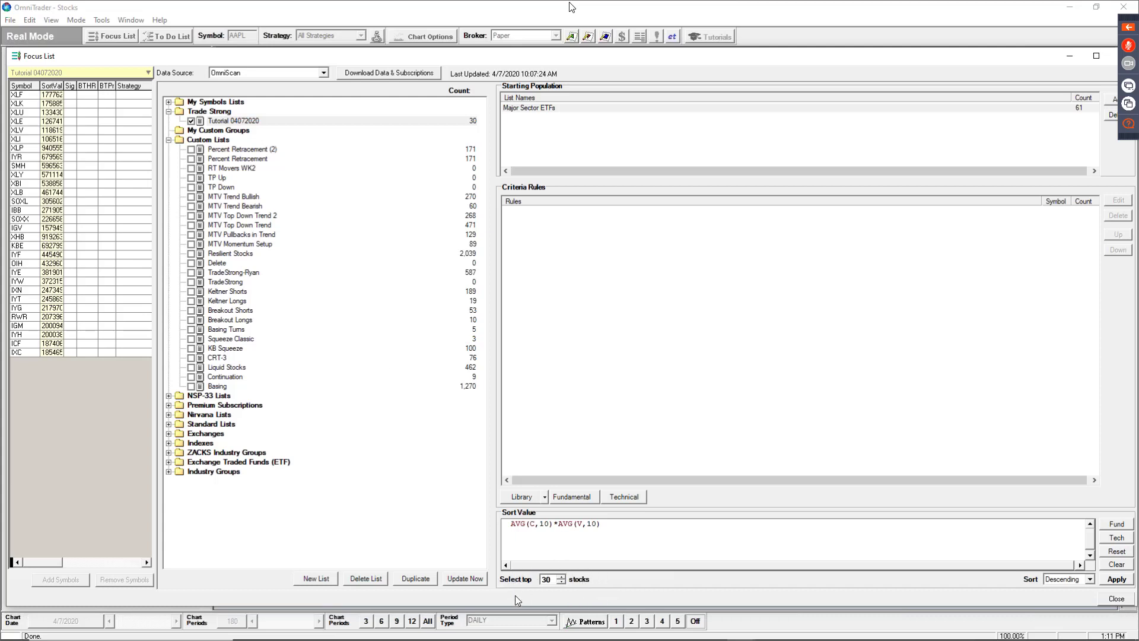
{"action": "left_click", "coordinate": [546, 580]}
{"action": "type", "text": "61"}
{"action": "left_click", "coordinate": [619, 109]}
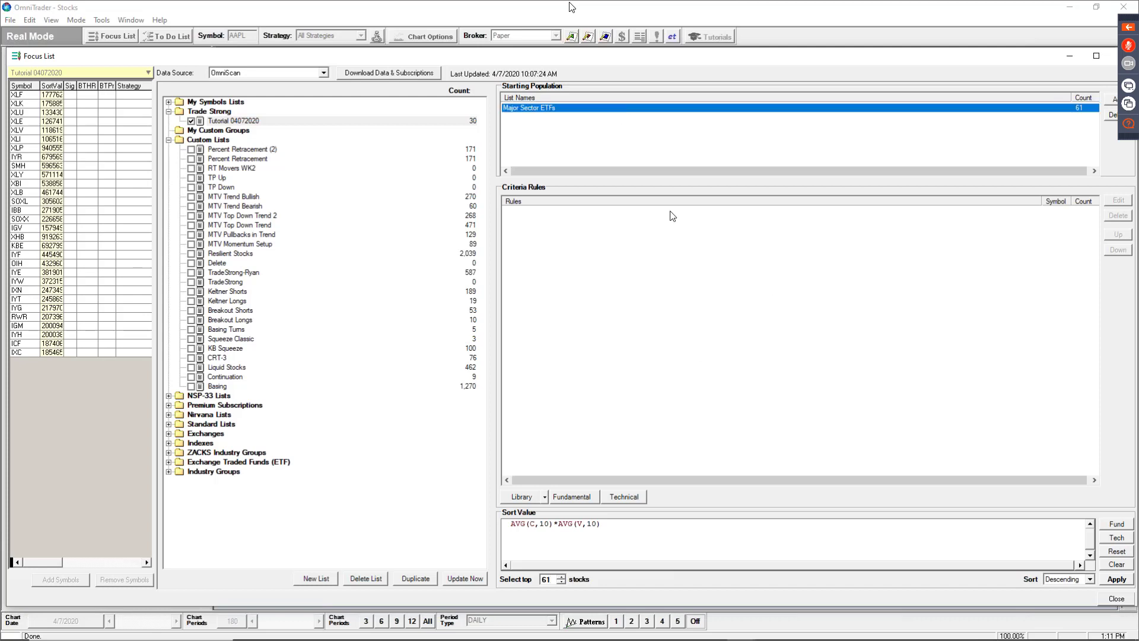
{"action": "left_click", "coordinate": [1117, 580]}
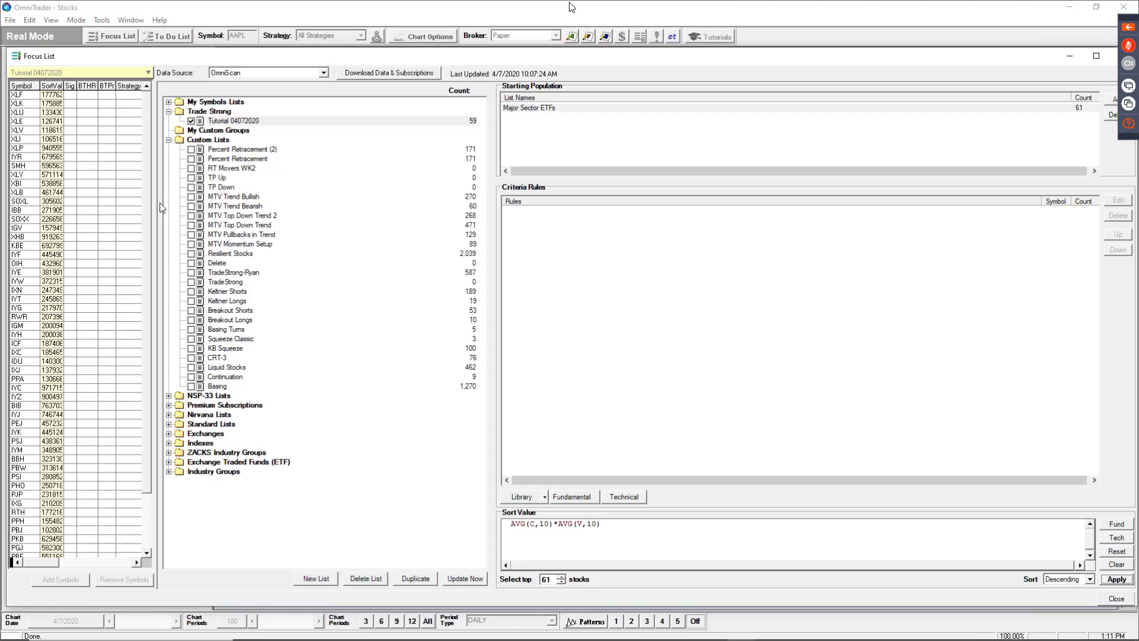
Examine the stock selection limit and the Sort Value formula AVG(C,10)*AVG(V,10) that ranks the list
{"action": "left_click", "coordinate": [549, 579]}
{"action": "left_click_drag", "start_coordinate": [548, 579], "coordinate": [540, 580]}
{"action": "mouse_move", "coordinate": [603, 524]}
{"action": "left_mouse_down"}
{"action": "mouse_move", "coordinate": [526, 516]}
{"action": "mouse_move", "coordinate": [601, 525]}
{"action": "left_mouse_up"}
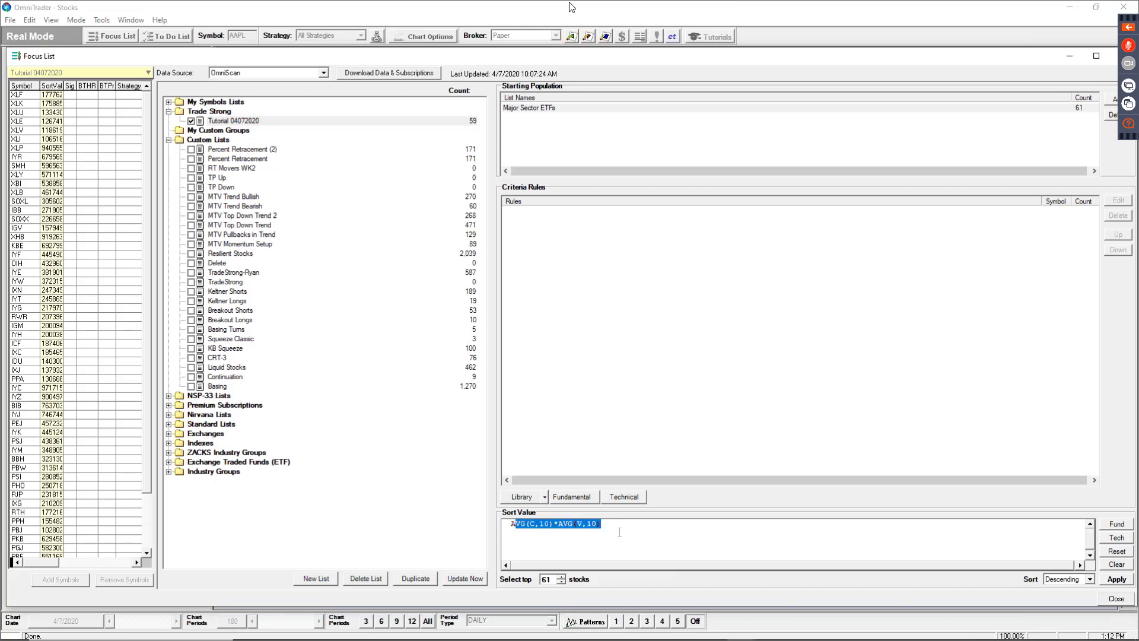
{"action": "left_click", "coordinate": [527, 535]}
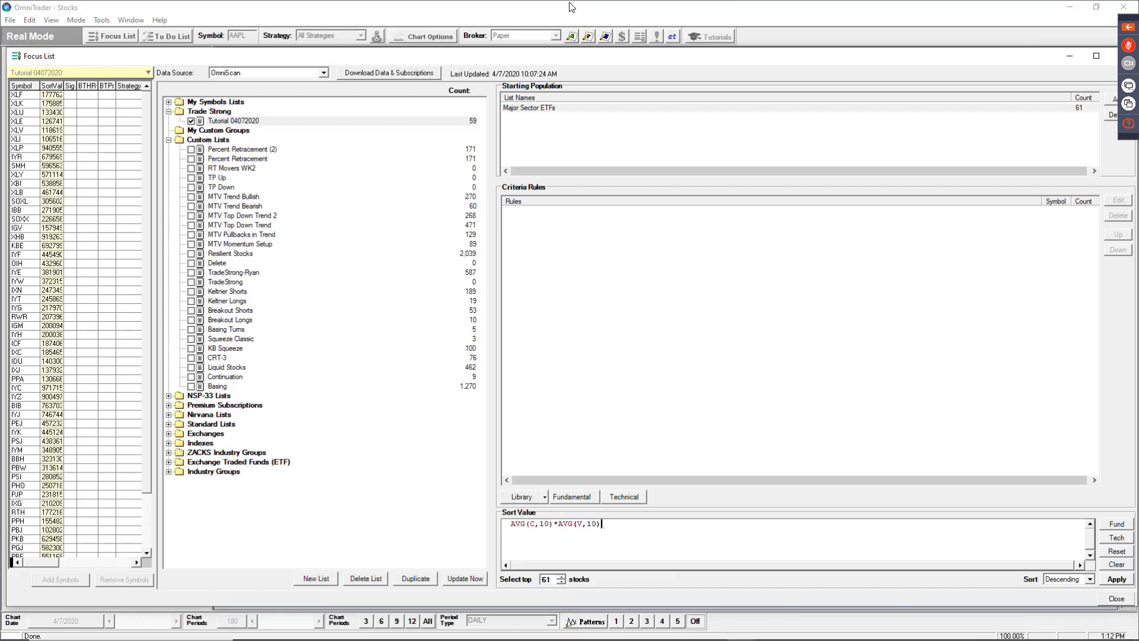
{"action": "left_click_drag", "start_coordinate": [602, 525], "coordinate": [508, 527]}
{"action": "left_click", "coordinate": [517, 534]}
{"action": "left_click", "coordinate": [638, 550]}
Limit the list to the top 30 stocks and apply the change
{"action": "left_click_drag", "start_coordinate": [553, 579], "coordinate": [541, 580]}
{"action": "type", "text": "30"}
{"action": "left_click", "coordinate": [1117, 580]}
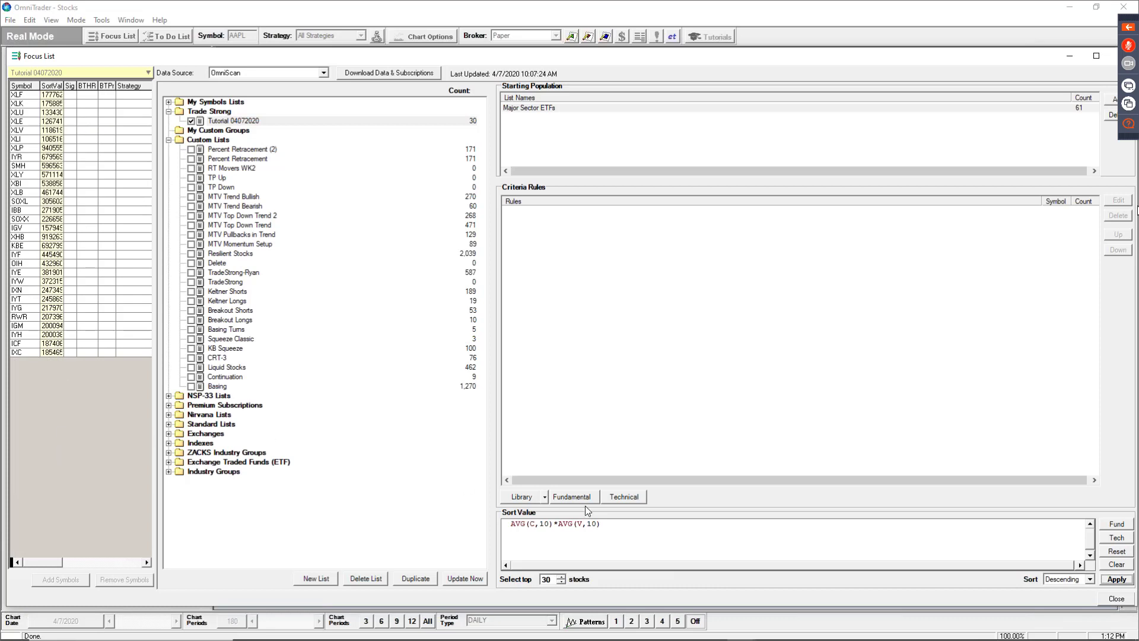
Replace Major Sector ETFs in the starting population with Standard and Poors 500 Stocks from the Indexes folder
{"action": "left_click", "coordinate": [1014, 109]}
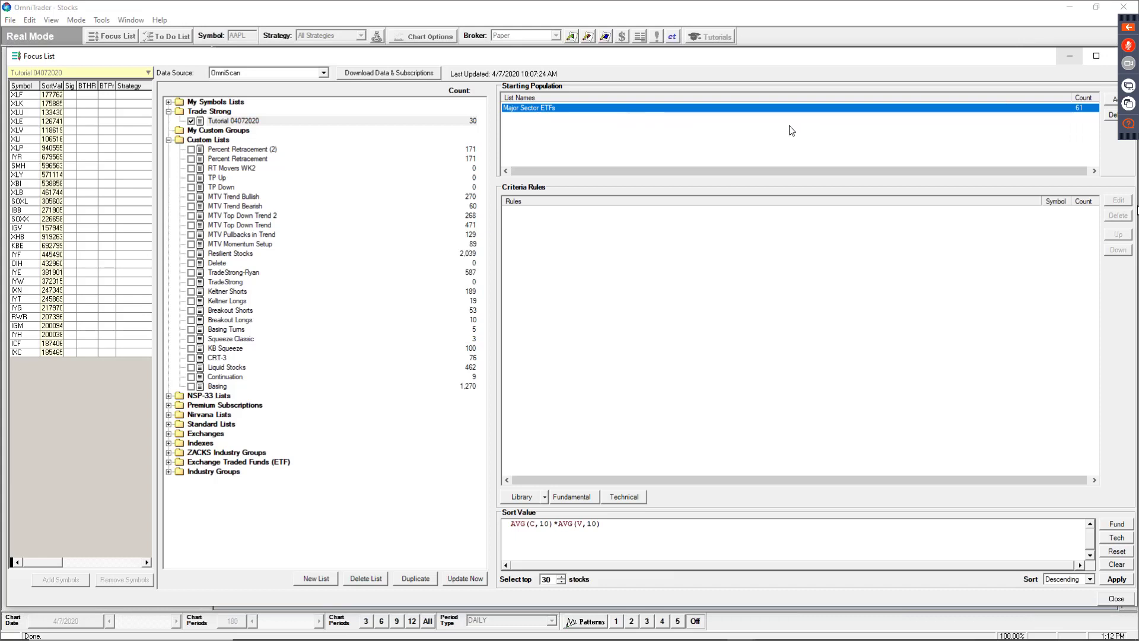
{"action": "left_click", "coordinate": [1112, 115]}
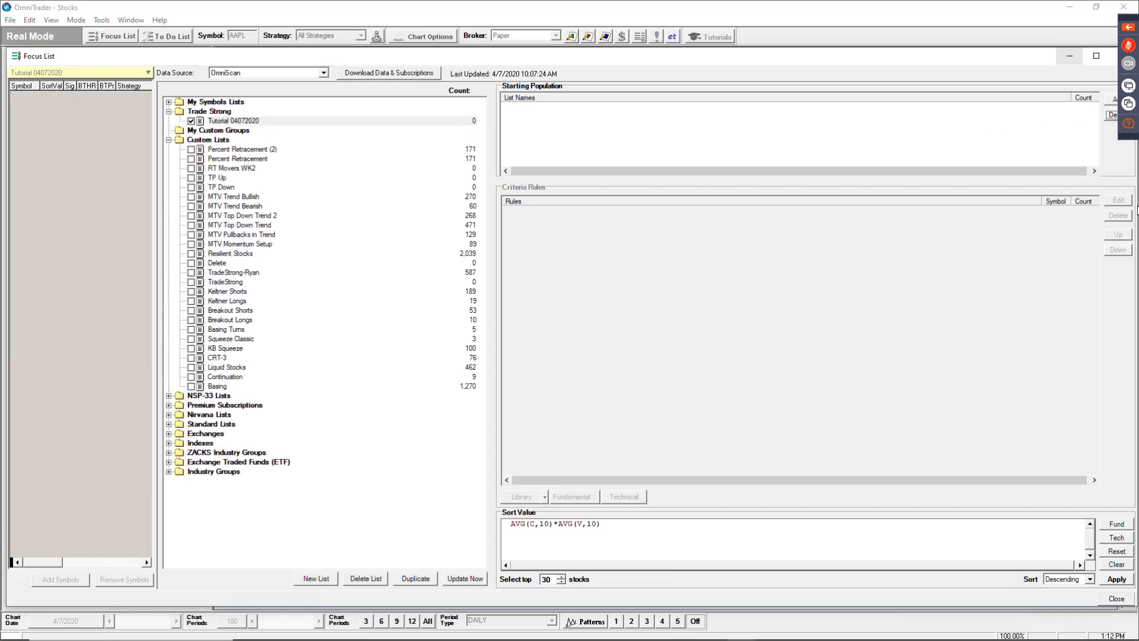
{"action": "left_click", "coordinate": [1112, 99]}
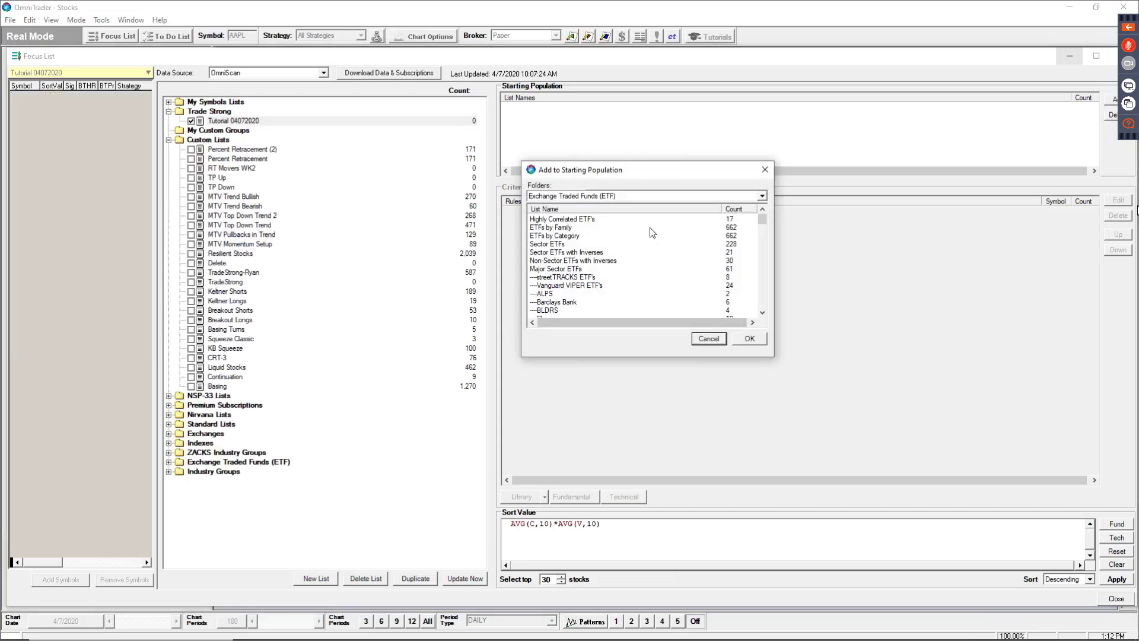
{"action": "left_click", "coordinate": [617, 197]}
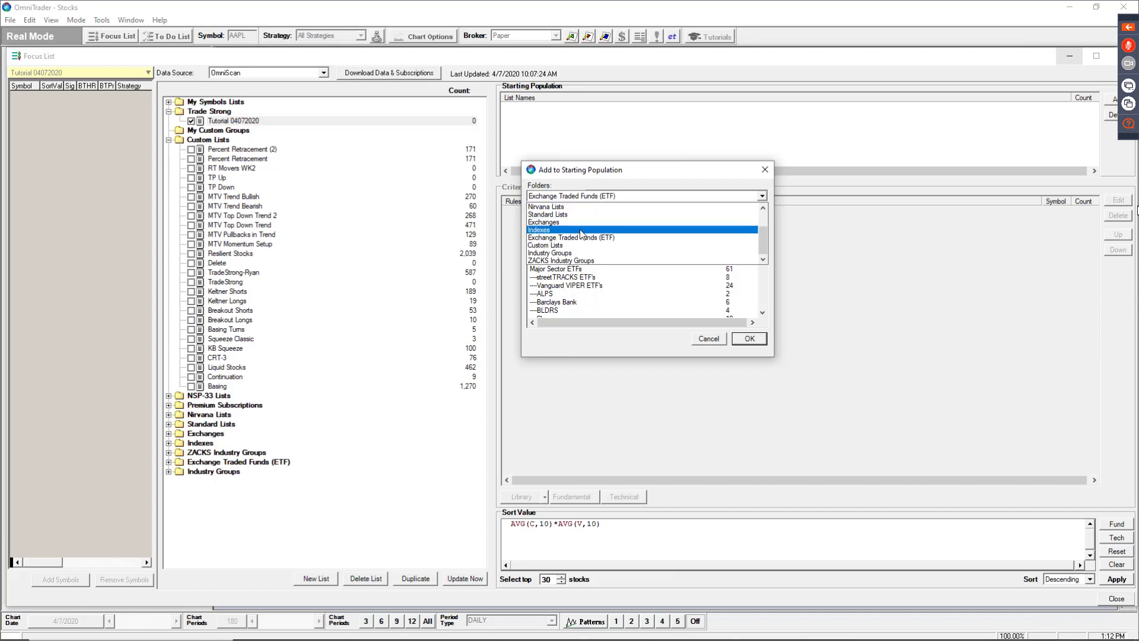
{"action": "left_click", "coordinate": [577, 230]}
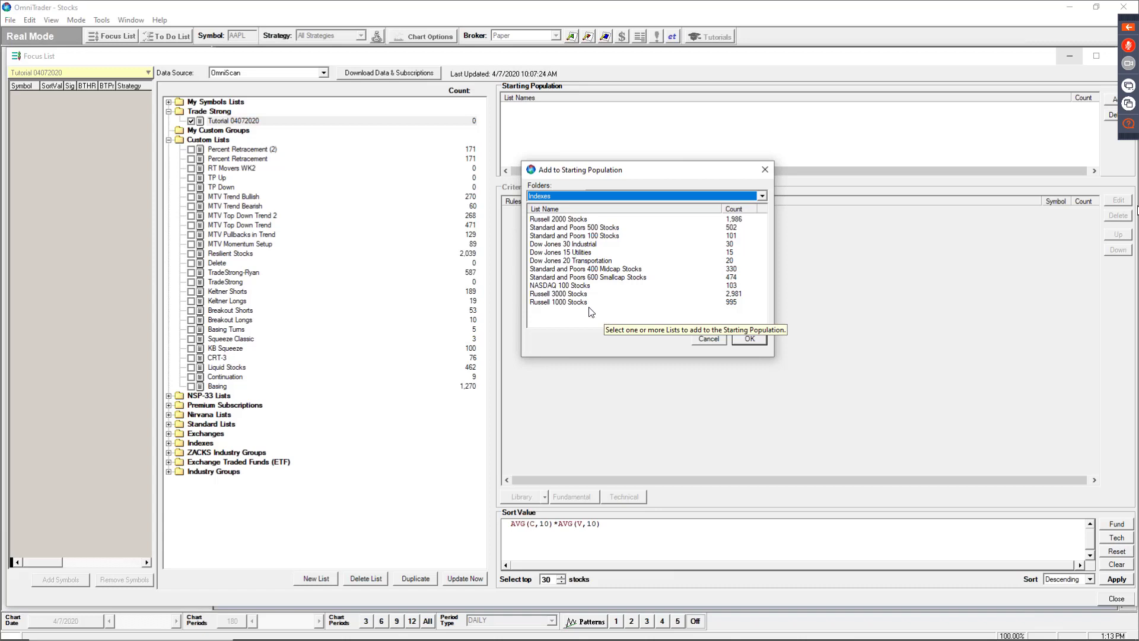
{"action": "left_click", "coordinate": [594, 228]}
{"action": "left_click", "coordinate": [749, 343]}
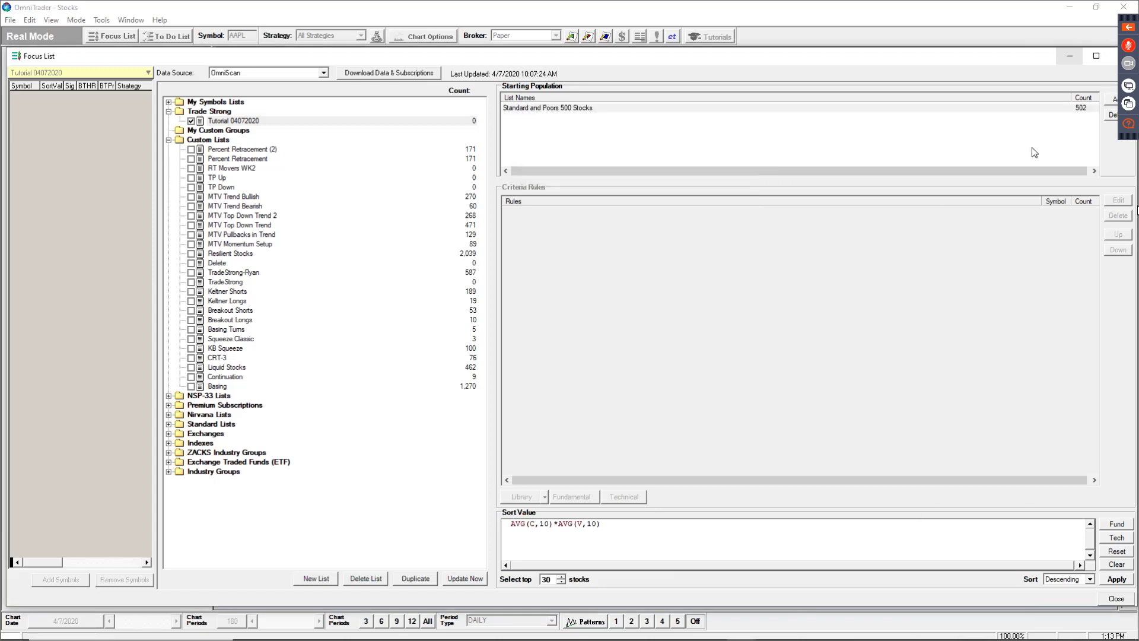
Add Russell 2000 Stocks and Dow Jones 30 Industrial from the Indexes folder to the starting population
{"action": "left_click", "coordinate": [1112, 103]}
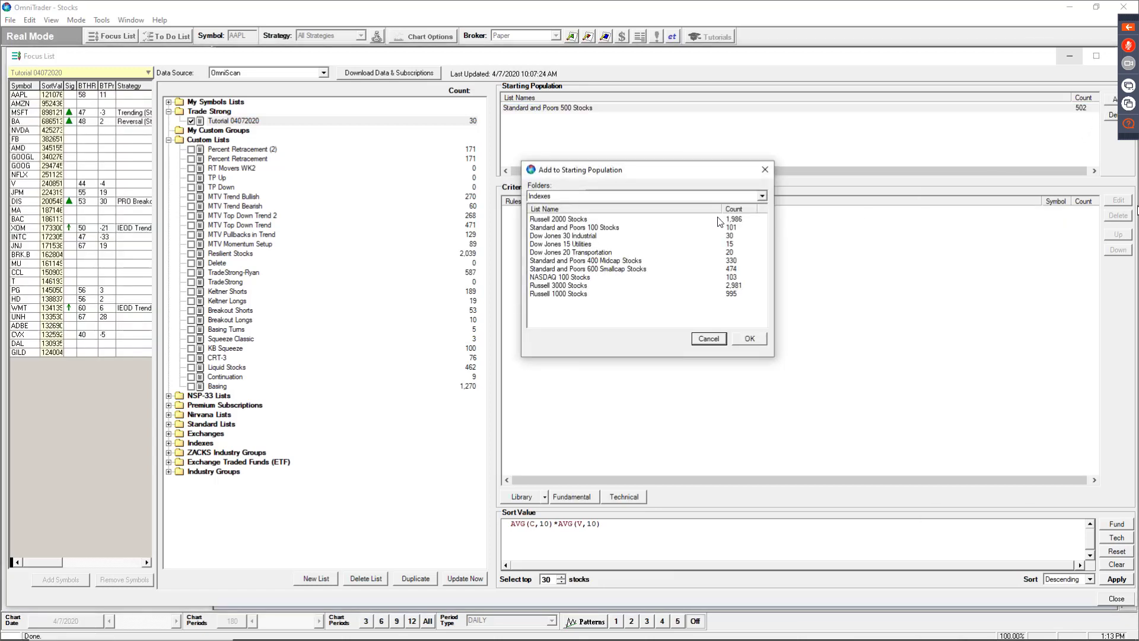
{"action": "left_click", "coordinate": [579, 220]}
{"action": "left_click", "coordinate": [749, 343]}
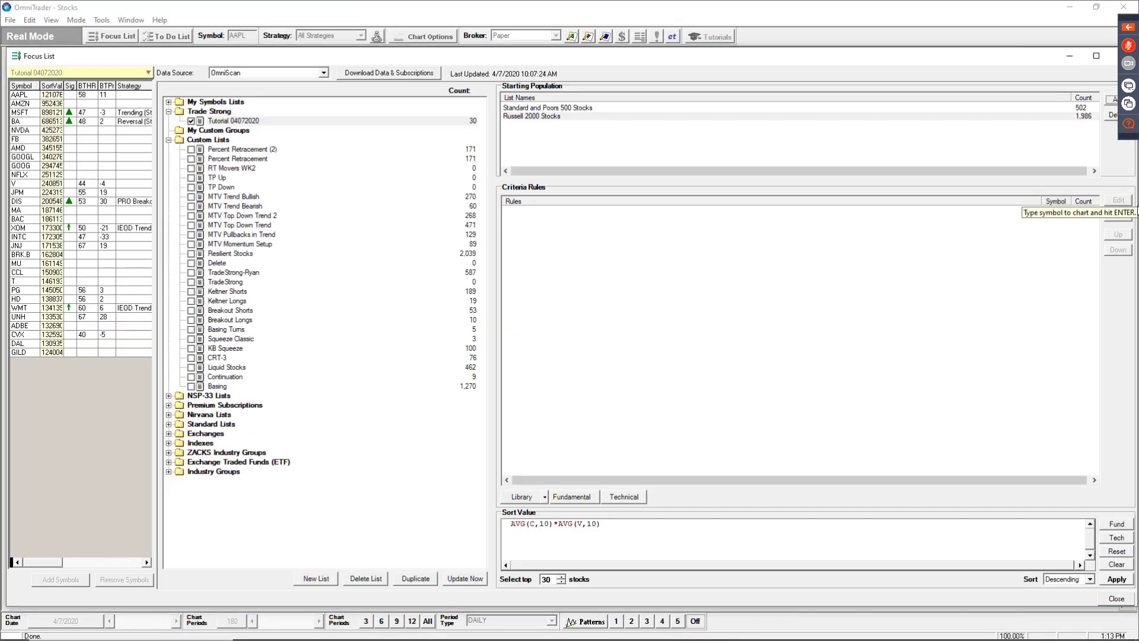
{"action": "left_click", "coordinate": [1111, 99]}
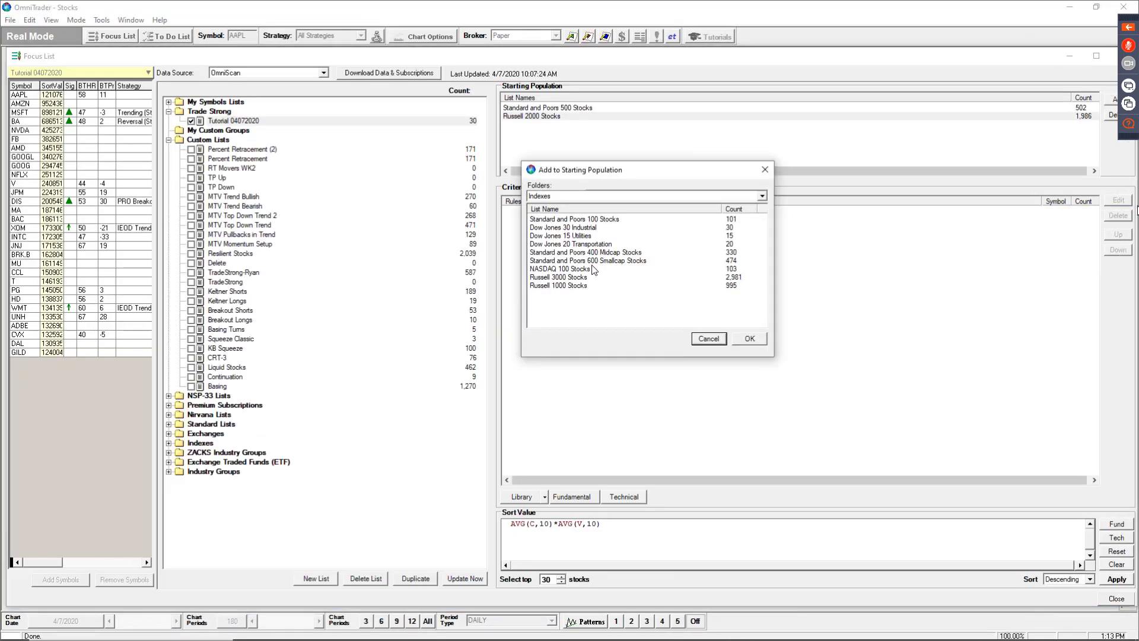
{"action": "left_click", "coordinate": [578, 228]}
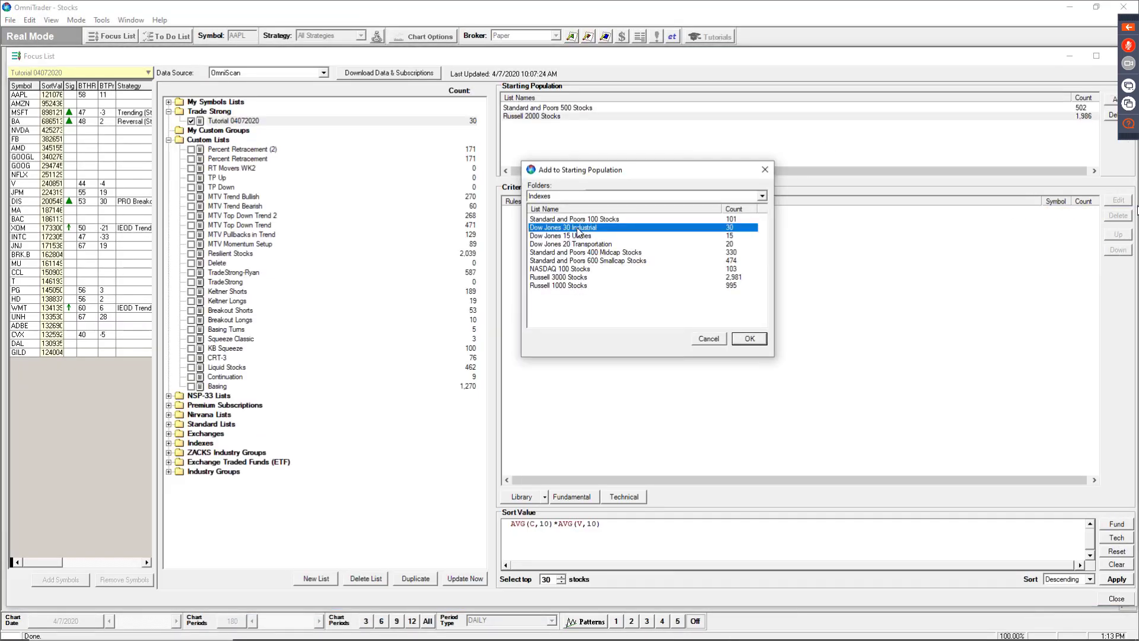
{"action": "left_click", "coordinate": [750, 339]}
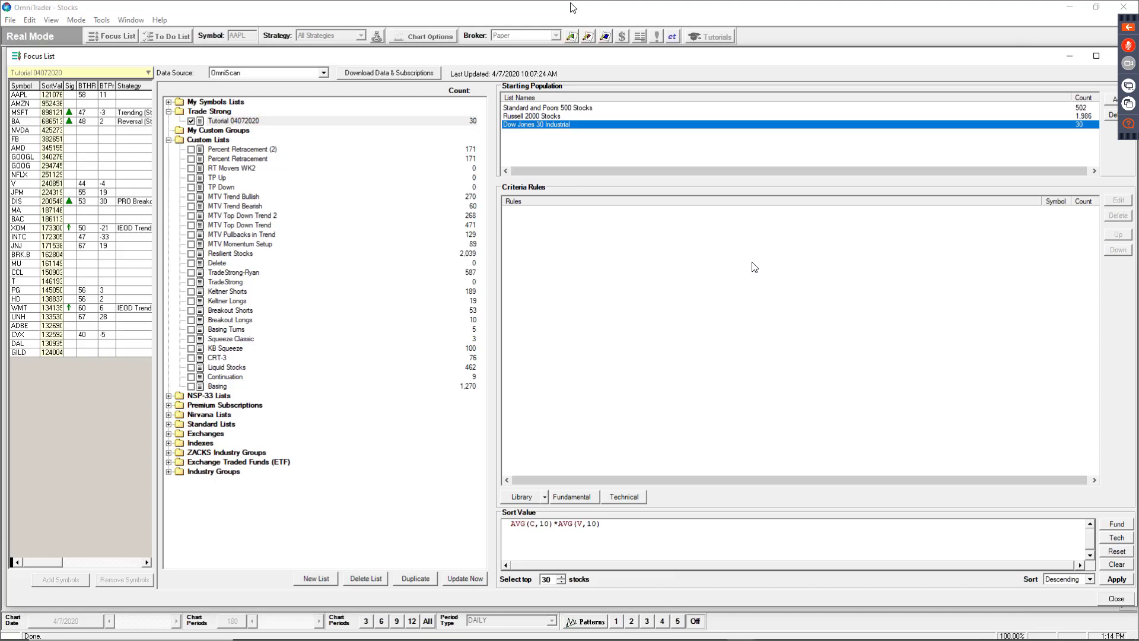
{"action": "left_click", "coordinate": [1067, 162]}
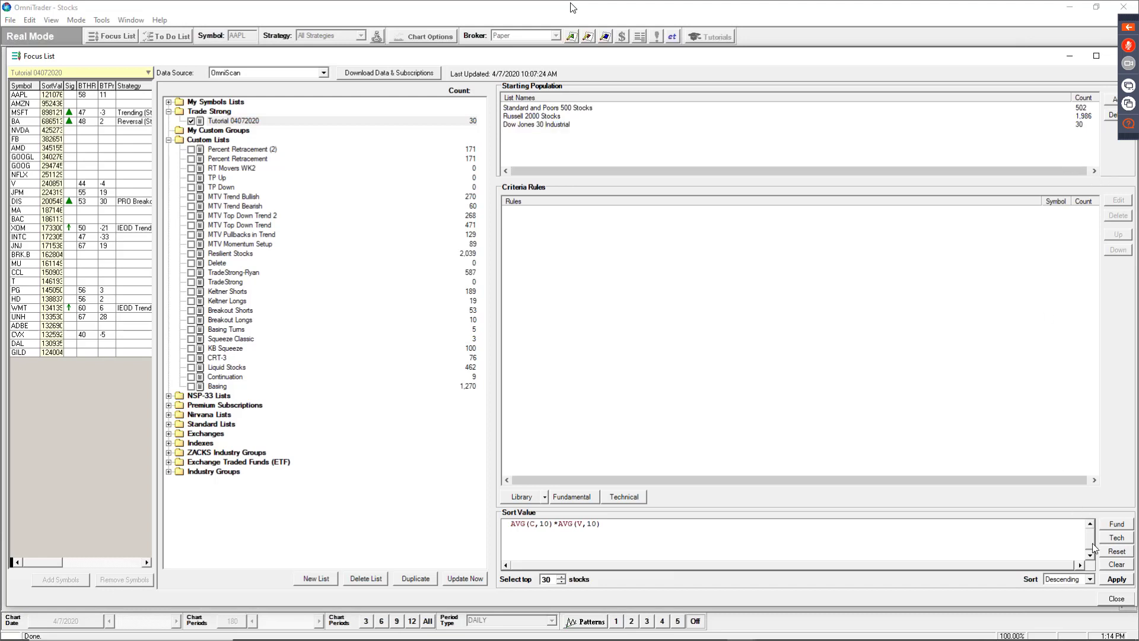
Apply a selection of the top 3000 stocks and look through the symbols in the Focus List
{"action": "left_click", "coordinate": [1119, 581]}
{"action": "left_click", "coordinate": [550, 580]}
{"action": "type", "text": "00"}
{"action": "key", "text": "Tab"}
{"action": "key", "text": "Tab"}
{"action": "key", "text": "Tab"}
{"action": "key", "text": "Return"}
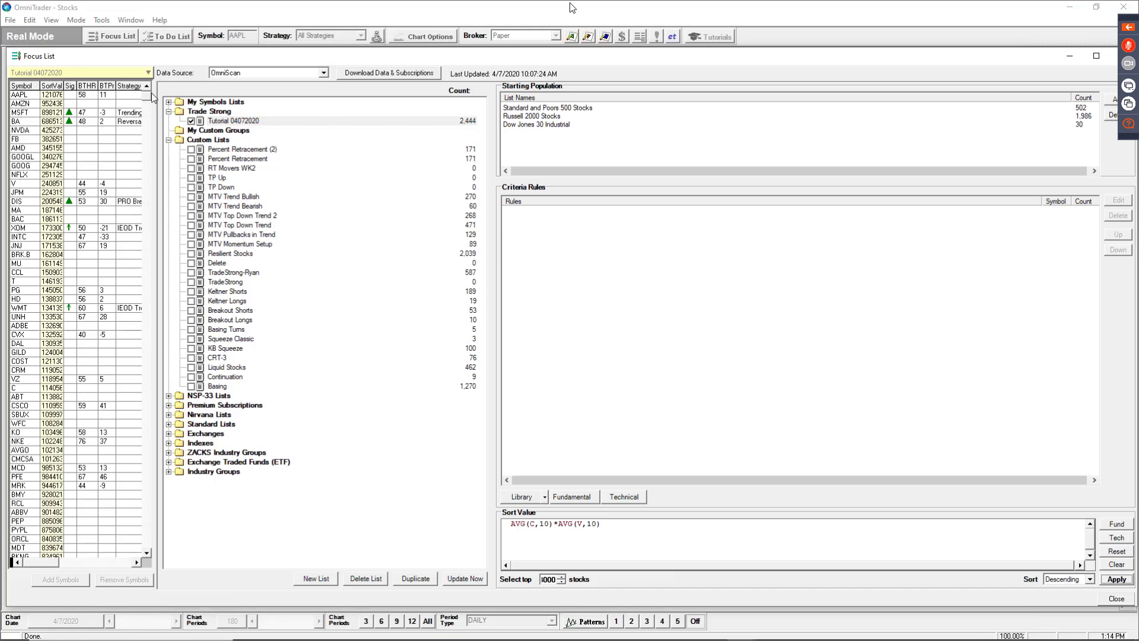
{"action": "left_click_drag", "start_coordinate": [148, 95], "coordinate": [147, 311]}
{"action": "scroll", "coordinate": [43, 360], "scroll_direction": "down", "scroll_amount": 3}
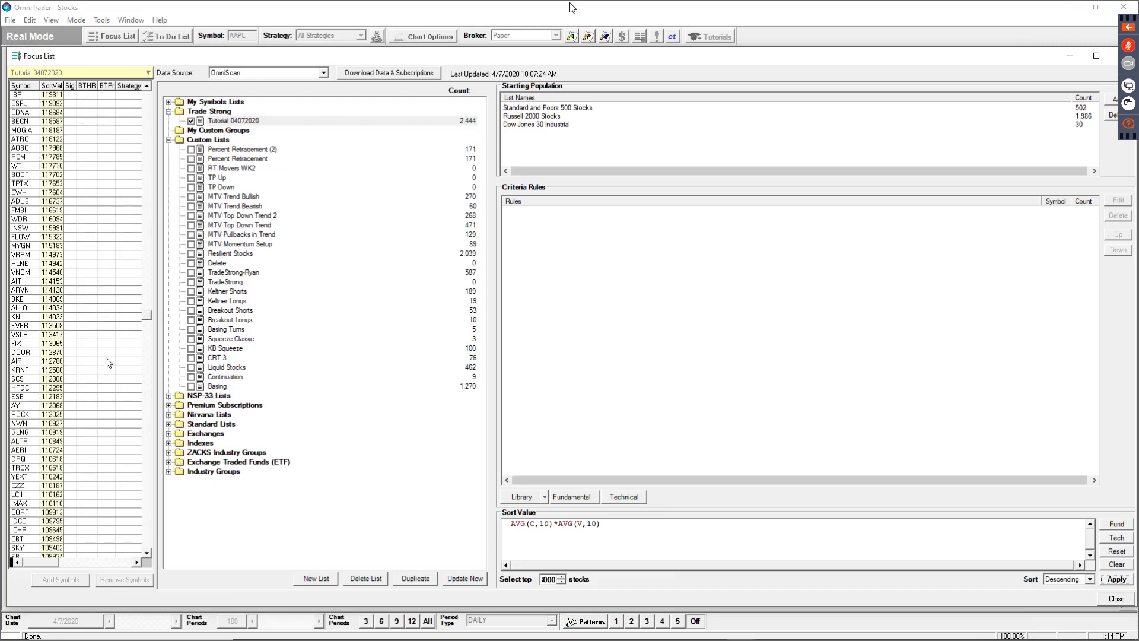
{"action": "left_click_drag", "start_coordinate": [147, 543], "coordinate": [149, 91]}
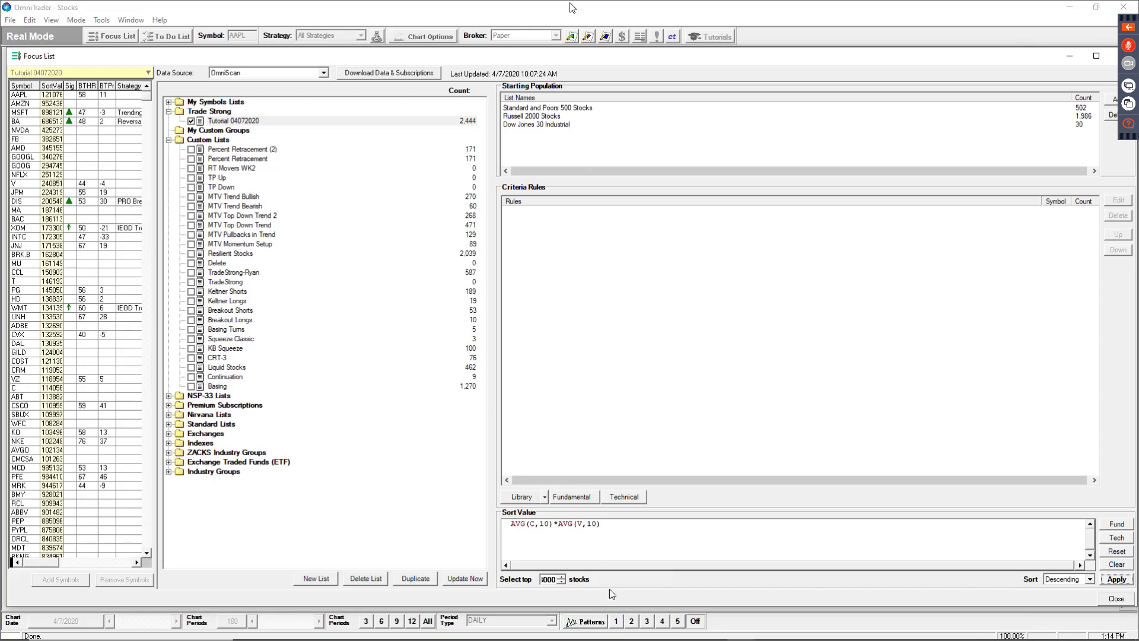
Restore the selection to the top 30 stocks and apply it to the combined starting population
{"action": "left_click", "coordinate": [562, 584]}
{"action": "key", "text": "BackSpace"}
{"action": "key", "text": "Return"}
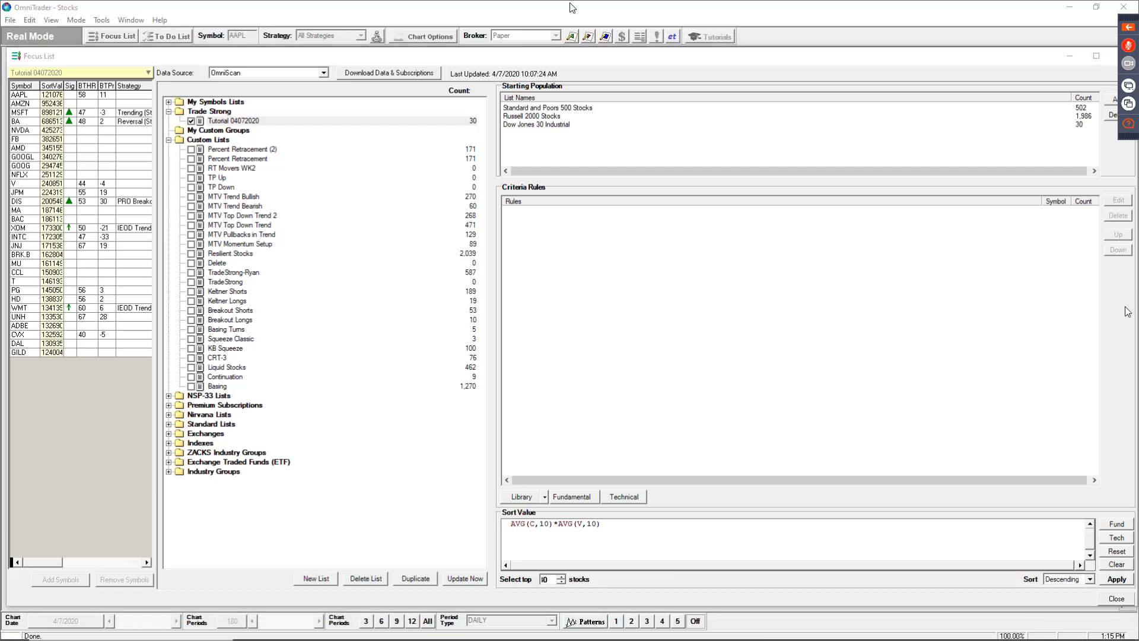
{"action": "left_click", "coordinate": [804, 334]}
{"action": "key", "text": "Escape"}
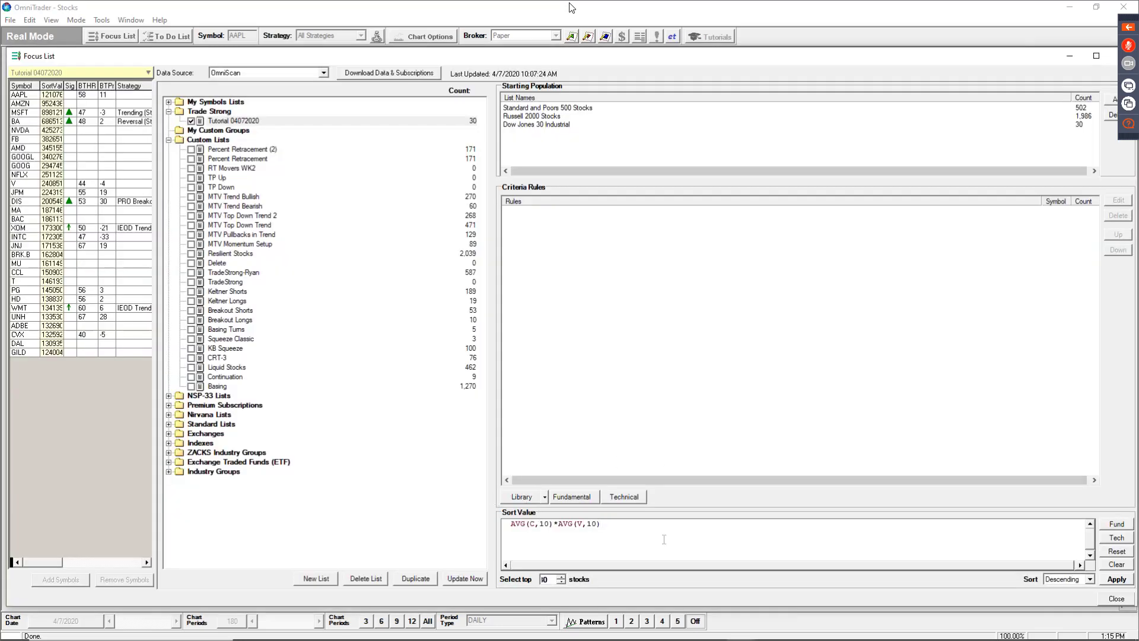
Open the Criteria Rule Library and enlarge its dialog to fit all saved technical rules
{"action": "left_click", "coordinate": [546, 496]}
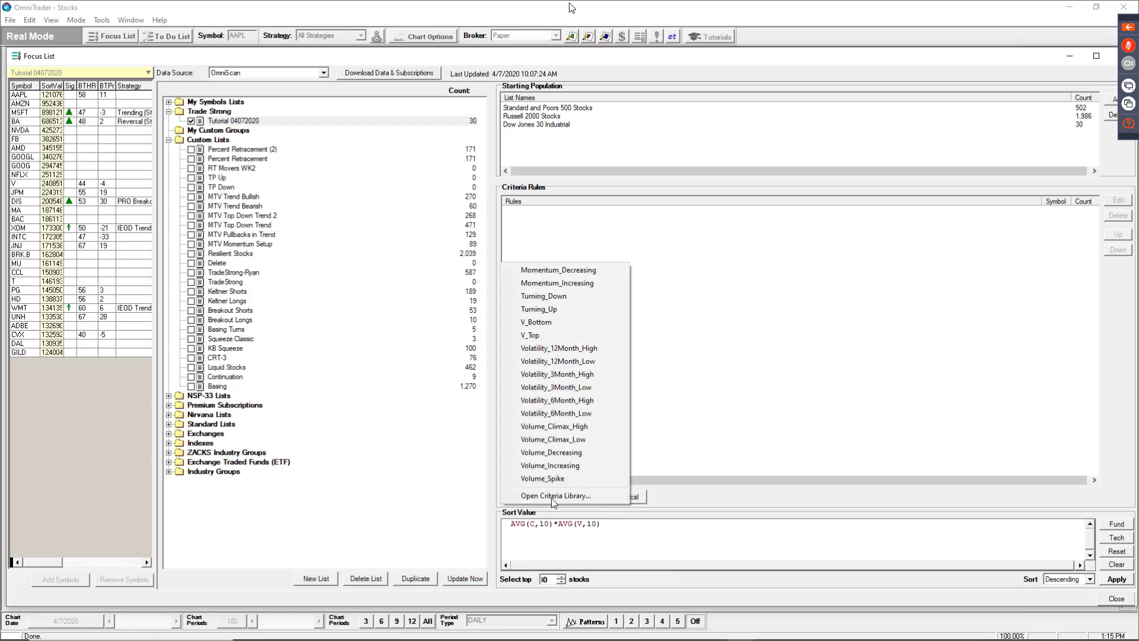
{"action": "left_click", "coordinate": [753, 461]}
{"action": "left_click", "coordinate": [523, 499]}
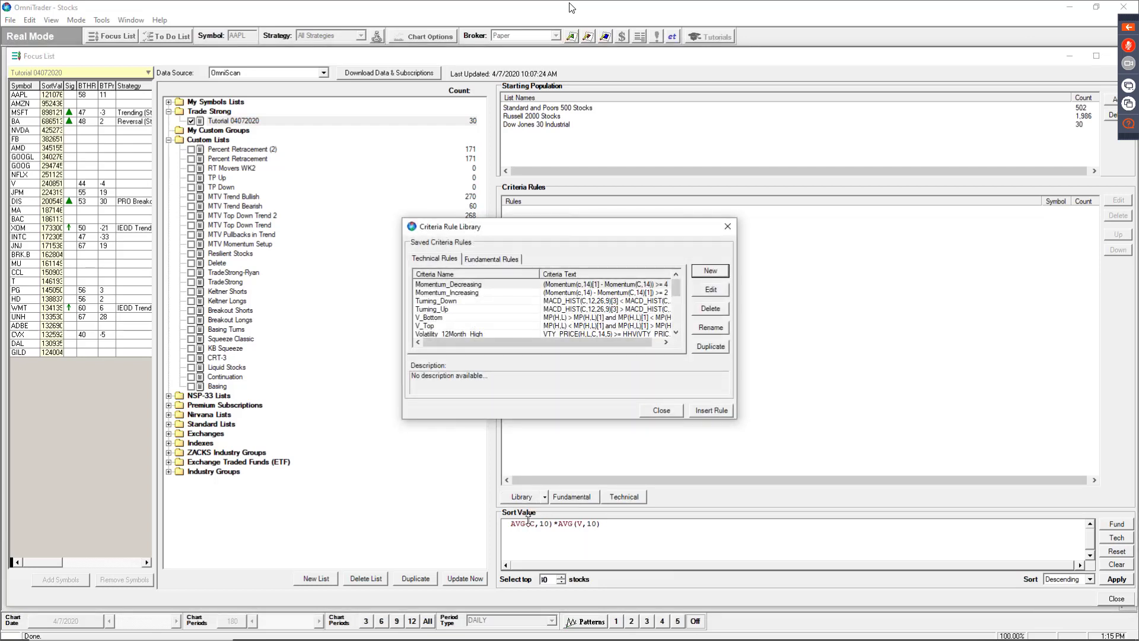
{"action": "left_click_drag", "start_coordinate": [641, 226], "coordinate": [542, 107]}
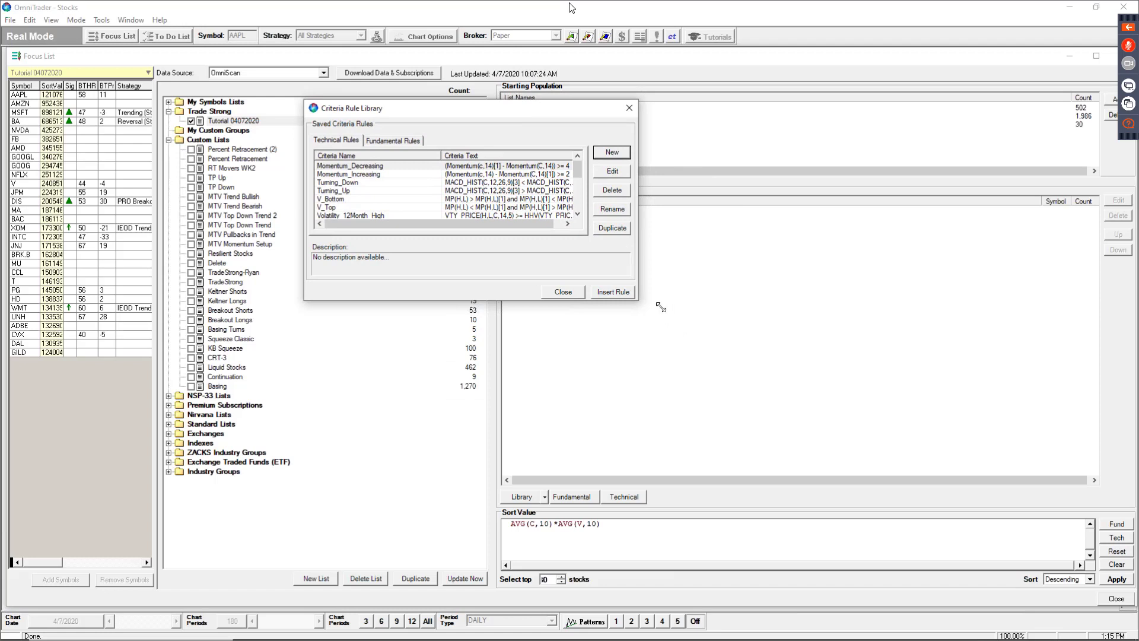
{"action": "left_click_drag", "start_coordinate": [636, 302], "coordinate": [660, 459]}
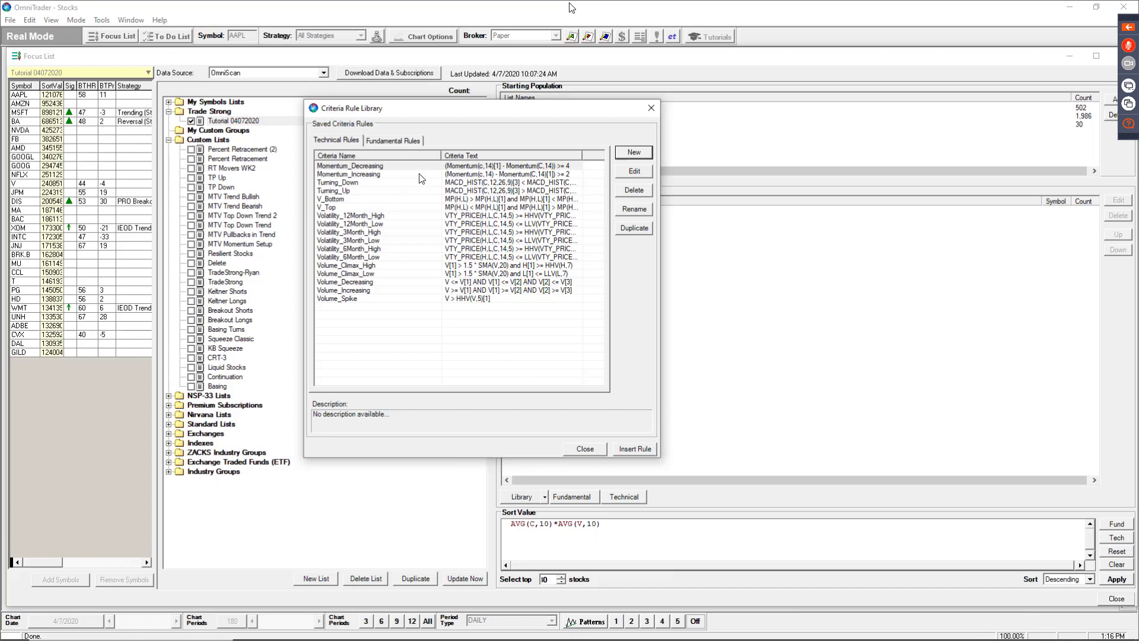
Review the library's fundamental and technical rules with a wider criteria text column, highlight Volume_Increasing, and leave the library
{"action": "left_click", "coordinate": [404, 140]}
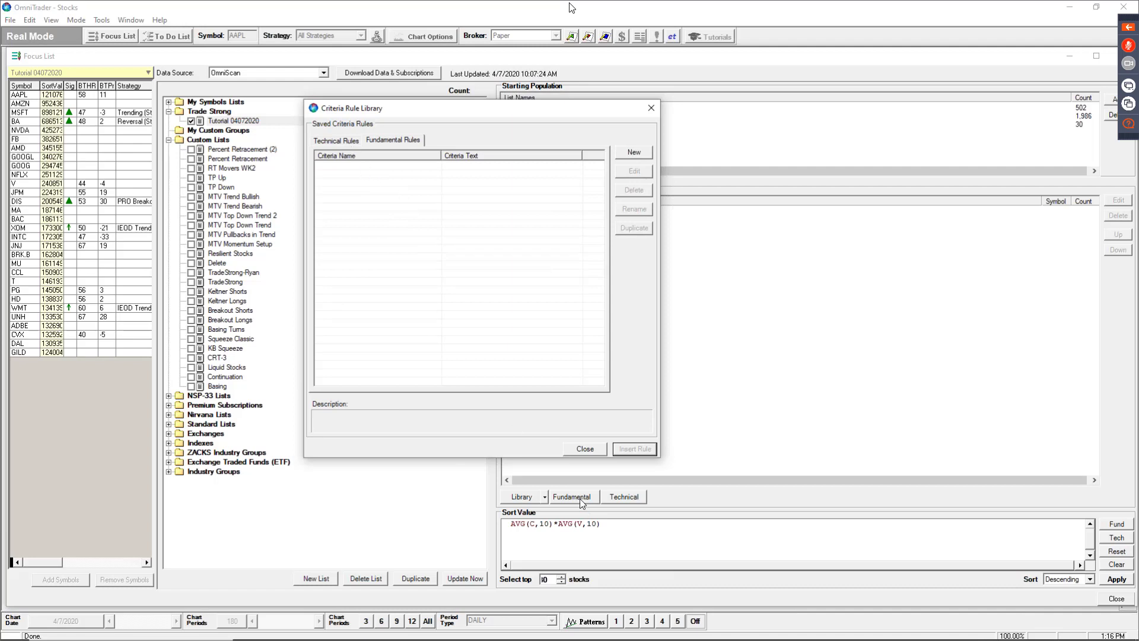
{"action": "left_click", "coordinate": [340, 143]}
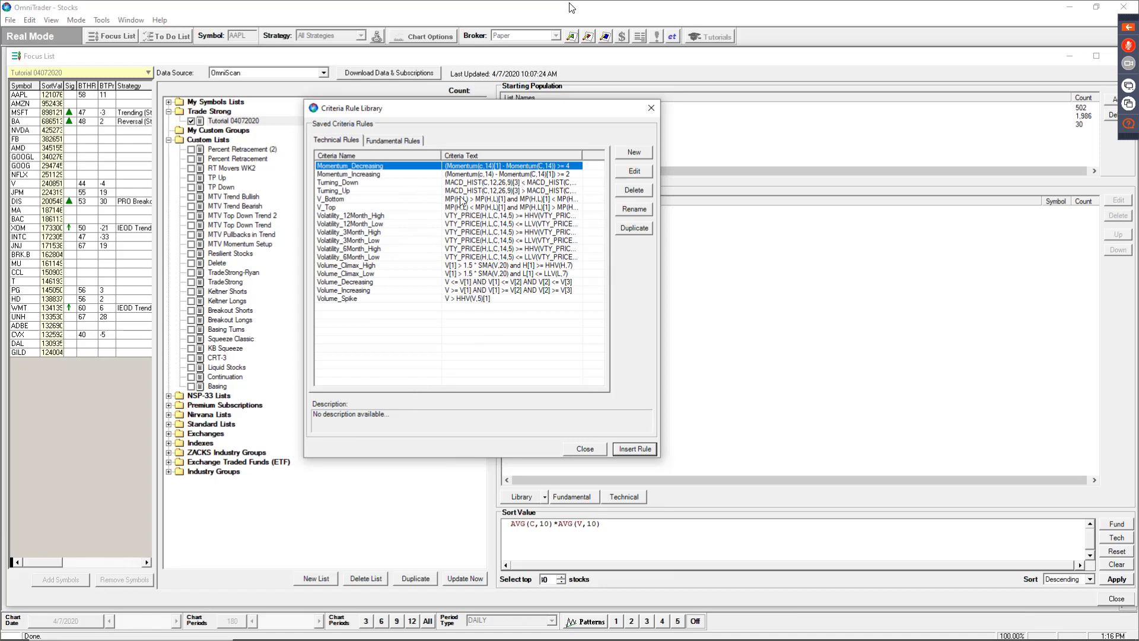
{"action": "left_click_drag", "start_coordinate": [443, 155], "coordinate": [410, 155]}
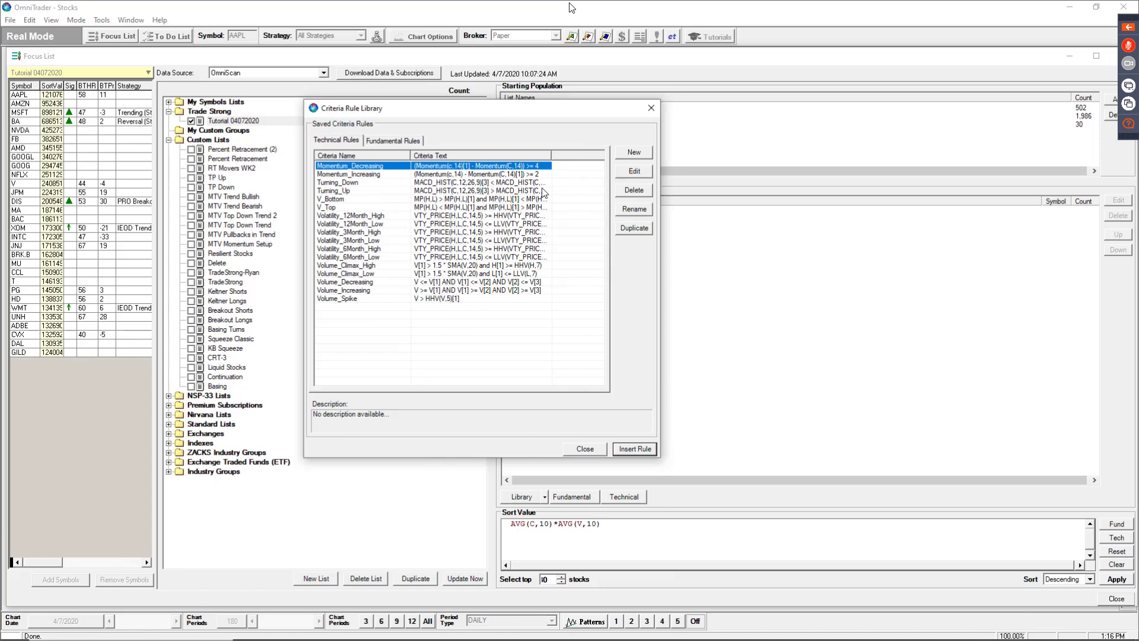
{"action": "left_click_drag", "start_coordinate": [551, 156], "coordinate": [593, 156]}
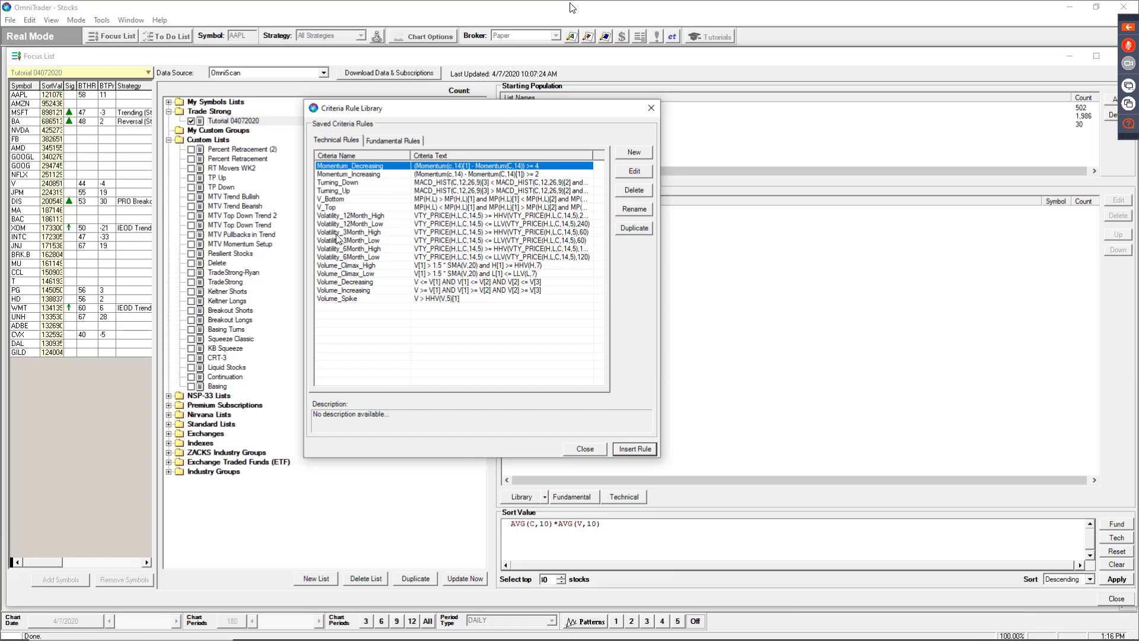
{"action": "left_click", "coordinate": [334, 291]}
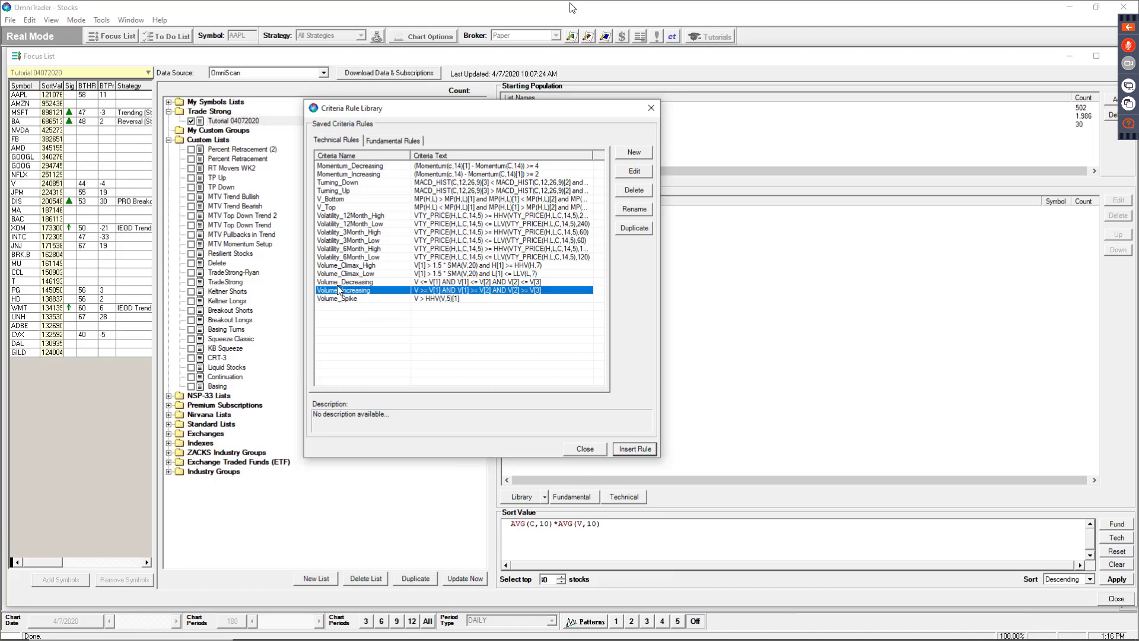
{"action": "left_click", "coordinate": [634, 451]}
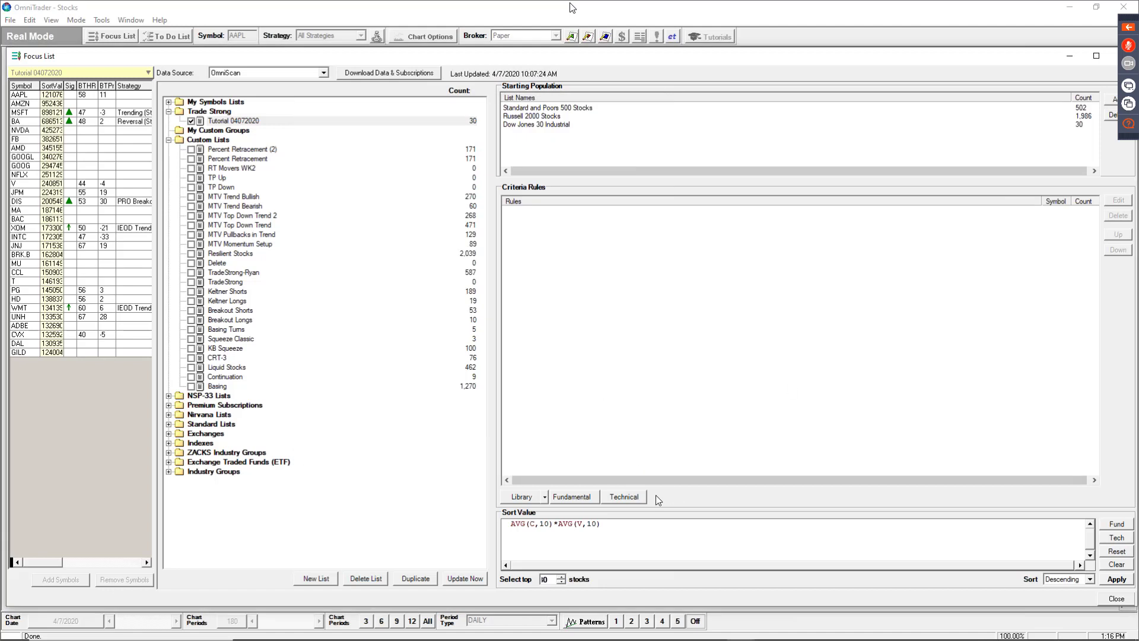
Start a new fundamental criteria rule, place its editor over the Criteria Rules area and choose Beta(36M) as the item
{"action": "left_click", "coordinate": [583, 499]}
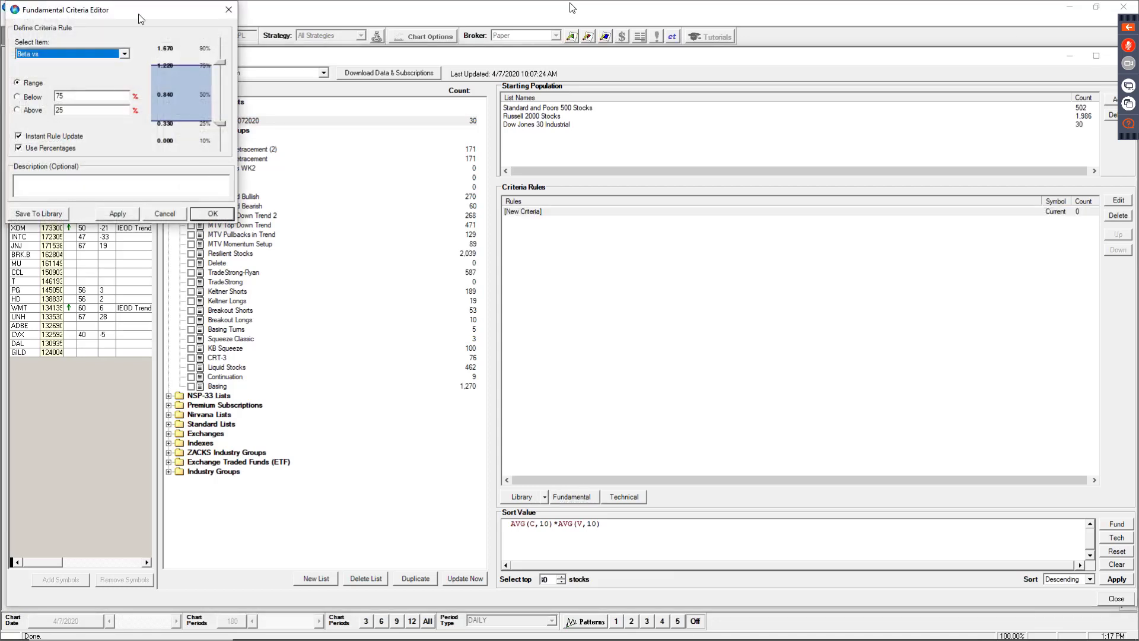
{"action": "left_click_drag", "start_coordinate": [141, 18], "coordinate": [659, 245]}
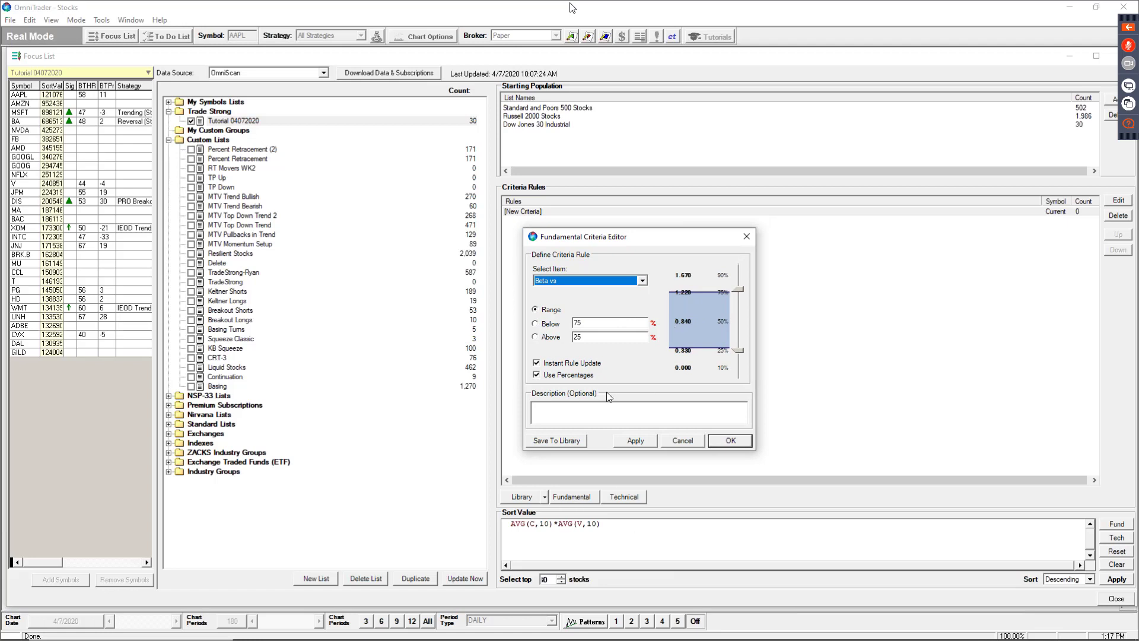
{"action": "left_click", "coordinate": [644, 280]}
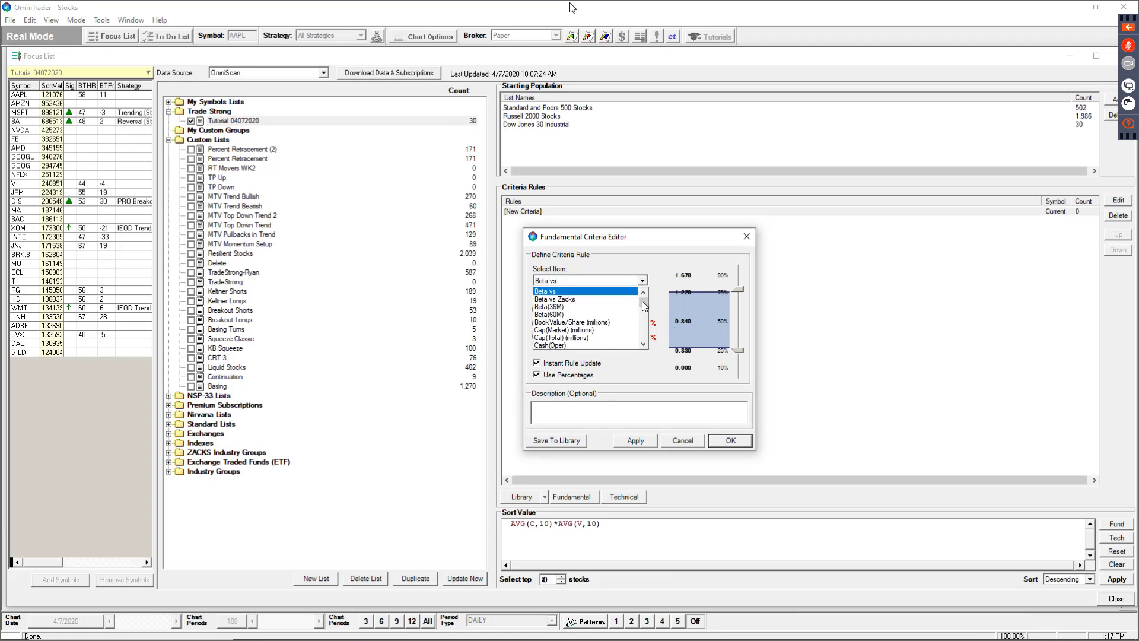
{"action": "mouse_move", "coordinate": [644, 304]}
{"action": "left_mouse_down"}
{"action": "mouse_move", "coordinate": [644, 338]}
{"action": "mouse_move", "coordinate": [644, 289]}
{"action": "left_mouse_up"}
{"action": "left_click", "coordinate": [575, 306]}
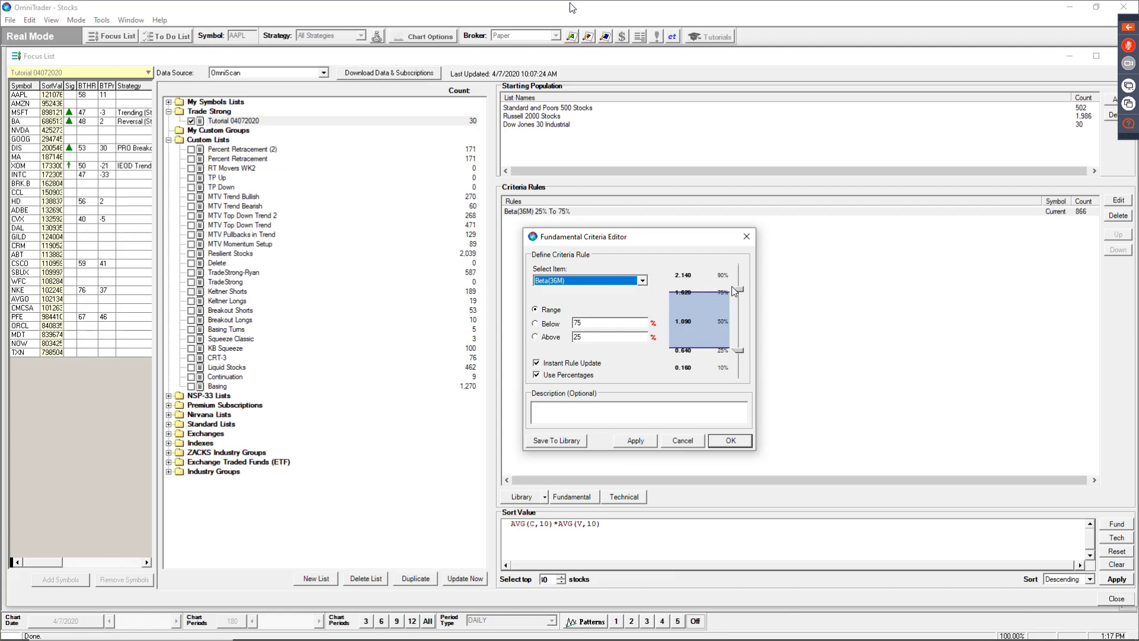
Set the Beta(36M) rule's range to 19% to 66% with the range sliders
{"action": "left_click_drag", "start_coordinate": [740, 291], "coordinate": [739, 300]}
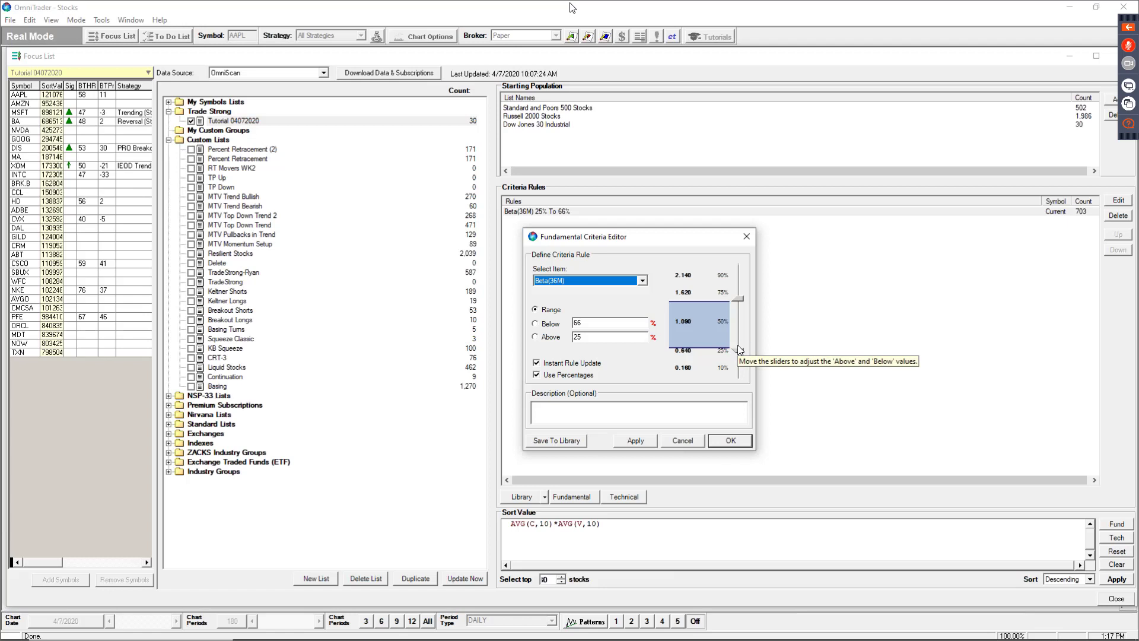
{"action": "left_click_drag", "start_coordinate": [740, 350], "coordinate": [739, 337]}
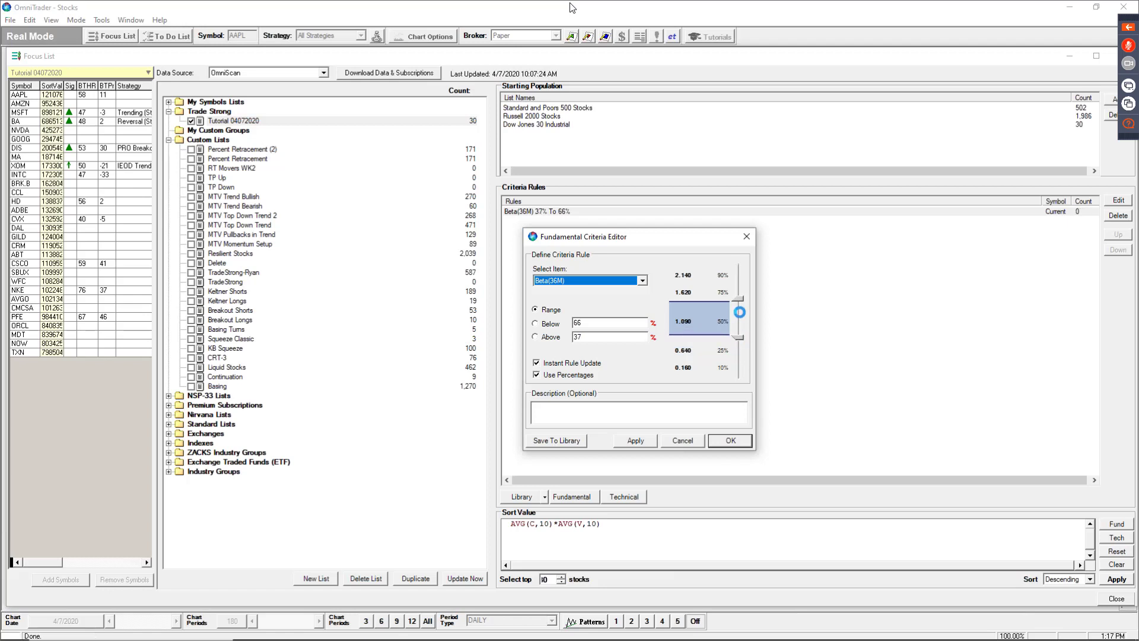
{"action": "left_click", "coordinate": [739, 303]}
{"action": "left_click", "coordinate": [739, 307]}
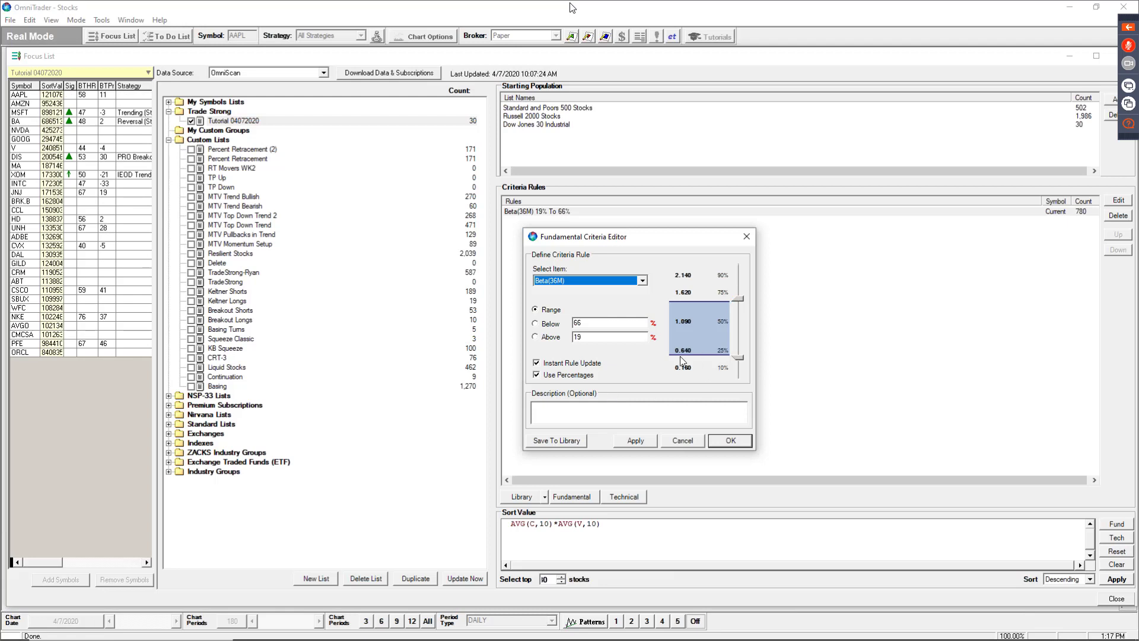
Try a below-66% rule on Beta(36M), Cash(Oper) and Close(%Of200DAvg), and discard the fundamental rule
{"action": "left_click", "coordinate": [537, 324]}
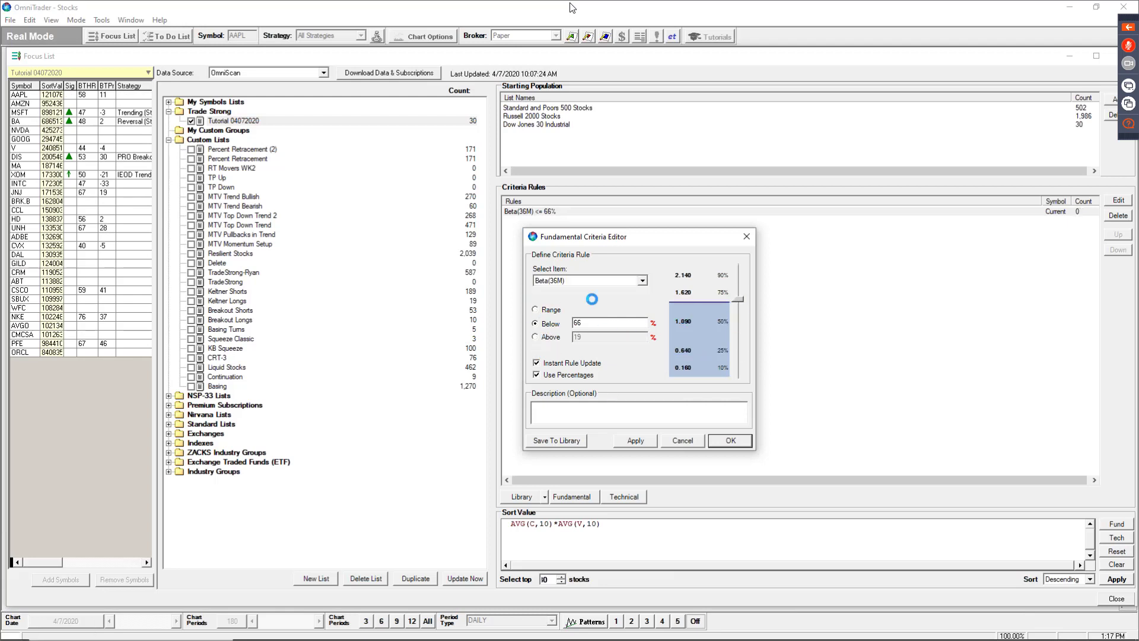
{"action": "left_click", "coordinate": [610, 280]}
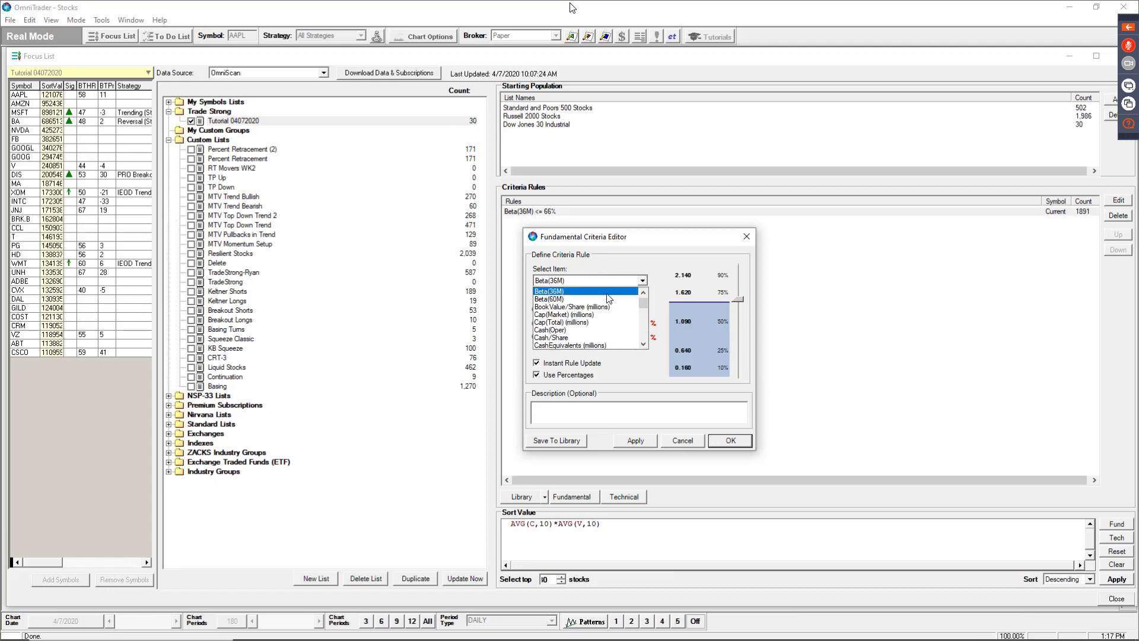
{"action": "left_click", "coordinate": [575, 332]}
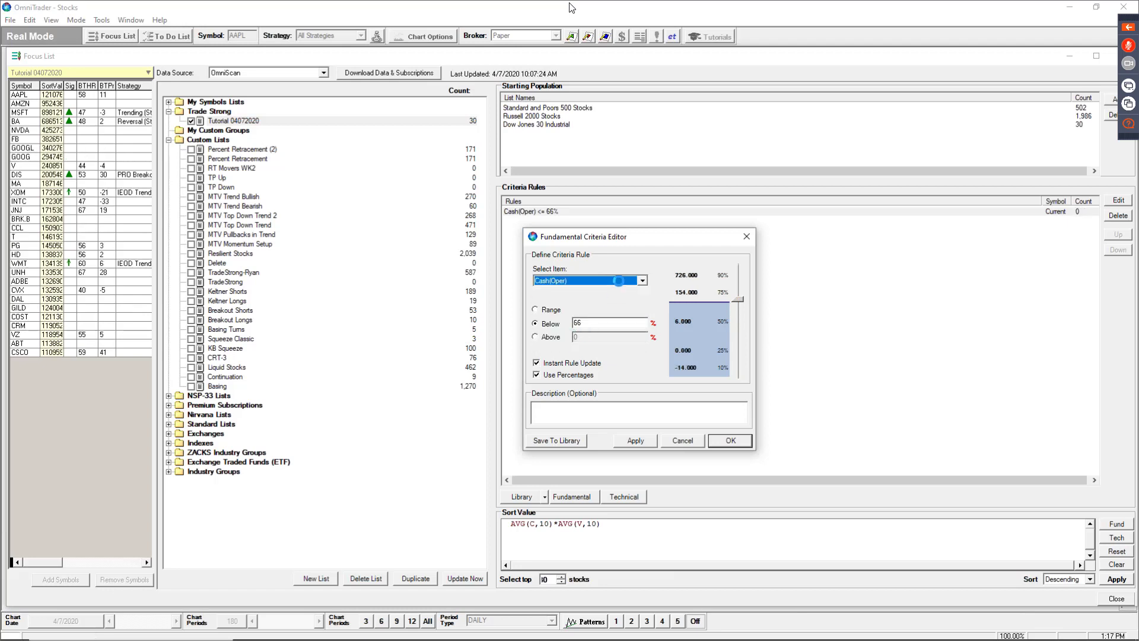
{"action": "left_click", "coordinate": [618, 282]}
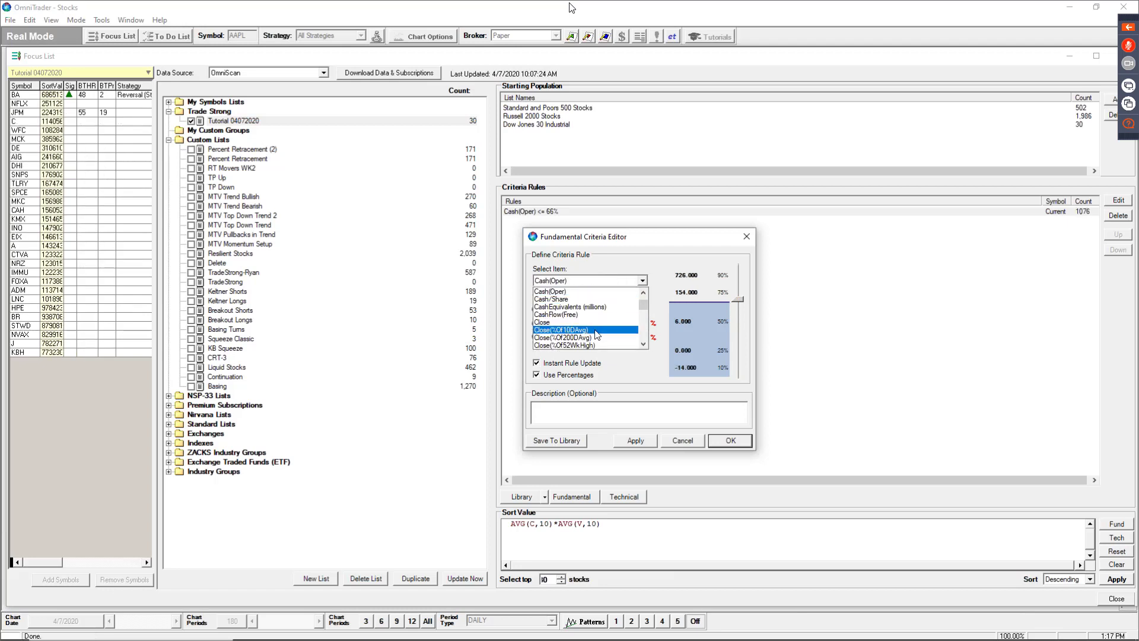
{"action": "left_click", "coordinate": [586, 338]}
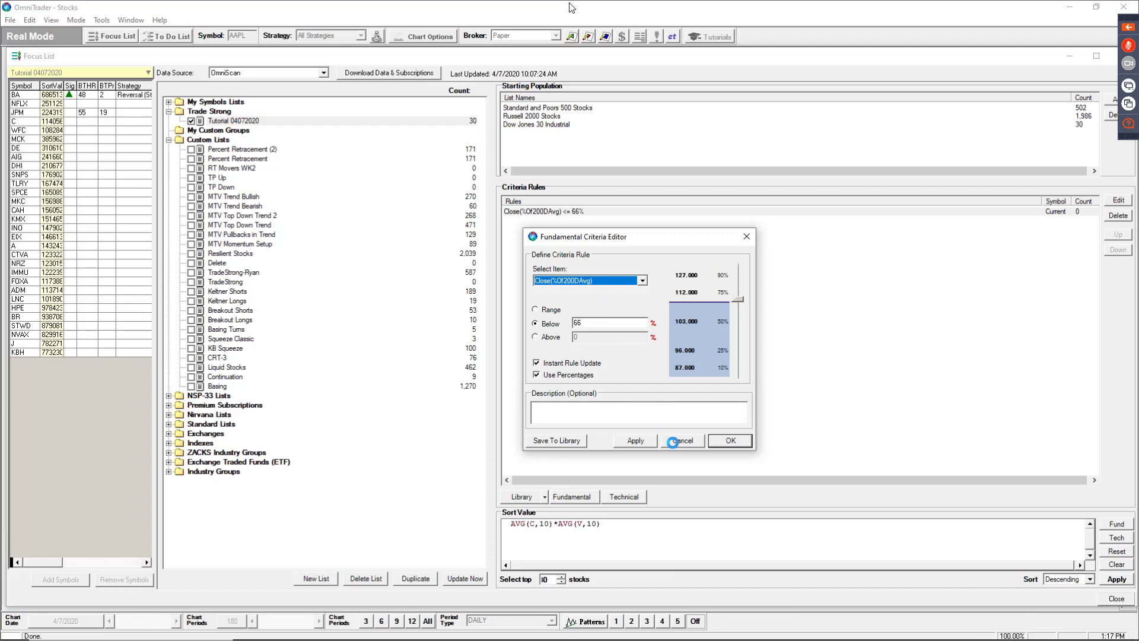
{"action": "left_click", "coordinate": [673, 442]}
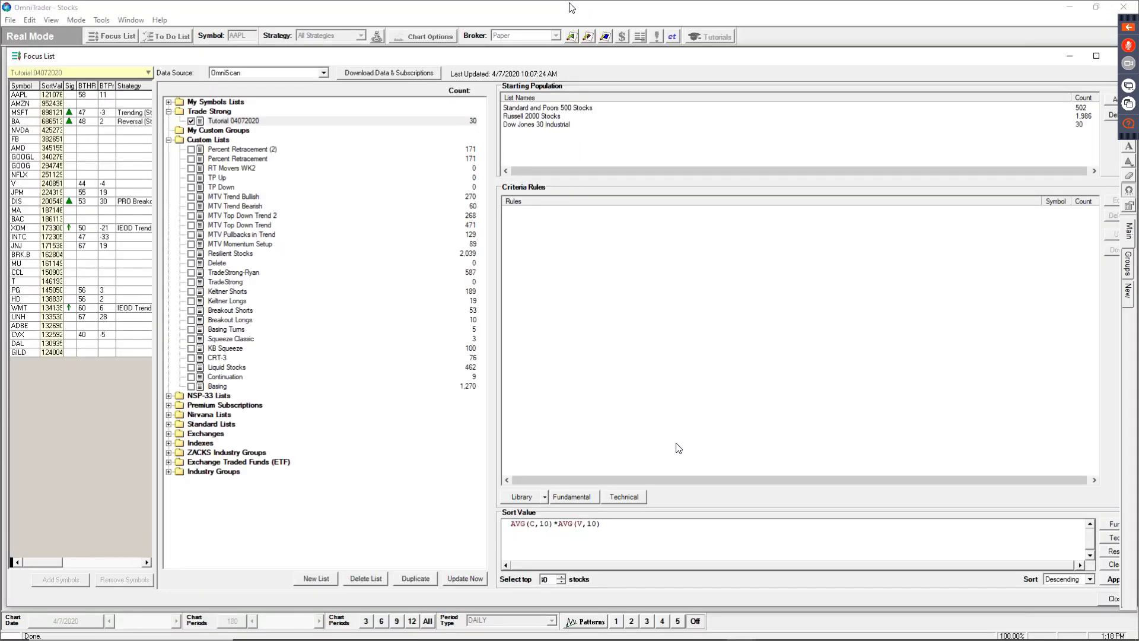
Start a new technical criteria rule and enlarge and reposition the OmniScan Formula Builder for more working space
{"action": "left_click", "coordinate": [639, 496]}
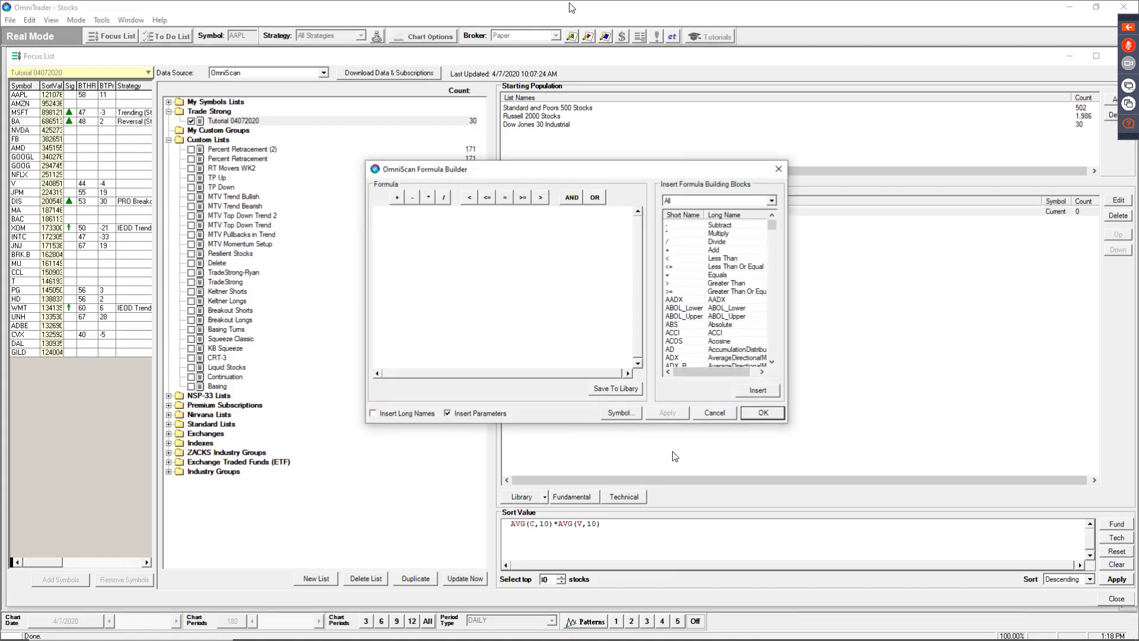
{"action": "left_click_drag", "start_coordinate": [554, 170], "coordinate": [556, 139]}
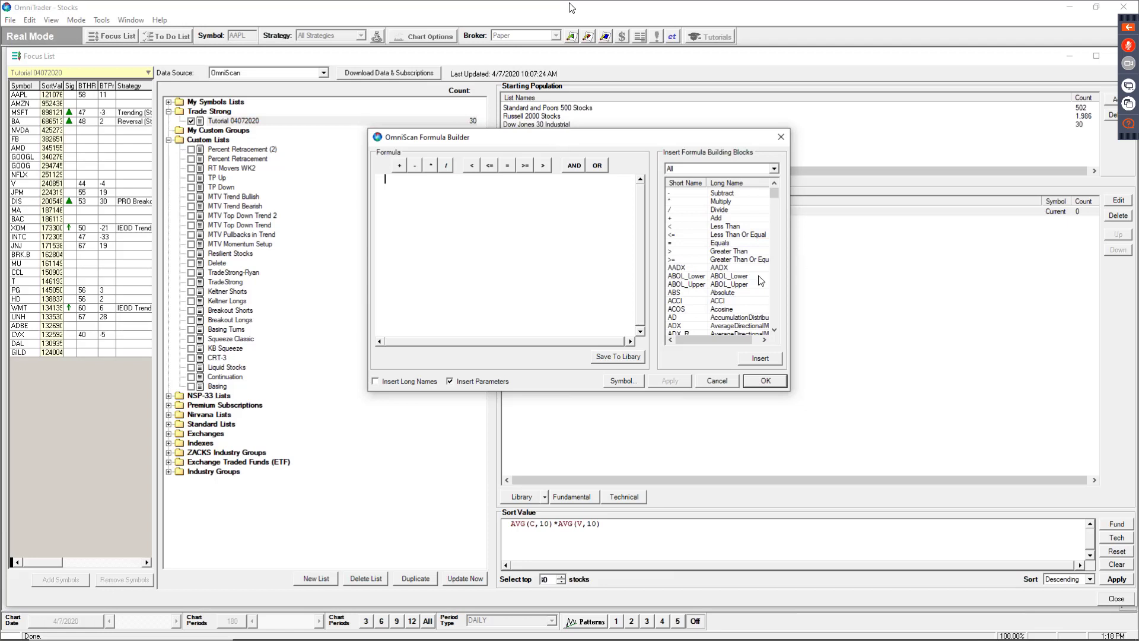
{"action": "left_click_drag", "start_coordinate": [789, 292], "coordinate": [951, 292]}
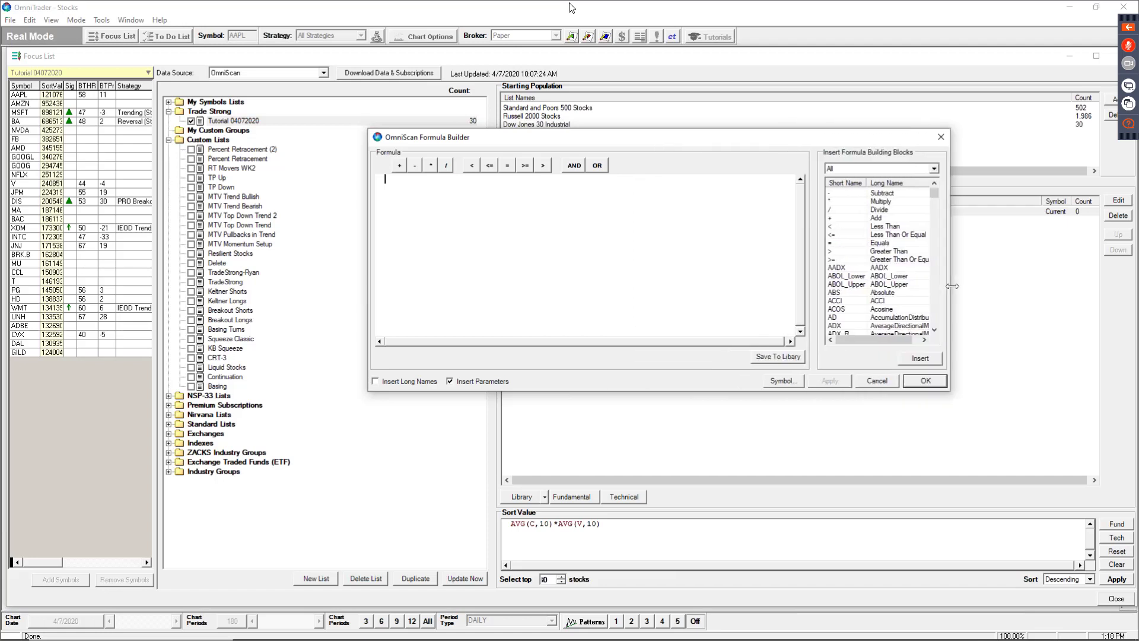
{"action": "left_click_drag", "start_coordinate": [565, 143], "coordinate": [404, 148]}
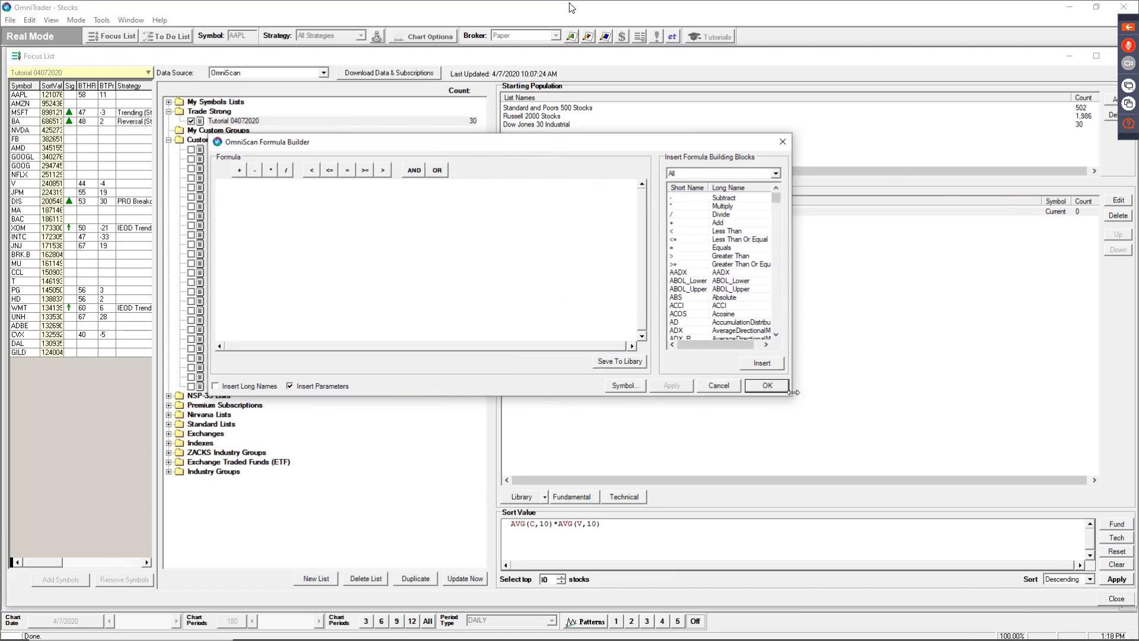
{"action": "left_click_drag", "start_coordinate": [792, 396], "coordinate": [972, 510]}
{"action": "left_click_drag", "start_coordinate": [599, 150], "coordinate": [531, 147]}
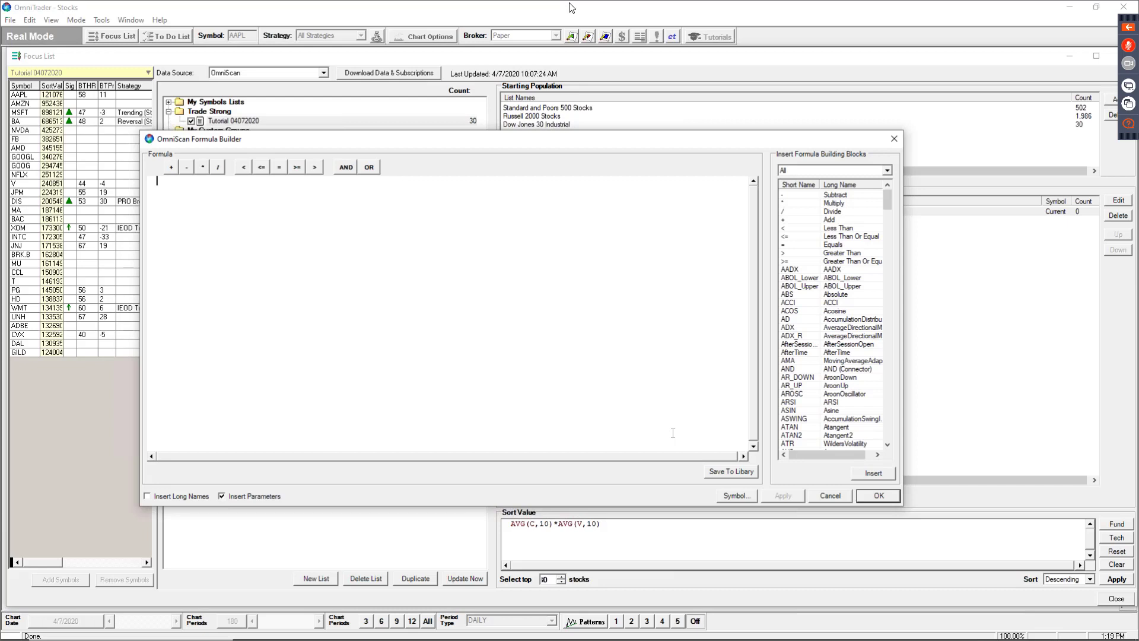
Try inserting the add, divide and less-than operators into the formula, clear them and narrow the Formula Builder
{"action": "left_click", "coordinate": [171, 168]}
{"action": "left_click", "coordinate": [217, 167]}
{"action": "left_click", "coordinate": [244, 168]}
{"action": "left_click_drag", "start_coordinate": [181, 181], "coordinate": [146, 187]}
{"action": "key", "text": "Delete"}
{"action": "left_click_drag", "start_coordinate": [903, 224], "coordinate": [870, 231]}
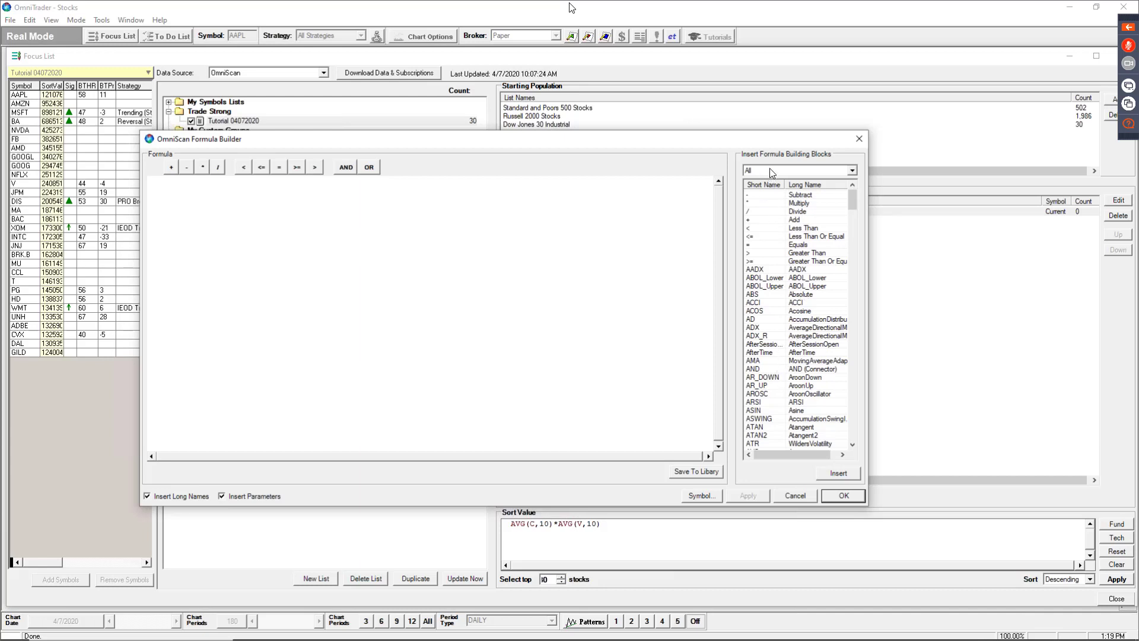
Look through the OmniLanguage, Pricing Data and Time categories of formula building blocks
{"action": "left_click", "coordinate": [802, 175]}
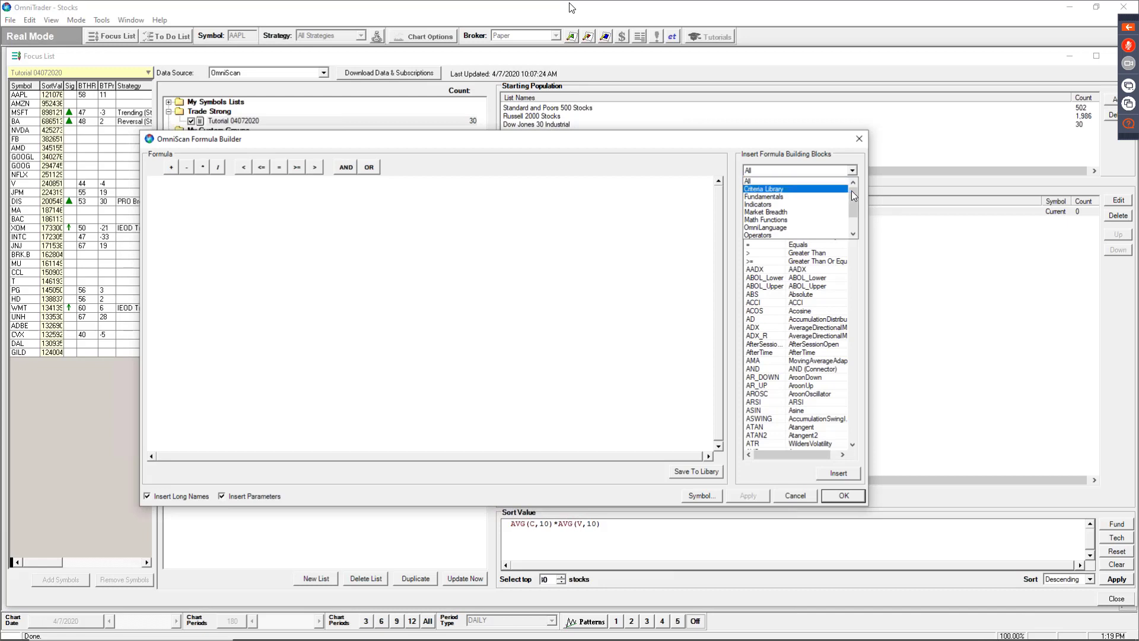
{"action": "left_click", "coordinate": [793, 228]}
{"action": "left_click", "coordinate": [766, 196]}
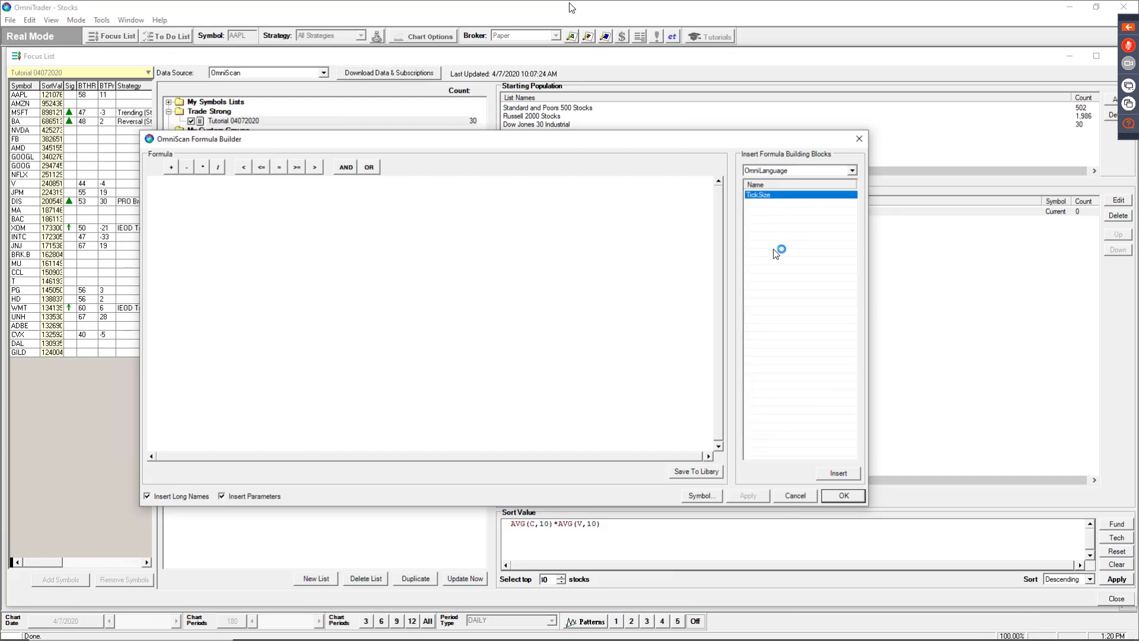
{"action": "left_click", "coordinate": [787, 171]}
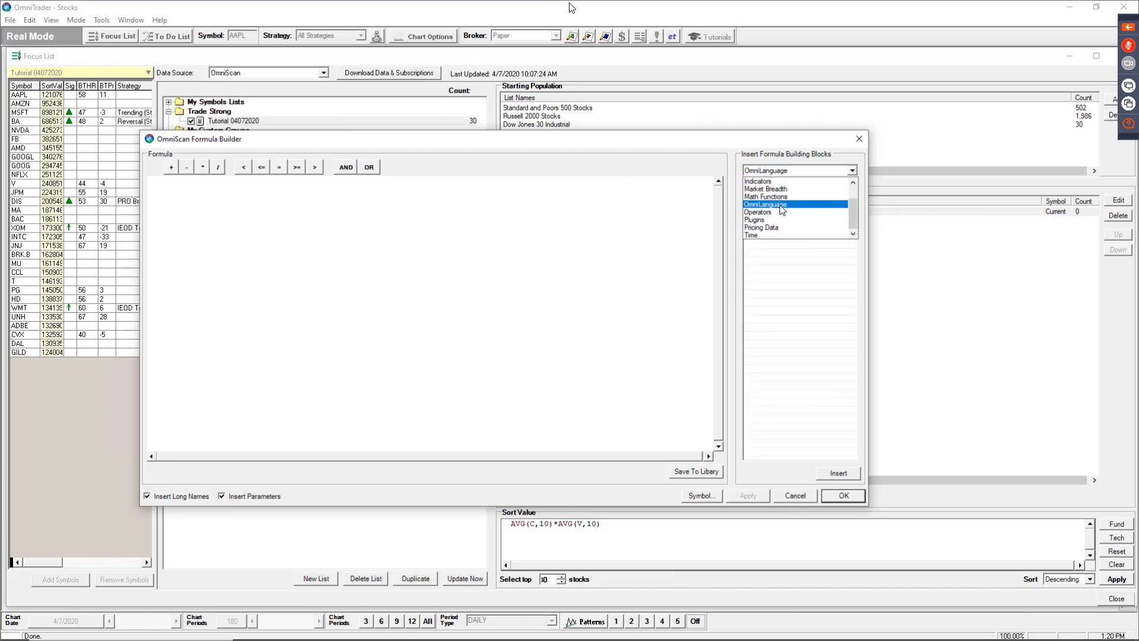
{"action": "left_click", "coordinate": [785, 228]}
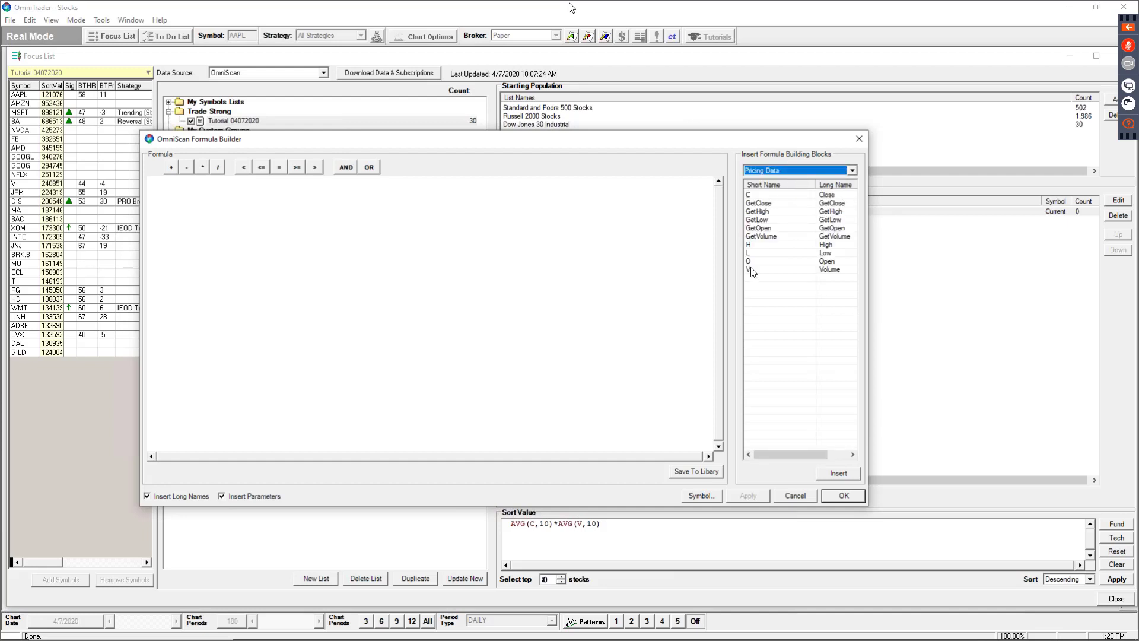
{"action": "left_click", "coordinate": [795, 172]}
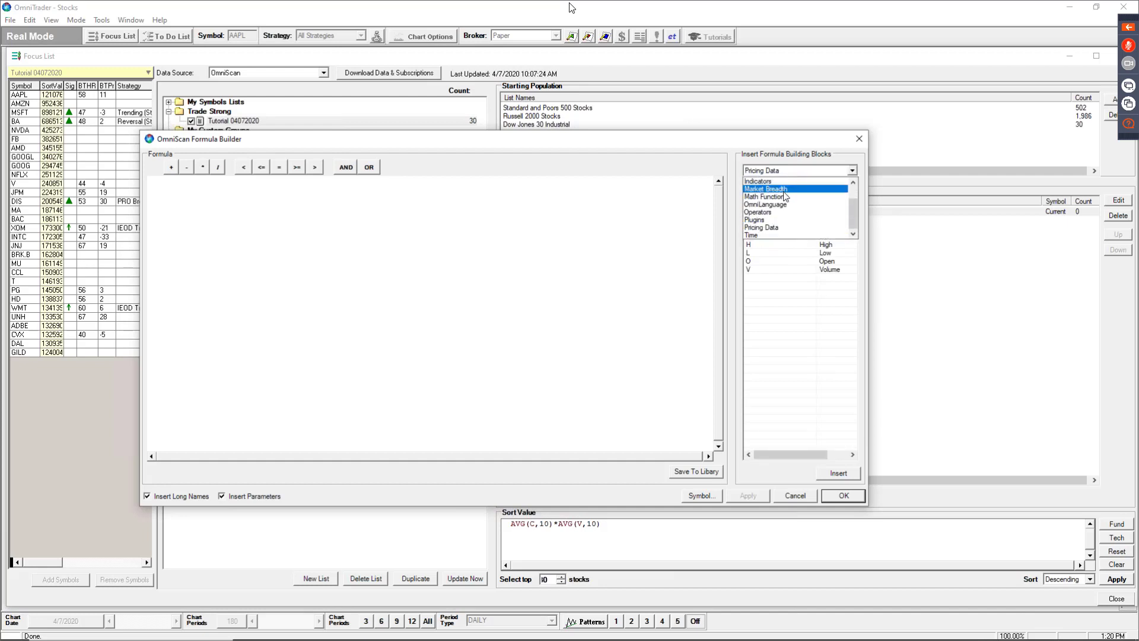
{"action": "left_click", "coordinate": [776, 235]}
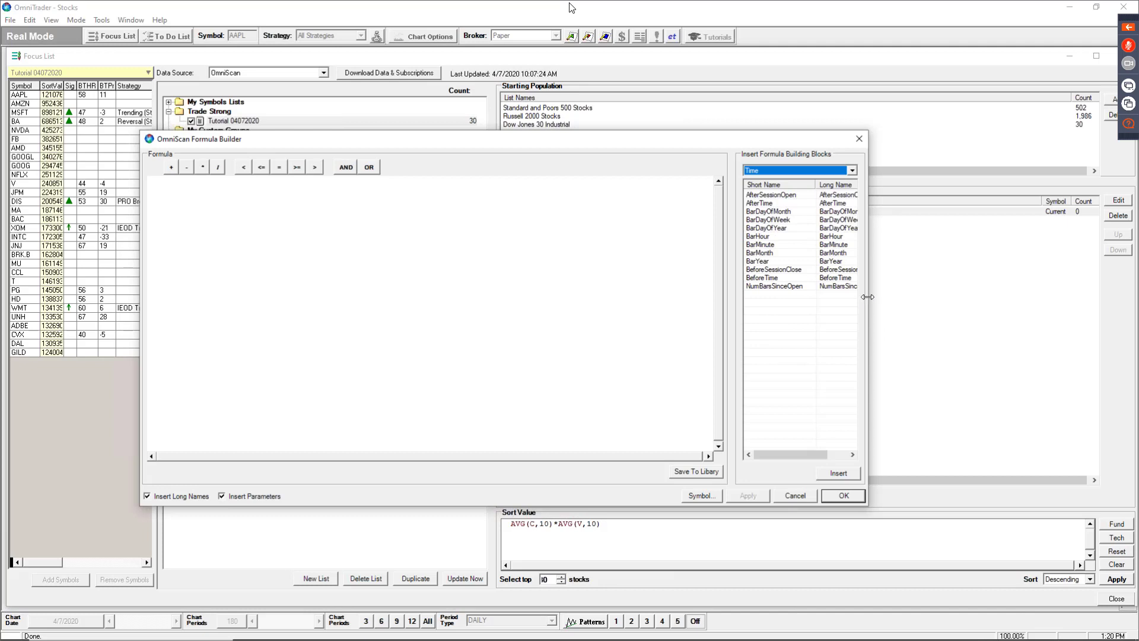
Widen the Formula Builder, insert the AfterSessionOpen(0, 30) time function into the formula and delete it again
{"action": "left_click_drag", "start_coordinate": [867, 297], "coordinate": [970, 294]}
{"action": "left_click", "coordinate": [871, 197]}
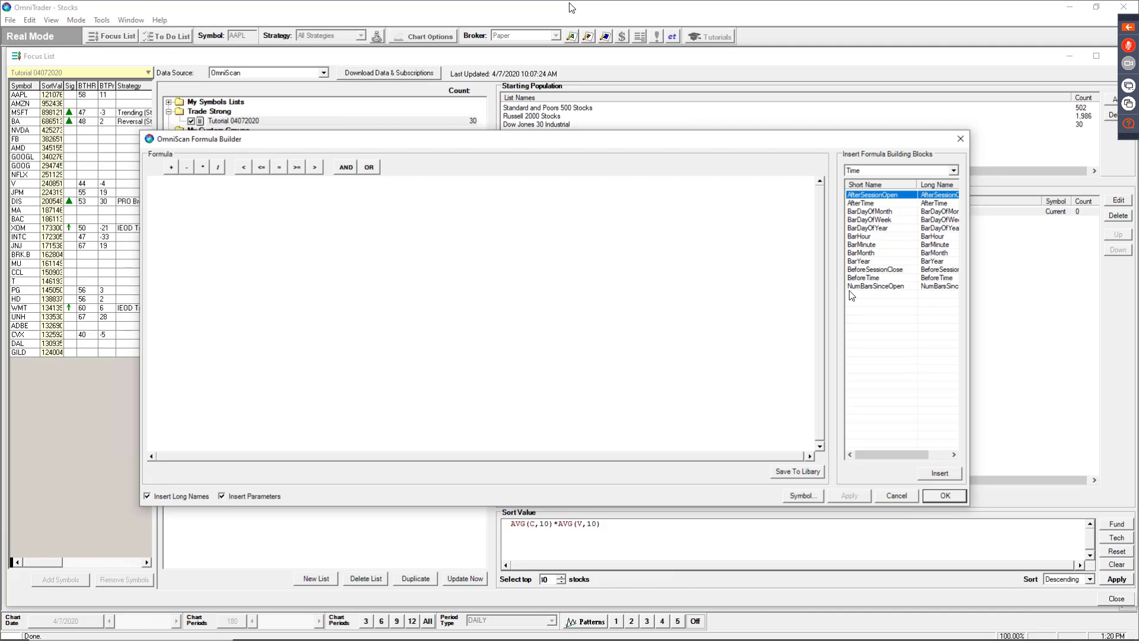
{"action": "double_click", "coordinate": [875, 196]}
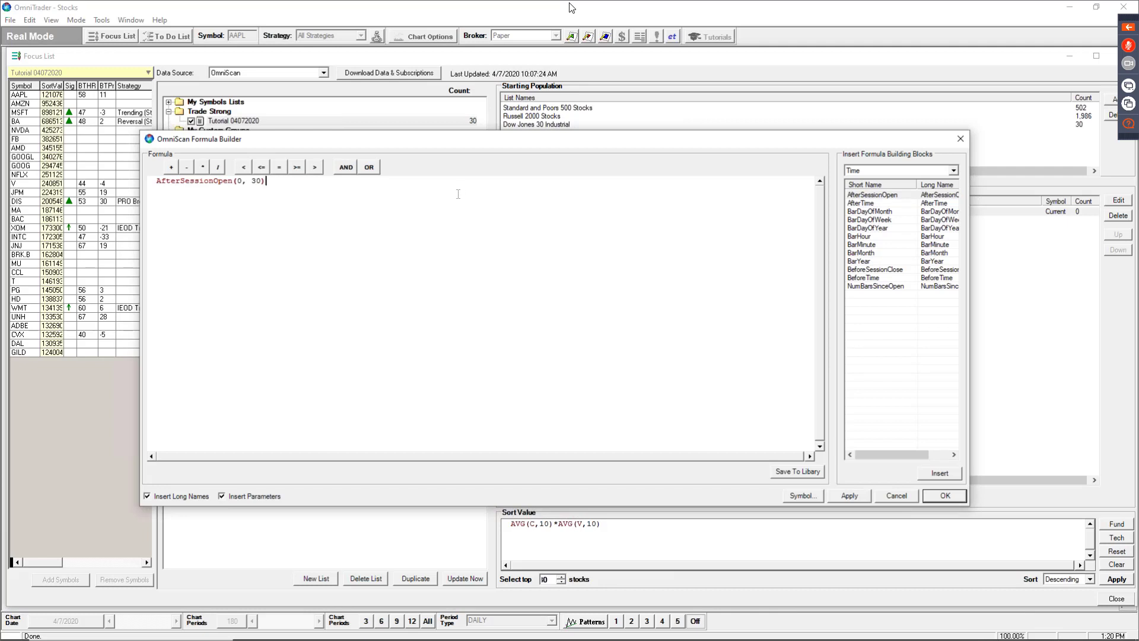
{"action": "key", "text": "ctrl+a"}
{"action": "key", "text": "Delete"}
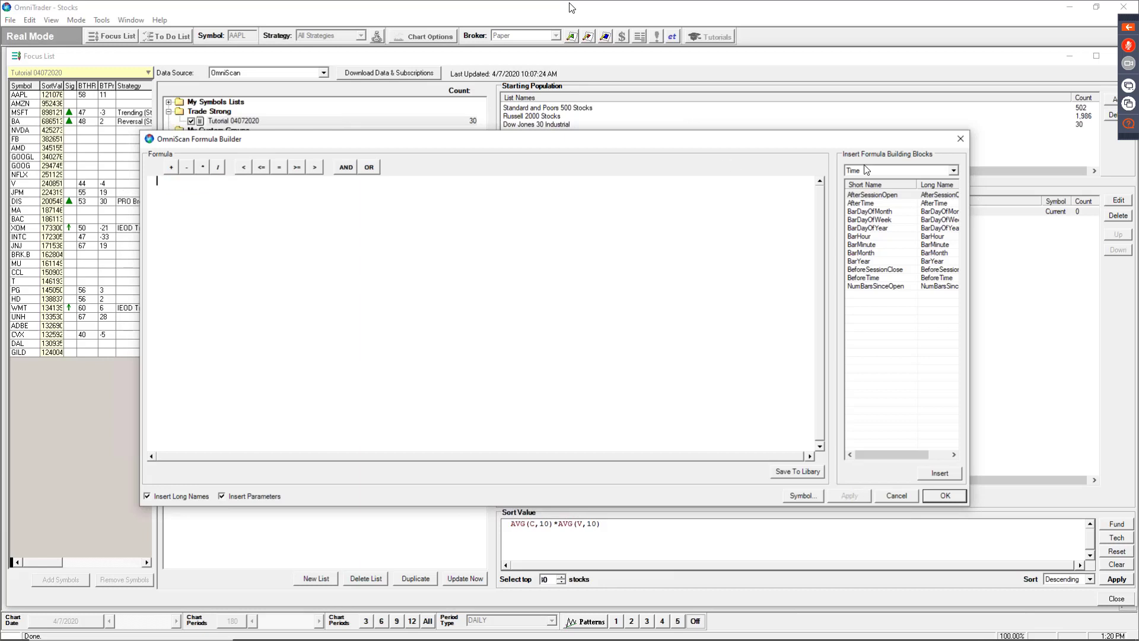
Look through the All list of formula building blocks and switch the category to OmniLanguage
{"action": "left_click", "coordinate": [953, 171]}
{"action": "scroll", "coordinate": [890, 192], "scroll_direction": "up", "scroll_amount": 2}
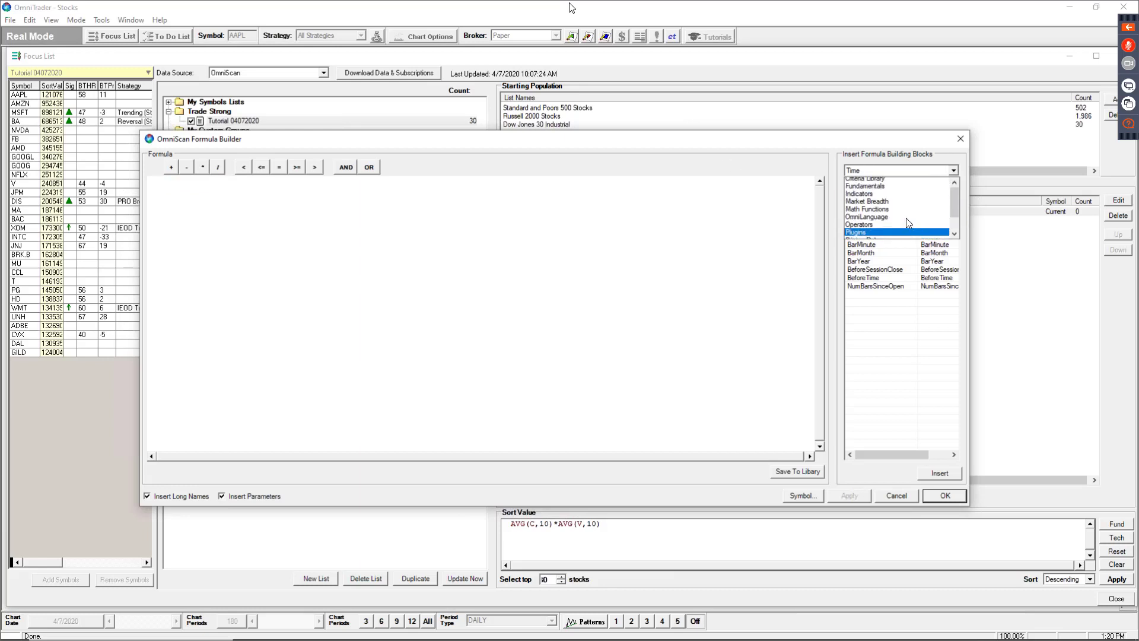
{"action": "left_click", "coordinate": [867, 189]}
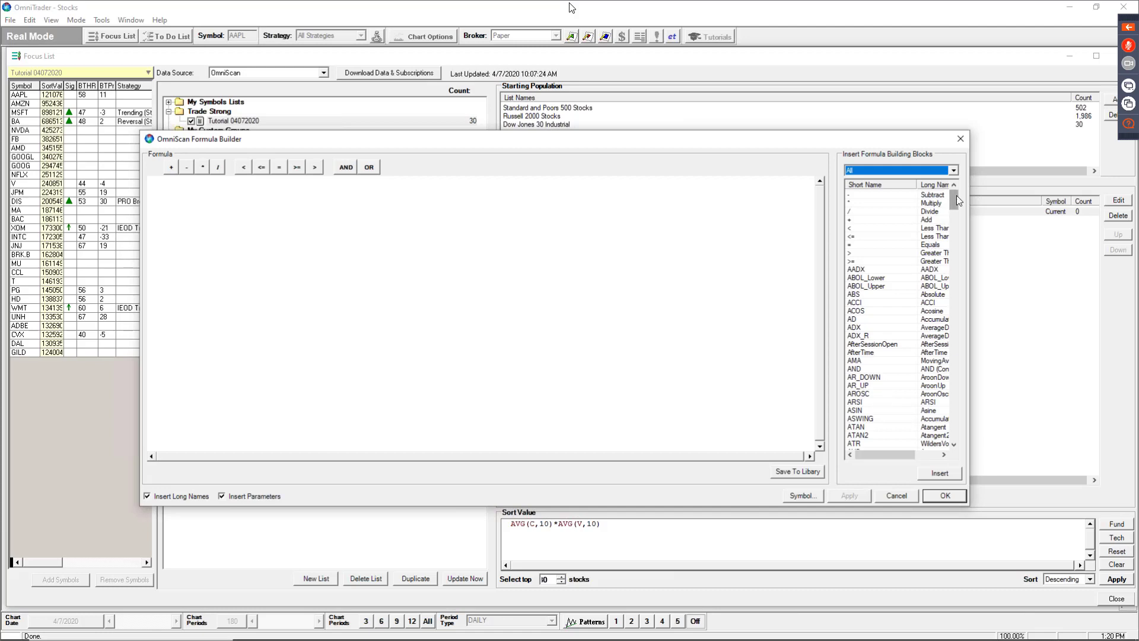
{"action": "left_click_drag", "start_coordinate": [956, 195], "coordinate": [955, 169]}
{"action": "left_click", "coordinate": [536, 323]}
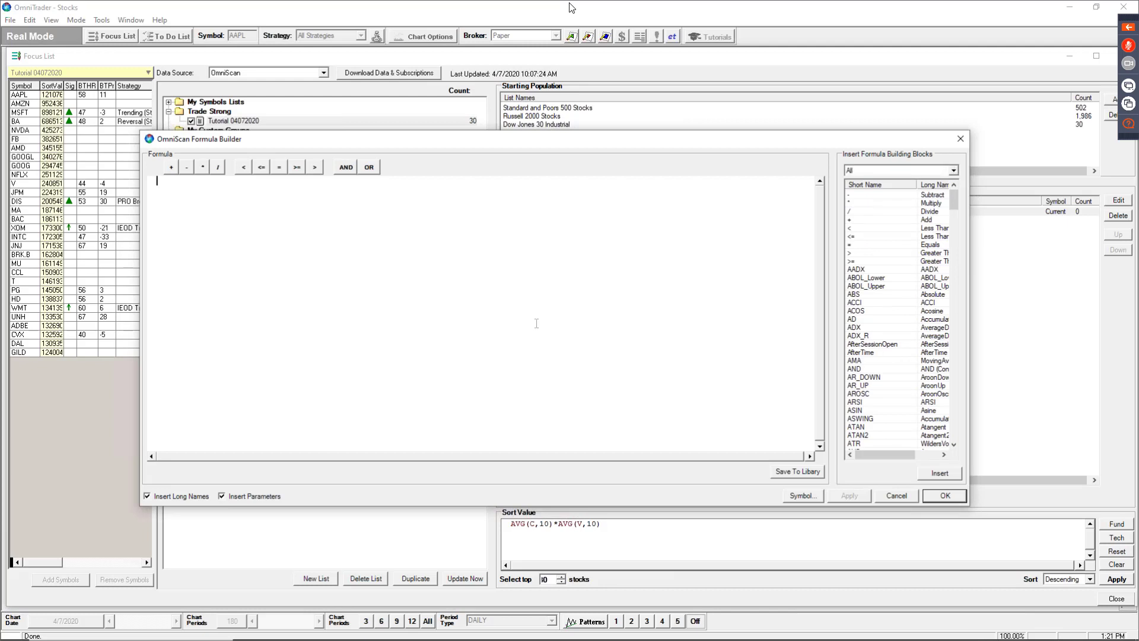
{"action": "left_click", "coordinate": [953, 170]}
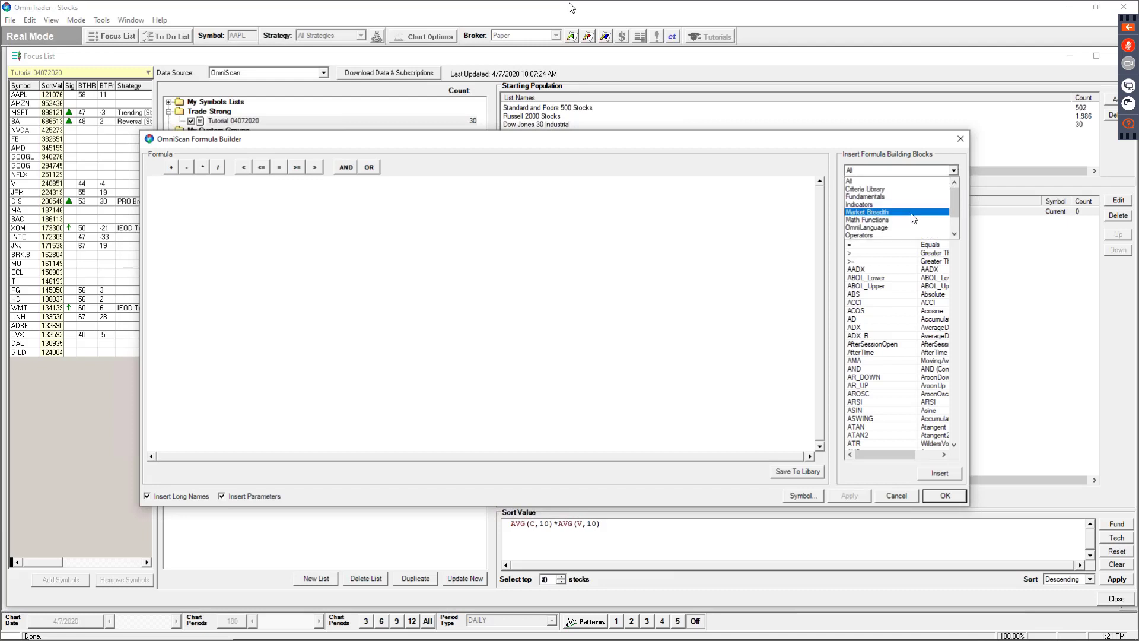
{"action": "left_click", "coordinate": [887, 227]}
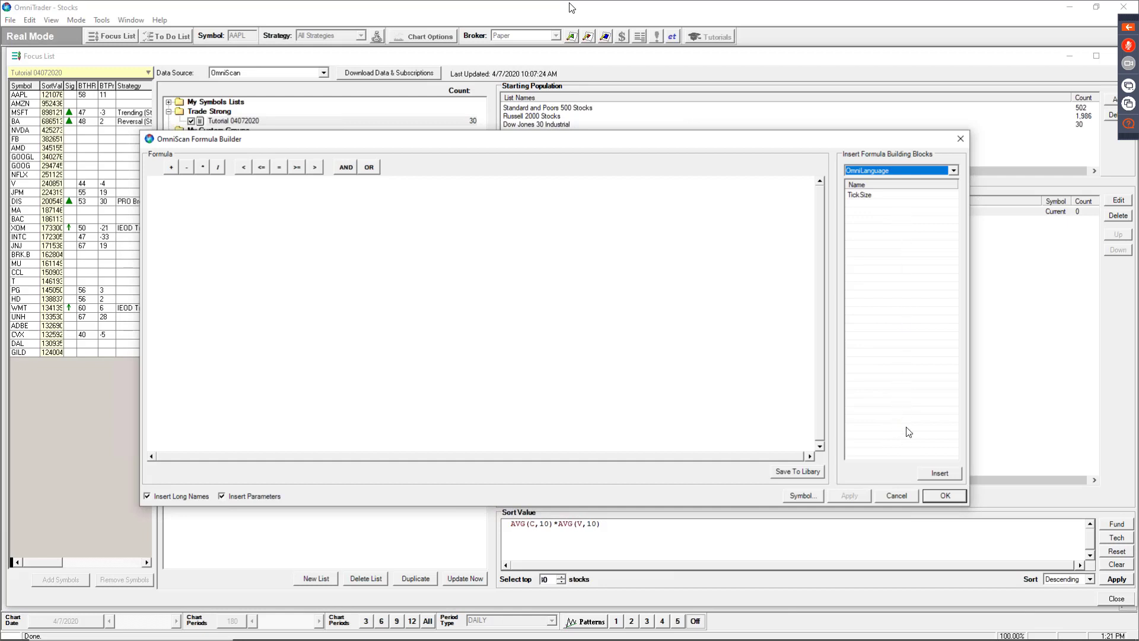
Enter the custom formula RhinoSummary() > 10 for the technical rule and select the whole expression
{"action": "left_click", "coordinate": [413, 255]}
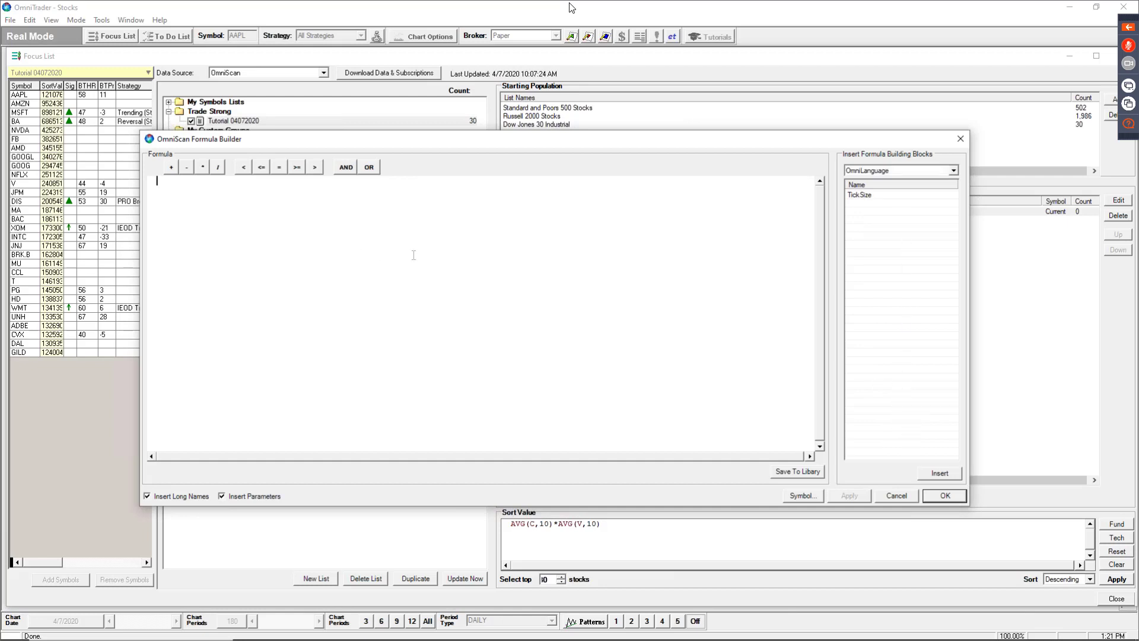
{"action": "type", "text": "AVG(C,10)*"}
{"action": "key", "text": "BackSpace"}
{"action": "type", "text": "RhinoSummary()"}
{"action": "key", "text": "ctrl+a"}
{"action": "left_click", "coordinate": [254, 222]}
{"action": "key", "text": "ctrl+a"}
{"action": "left_click", "coordinate": [249, 216]}
{"action": "type", "text": "> 10"}
{"action": "key", "text": "ctrl+a"}
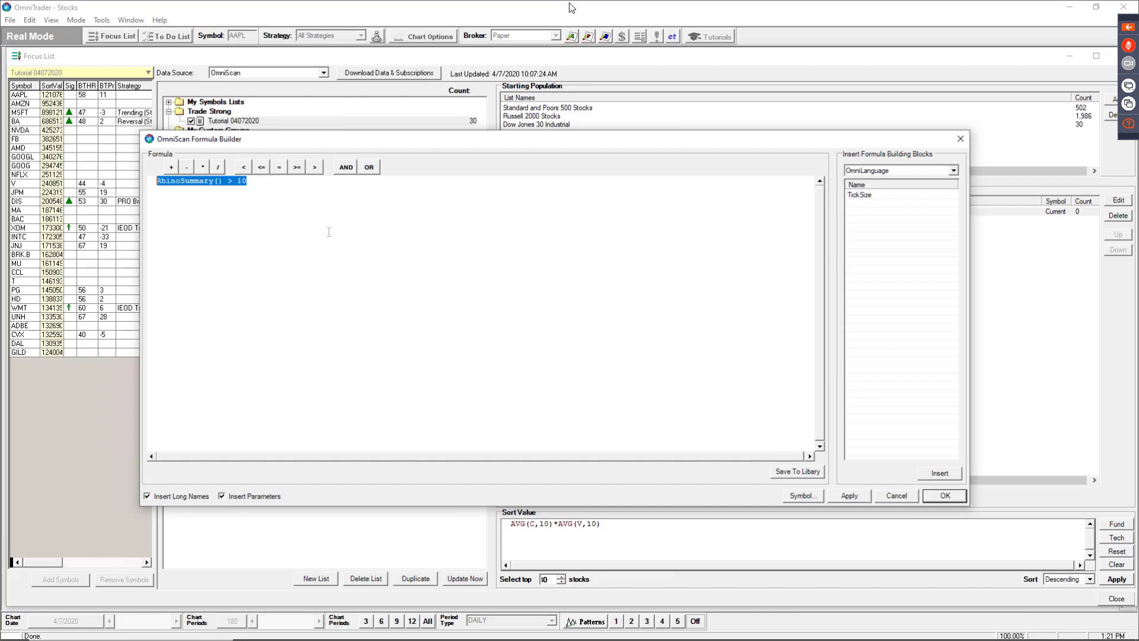
Clear the selected expression from the technical rule's formula and switch the building blocks category to All
{"action": "key", "text": "Delete"}
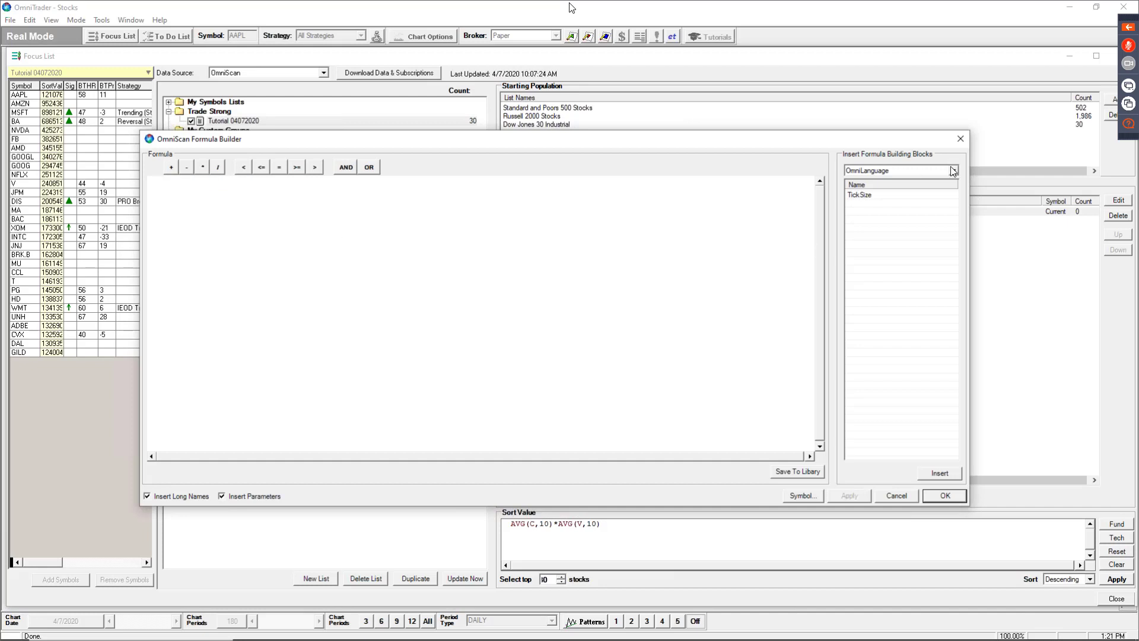
{"action": "left_click", "coordinate": [954, 170]}
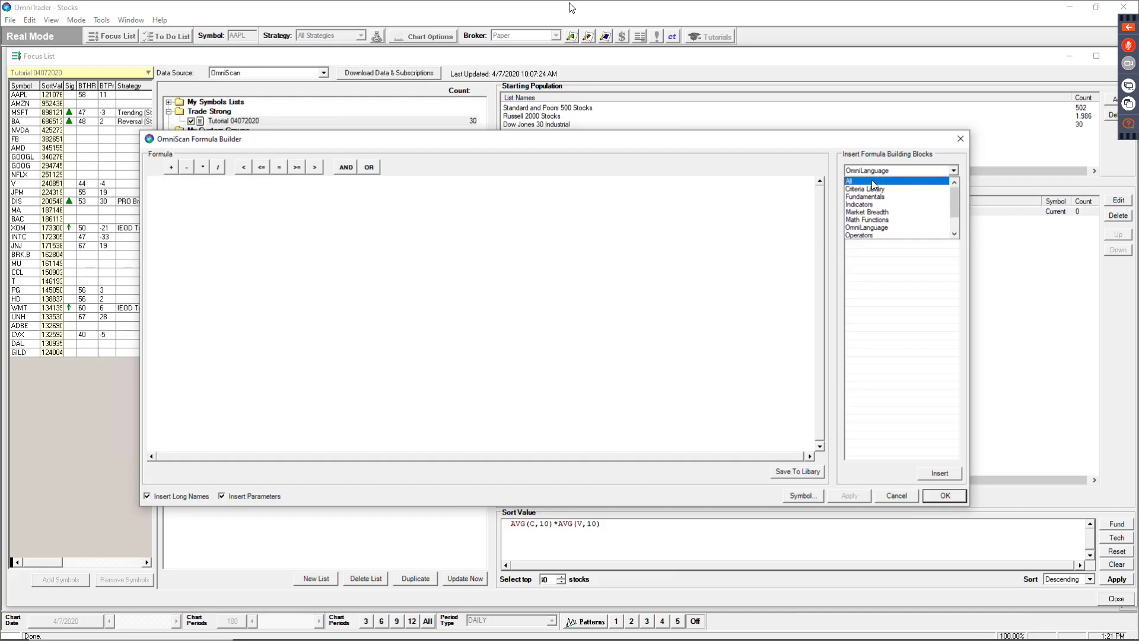
{"action": "left_click", "coordinate": [872, 181]}
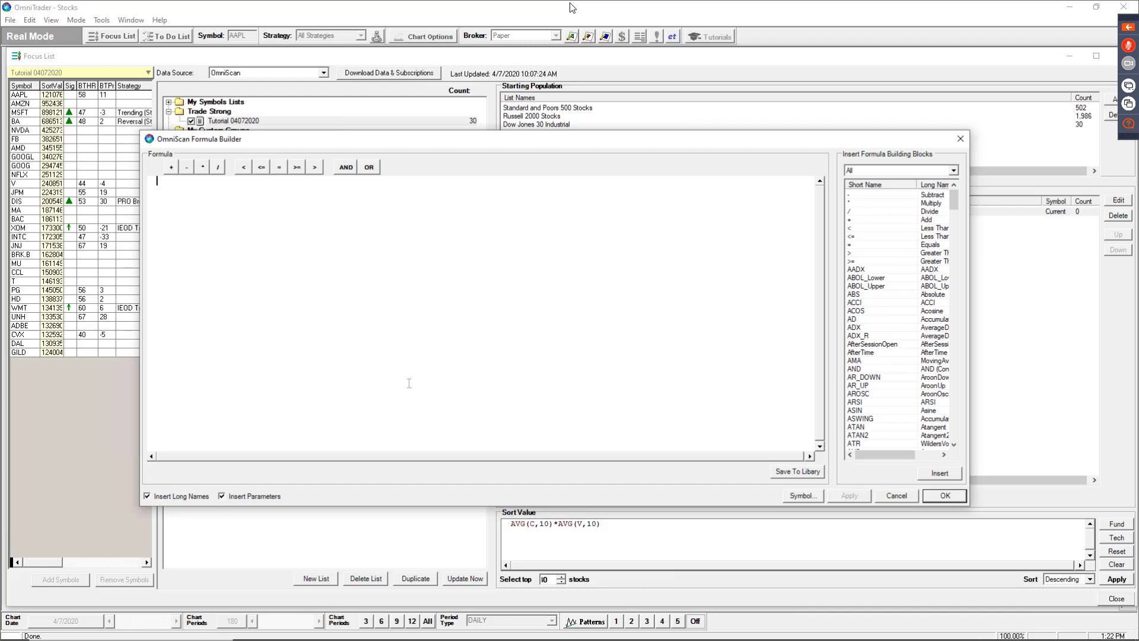
Write the price names C and Close on separate lines of the formula and delete both again
{"action": "type", "text": "C"}
{"action": "key", "text": "Return"}
{"action": "type", "text": "Close"}
{"action": "left_click_drag", "start_coordinate": [243, 185], "coordinate": [111, 171]}
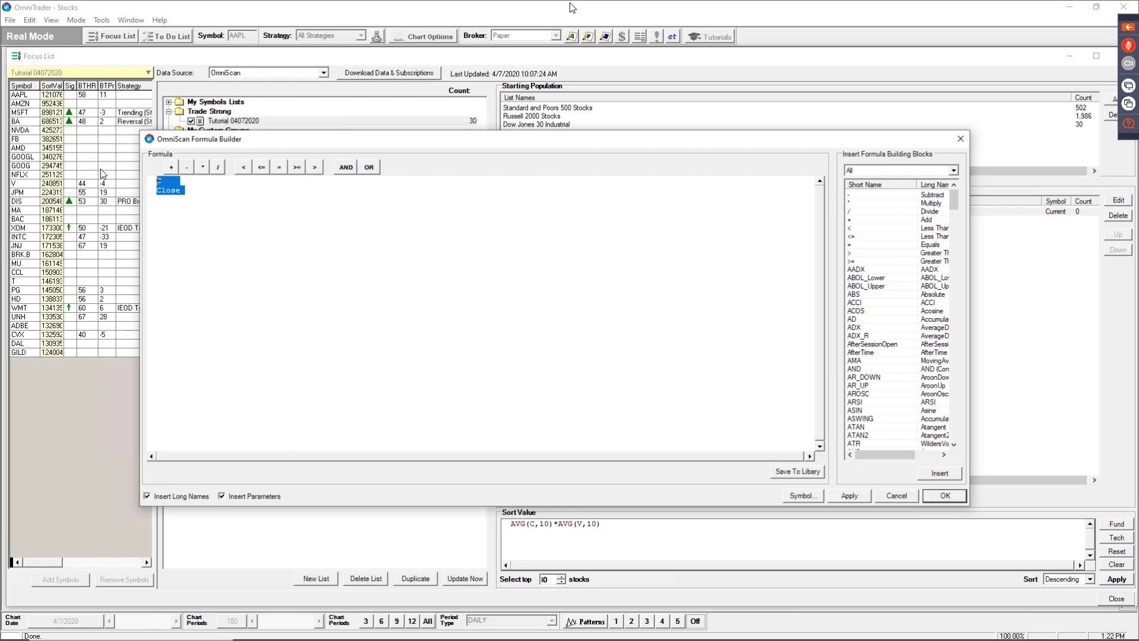
{"action": "key", "text": "Delete"}
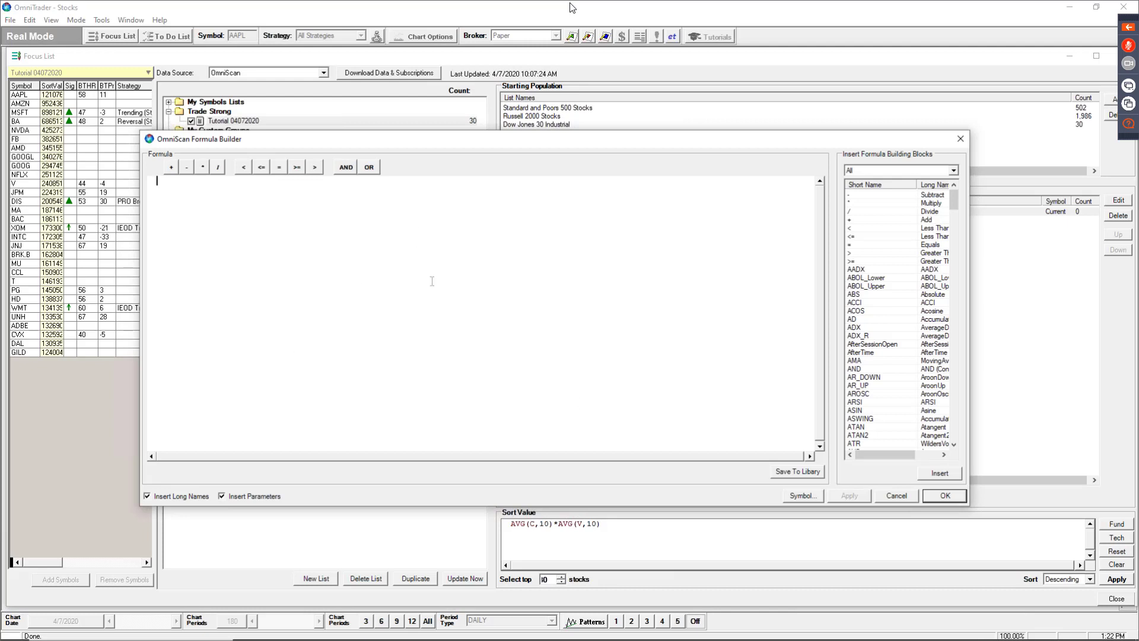
Widen and shift the Formula Builder, find AVG in the All list and insert it as Average(14) into the formula
{"action": "left_click_drag", "start_coordinate": [839, 297], "coordinate": [849, 297]}
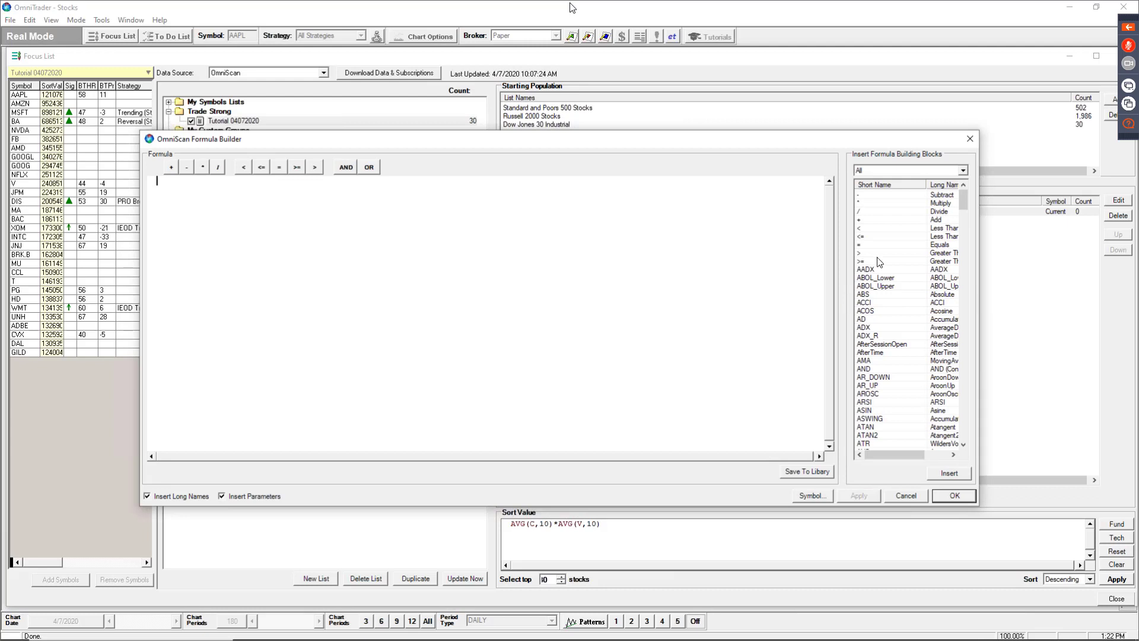
{"action": "left_click_drag", "start_coordinate": [887, 144], "coordinate": [852, 141]}
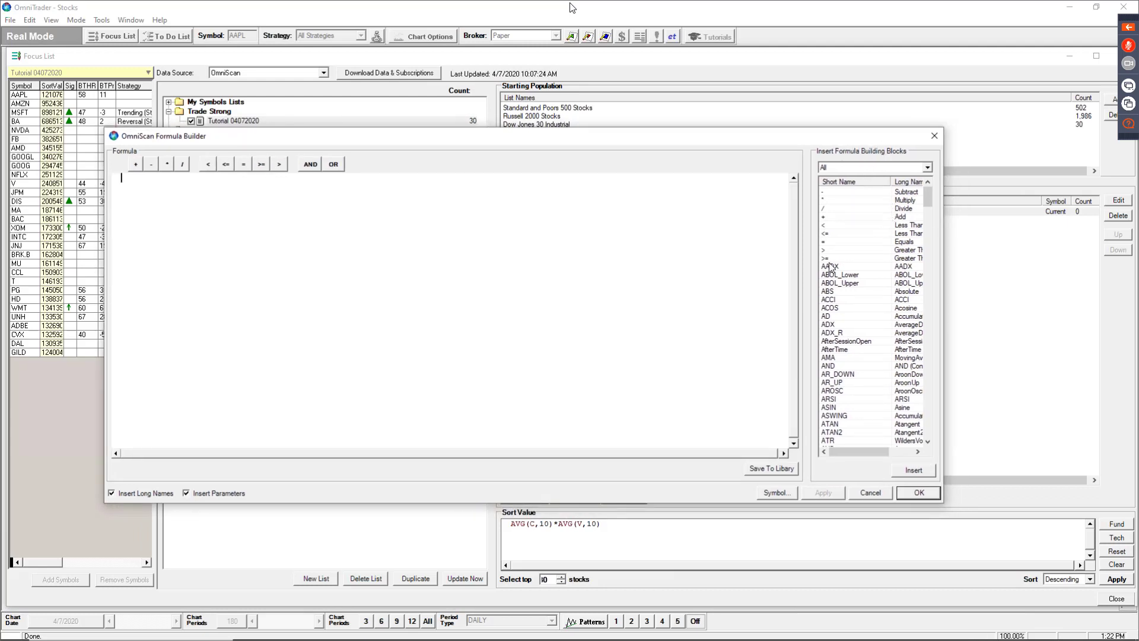
{"action": "left_click", "coordinate": [866, 259]}
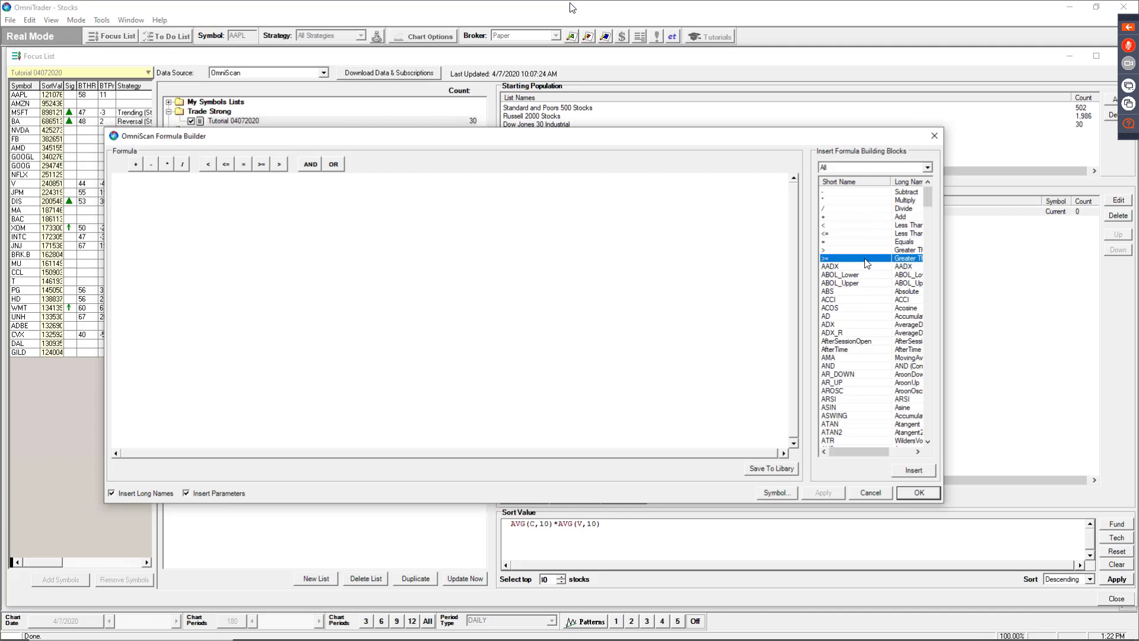
{"action": "type", "text": "avg"}
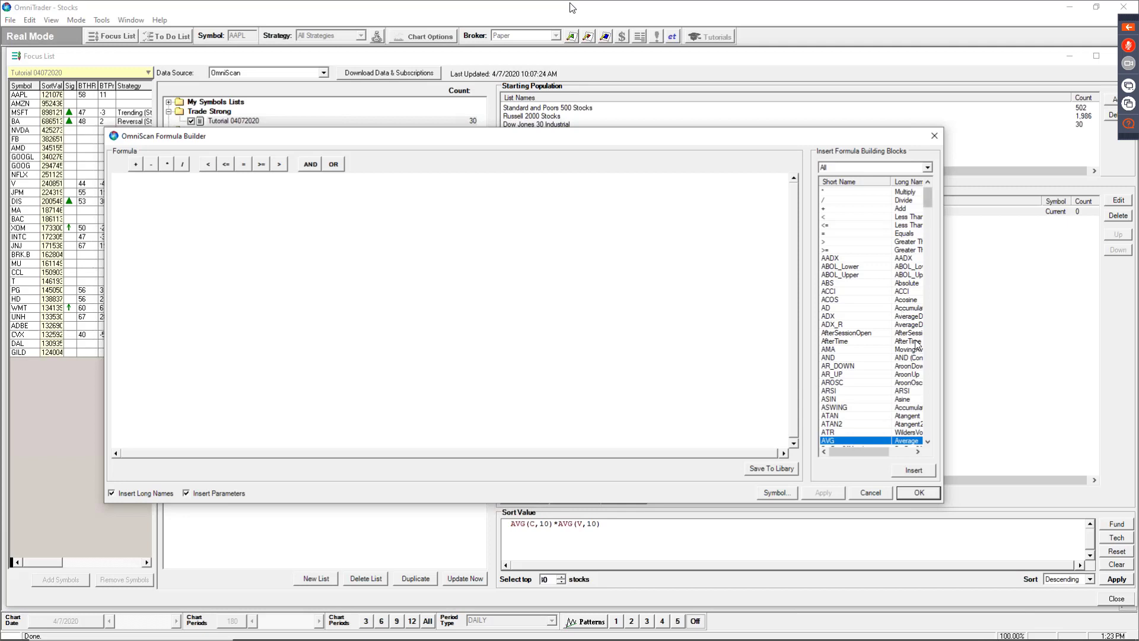
{"action": "left_click_drag", "start_coordinate": [875, 451], "coordinate": [886, 451]}
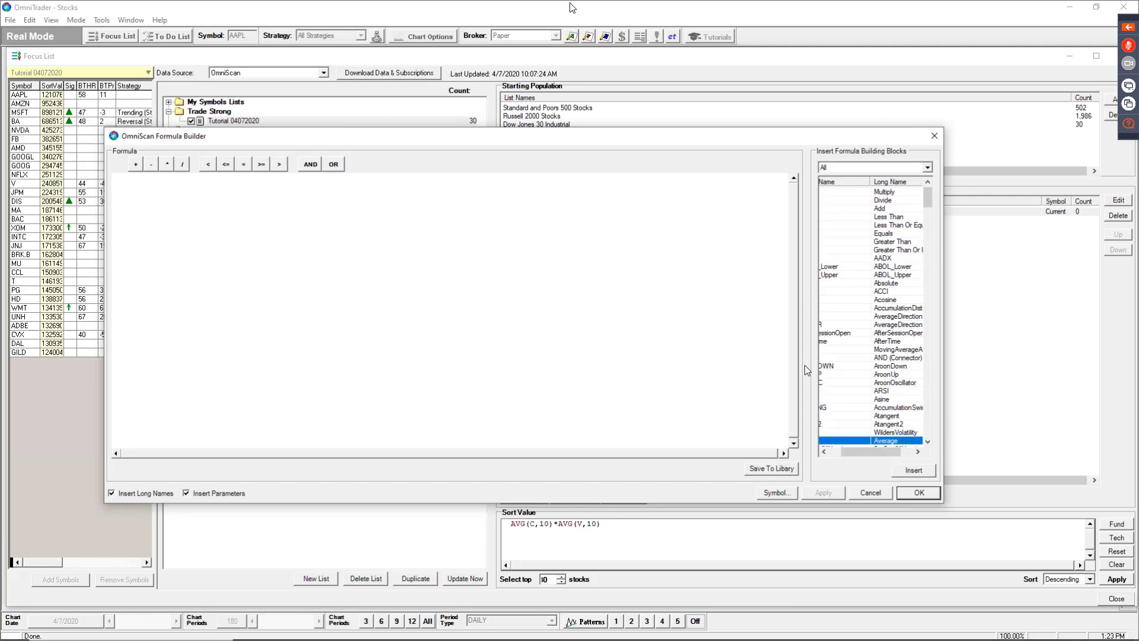
{"action": "left_click_drag", "start_coordinate": [878, 449], "coordinate": [854, 455]}
{"action": "left_click", "coordinate": [882, 242]}
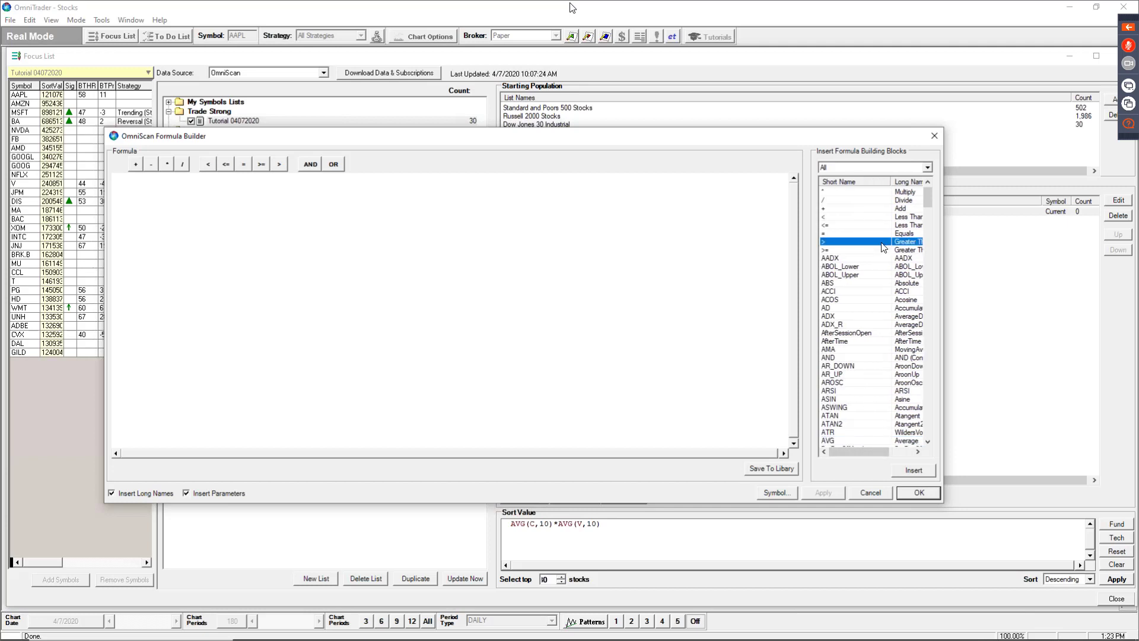
{"action": "type", "text": "av"}
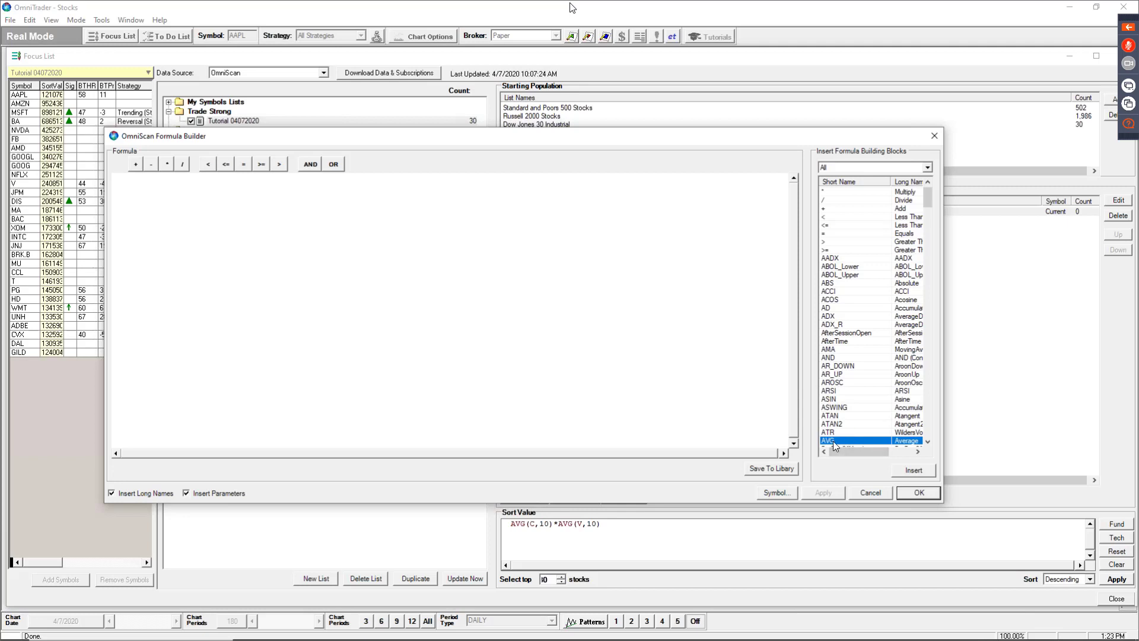
{"action": "double_click", "coordinate": [833, 440]}
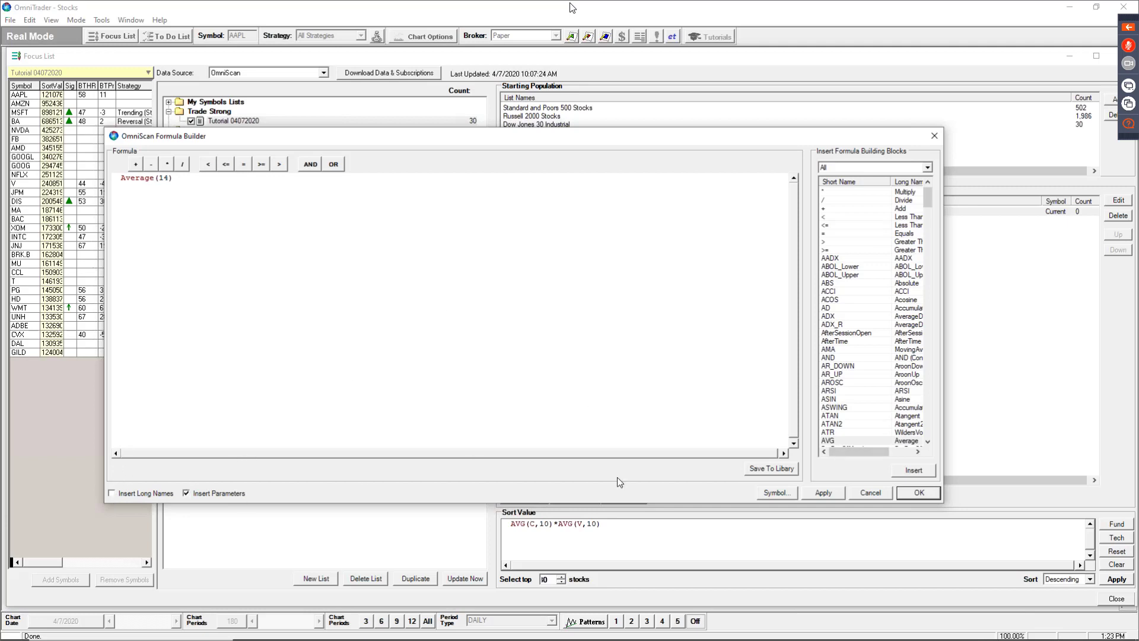
Insert the AVG function a second time below Average(14) with long names off and delete it again
{"action": "double_click", "coordinate": [841, 440]}
{"action": "left_click_drag", "start_coordinate": [155, 188], "coordinate": [102, 186]}
{"action": "key", "text": "Delete"}
Replace the parameters of the Average function so that it reads Average(Volume, 30)
{"action": "key", "text": "BackSpace"}
{"action": "key", "text": "BackSpace"}
{"action": "key", "text": "BackSpace"}
{"action": "key", "text": "BackSpace"}
{"action": "type", "text": "("}
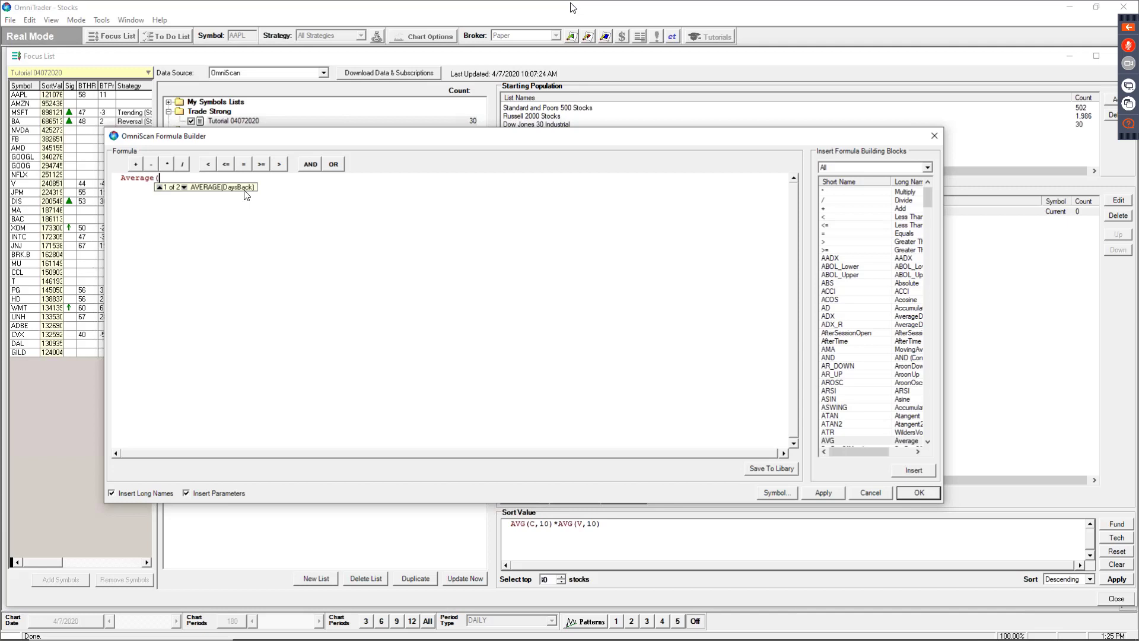
{"action": "left_click", "coordinate": [187, 194]}
{"action": "left_click", "coordinate": [167, 177]}
{"action": "key", "text": "Down"}
{"action": "type", "text": "Volume, 30)"}
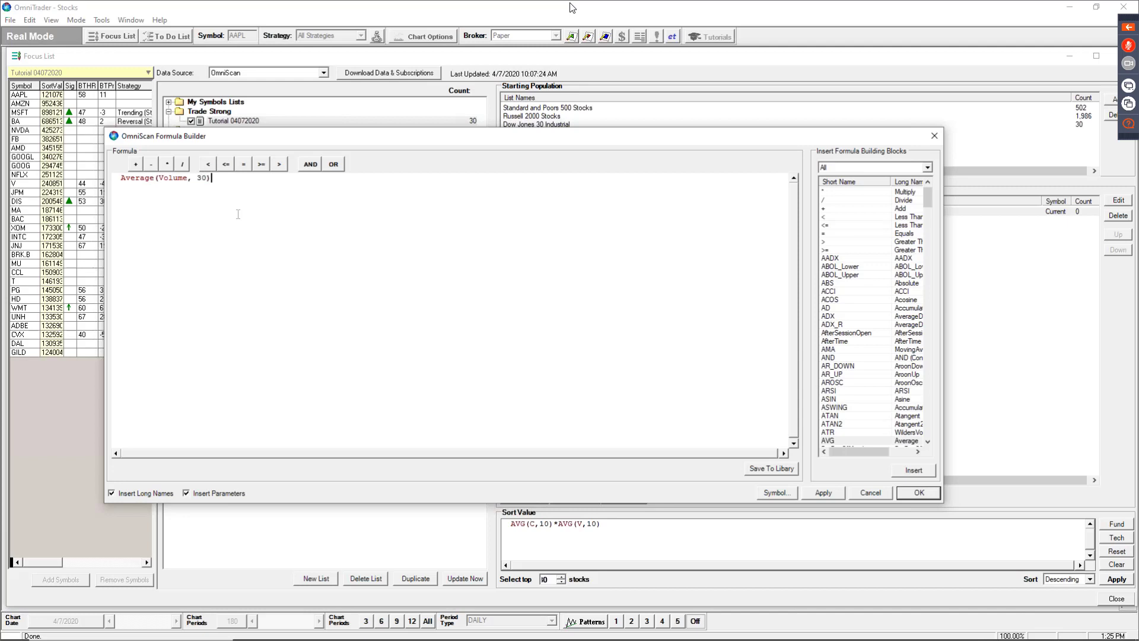
Write the short form AVG(V, 30) on the line below the average and delete it again
{"action": "key", "text": "Return"}
{"action": "type", "text": "AVG("}
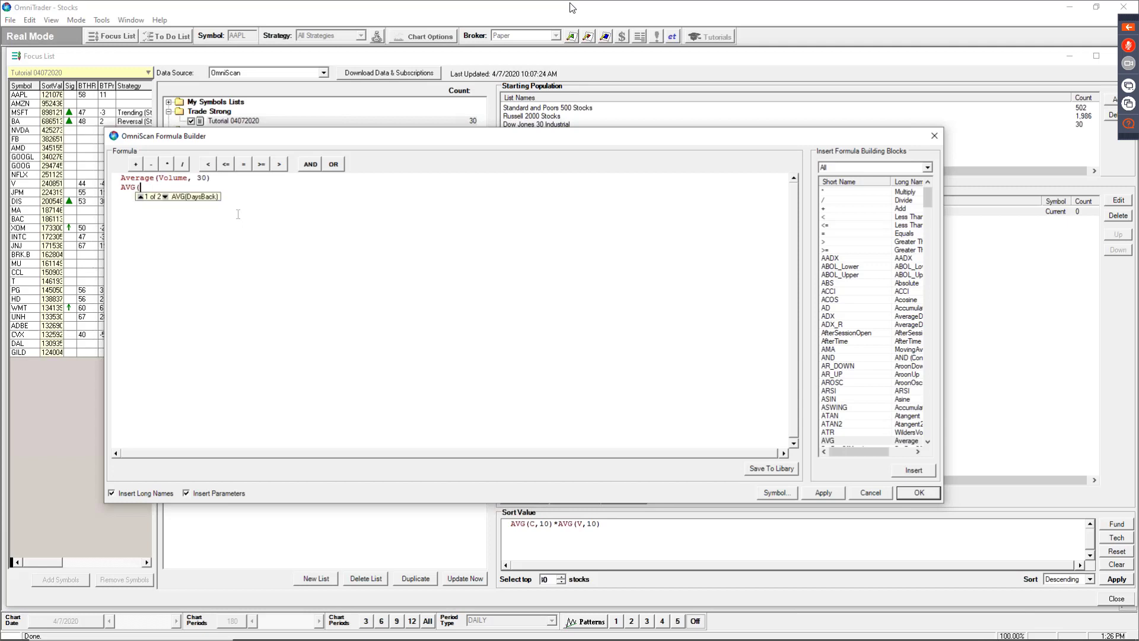
{"action": "type", "text": "C, 30)"}
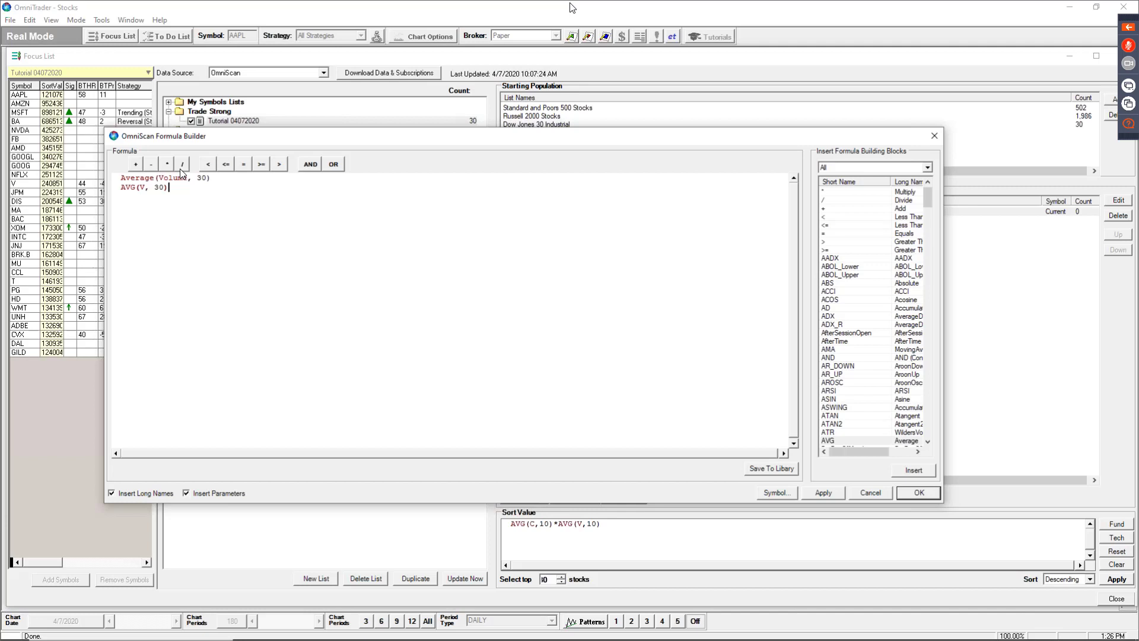
{"action": "left_click_drag", "start_coordinate": [180, 201], "coordinate": [102, 189]}
{"action": "key", "text": "BackSpace"}
Complete the condition by adding > 750000 after Average(Volume, 30)
{"action": "left_click", "coordinate": [223, 178]}
{"action": "left_click", "coordinate": [279, 164]}
{"action": "type", "text": "750000"}
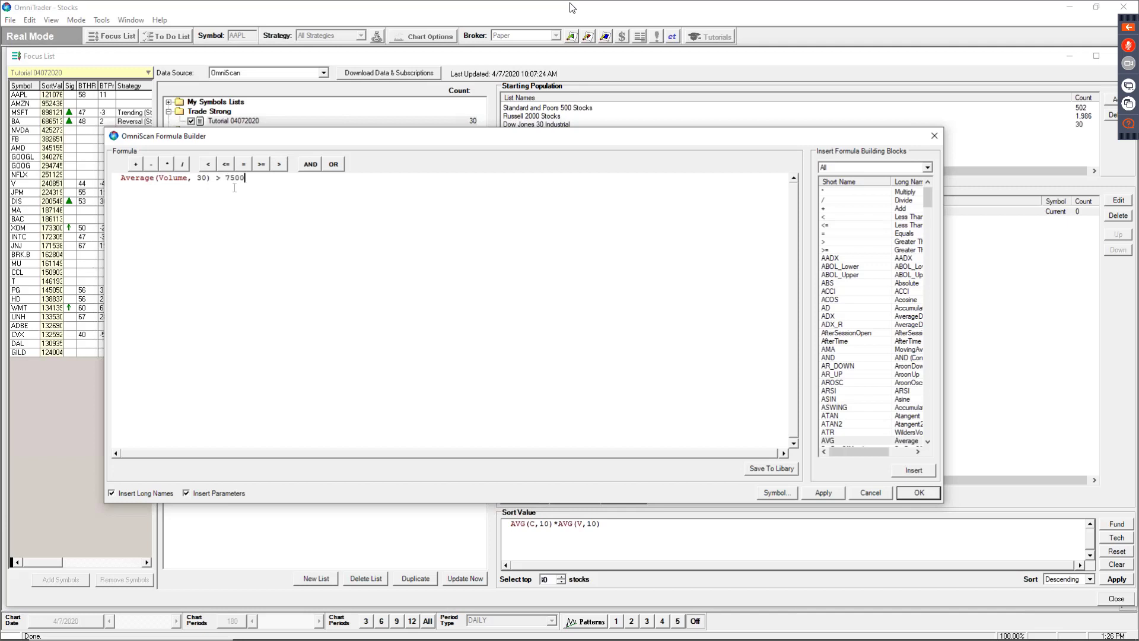
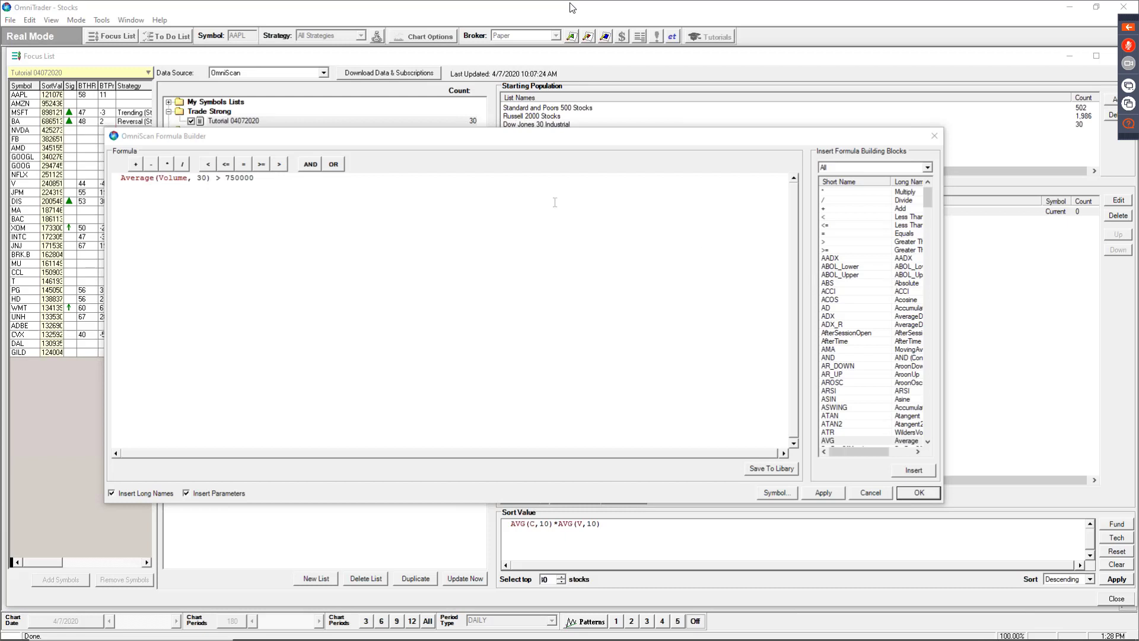
Write a sample row of 0s and 1s below the formula, highlight it and the rule in turn, and delete the row
{"action": "left_click", "coordinate": [327, 199]}
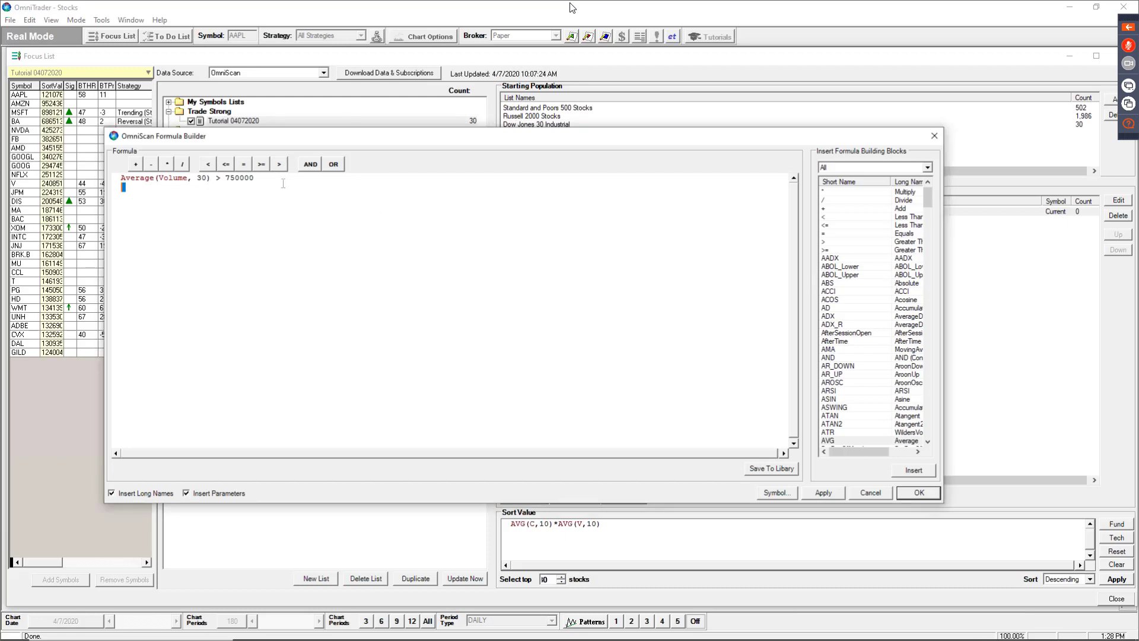
{"action": "left_click_drag", "start_coordinate": [280, 182], "coordinate": [120, 179]}
{"action": "left_click", "coordinate": [148, 198]}
{"action": "type", "text": "000100011111000011000001110"}
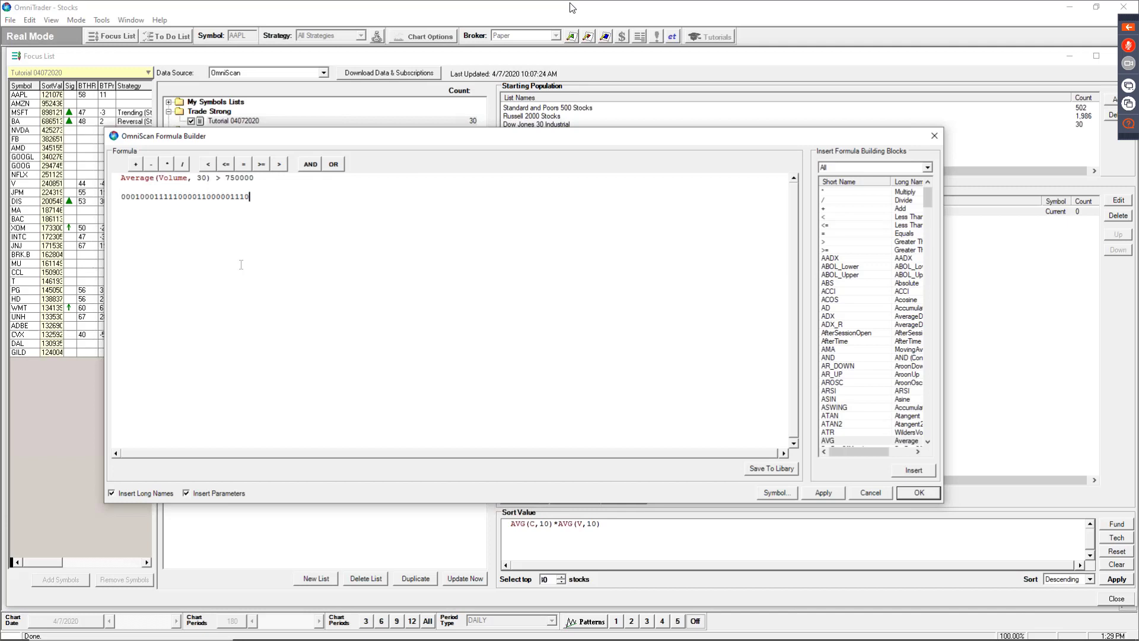
{"action": "type", "text": "10000100110101010101001"}
{"action": "left_click_drag", "start_coordinate": [261, 180], "coordinate": [115, 177]}
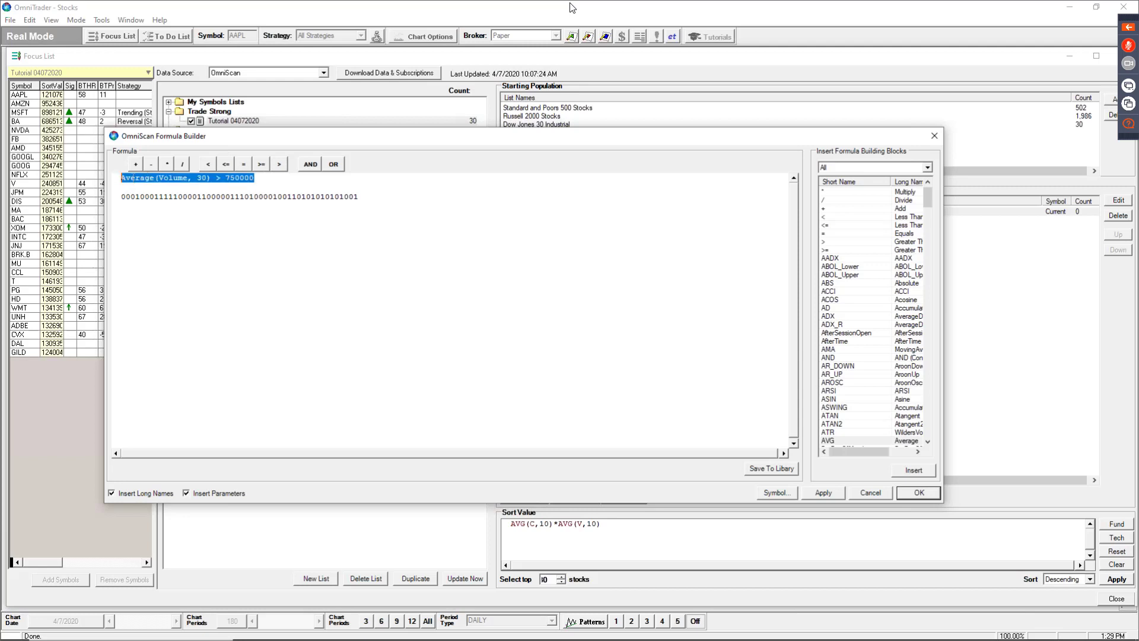
{"action": "left_click_drag", "start_coordinate": [379, 199], "coordinate": [119, 197]}
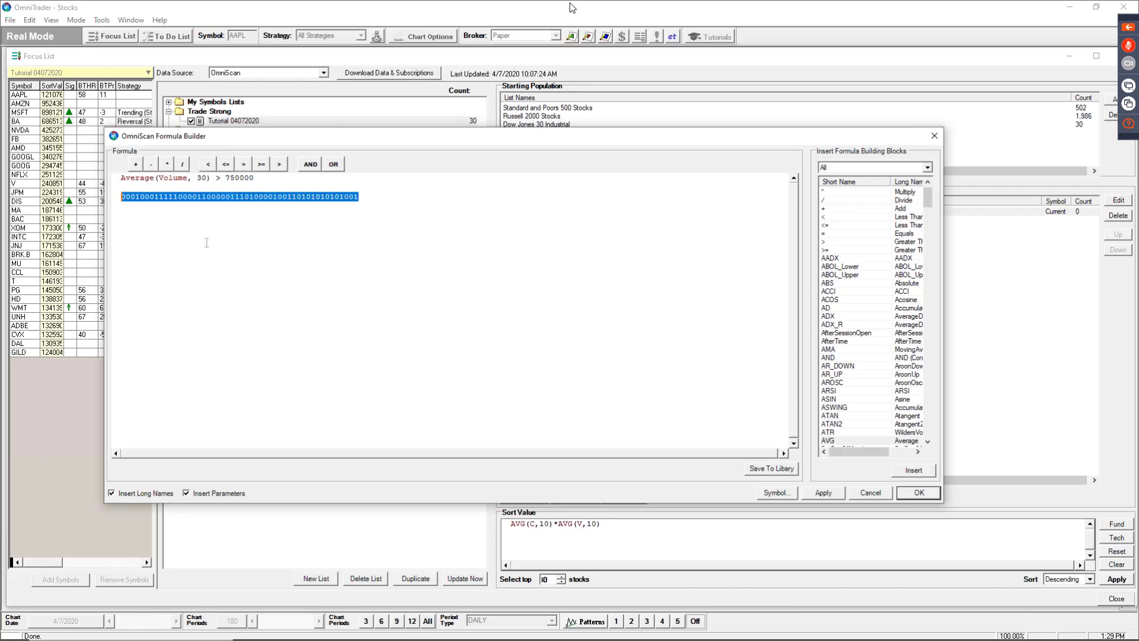
{"action": "mouse_move", "coordinate": [263, 179]}
{"action": "left_mouse_down"}
{"action": "mouse_move", "coordinate": [87, 185]}
{"action": "mouse_move", "coordinate": [261, 180]}
{"action": "left_mouse_up"}
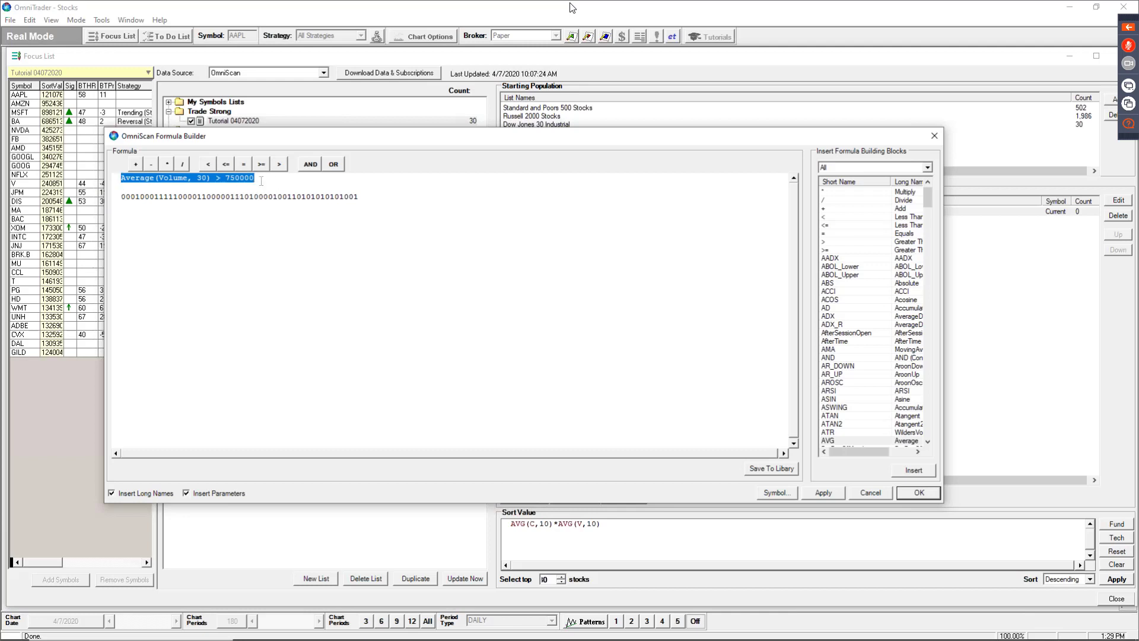
{"action": "left_click", "coordinate": [262, 177]}
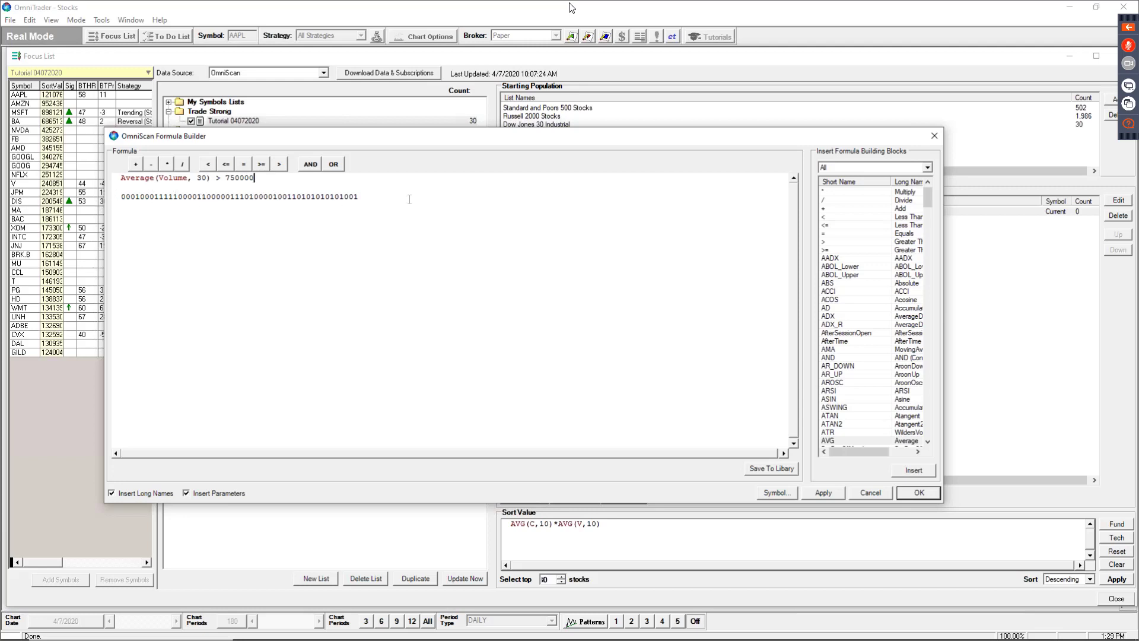
{"action": "left_click_drag", "start_coordinate": [409, 200], "coordinate": [95, 204]}
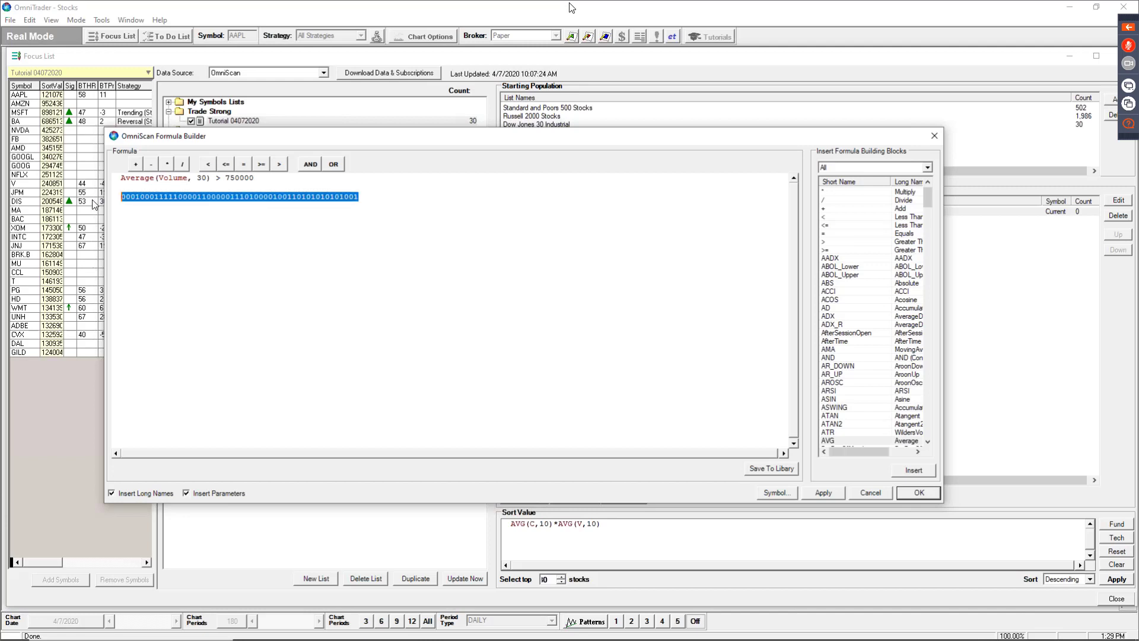
{"action": "key", "text": "Delete"}
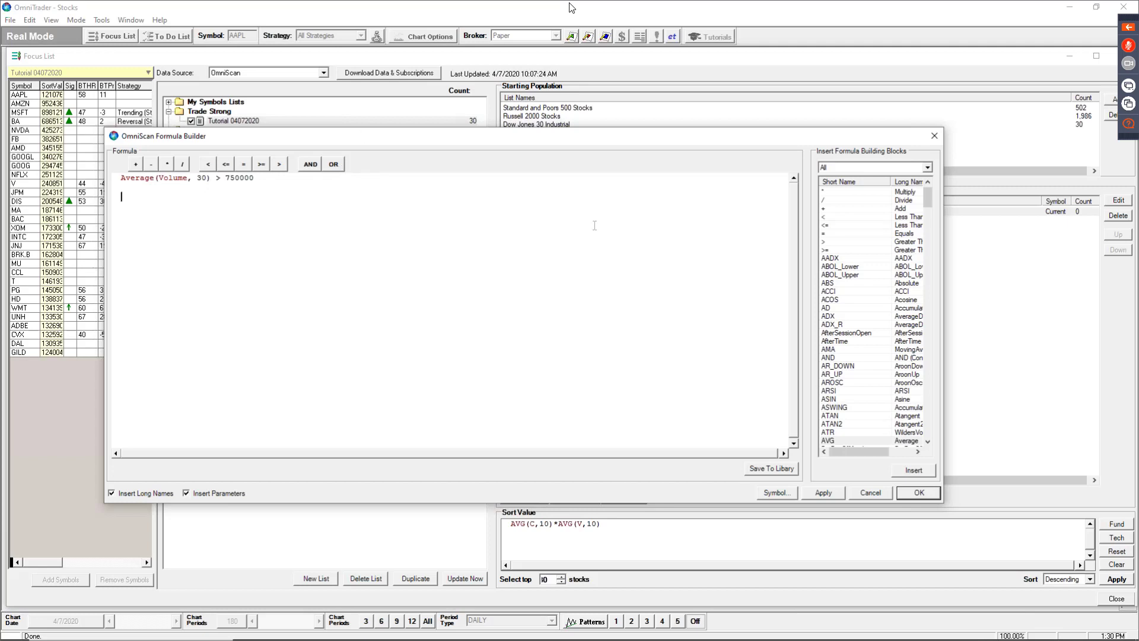
Apply the Average(Volume, 30) > 750000 formula to the technical rule and close the Formula Builder
{"action": "left_click", "coordinate": [1130, 445]}
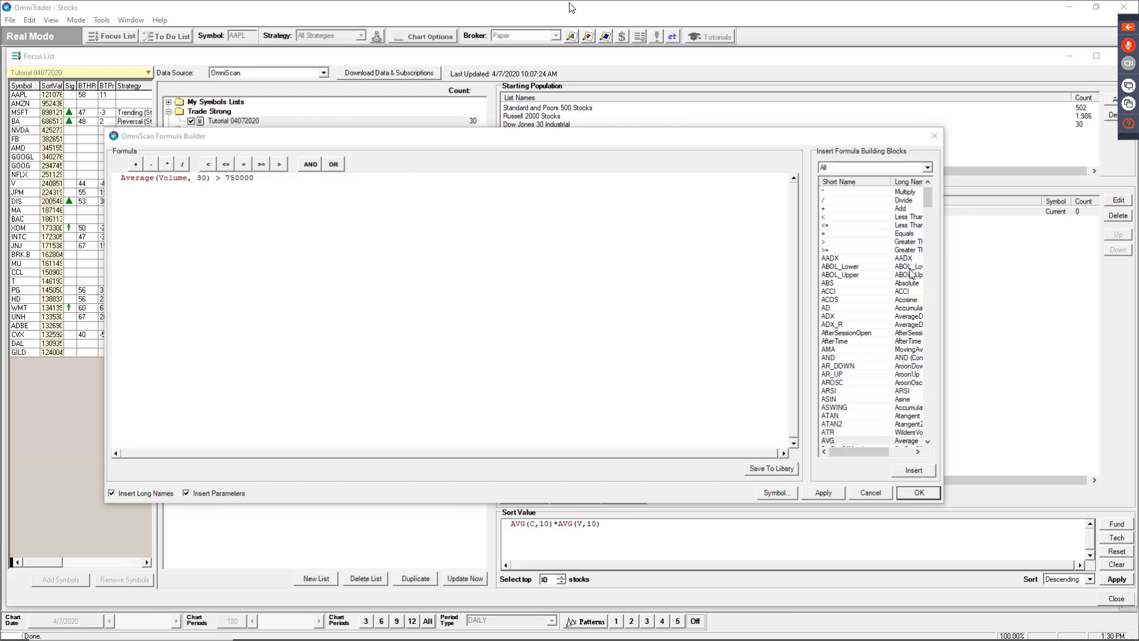
{"action": "left_click", "coordinate": [405, 293]}
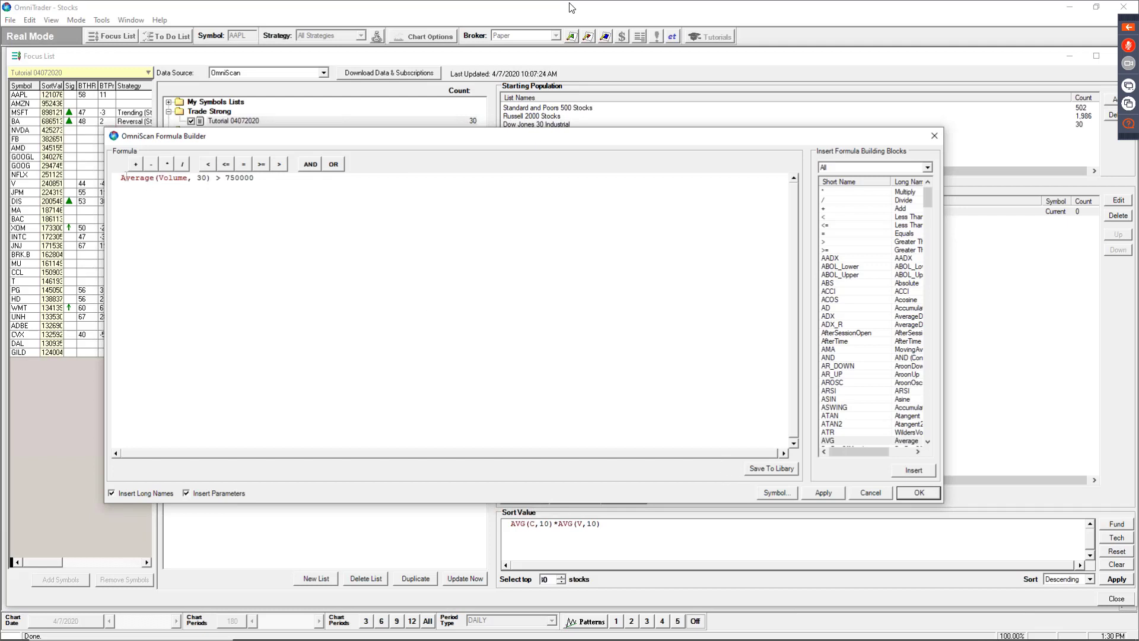
{"action": "left_click_drag", "start_coordinate": [297, 178], "coordinate": [115, 179]}
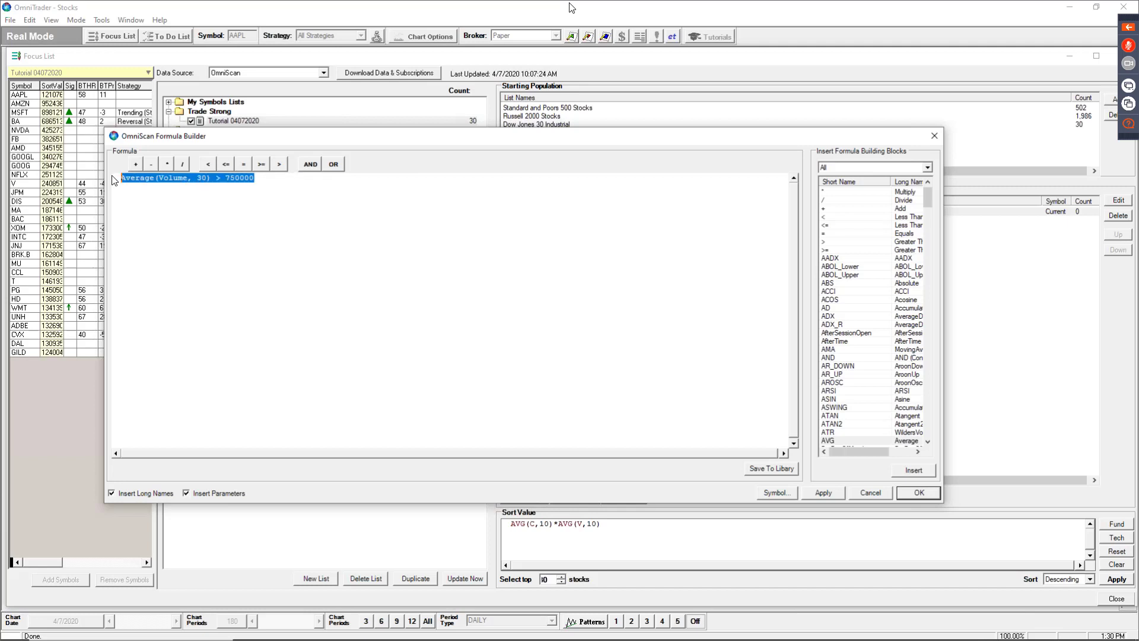
{"action": "left_click", "coordinate": [824, 493]}
{"action": "left_click", "coordinate": [917, 493]}
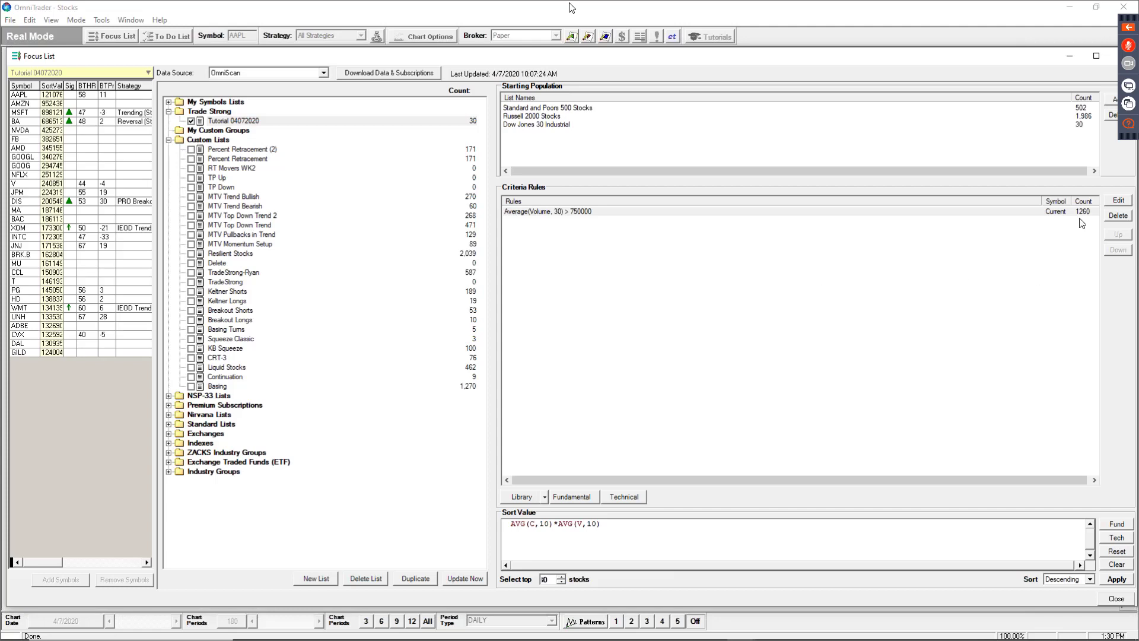
Reopen the average volume rule to look at its formula and close it again
{"action": "left_click", "coordinate": [1121, 203]}
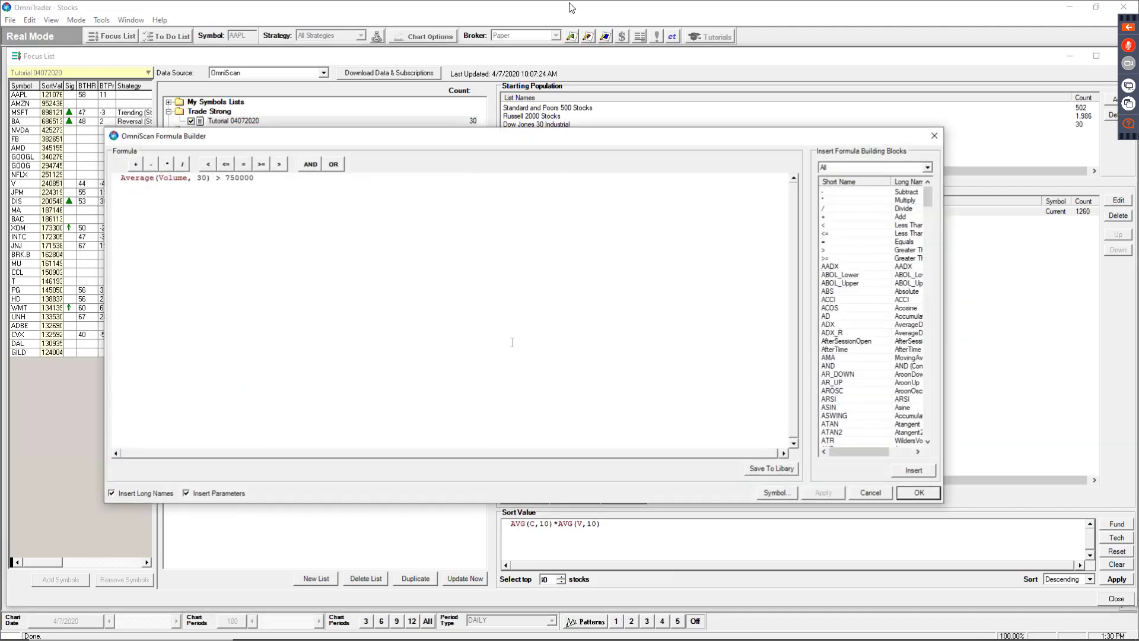
{"action": "left_click", "coordinate": [934, 136]}
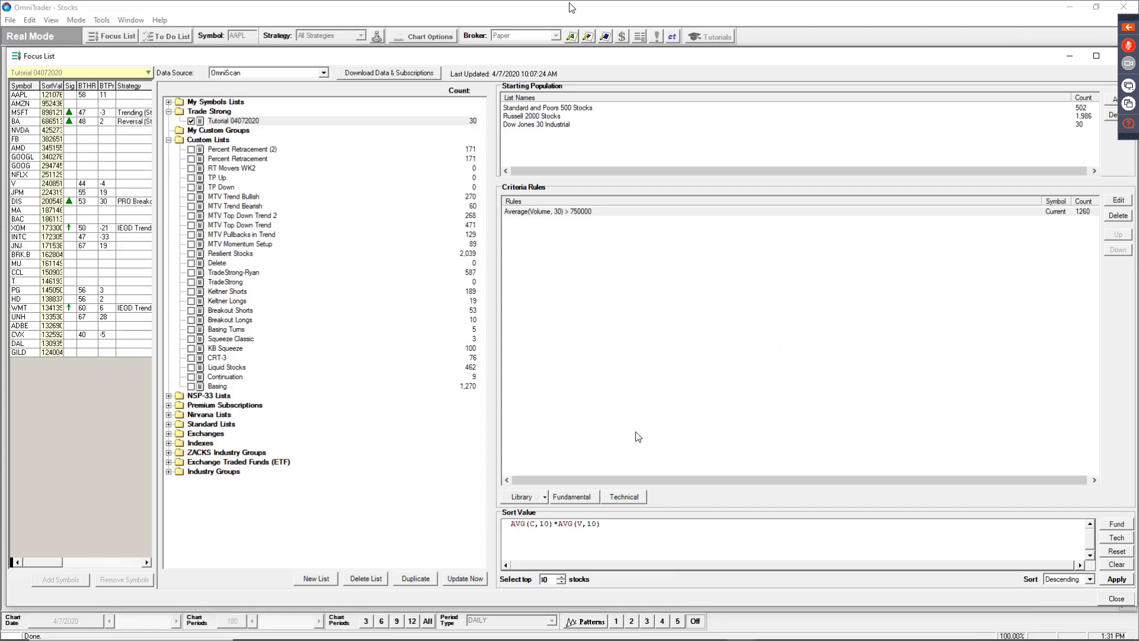
Start a new technical rule and insert the MovingAverage building block into its formula
{"action": "left_click", "coordinate": [624, 496]}
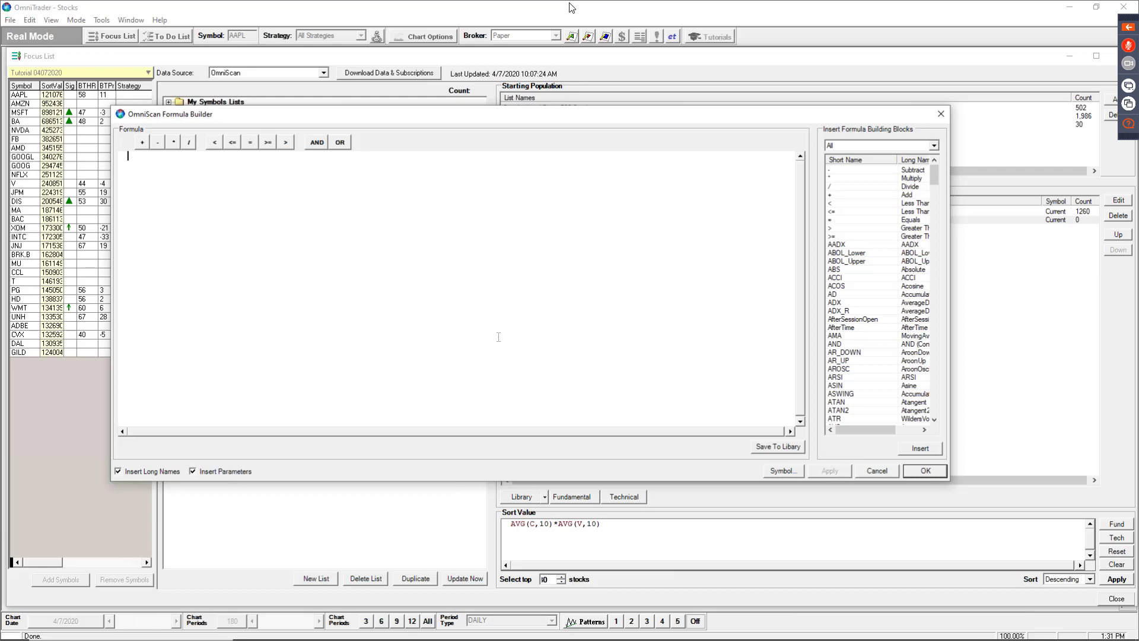
{"action": "type", "text": "M"}
{"action": "key", "text": "BackSpace"}
{"action": "left_click", "coordinate": [896, 295]}
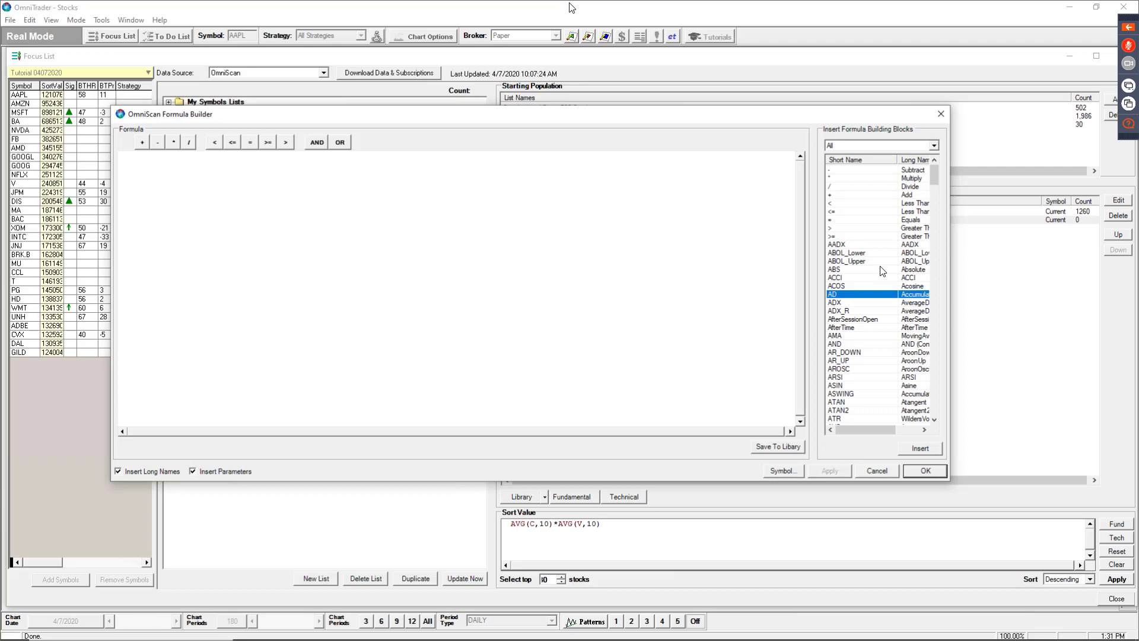
{"action": "left_click", "coordinate": [861, 203]}
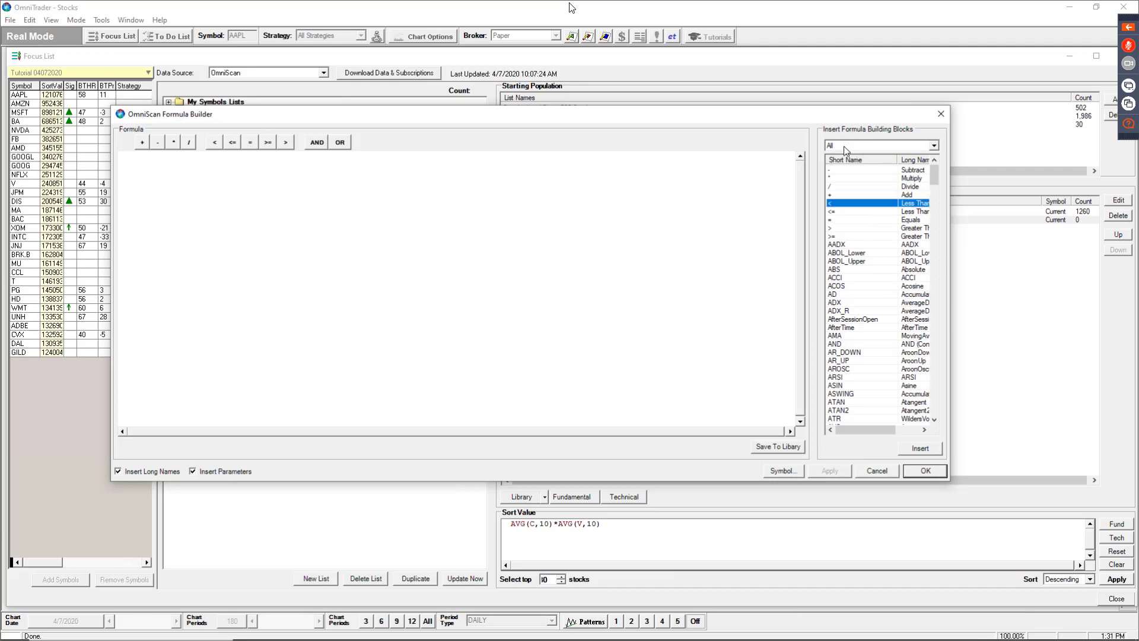
{"action": "left_click", "coordinate": [845, 221]}
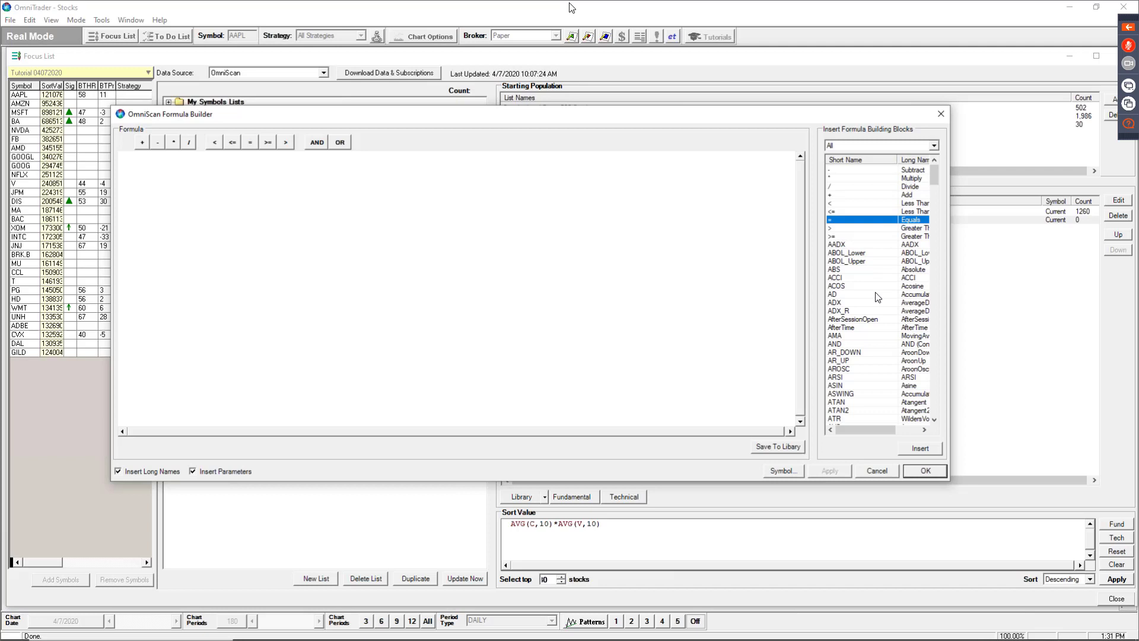
{"action": "type", "text": "mov"}
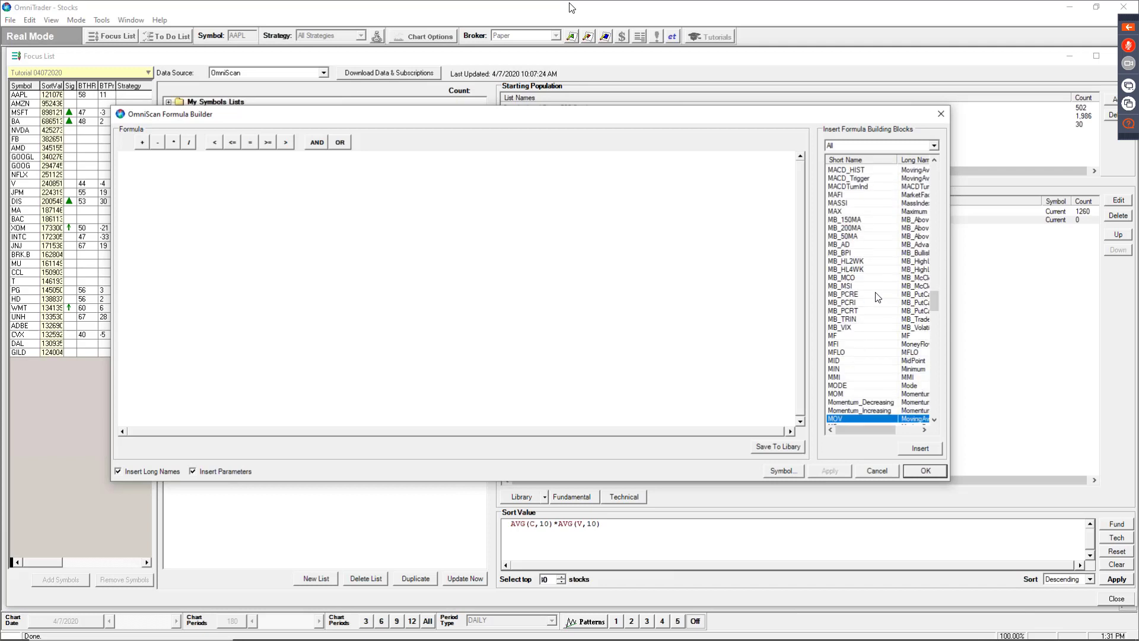
{"action": "double_click", "coordinate": [850, 417]}
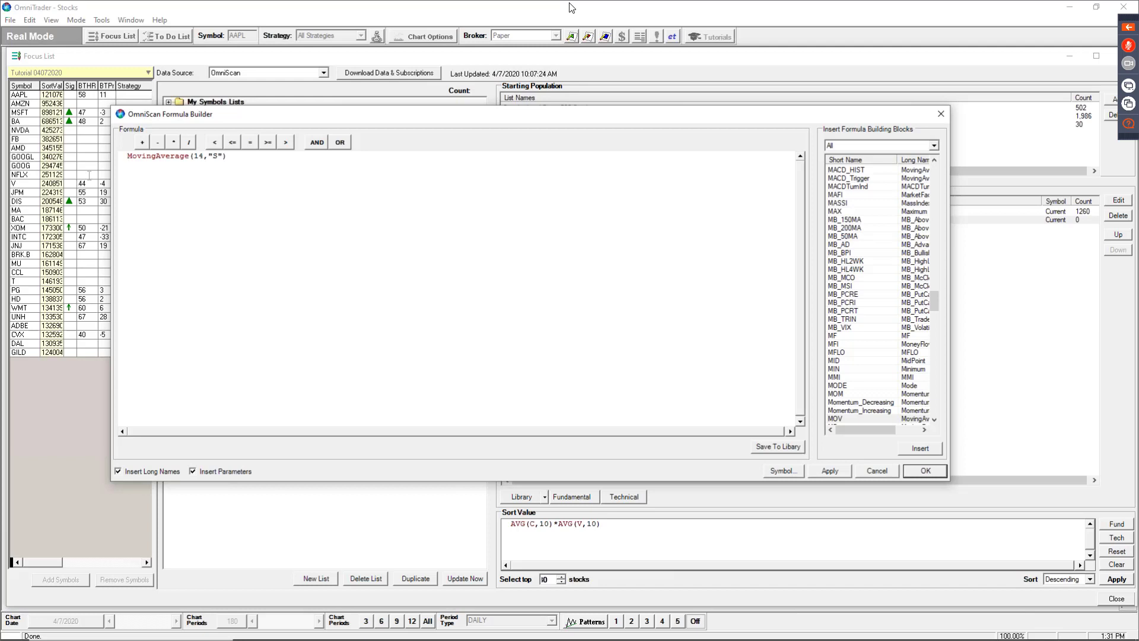
Rewrite the formula as MovingAverage(Volume, 30, "S") > 50 and apply it
{"action": "left_click_drag", "start_coordinate": [198, 156], "coordinate": [194, 156]}
{"action": "left_click", "coordinate": [229, 156]}
{"action": "left_click_drag", "start_coordinate": [229, 156], "coordinate": [192, 158]}
{"action": "key", "text": "BackSpace"}
{"action": "type", "text": "("}
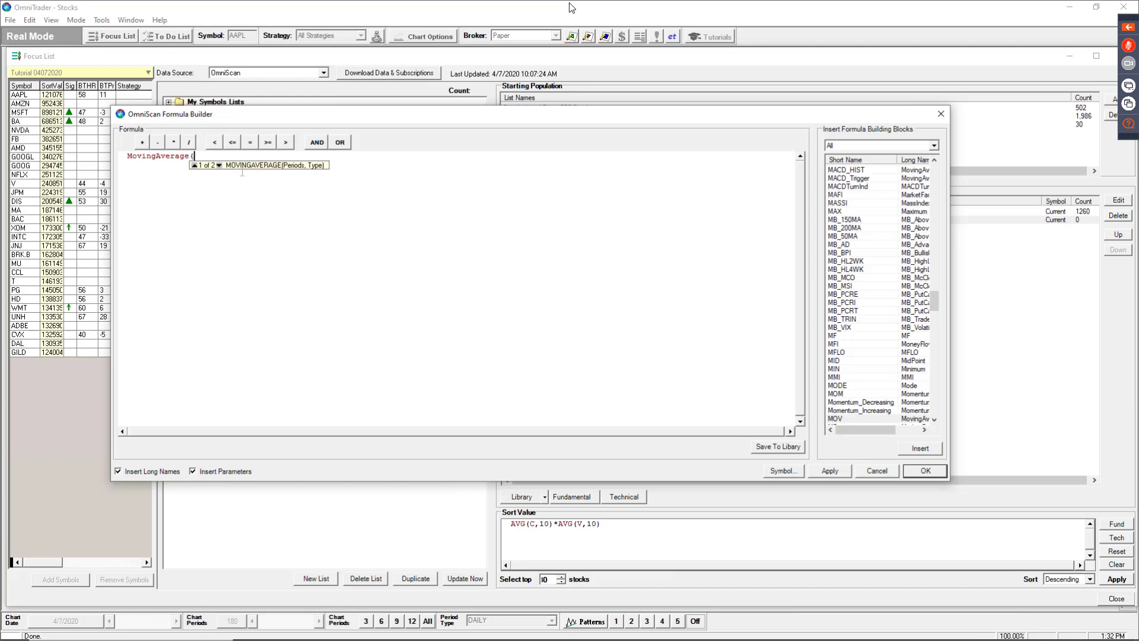
{"action": "key", "text": "Down"}
{"action": "type", "text": "Volume, 30, \"S"}
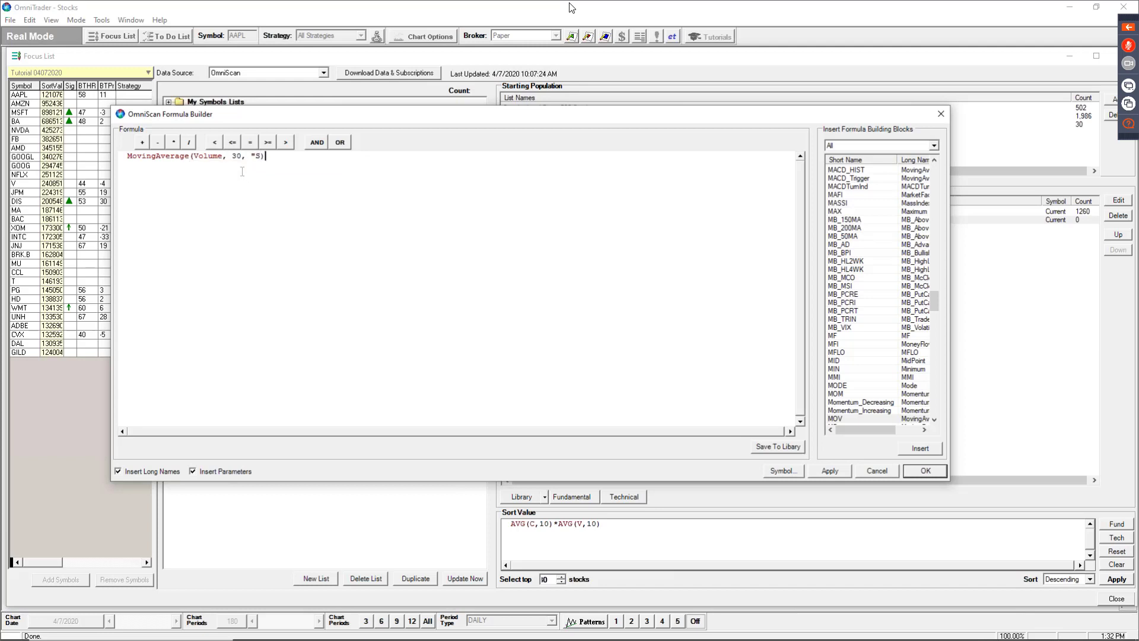
{"action": "type", "text": "\")"}
{"action": "type", "text": "> 50"}
{"action": "left_click", "coordinate": [842, 469]}
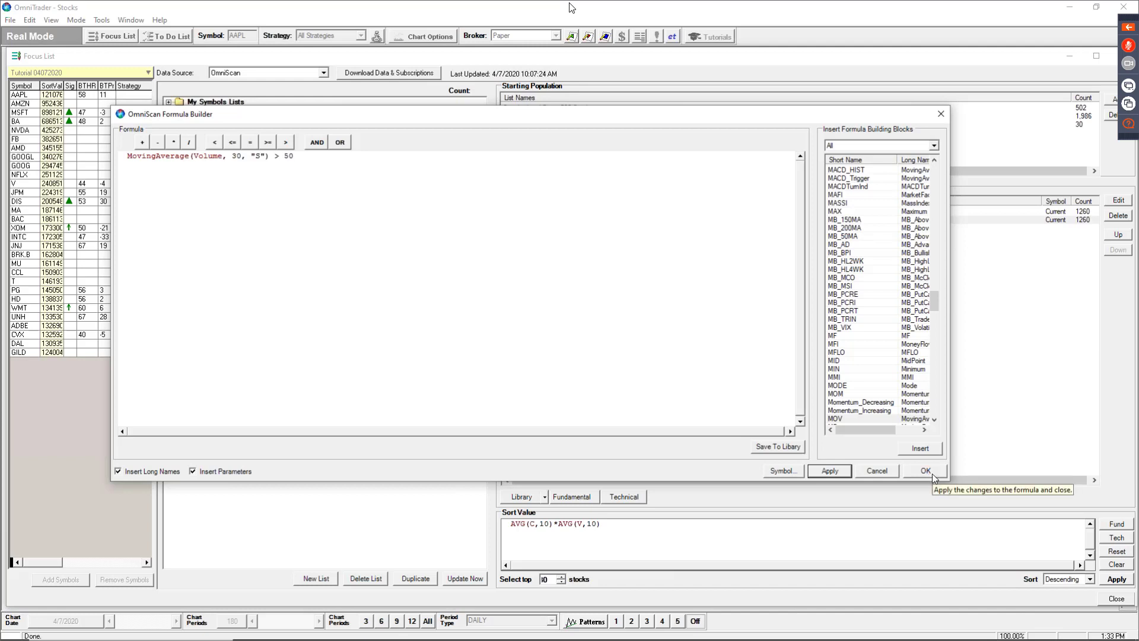
Change the moving average formula's threshold to 350000 and apply it
{"action": "double_click", "coordinate": [289, 156]}
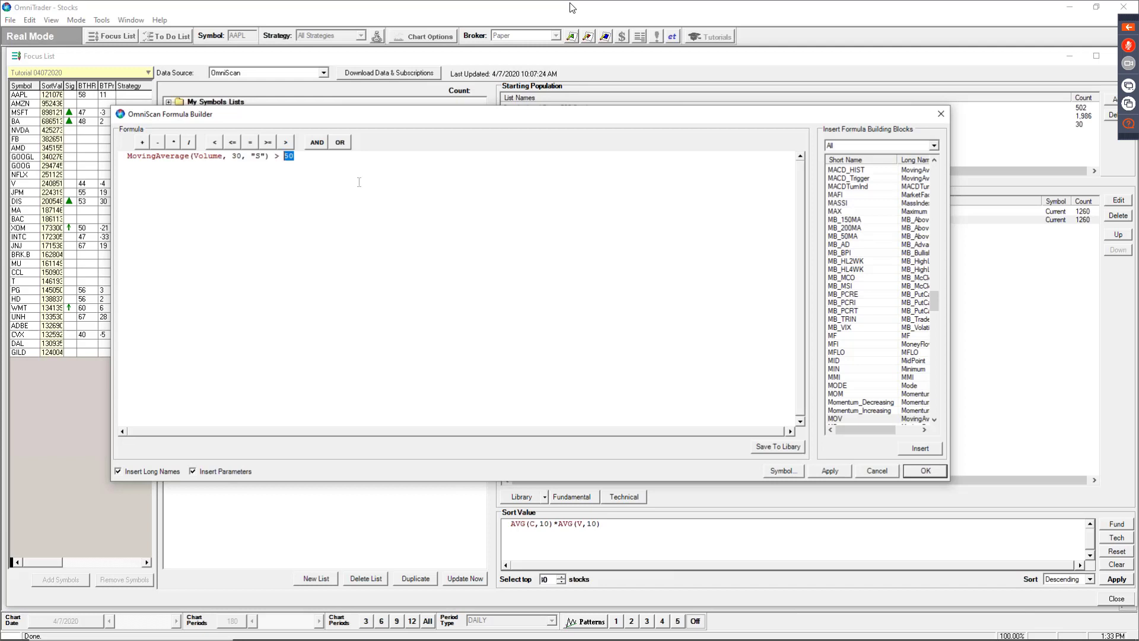
{"action": "key", "text": "BackSpace"}
{"action": "type", "text": "350000"}
{"action": "left_click", "coordinate": [830, 470]}
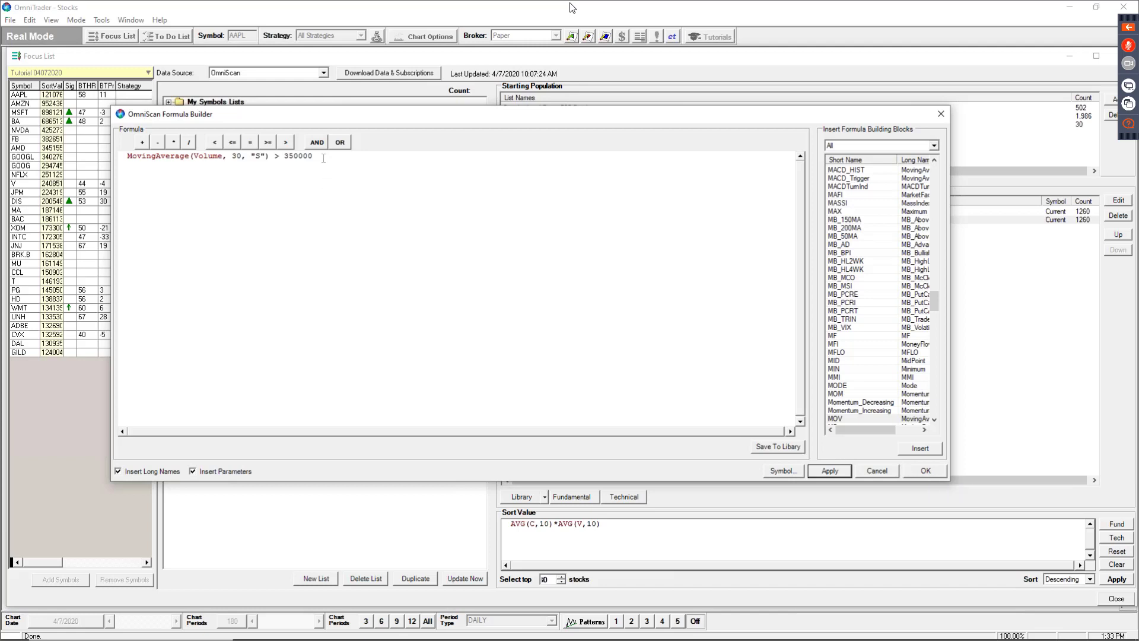
Remove the Volume argument and the 350000 threshold from the formula, keeping a greater-than sign at the end
{"action": "left_click_drag", "start_coordinate": [323, 157], "coordinate": [290, 156]}
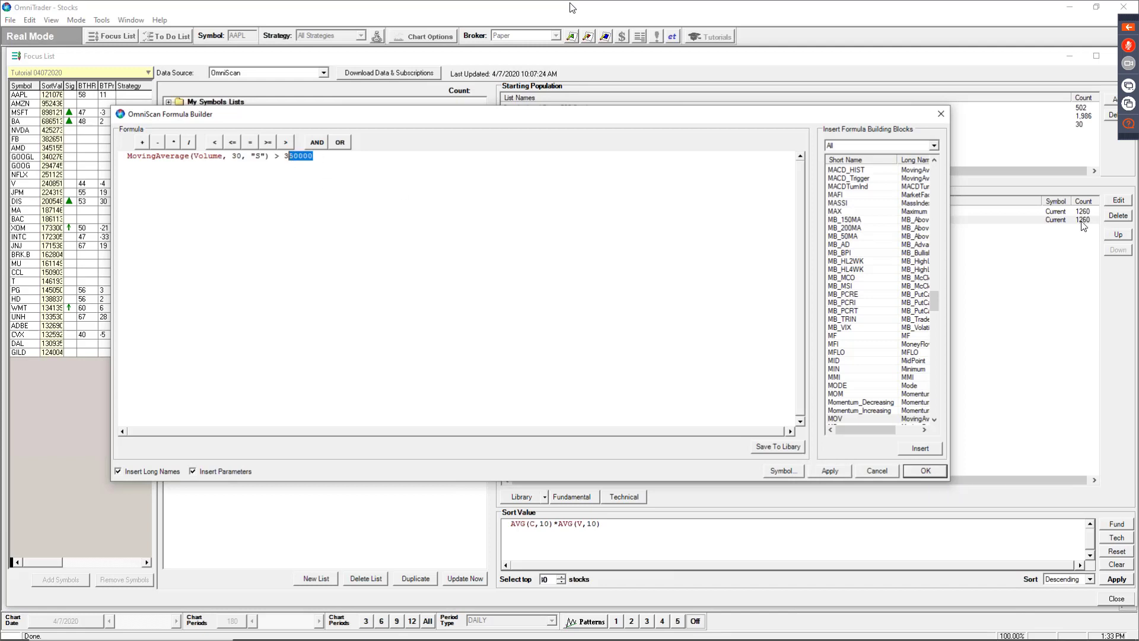
{"action": "left_click", "coordinate": [326, 159]}
{"action": "mouse_move", "coordinate": [226, 157]}
{"action": "left_mouse_down"}
{"action": "mouse_move", "coordinate": [199, 158]}
{"action": "mouse_move", "coordinate": [212, 164]}
{"action": "left_mouse_up"}
{"action": "key", "text": "Delete"}
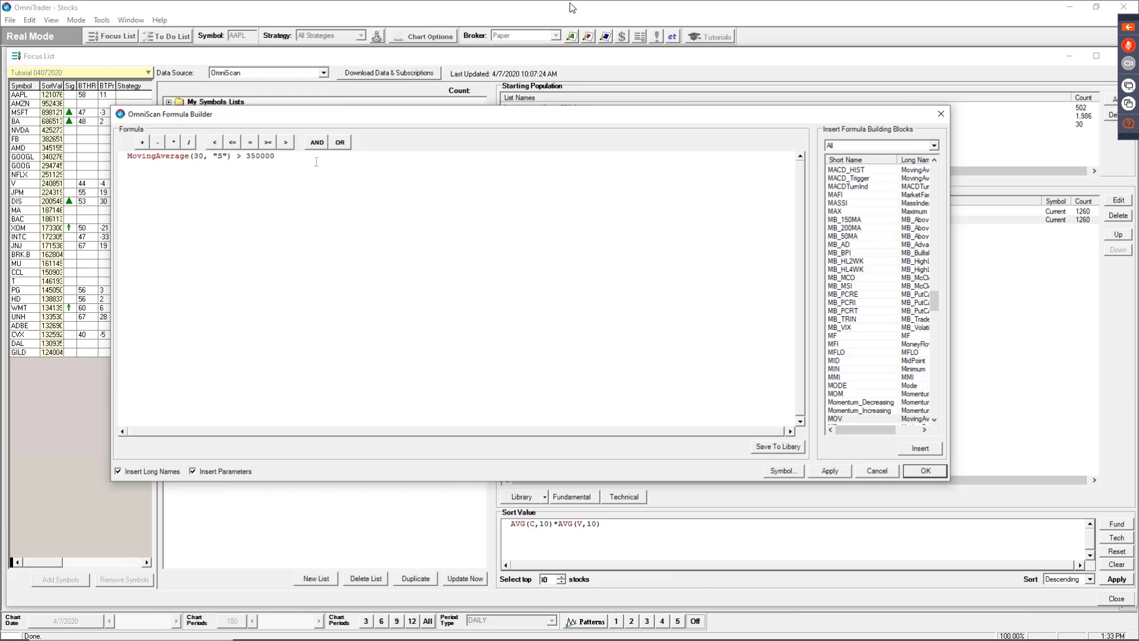
{"action": "left_click_drag", "start_coordinate": [276, 156], "coordinate": [240, 160]}
{"action": "key", "text": "Delete"}
{"action": "type", "text": ">"}
Set the moving average's period to 50 in the formula
{"action": "key", "text": "Left"}
{"action": "key", "text": "Left"}
{"action": "key", "text": "Left"}
{"action": "key", "text": "Left"}
{"action": "key", "text": "Left"}
{"action": "key", "text": "Left"}
{"action": "key", "text": "Left"}
{"action": "key", "text": "Left"}
{"action": "key", "text": "Left"}
{"action": "key", "text": "Left"}
{"action": "key", "text": "BackSpace"}
{"action": "key", "text": "BackSpace"}
{"action": "type", "text": "50"}
Replace the greater-than sign after MovingAverage(50, "S") with a less-than sign
{"action": "key", "text": "Right"}
{"action": "key", "text": "Right"}
{"action": "key", "text": "Right"}
{"action": "key", "text": "Right"}
{"action": "key", "text": "Right"}
{"action": "key", "text": "Right"}
{"action": "key", "text": "Right"}
{"action": "key", "text": "BackSpace"}
{"action": "key", "text": "BackSpace"}
{"action": "key", "text": "BackSpace"}
{"action": "key", "text": "BackSpace"}
{"action": "left_click", "coordinate": [214, 141]}
Try to add the Close building block after the less-than sign, and close the Formula Builder without further changes
{"action": "left_click", "coordinate": [869, 230]}
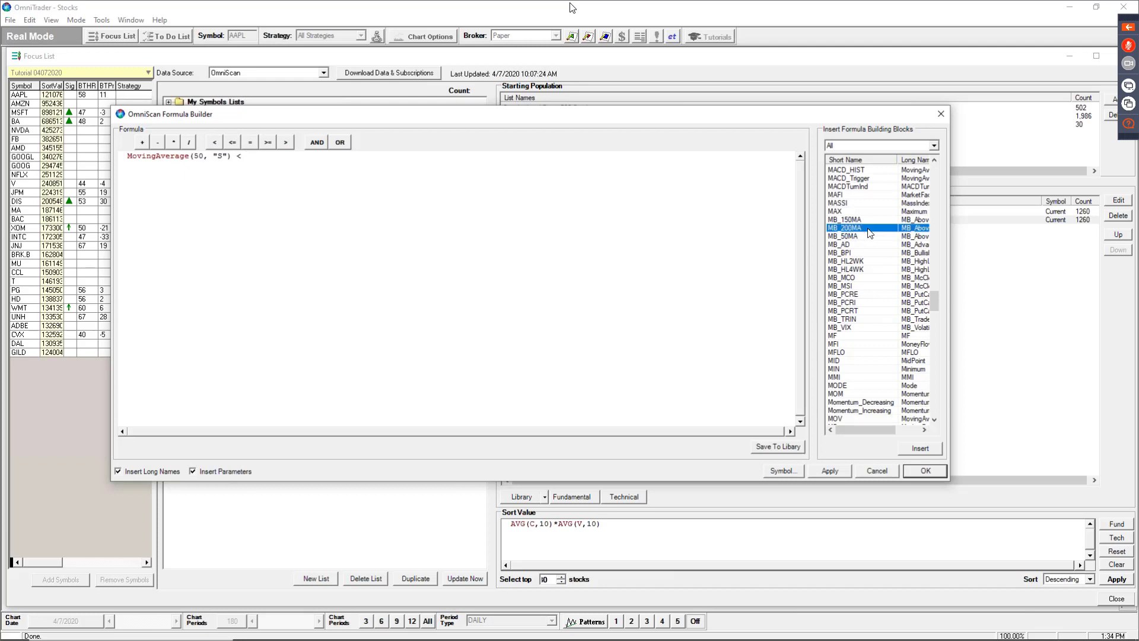
{"action": "scroll", "coordinate": [898, 293], "scroll_direction": "up", "scroll_amount": 15}
{"action": "scroll", "coordinate": [899, 293], "scroll_direction": "up", "scroll_amount": 2}
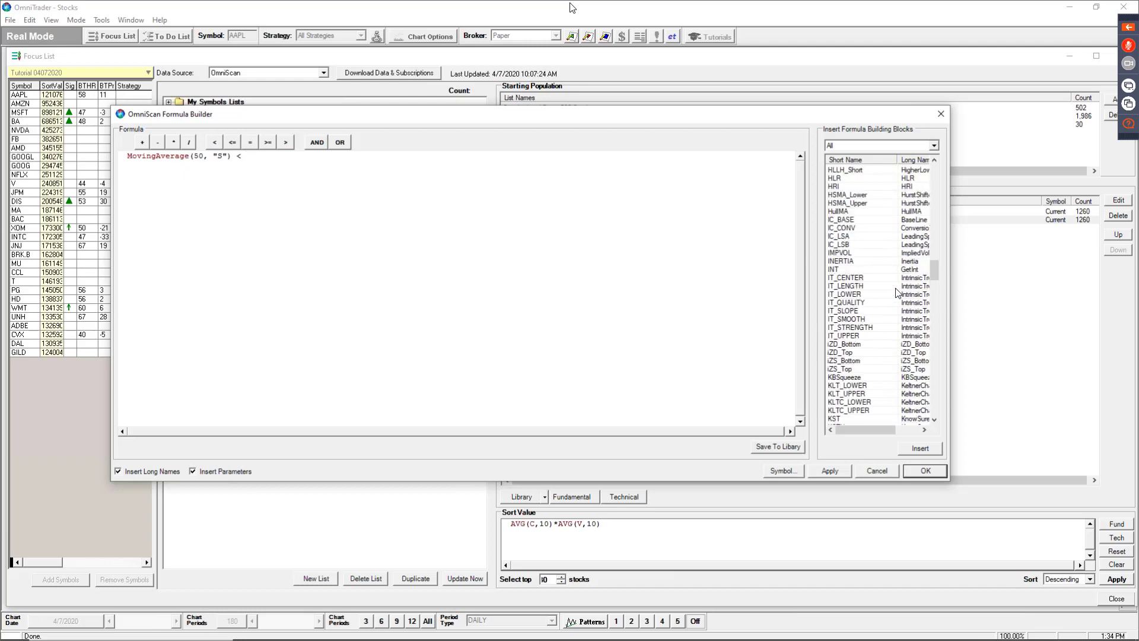
{"action": "key", "text": "c"}
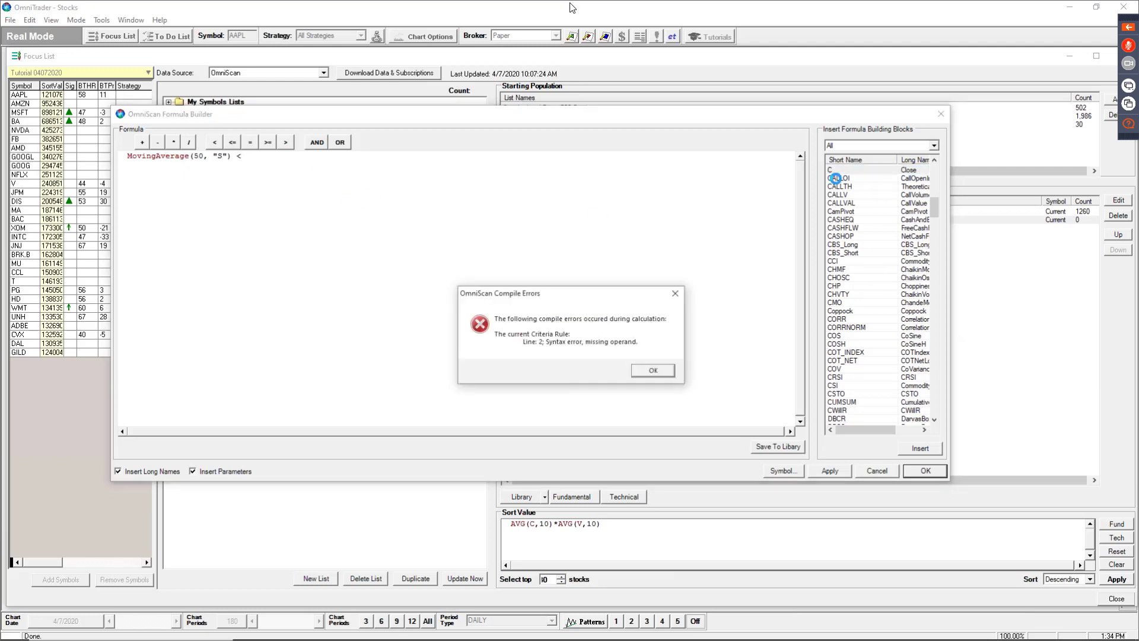
{"action": "left_click", "coordinate": [663, 372]}
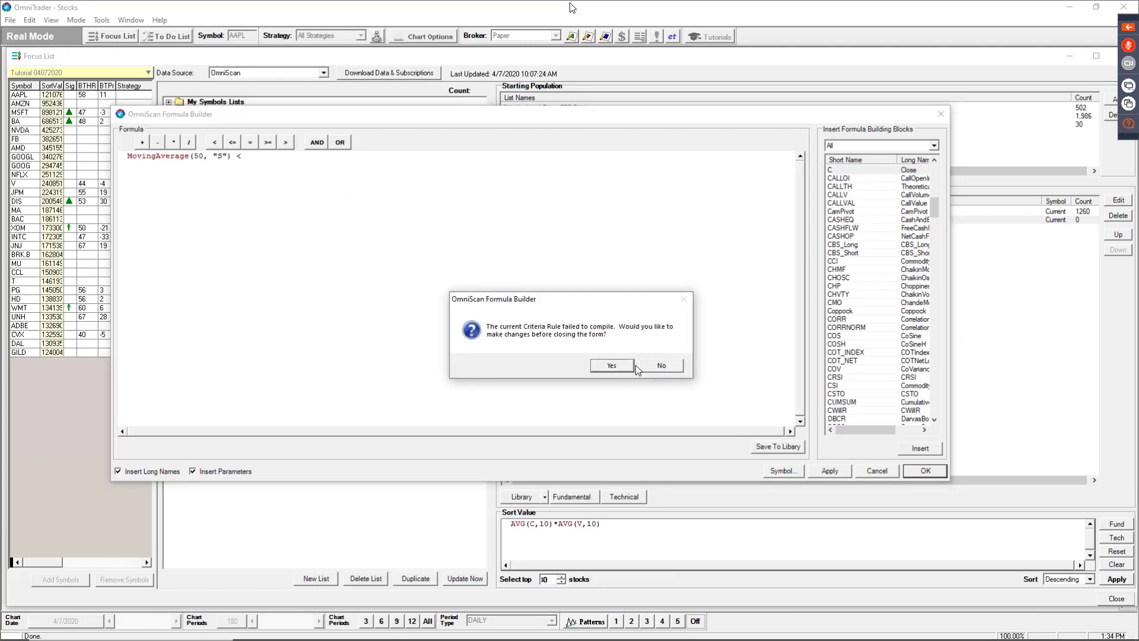
{"action": "left_click", "coordinate": [656, 368]}
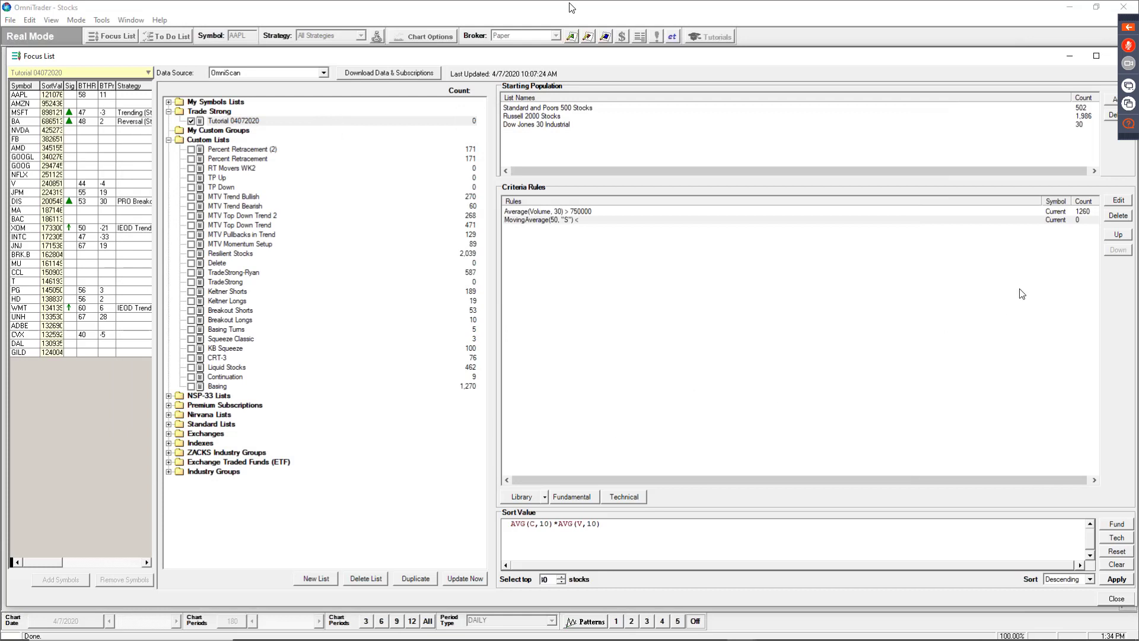
Reopen the incomplete moving average rule, complete it as MovingAverage(50, "S") < Close, and apply it
{"action": "left_click", "coordinate": [559, 221]}
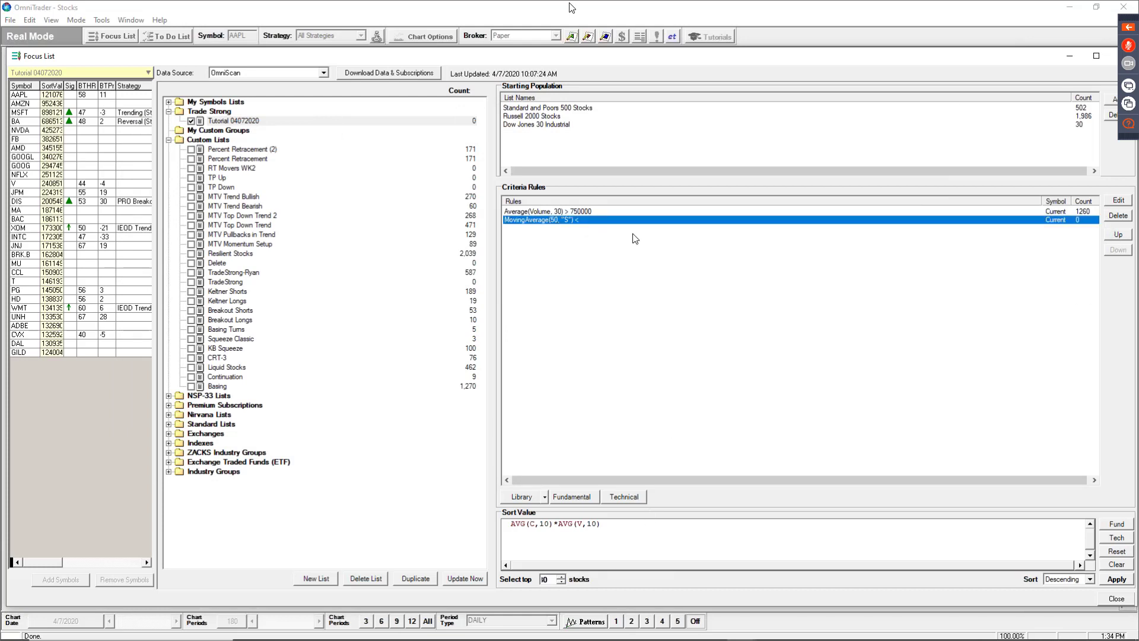
{"action": "left_click", "coordinate": [1108, 202]}
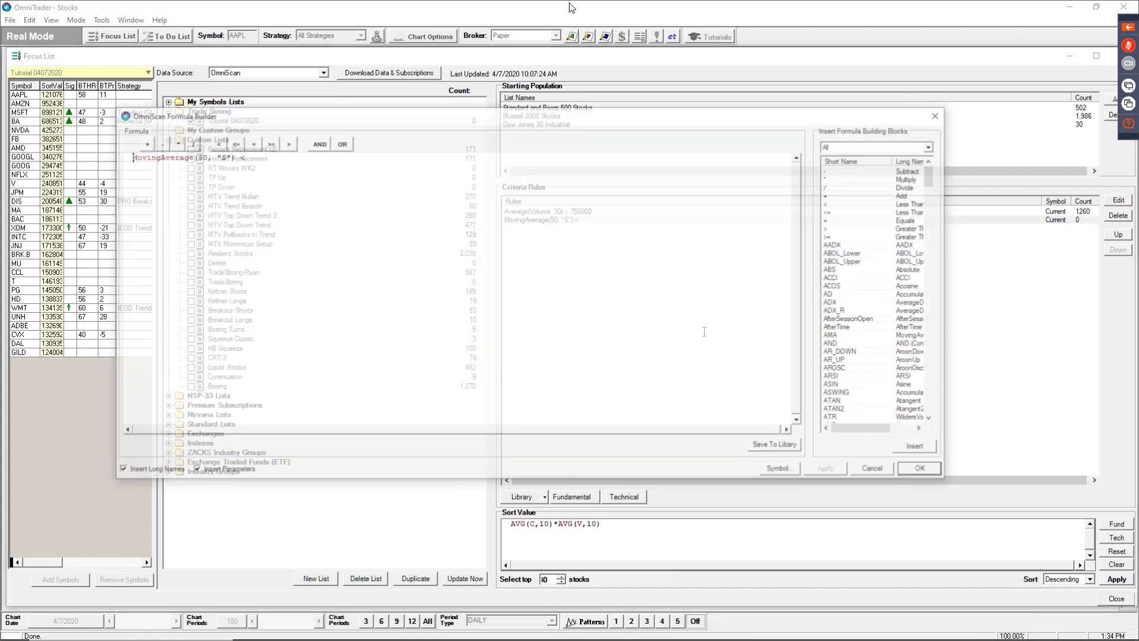
{"action": "left_click", "coordinate": [891, 213]}
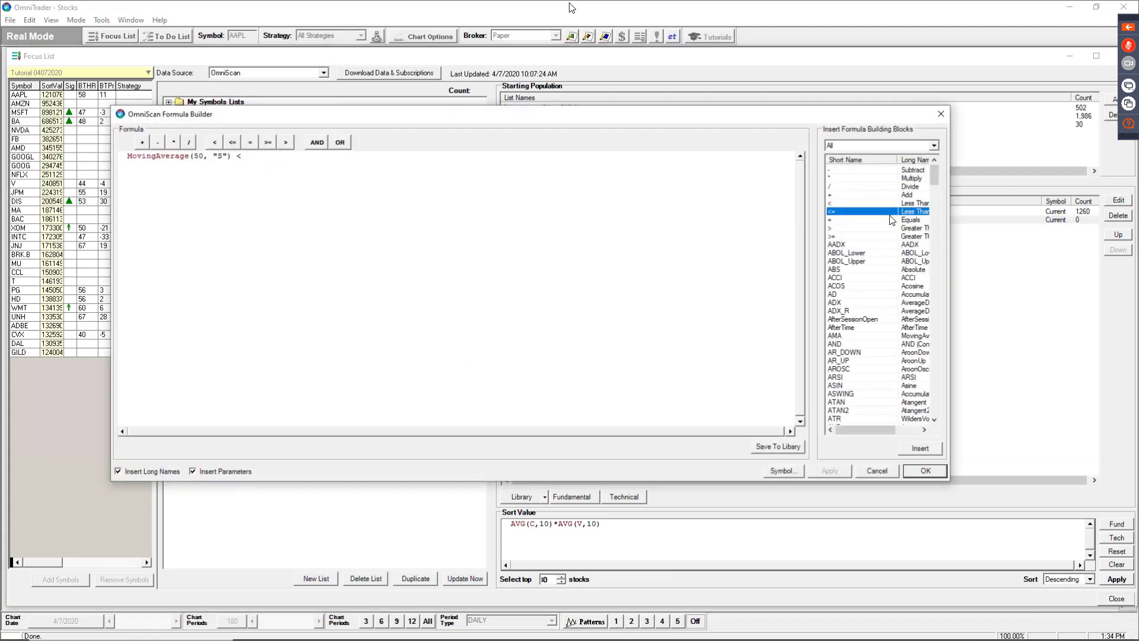
{"action": "key", "text": "c"}
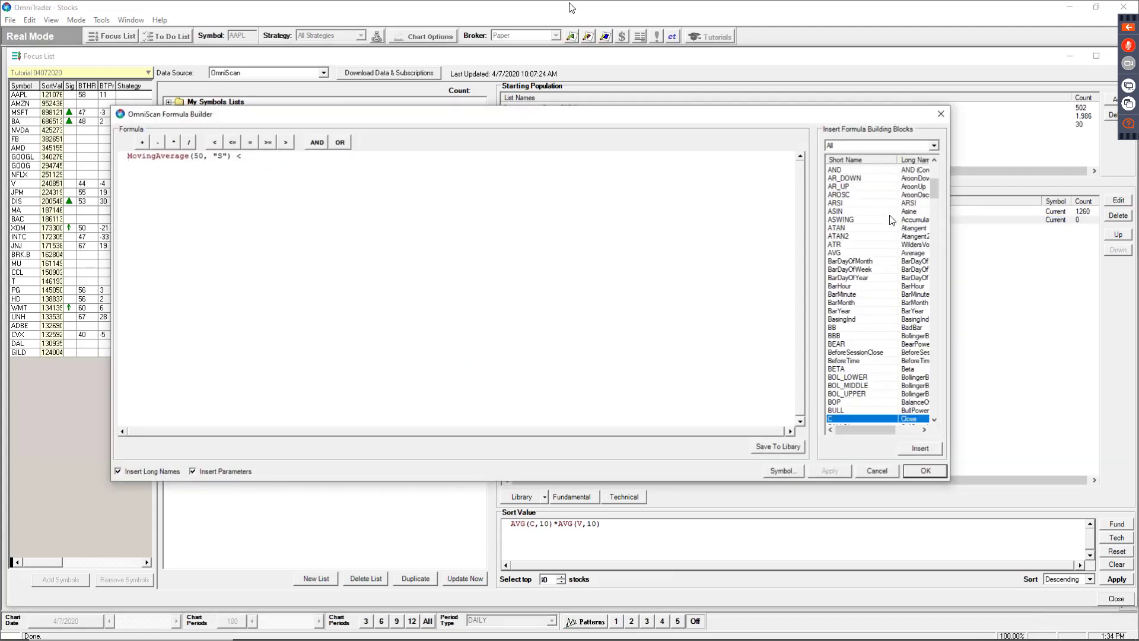
{"action": "double_click", "coordinate": [834, 418]}
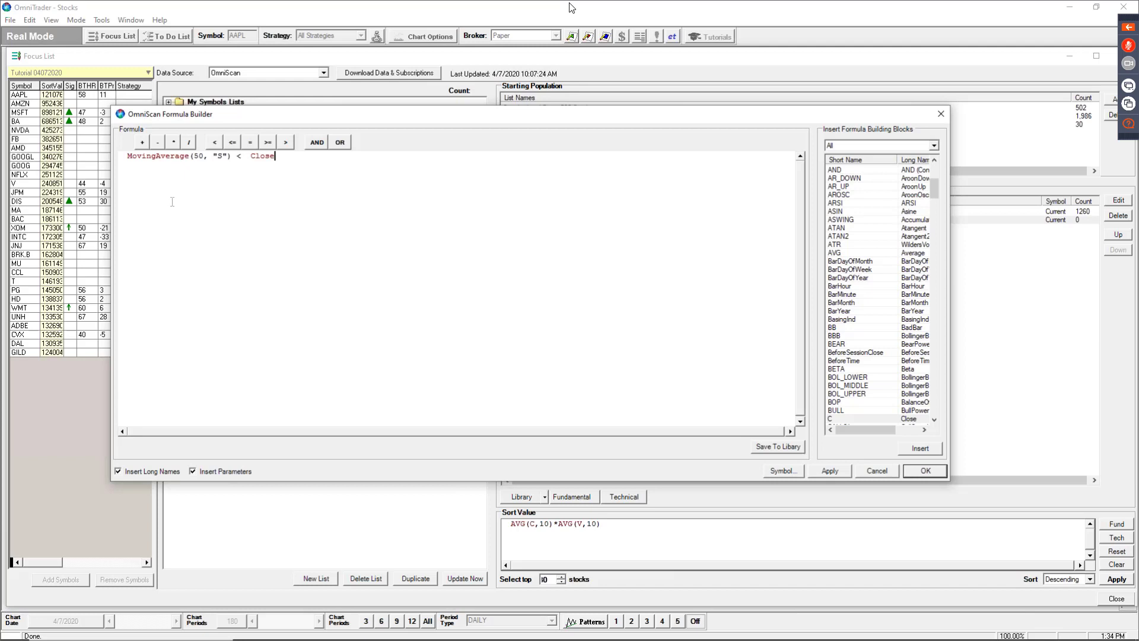
{"action": "left_click", "coordinate": [823, 471]}
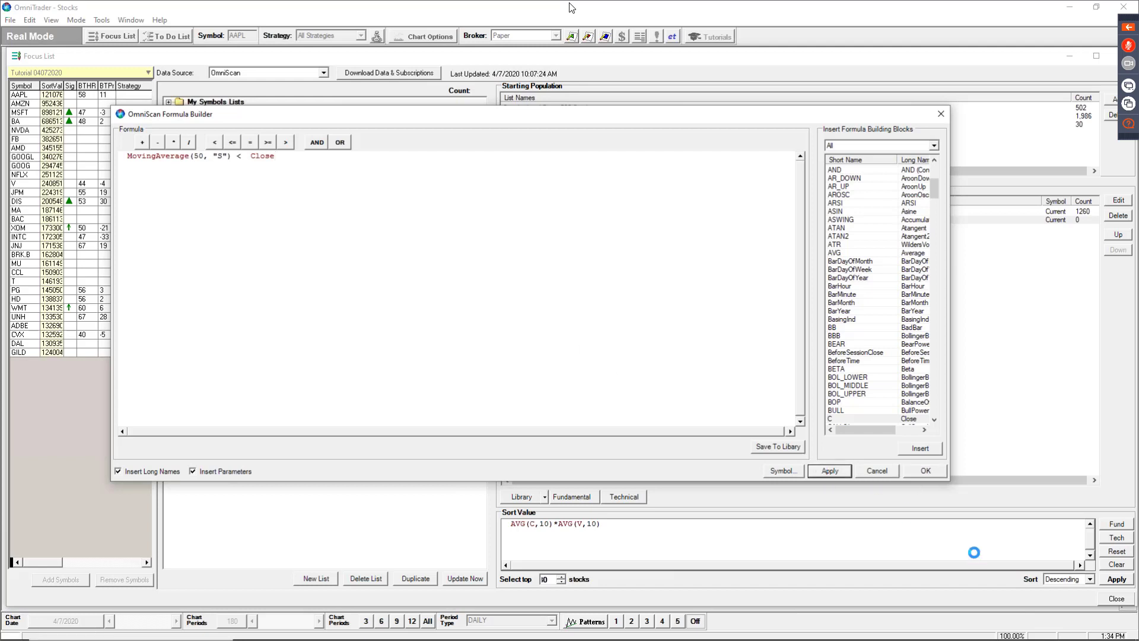
{"action": "left_click", "coordinate": [922, 472]}
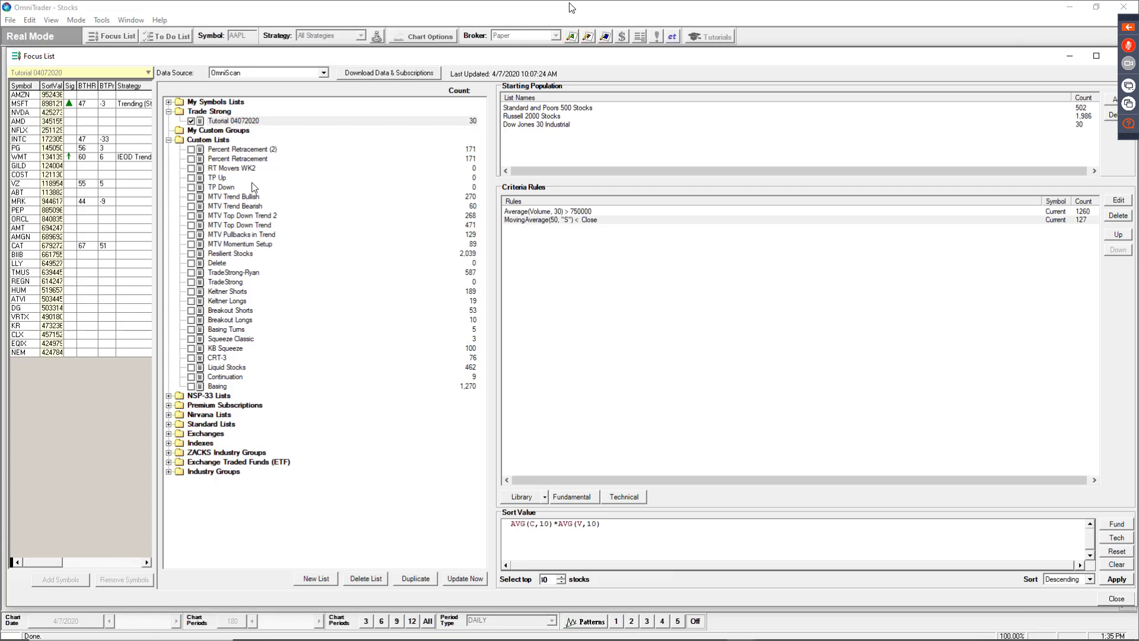
Select MSFT in the symbol list and the MovingAverage(50, "S") < Close rule among the criteria rules
{"action": "left_click", "coordinate": [30, 103]}
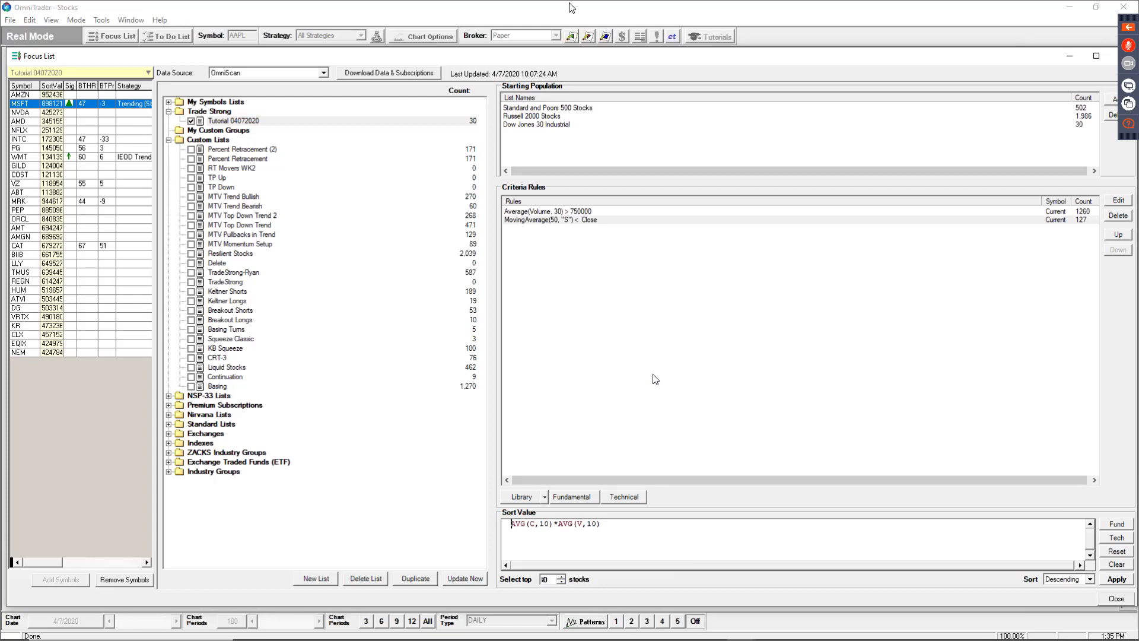
{"action": "left_click", "coordinate": [1134, 442]}
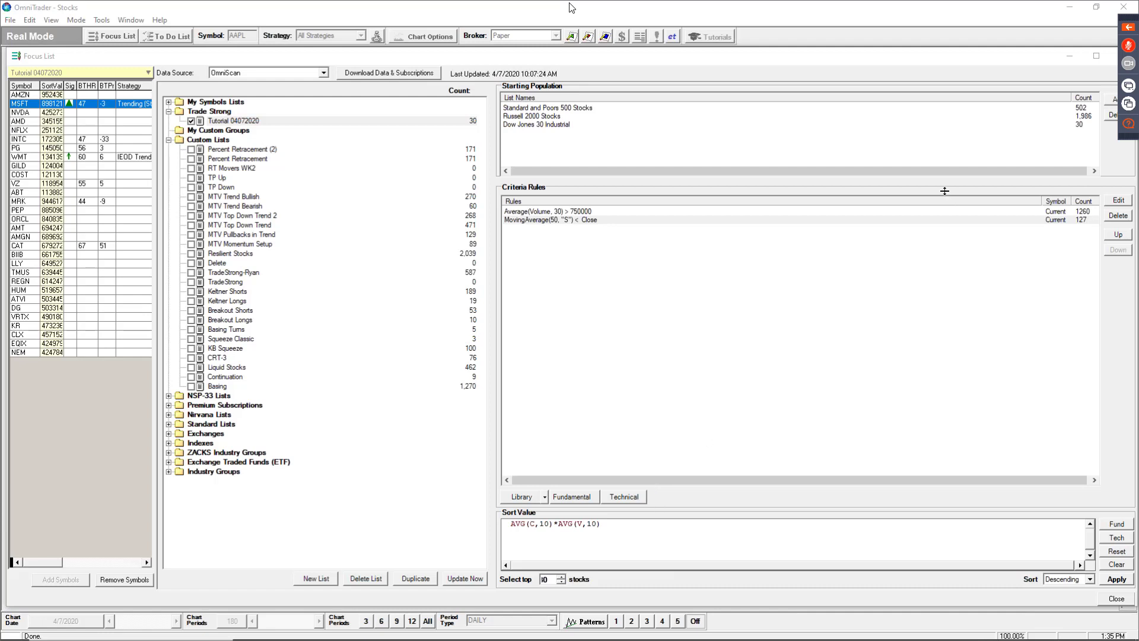
{"action": "left_click", "coordinate": [1054, 226]}
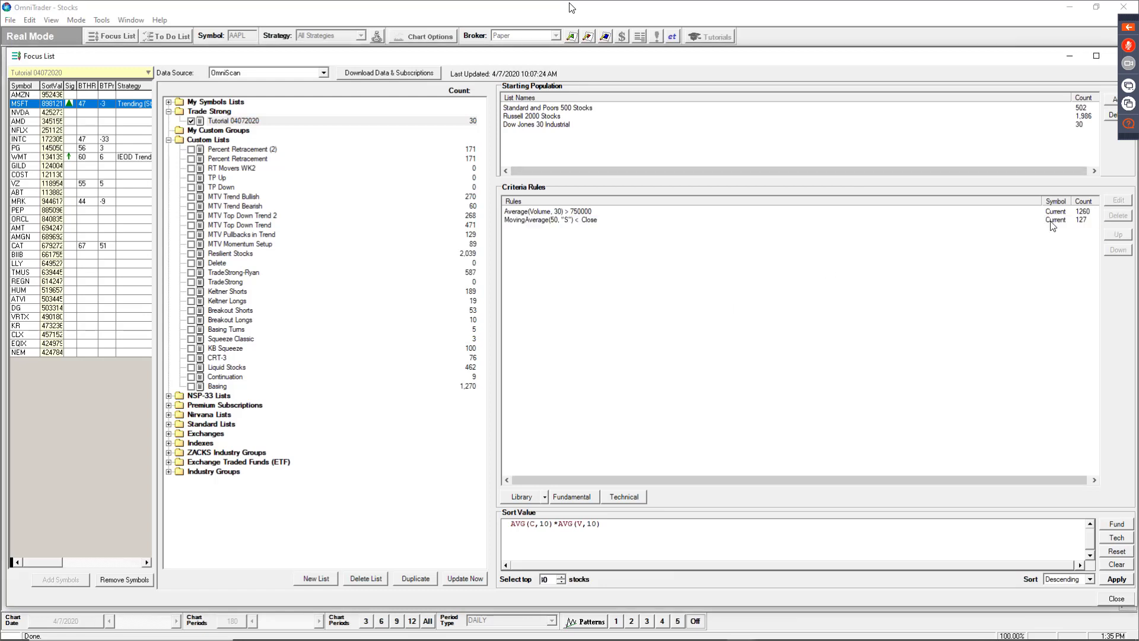
{"action": "left_click", "coordinate": [986, 221]}
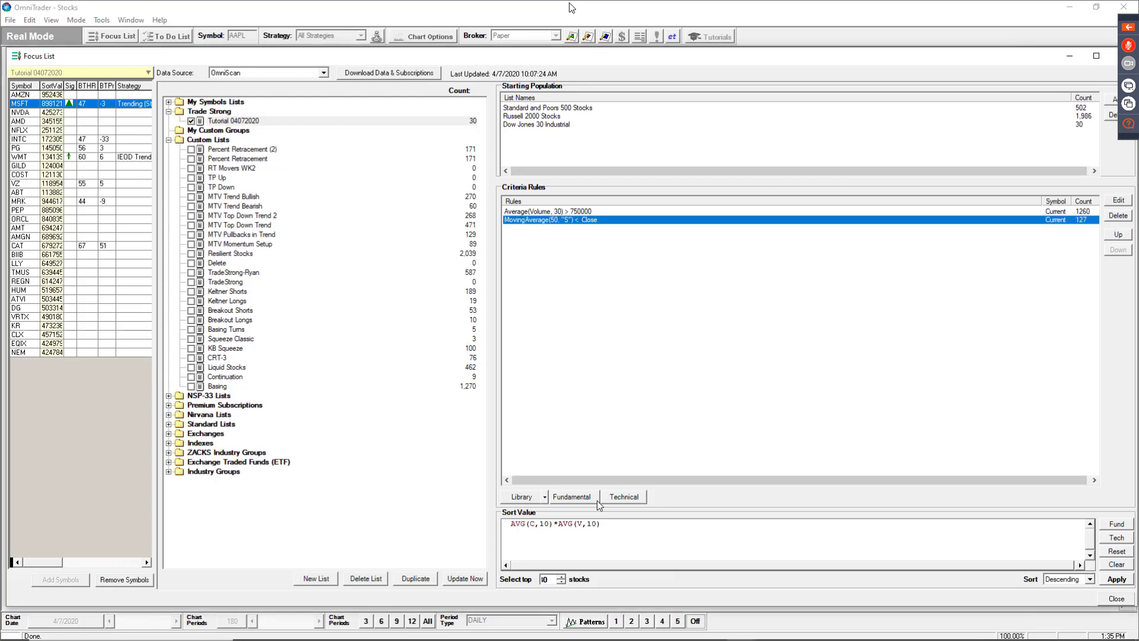
Start another technical rule and insert the SnapPotential building block into its formula
{"action": "left_click", "coordinate": [623, 497]}
{"action": "left_click", "coordinate": [866, 229]}
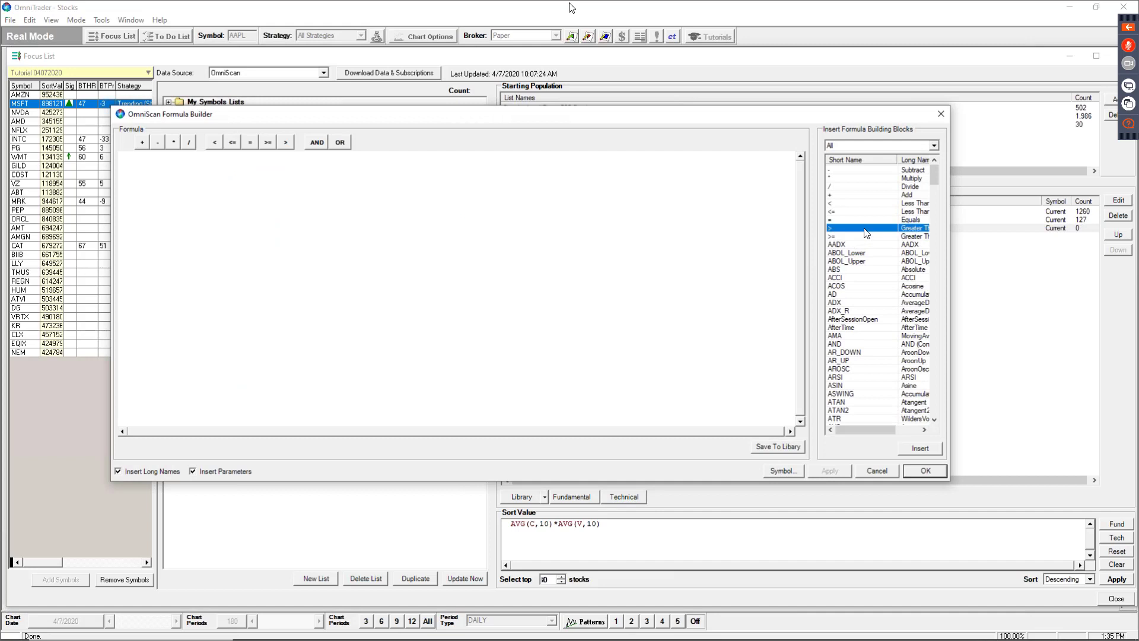
{"action": "key", "text": "s"}
{"action": "key", "text": "n"}
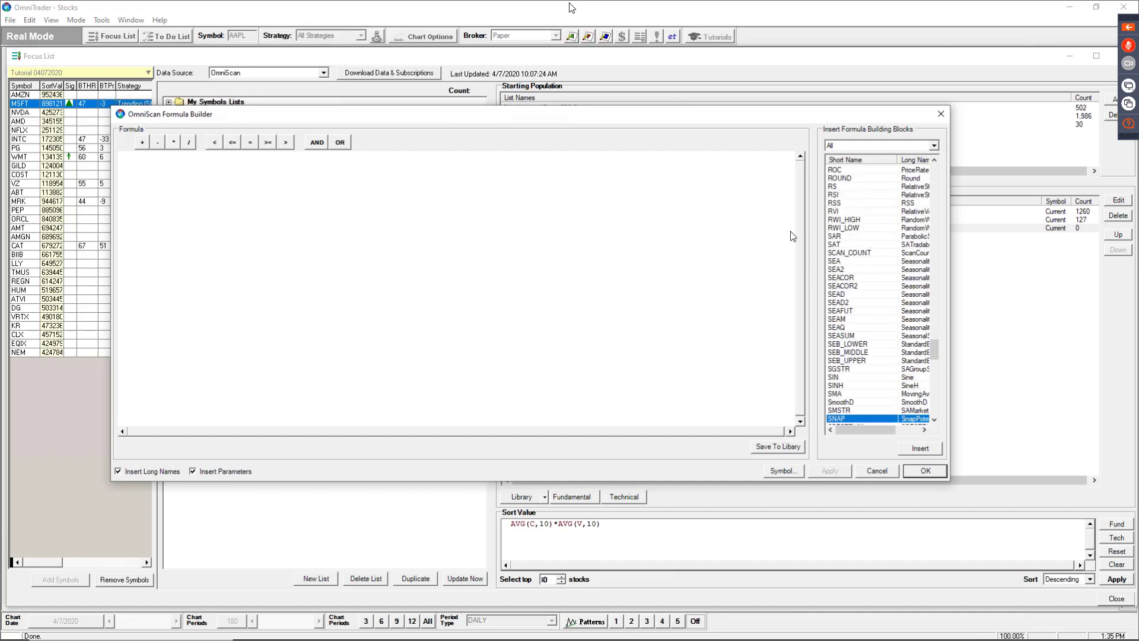
{"action": "double_click", "coordinate": [846, 418]}
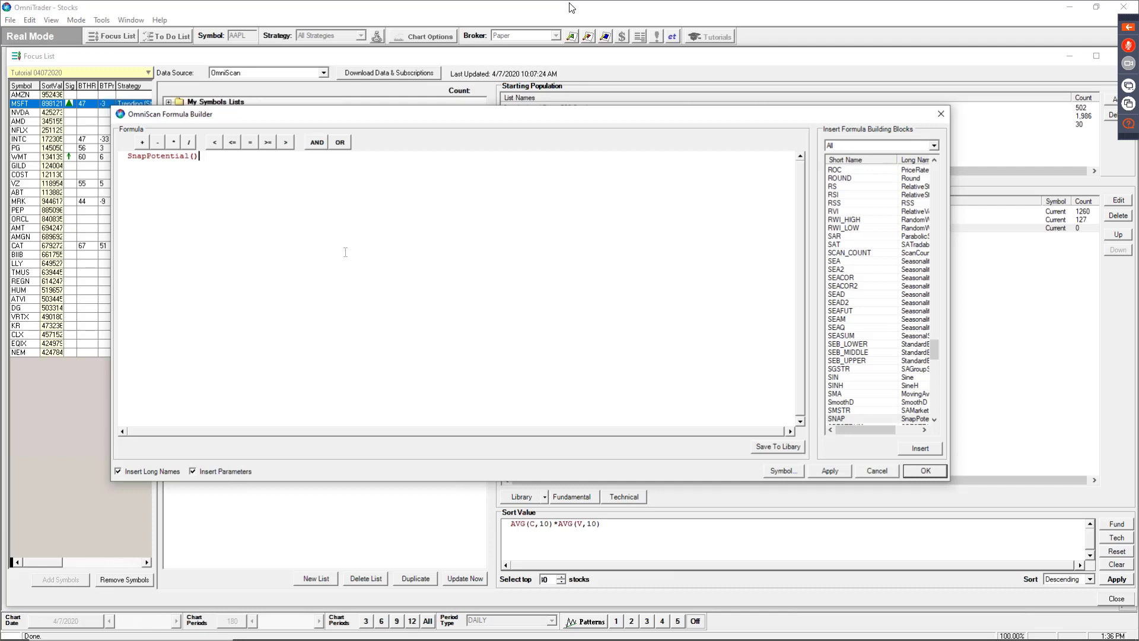
Erase the SnapPotential formula and close the Formula Builder with the rule left empty
{"action": "key", "text": "BackSpace"}
{"action": "key", "text": "BackSpace"}
{"action": "key", "text": "BackSpace"}
{"action": "key", "text": "BackSpace"}
{"action": "key", "text": "BackSpace"}
{"action": "key", "text": "BackSpace"}
{"action": "key", "text": "BackSpace"}
{"action": "key", "text": "BackSpace"}
{"action": "key", "text": "BackSpace"}
{"action": "key", "text": "BackSpace"}
{"action": "key", "text": "BackSpace"}
{"action": "key", "text": "BackSpace"}
{"action": "key", "text": "BackSpace"}
{"action": "key", "text": "BackSpace"}
{"action": "key", "text": "BackSpace"}
{"action": "left_click", "coordinate": [924, 470]}
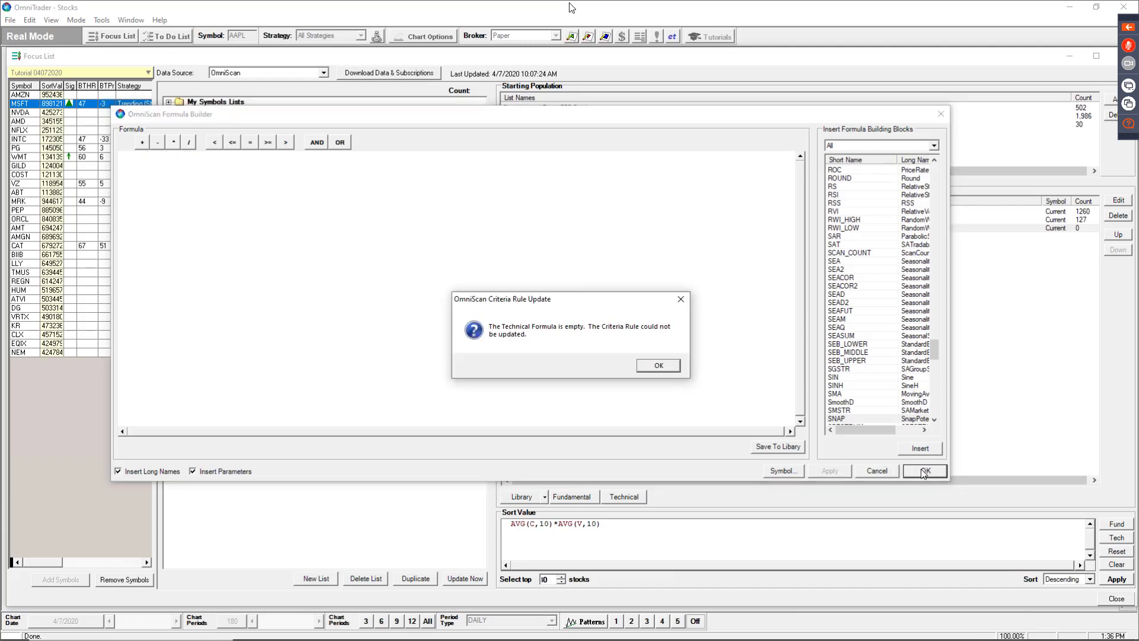
{"action": "left_click", "coordinate": [681, 298]}
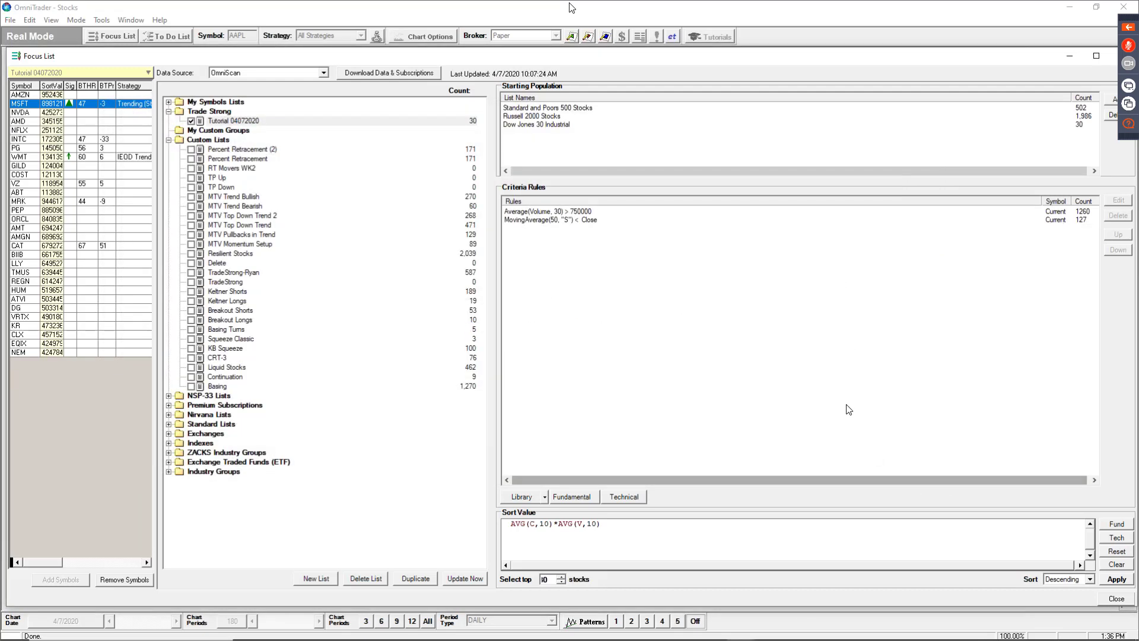
Apply the sort value settings to the Tutorial 04072020 list
{"action": "left_click", "coordinate": [1115, 580]}
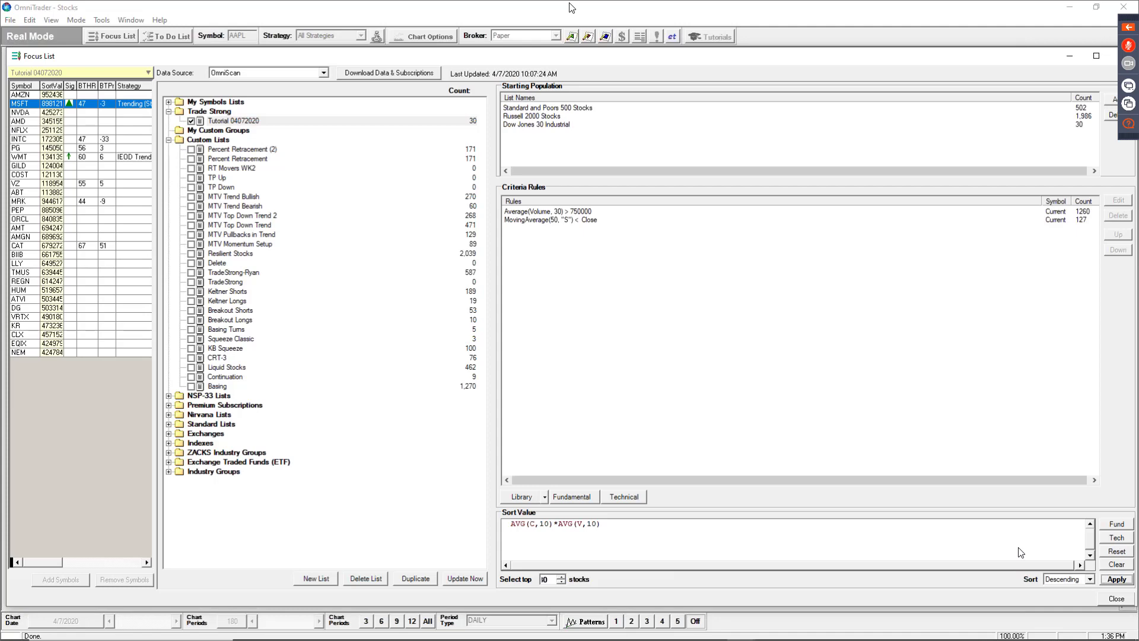
Close the list setup window and add the SnapAnalyzer SA Group Strength indicator to the AAPL chart, updating the template
{"action": "left_click", "coordinate": [1115, 600]}
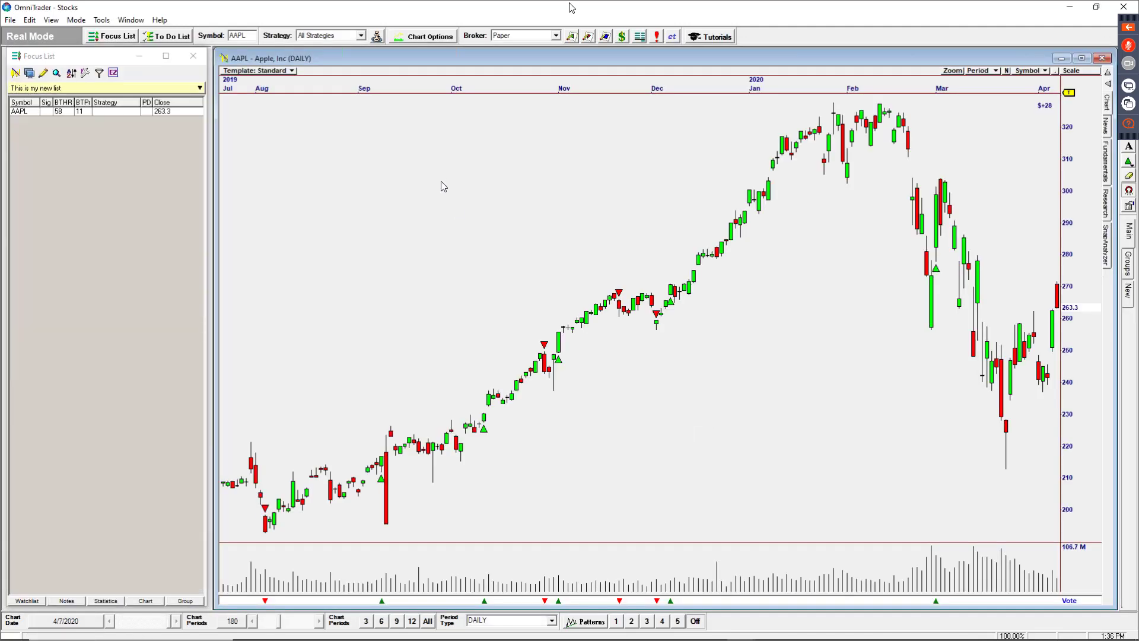
{"action": "right_click", "coordinate": [442, 178]}
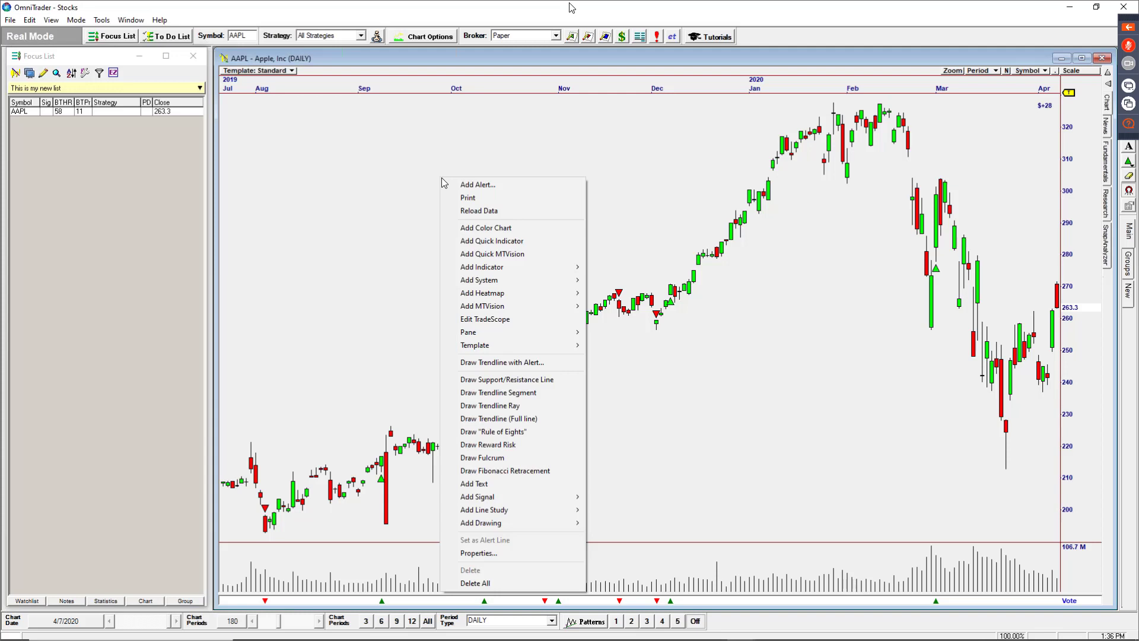
{"action": "left_click", "coordinate": [417, 149]}
{"action": "right_click", "coordinate": [447, 149]}
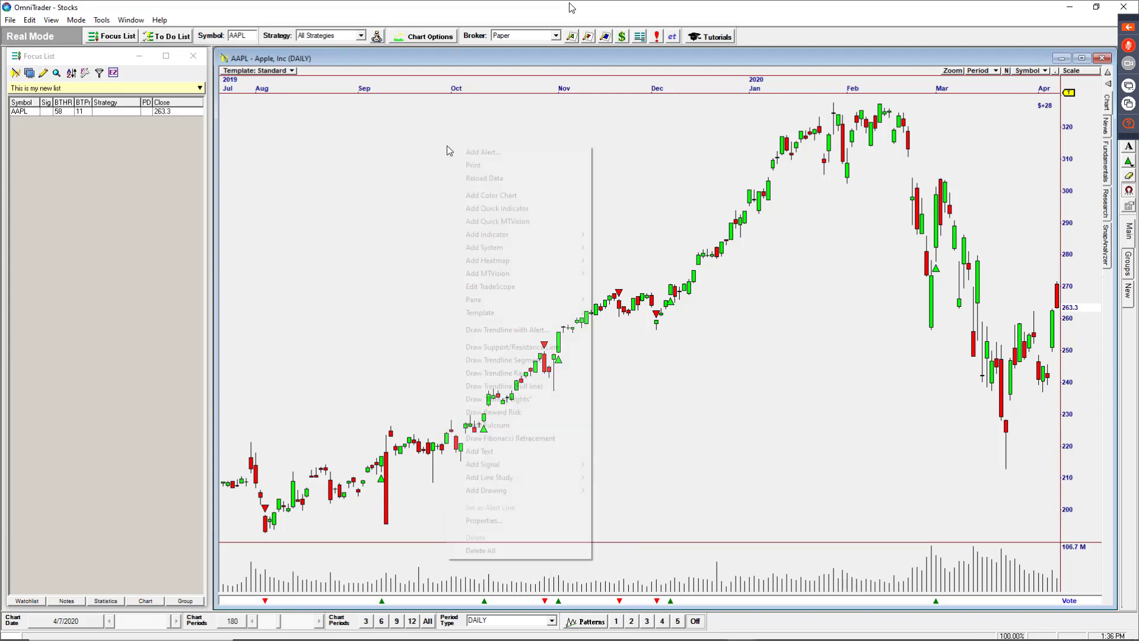
{"action": "mouse_move", "coordinate": [498, 236]}
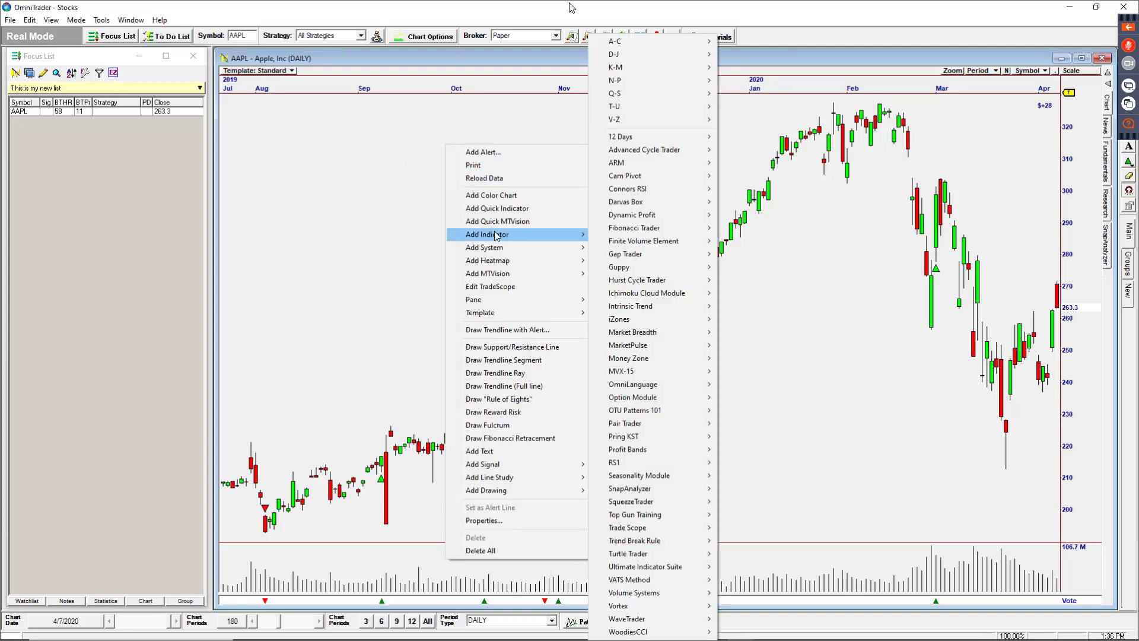
{"action": "mouse_move", "coordinate": [652, 311]}
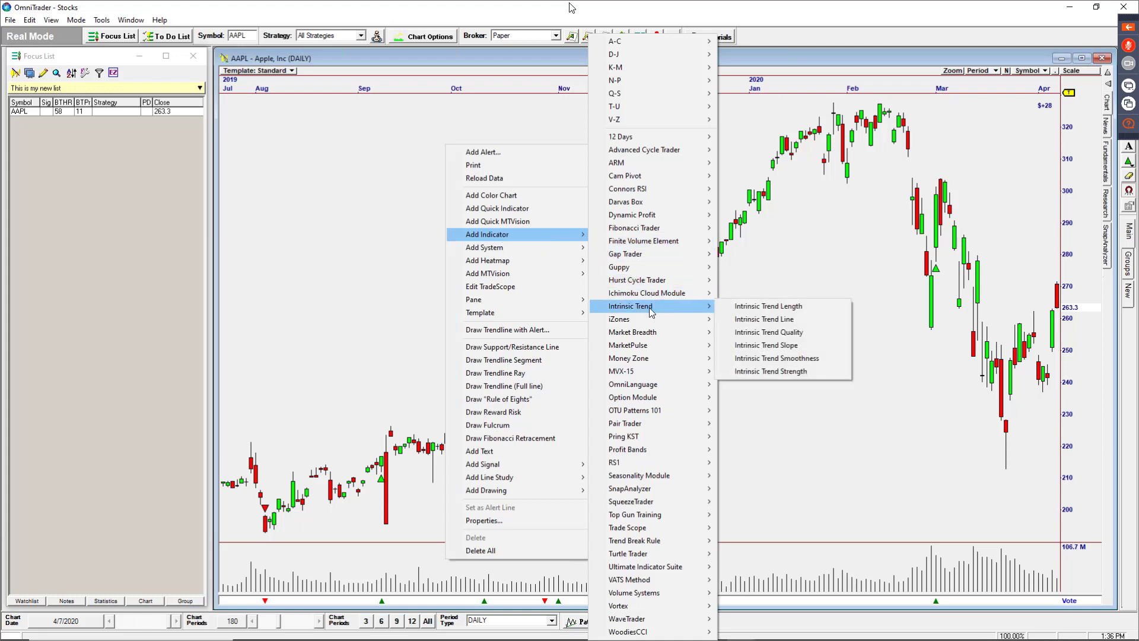
{"action": "mouse_move", "coordinate": [662, 493]}
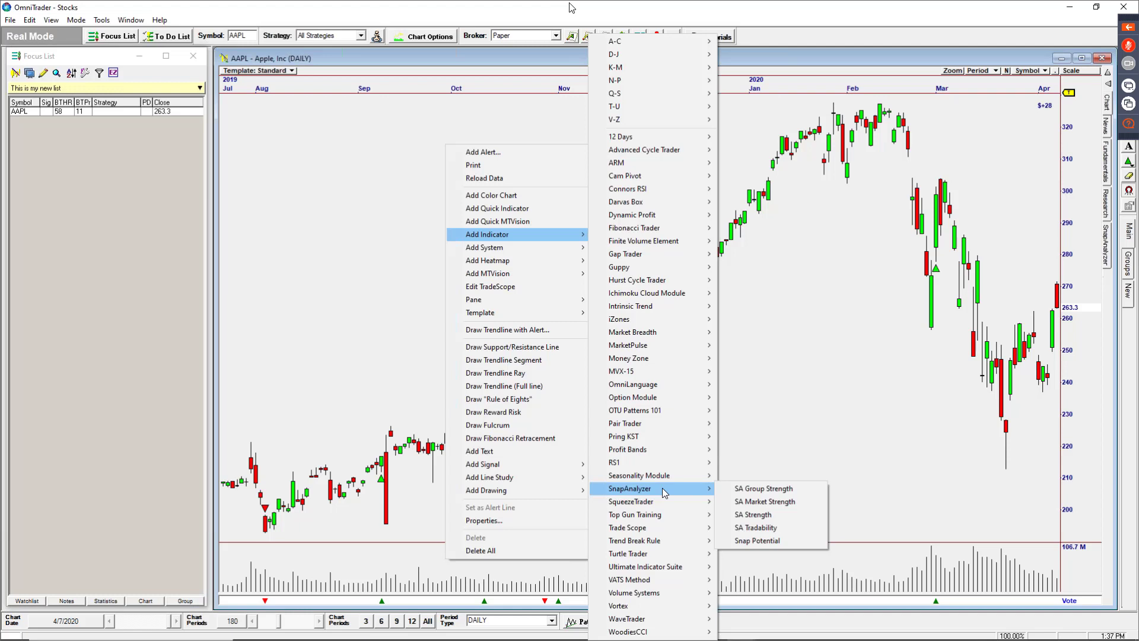
{"action": "left_click", "coordinate": [789, 490]}
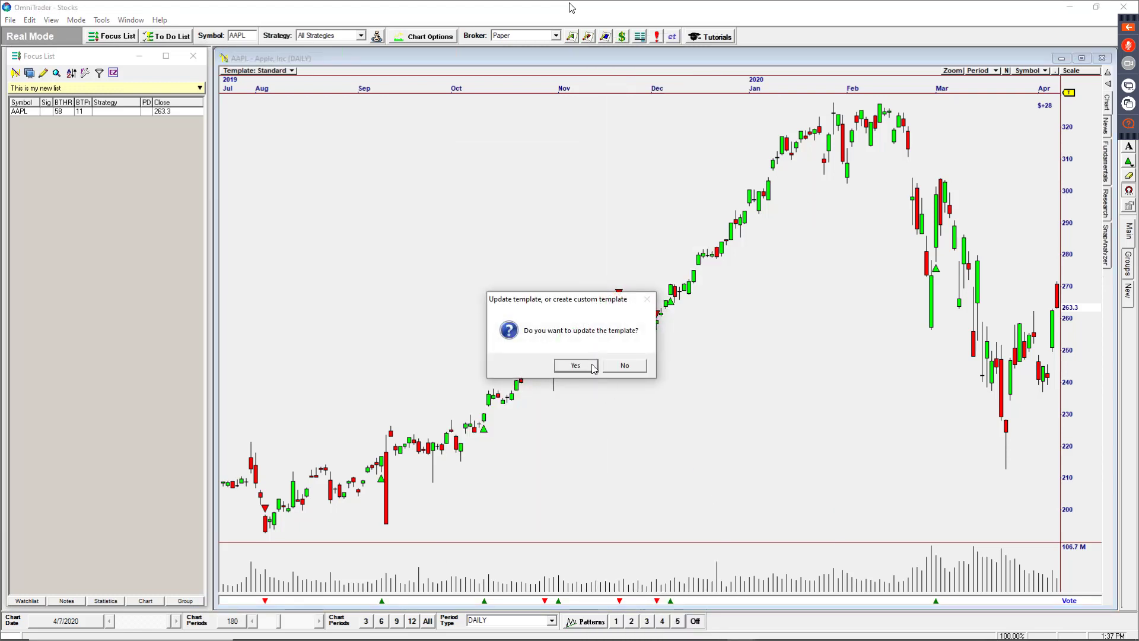
{"action": "left_click", "coordinate": [584, 366]}
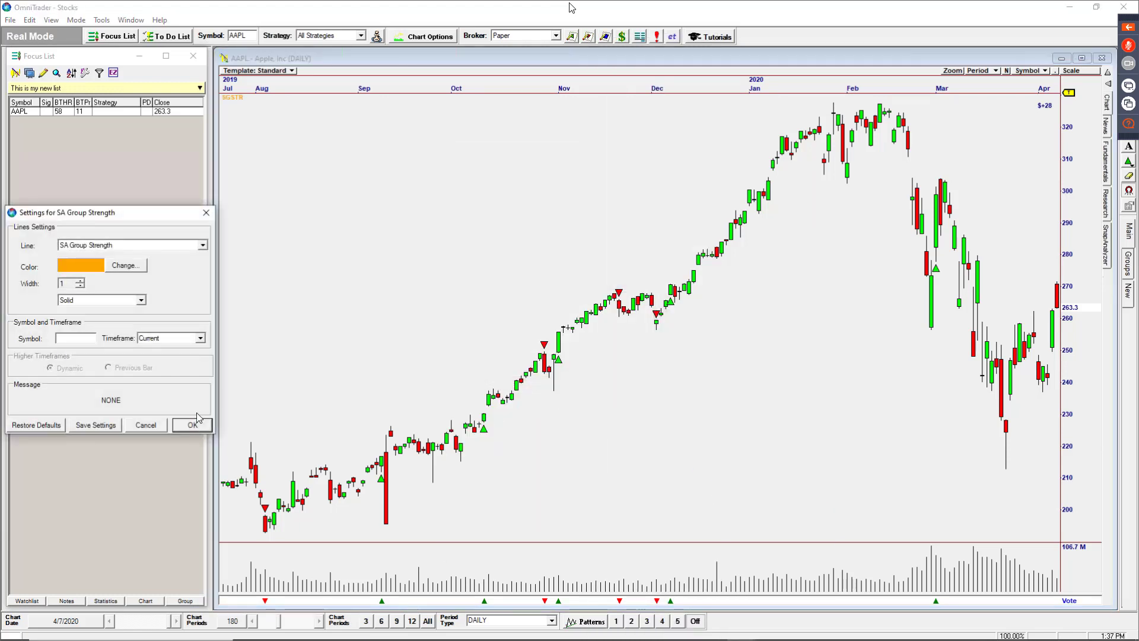
{"action": "left_click_drag", "start_coordinate": [172, 213], "coordinate": [498, 144]}
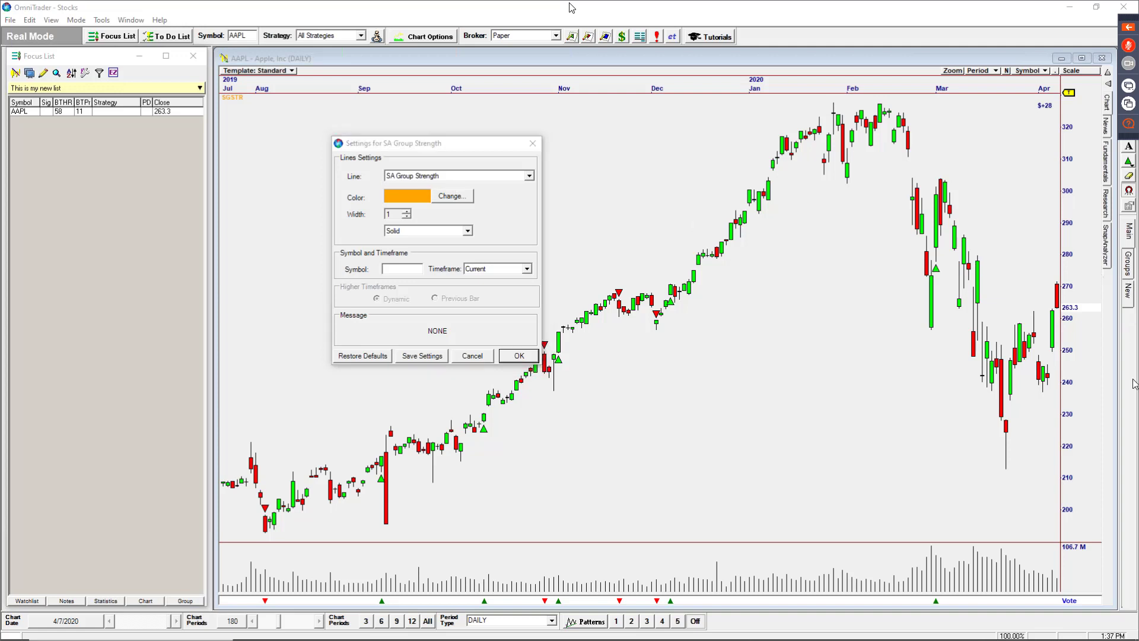
{"action": "left_click", "coordinate": [530, 358]}
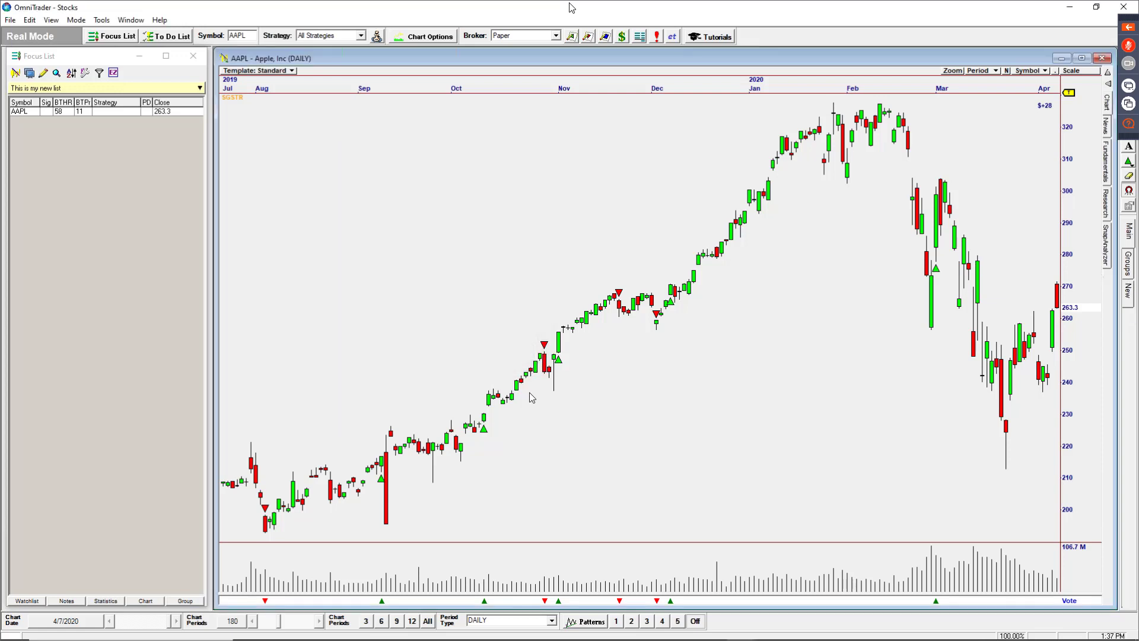
Add the SnapAnalyzer SA Market Strength indicator with market symbol $SPX to the AAPL chart, updating the template
{"action": "right_click", "coordinate": [423, 158]}
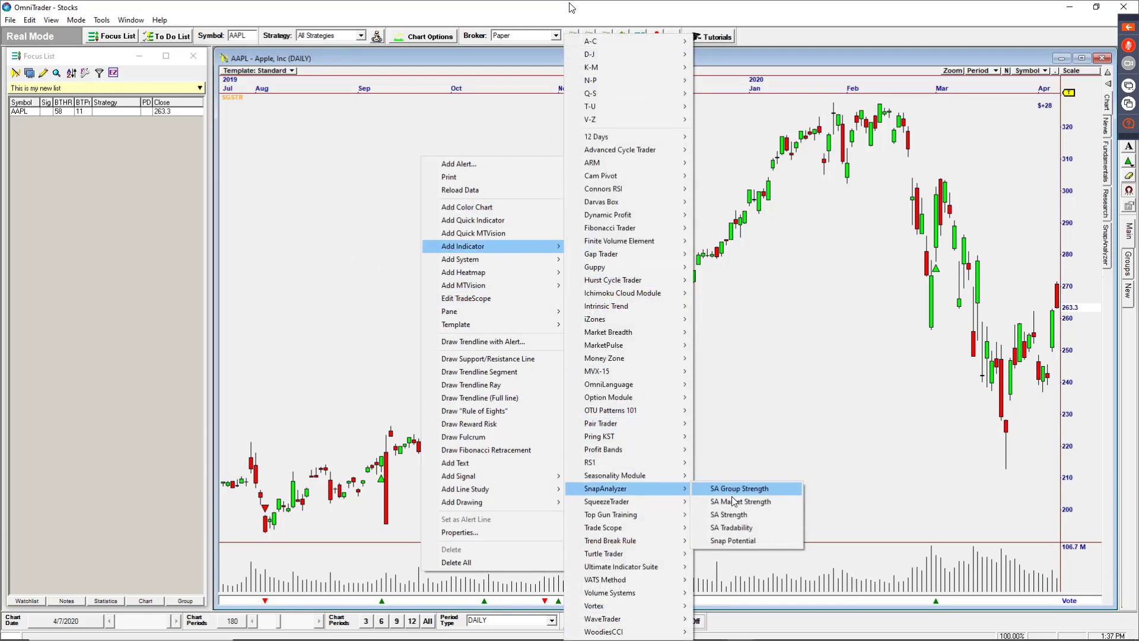
{"action": "left_click", "coordinate": [735, 502]}
{"action": "left_click", "coordinate": [577, 365]}
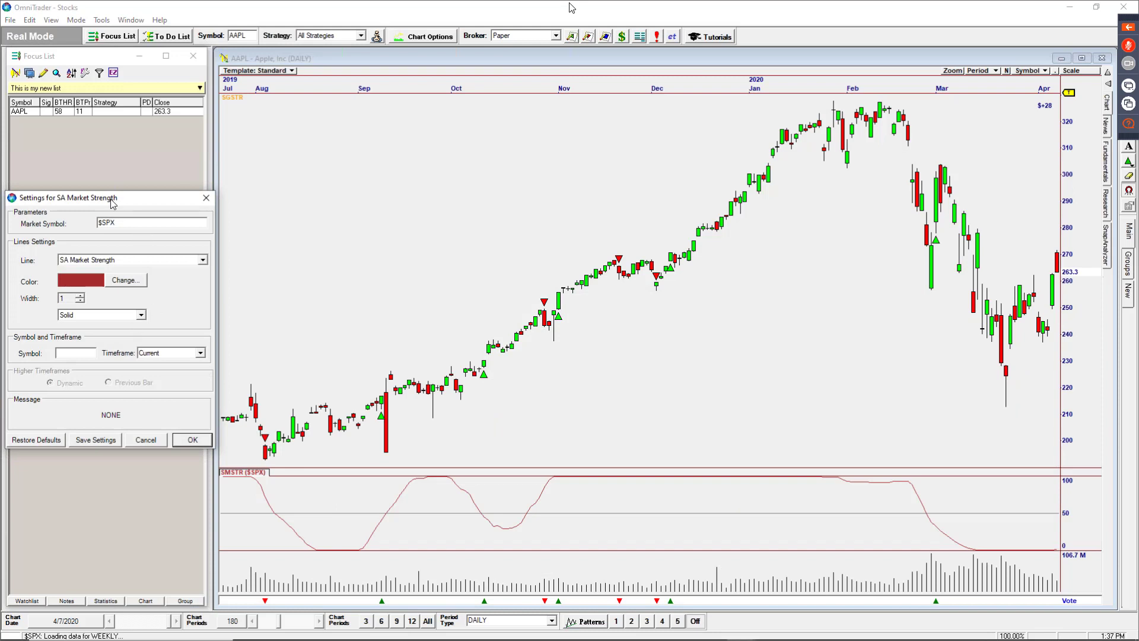
{"action": "left_click_drag", "start_coordinate": [112, 202], "coordinate": [334, 164]}
{"action": "left_click", "coordinate": [354, 221]}
{"action": "left_click", "coordinate": [354, 221]}
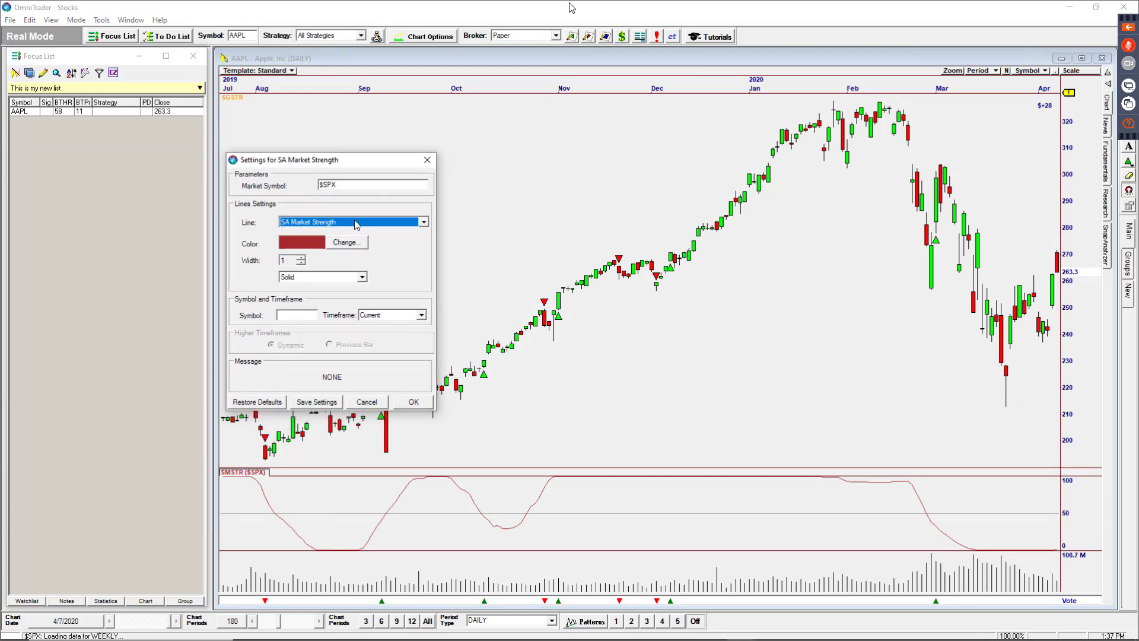
{"action": "left_click", "coordinate": [356, 222]}
{"action": "left_click", "coordinate": [356, 222]}
{"action": "left_click", "coordinate": [356, 223]}
{"action": "left_click", "coordinate": [368, 407]}
{"action": "left_click", "coordinate": [362, 403]}
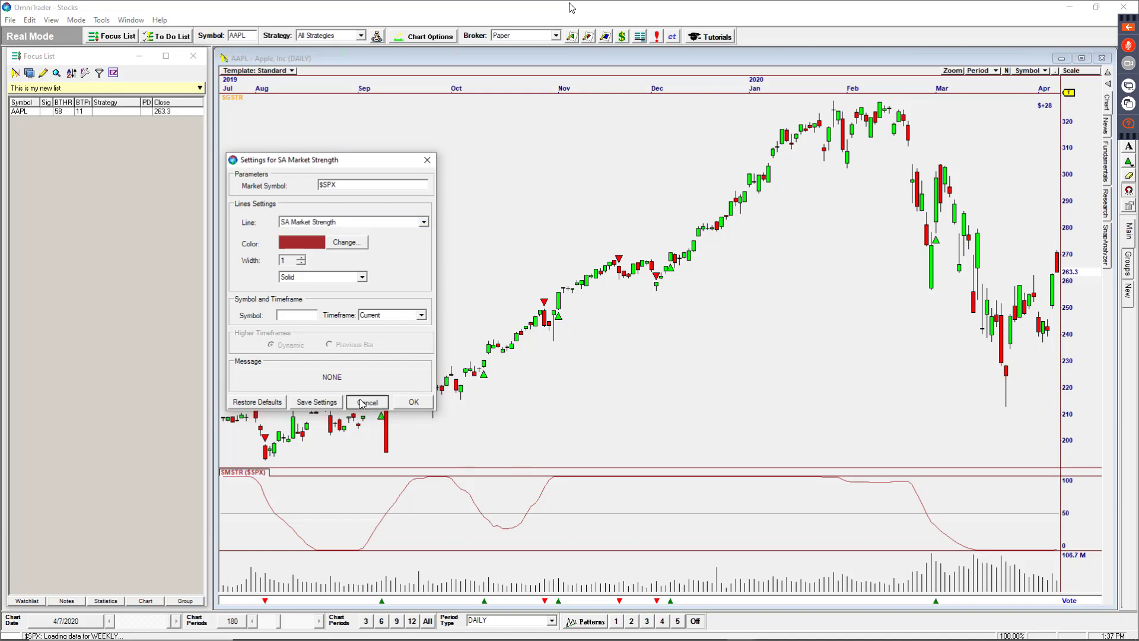
{"action": "left_click", "coordinate": [462, 492]}
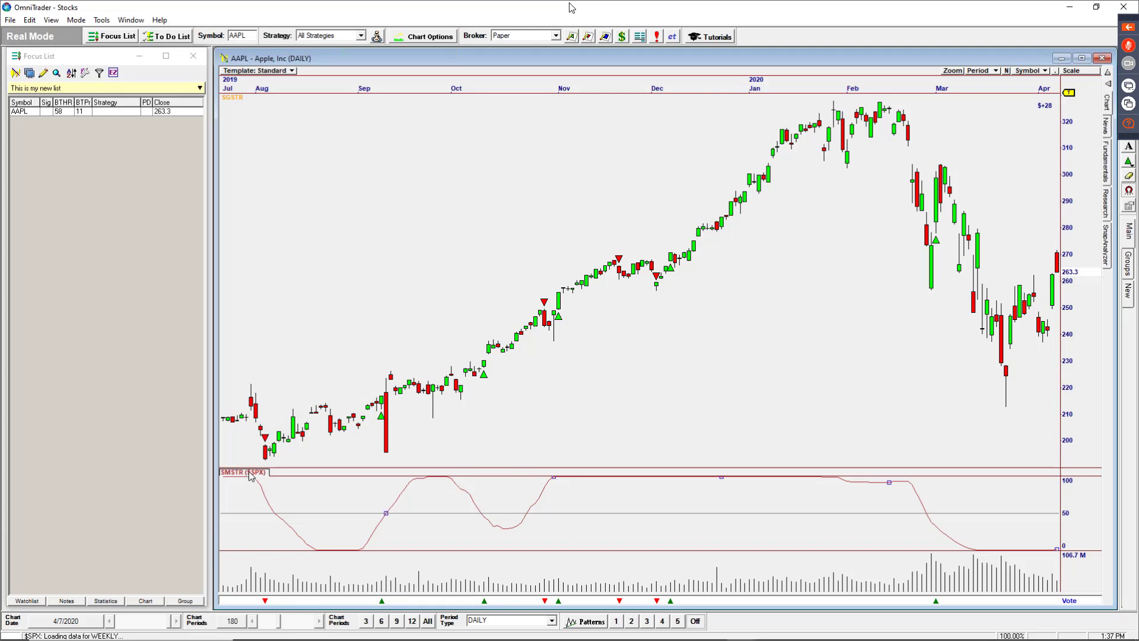
Add the SnapAnalyzer SA Strength indicator to the AAPL chart with its default settings, updating the template
{"action": "right_click", "coordinate": [382, 272]}
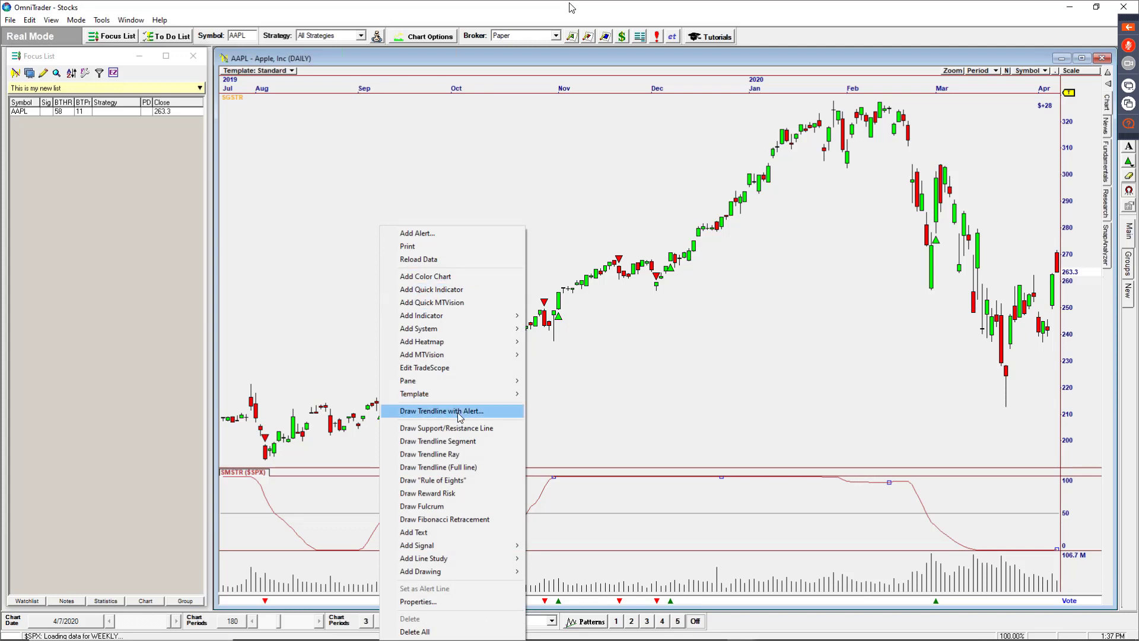
{"action": "mouse_move", "coordinate": [392, 316]}
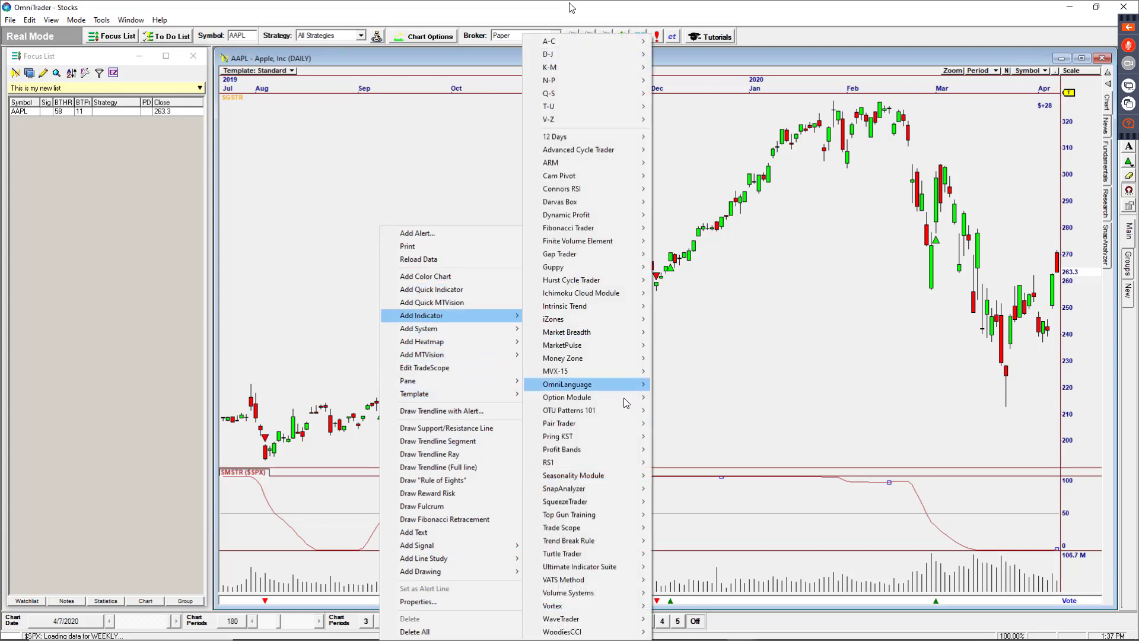
{"action": "mouse_move", "coordinate": [597, 495]}
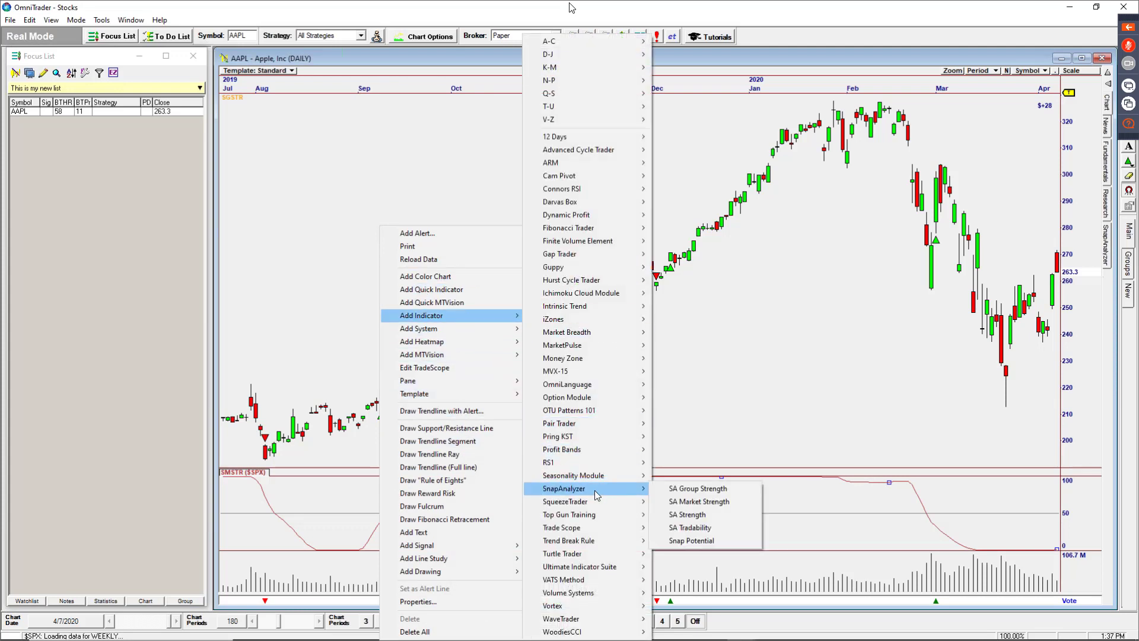
{"action": "left_click", "coordinate": [693, 515]}
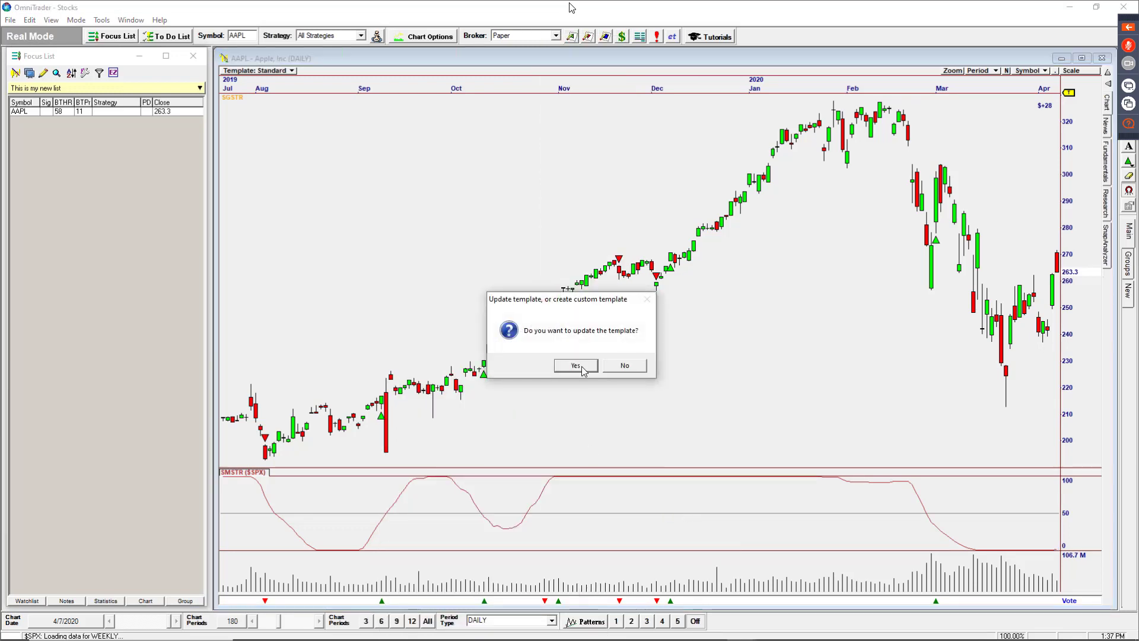
{"action": "left_click", "coordinate": [581, 366]}
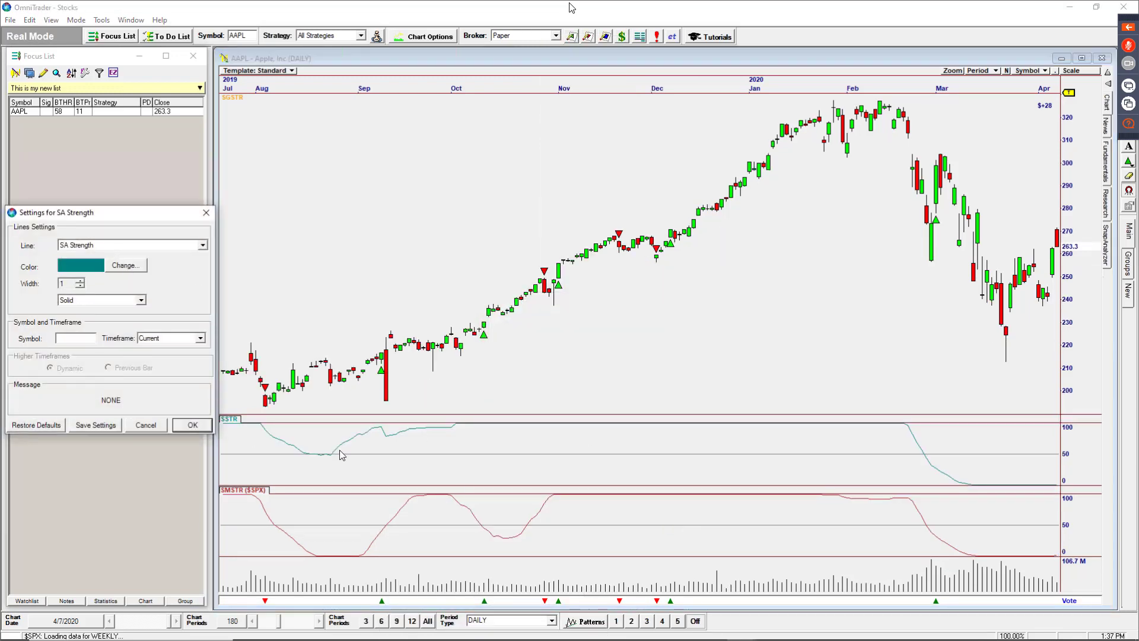
{"action": "left_click", "coordinate": [203, 246]}
{"action": "left_click", "coordinate": [203, 246]}
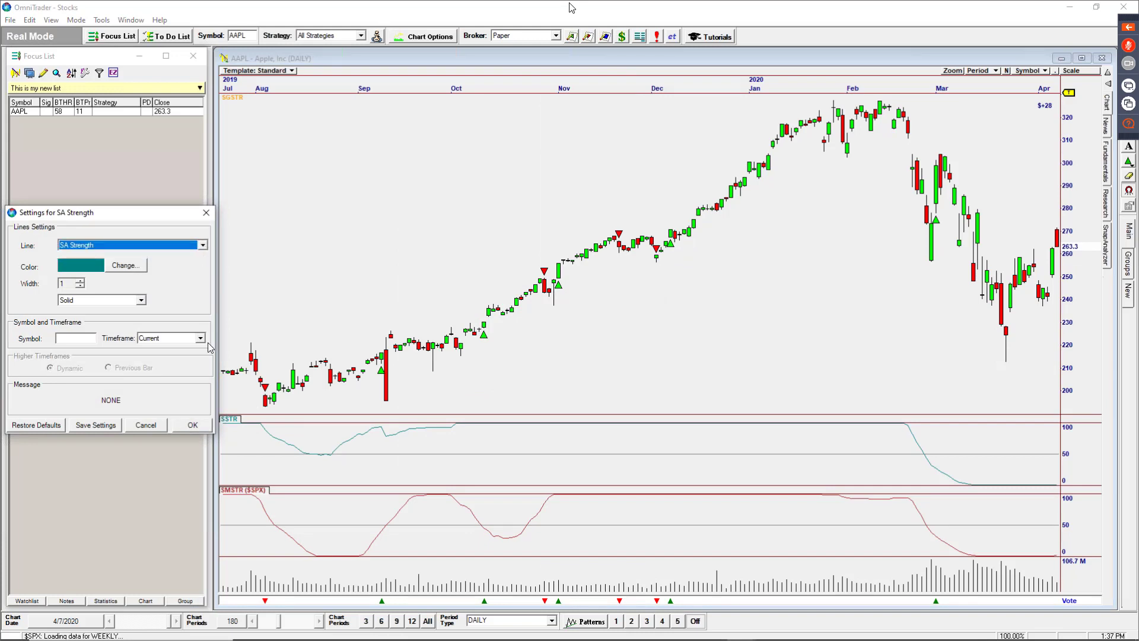
{"action": "left_click", "coordinate": [193, 425]}
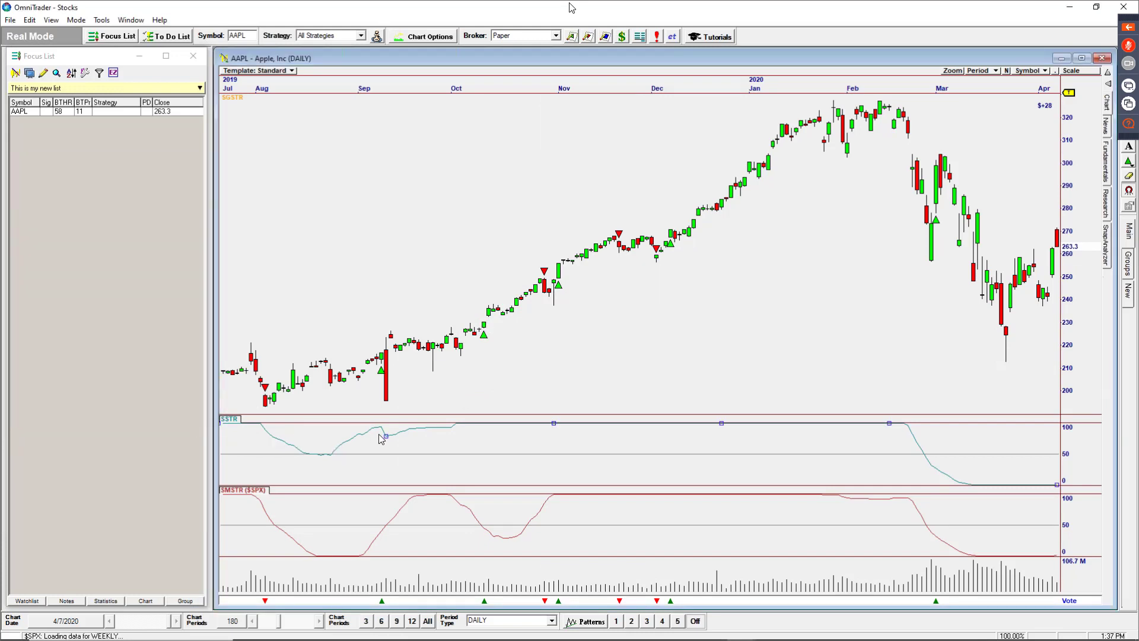
Add the SnapAnalyzer SA Tradability indicator to the AAPL chart, updating the template, and dismiss its settings
{"action": "right_click", "coordinate": [455, 246]}
{"action": "mouse_move", "coordinate": [501, 317]}
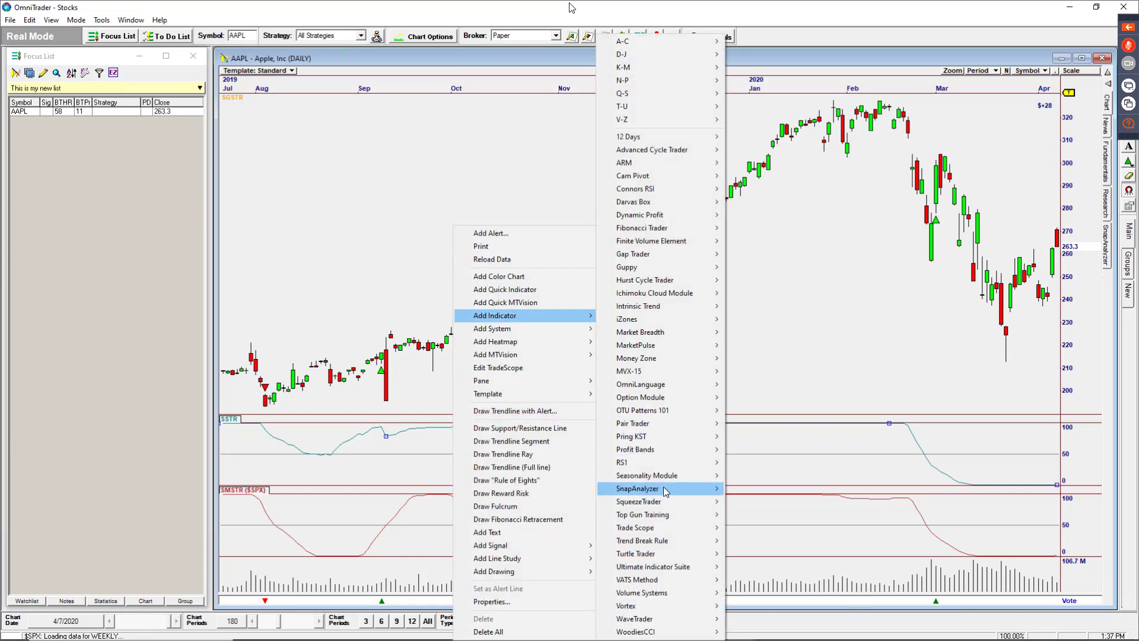
{"action": "mouse_move", "coordinate": [665, 491]}
{"action": "left_click", "coordinate": [766, 523]}
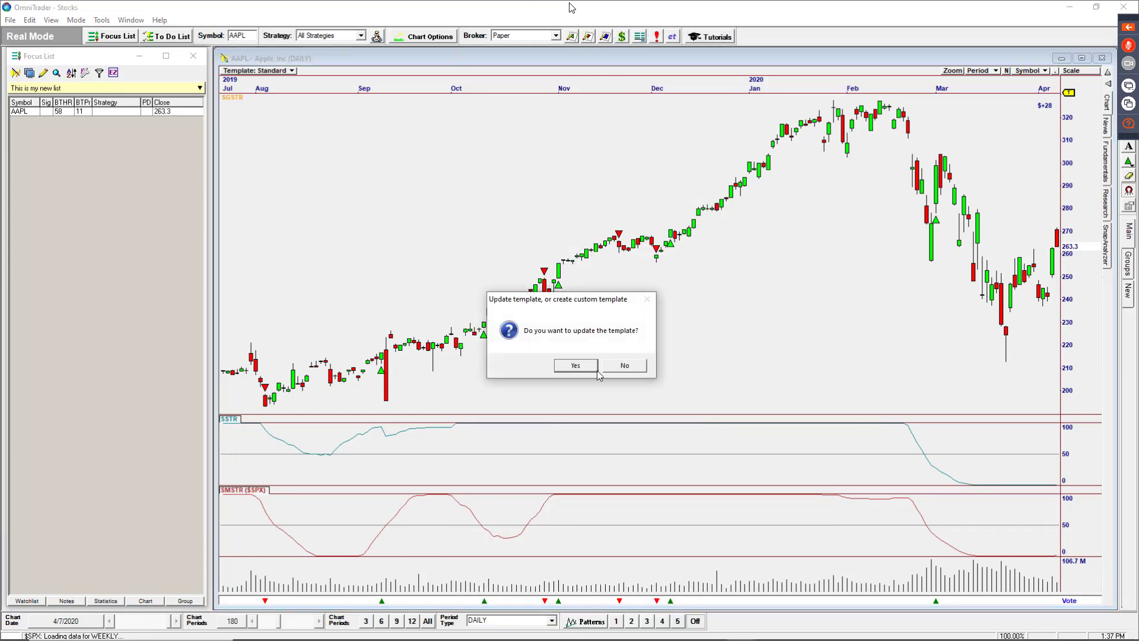
{"action": "left_click", "coordinate": [576, 366]}
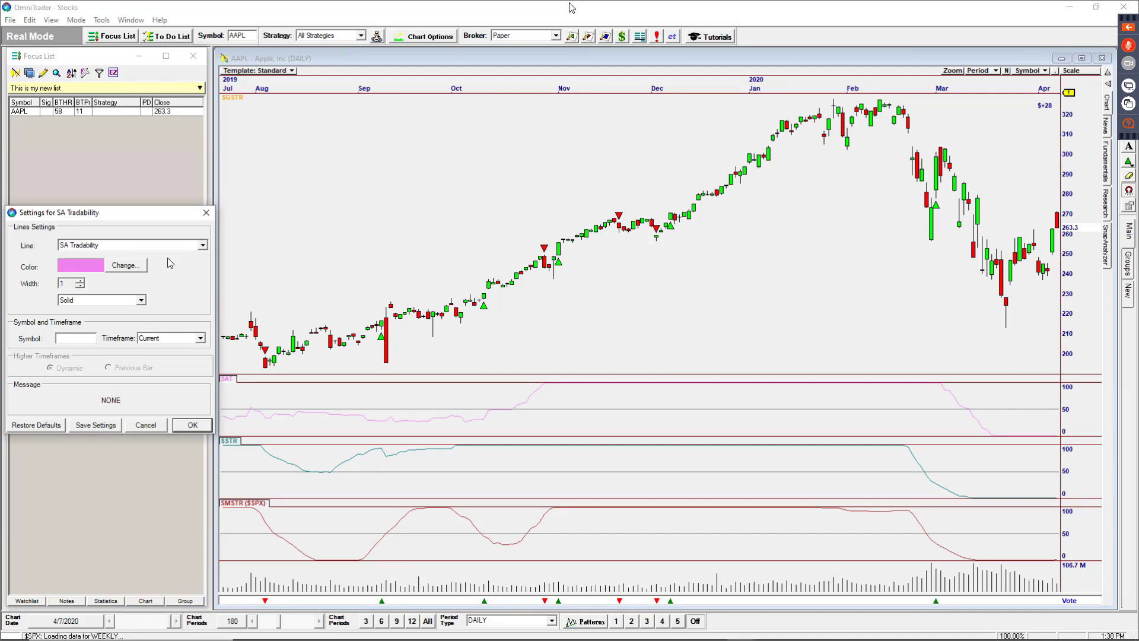
{"action": "left_click", "coordinate": [155, 426]}
Start adding another indicator to the AAPL chart
{"action": "right_click", "coordinate": [428, 165]}
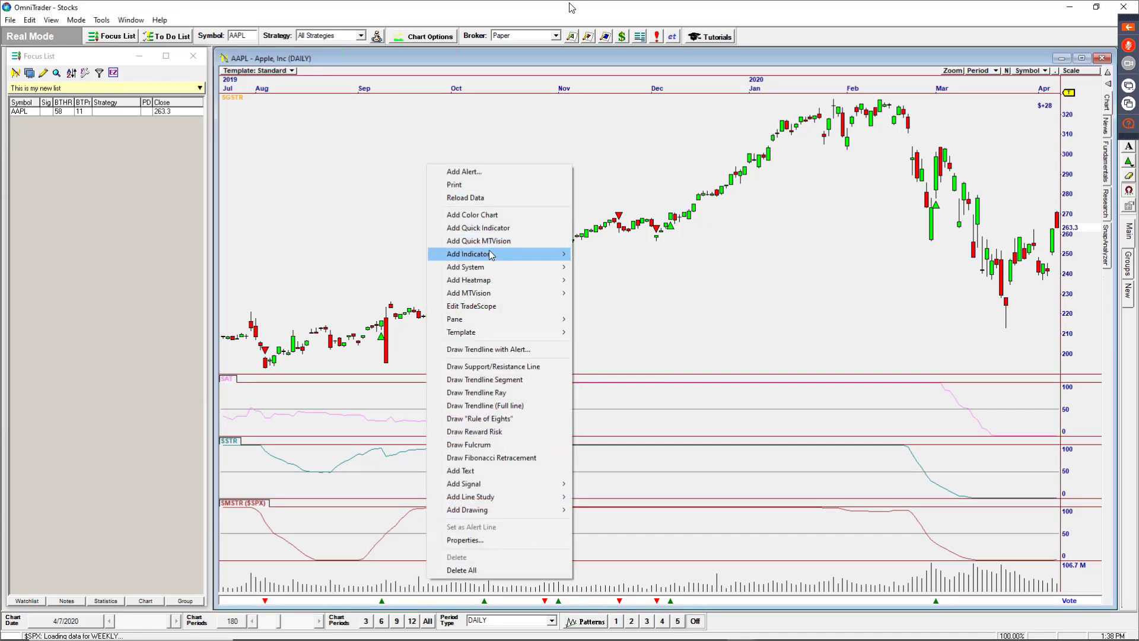
Add the MACD indicator to the AAPL chart with short periods 12 and long periods 26
{"action": "mouse_move", "coordinate": [535, 261]}
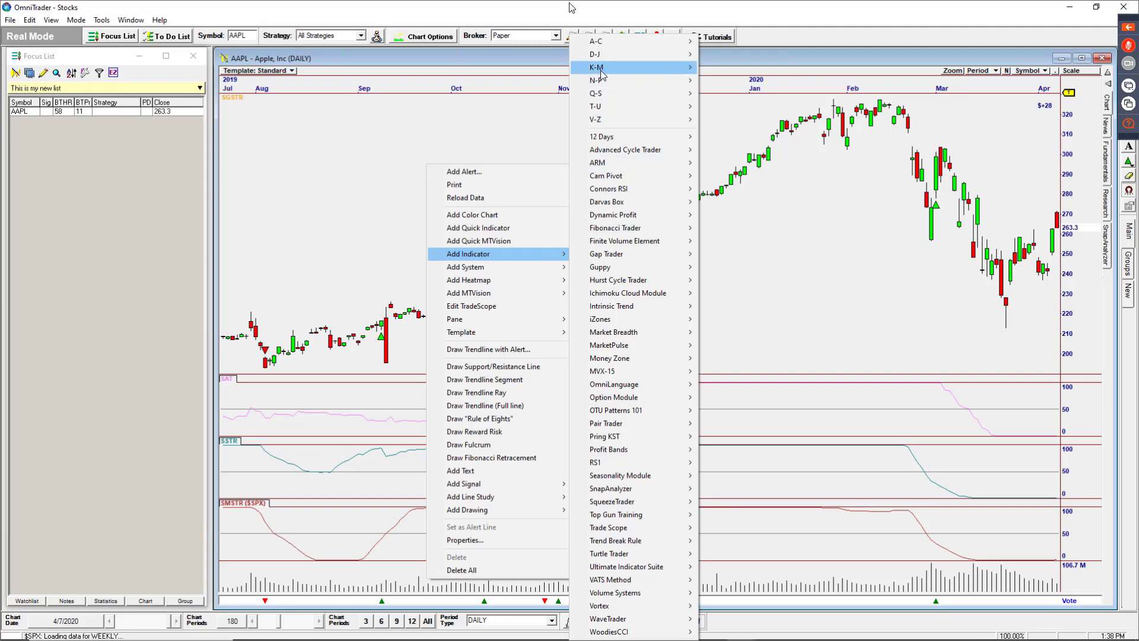
{"action": "mouse_move", "coordinate": [629, 67]}
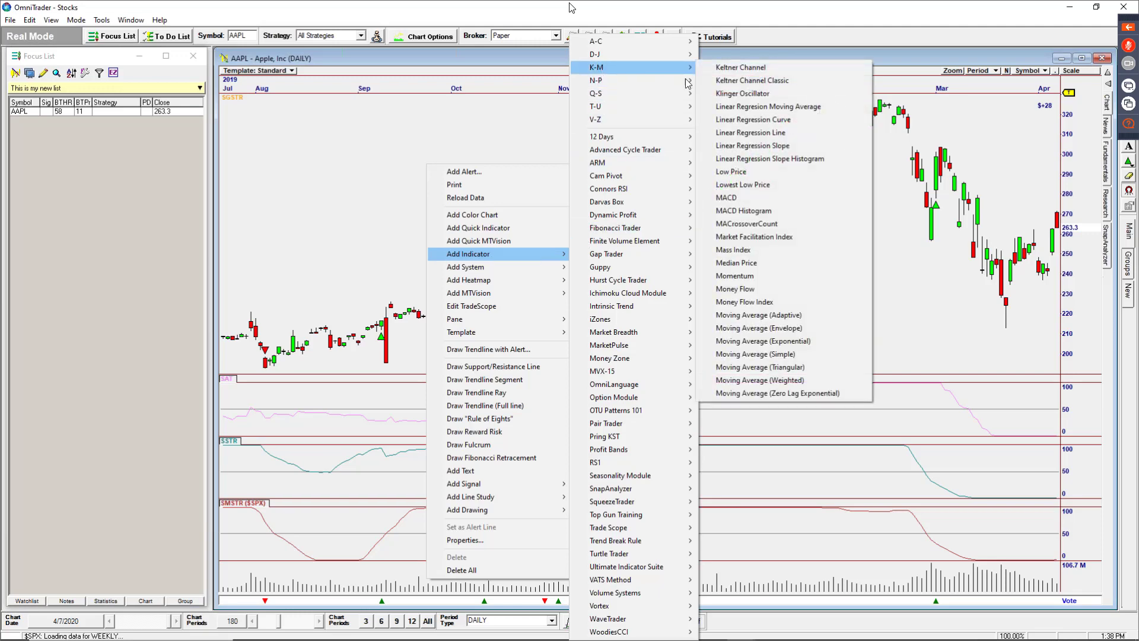
{"action": "left_click", "coordinate": [758, 200]}
{"action": "left_click", "coordinate": [579, 366]}
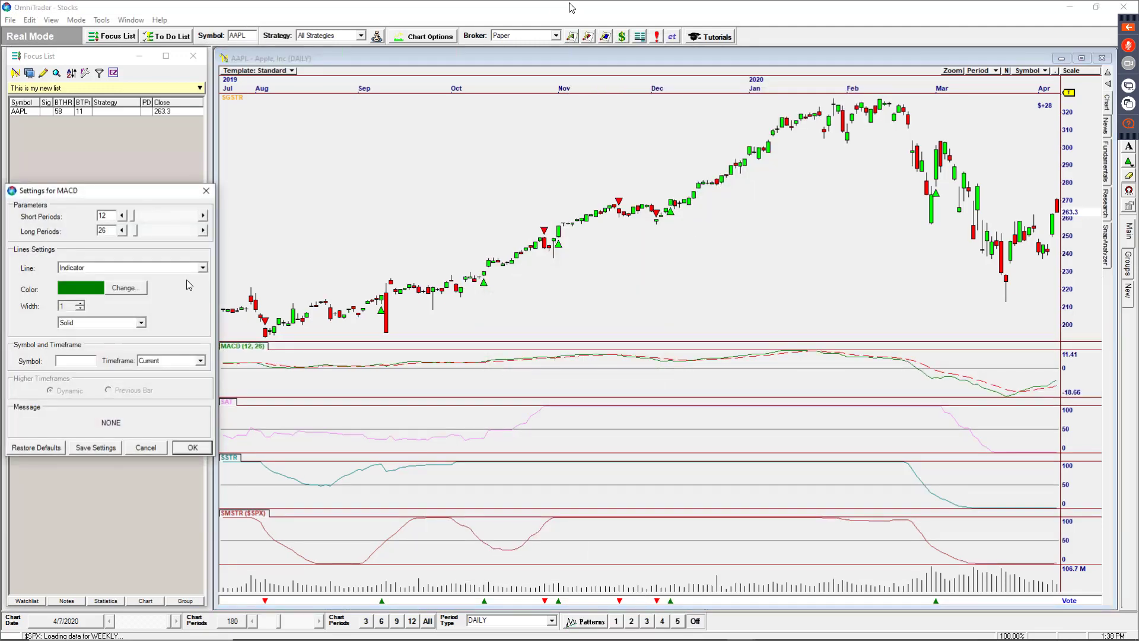
{"action": "left_click_drag", "start_coordinate": [109, 191], "coordinate": [414, 146]}
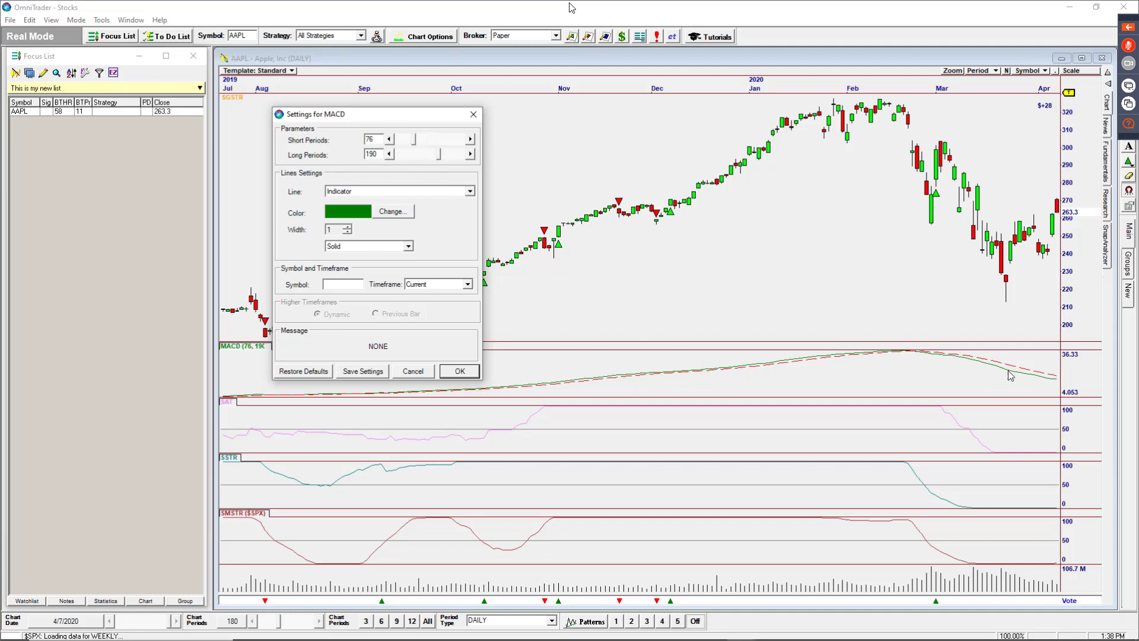
{"action": "left_click", "coordinate": [415, 372]}
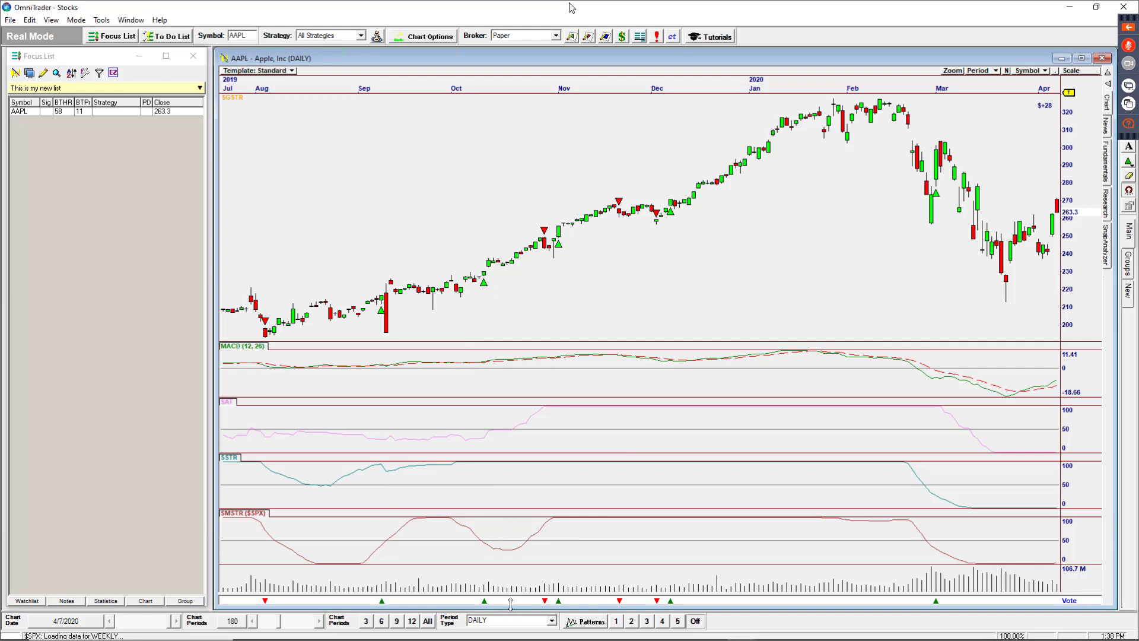
Open the Focus List in its list-editing view and fit its window over the chart
{"action": "left_click", "coordinate": [29, 19]}
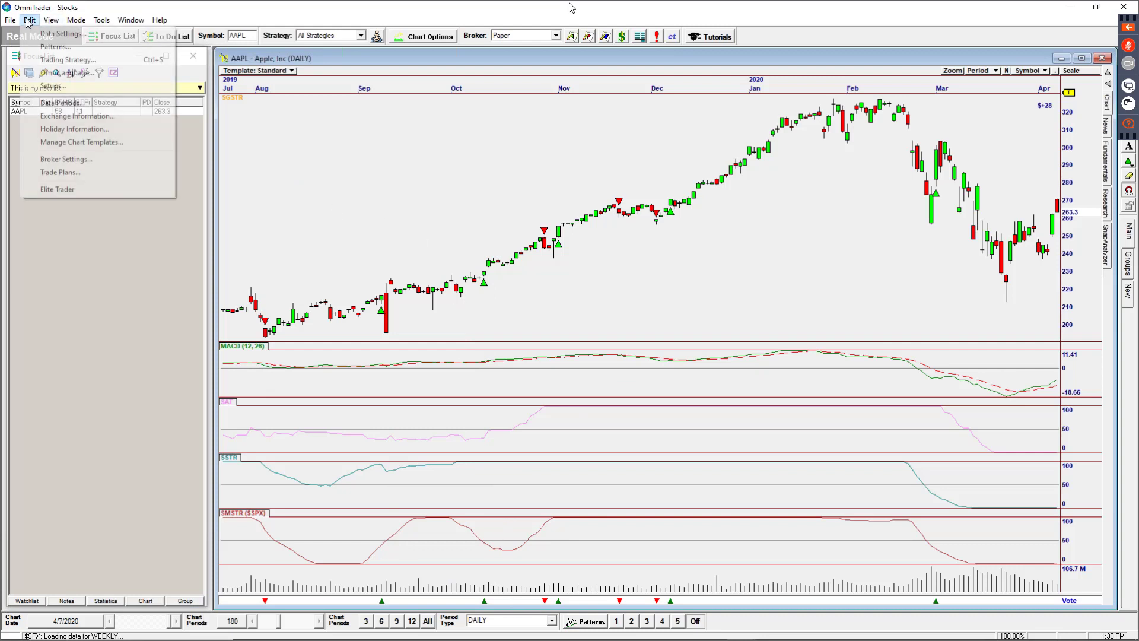
{"action": "left_click", "coordinate": [463, 147]}
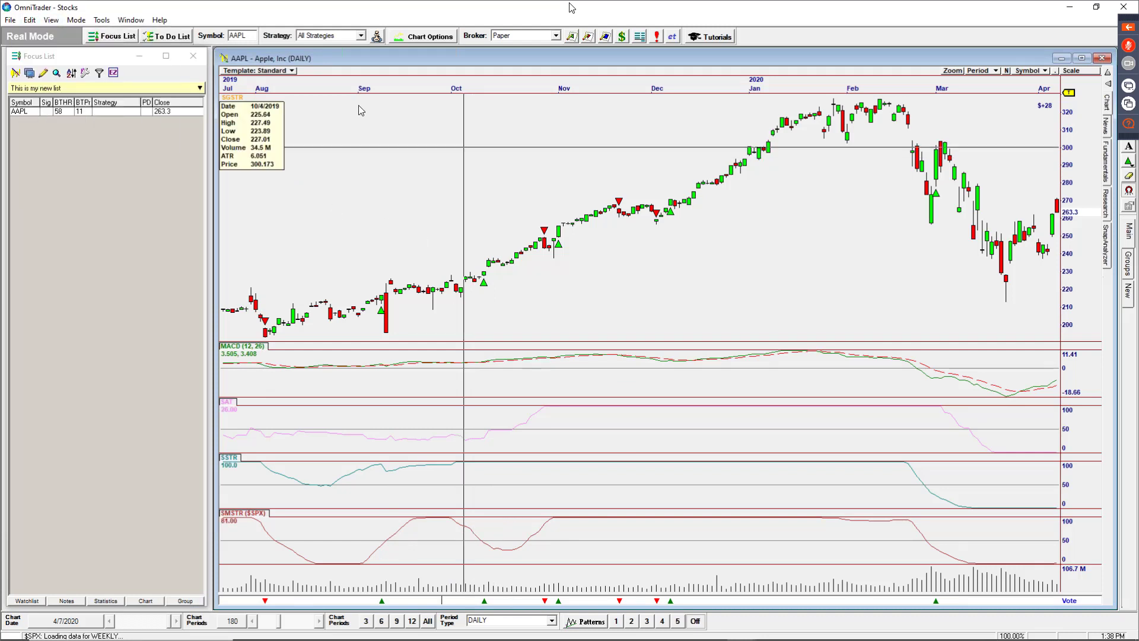
{"action": "left_click", "coordinate": [43, 73]}
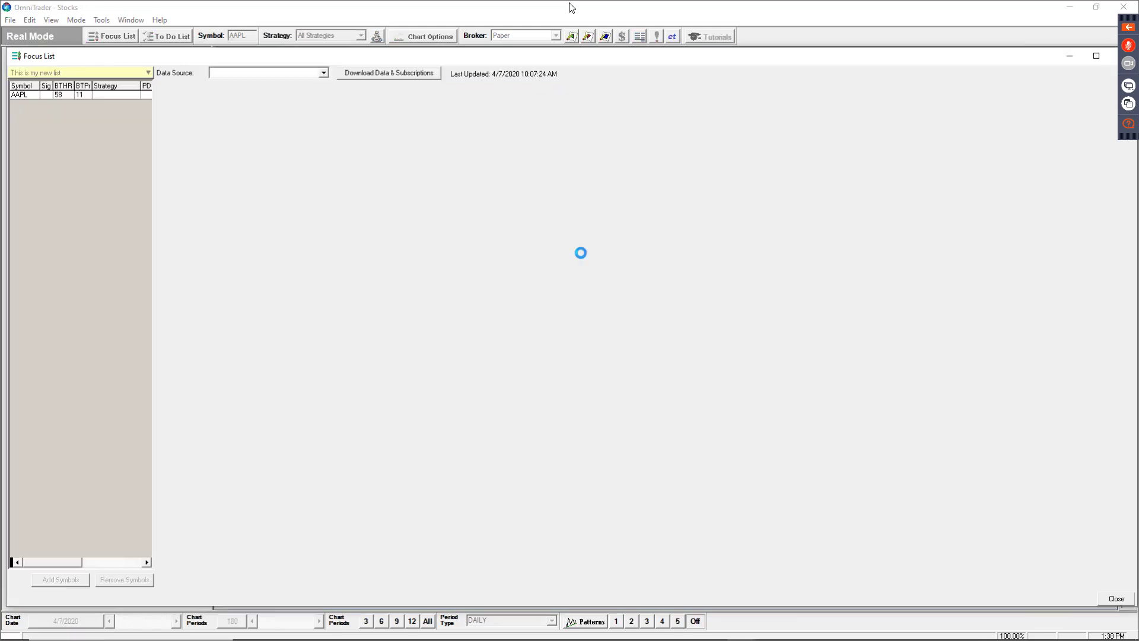
{"action": "left_click_drag", "start_coordinate": [578, 64], "coordinate": [656, 86]}
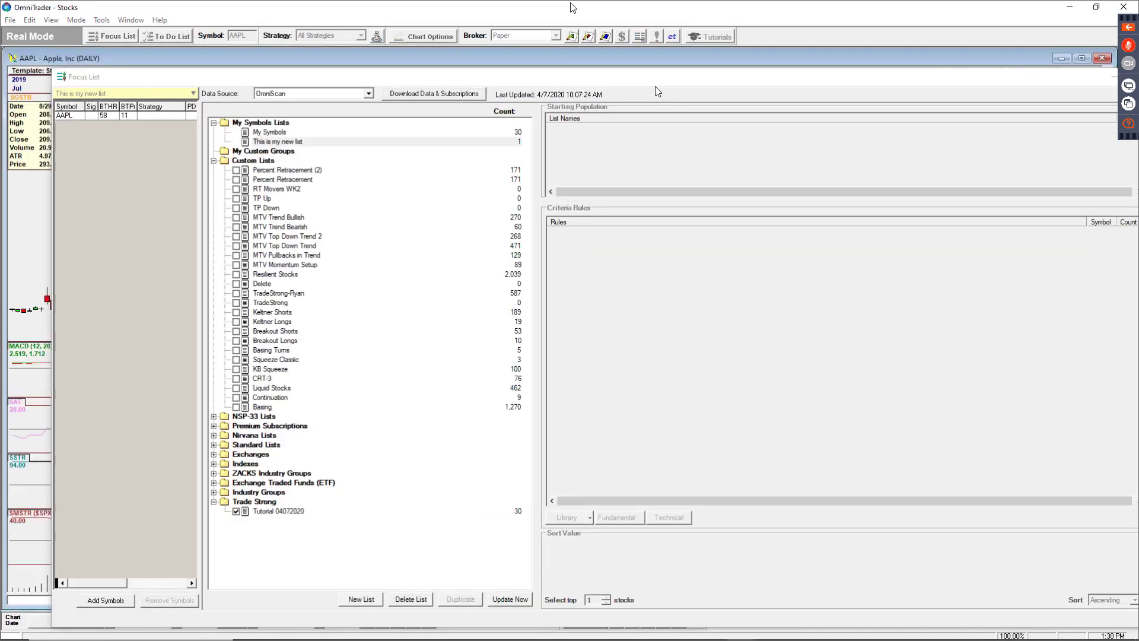
{"action": "left_click_drag", "start_coordinate": [87, 74], "coordinate": [290, 84]}
{"action": "left_click_drag", "start_coordinate": [535, 94], "coordinate": [369, 76]}
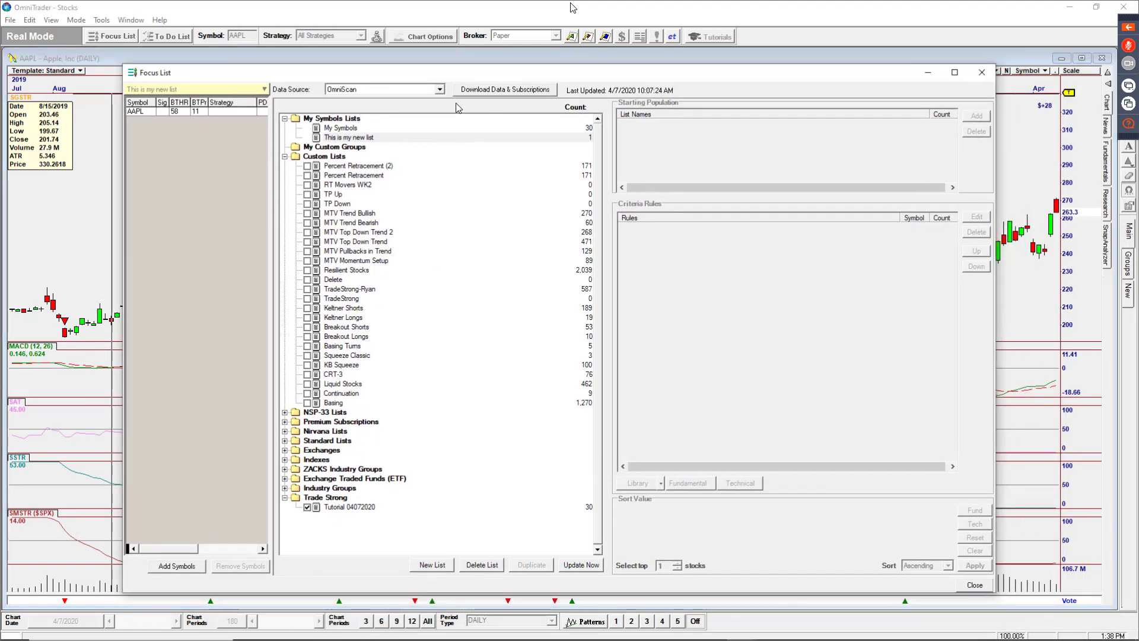
Load the Tutorial 04072020 list from Trade Strong and collapse the Custom Lists and My Symbols Lists folders
{"action": "left_click", "coordinate": [375, 138]}
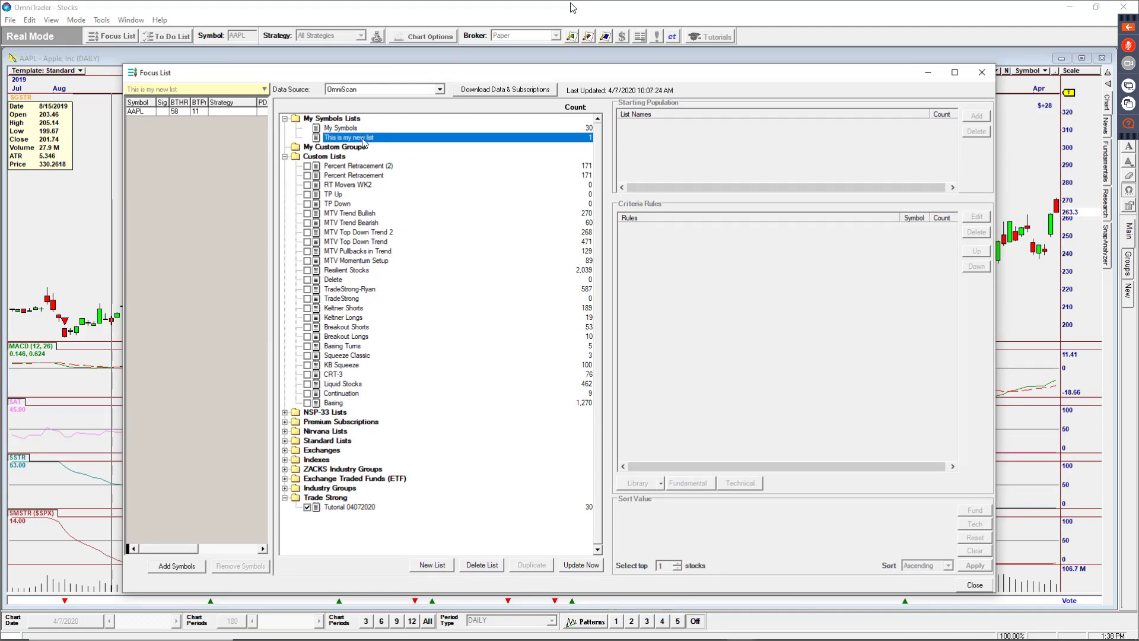
{"action": "left_click", "coordinate": [367, 289]}
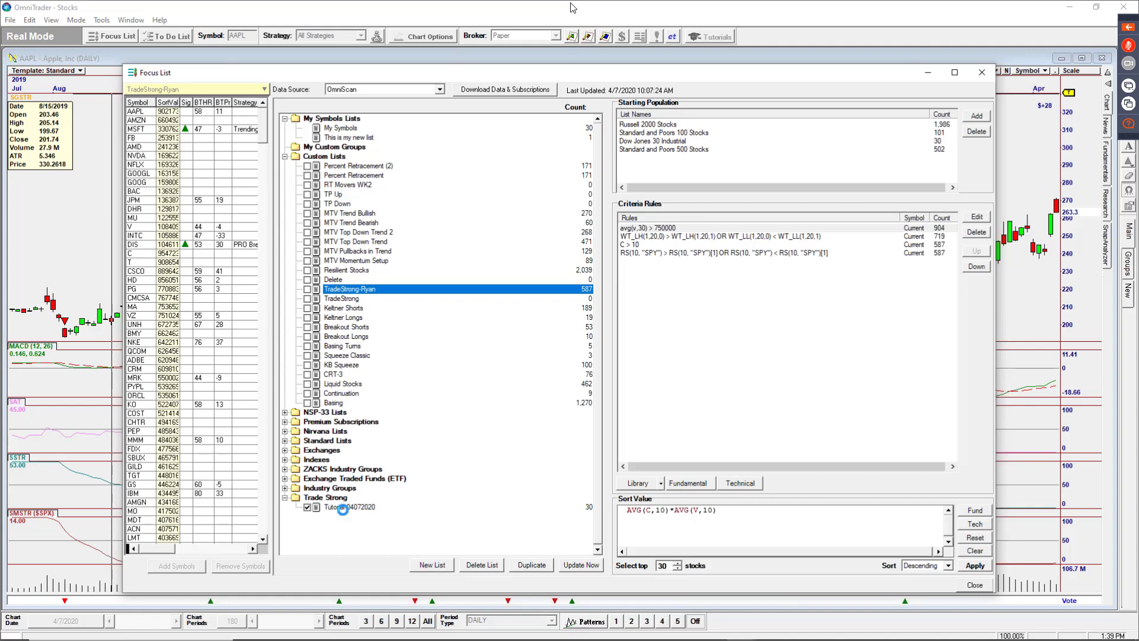
{"action": "left_click", "coordinate": [346, 508]}
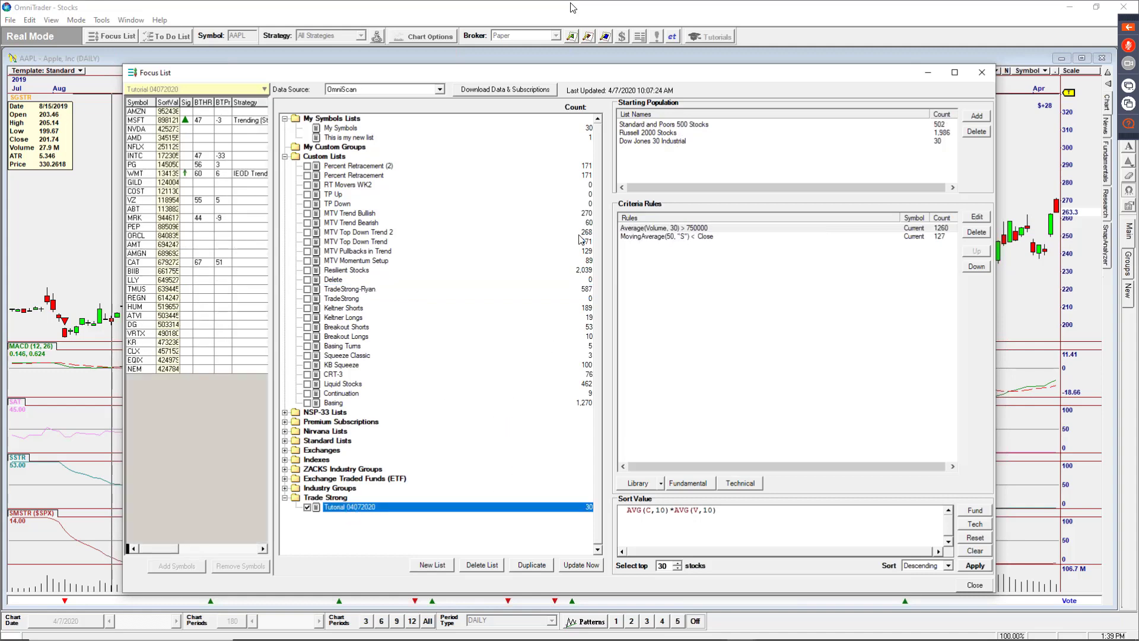
{"action": "left_click", "coordinate": [285, 156]}
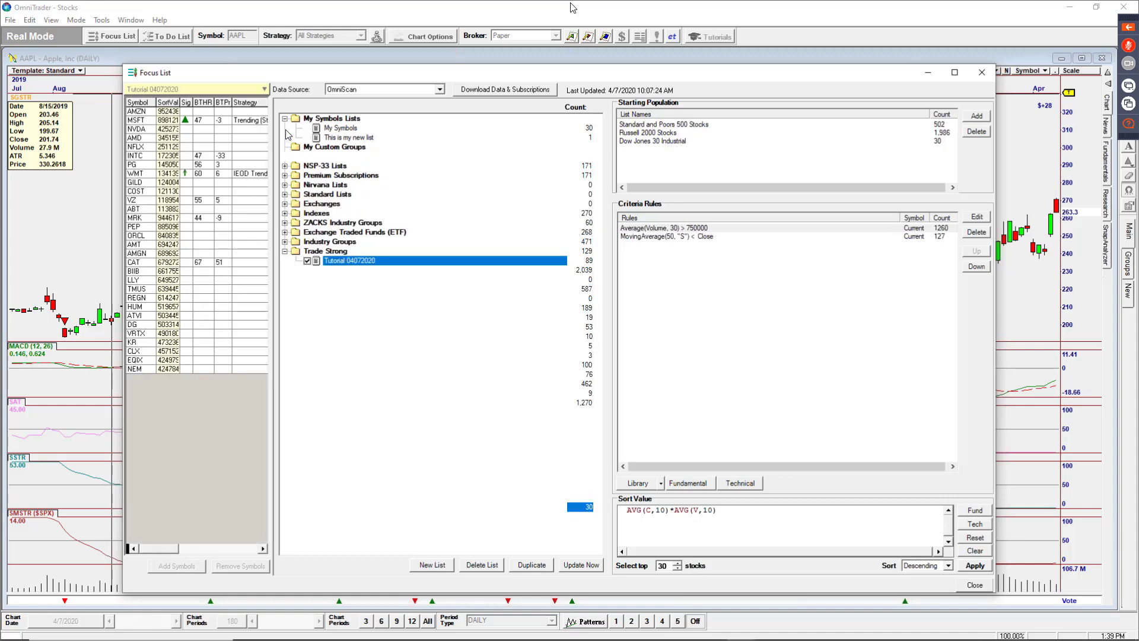
{"action": "left_click", "coordinate": [285, 119]}
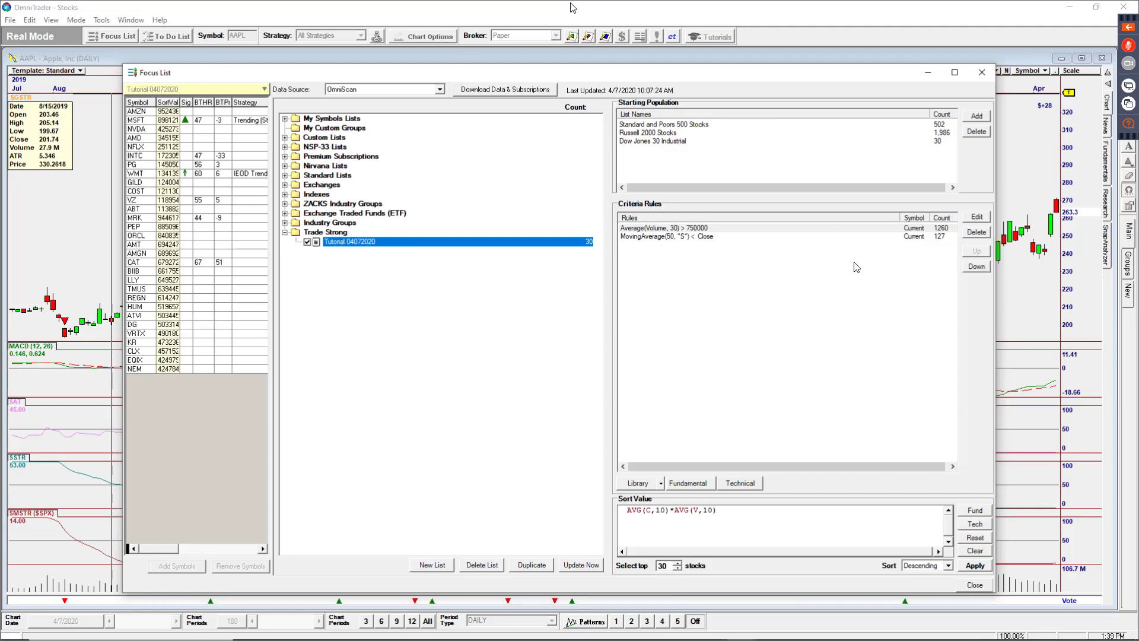
Start a new technical criteria rule for the Tutorial 04072020 list and insert the SNAP building block into its formula
{"action": "left_click", "coordinate": [887, 330]}
{"action": "left_click", "coordinate": [749, 488]}
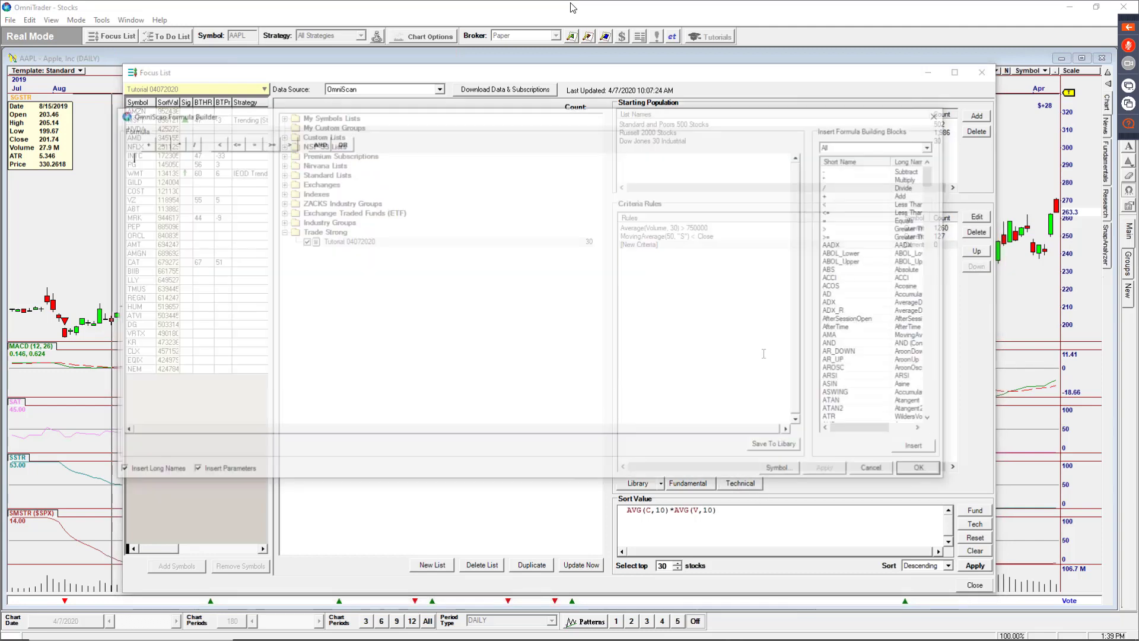
{"action": "left_click_drag", "start_coordinate": [339, 120], "coordinate": [341, 123]}
{"action": "left_click", "coordinate": [893, 250]}
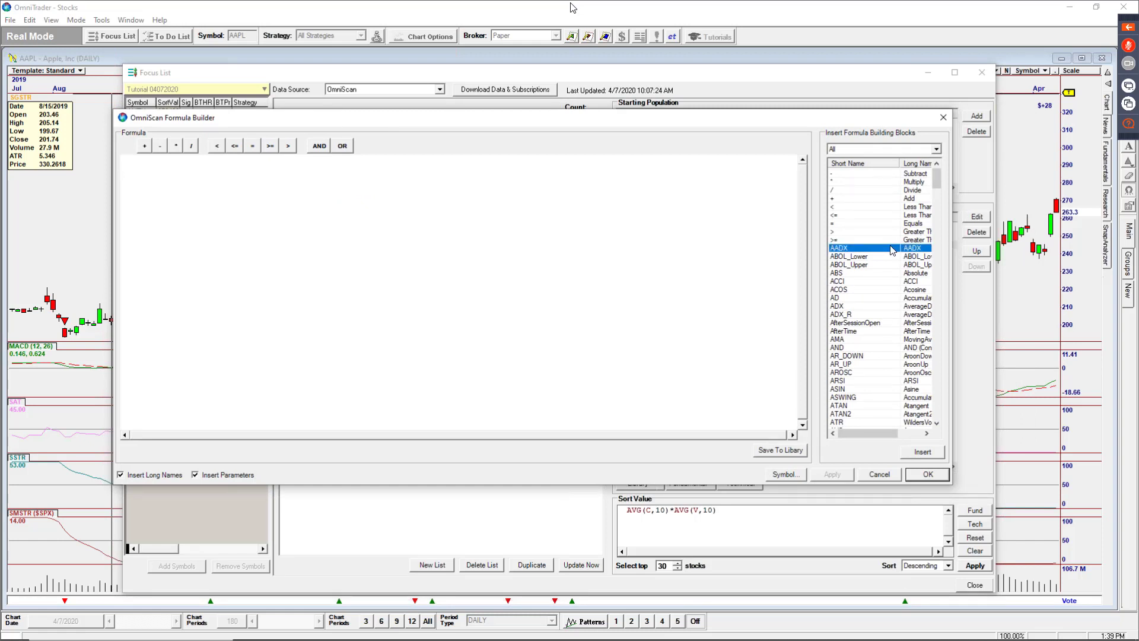
{"action": "type", "text": "sn"}
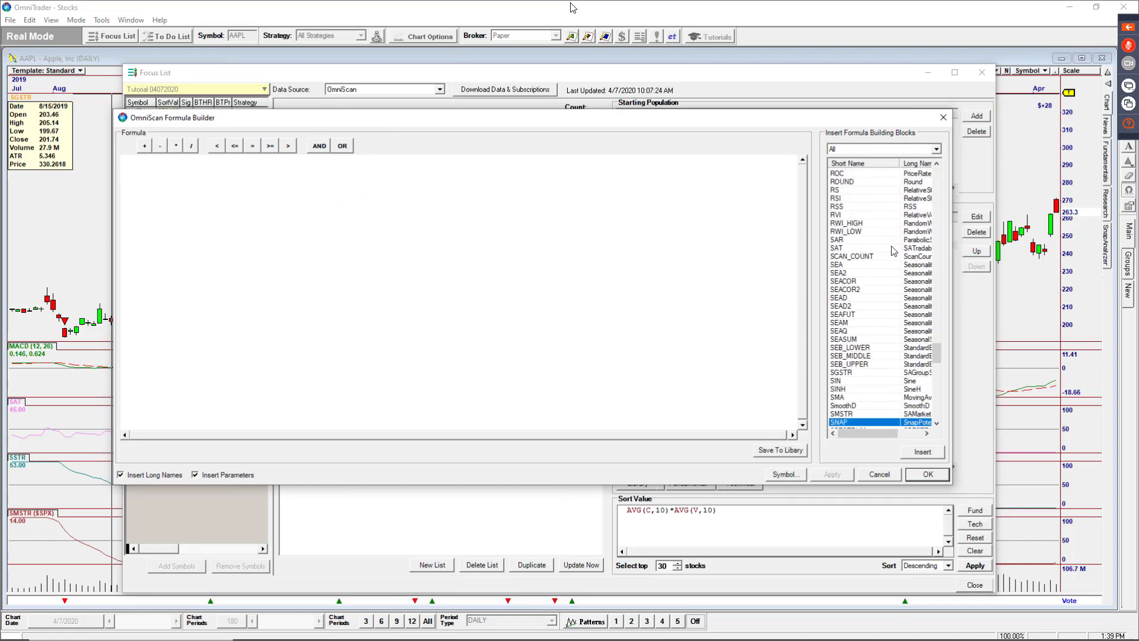
{"action": "double_click", "coordinate": [873, 424]}
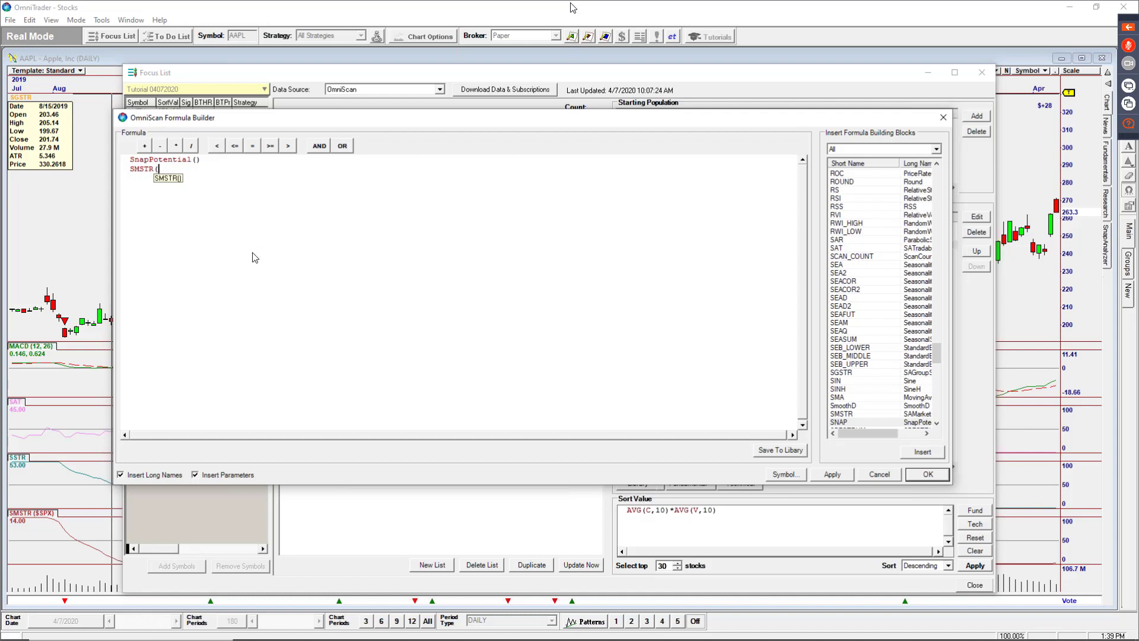
Write SMSTR("AAPL") on the line below SnapPotential() in the formula
{"action": "type", "text": "("}
{"action": "type", "text": "AAPL"}
{"action": "type", "text": ")"}
{"action": "key", "text": "Left"}
{"action": "key", "text": "Left"}
{"action": "key", "text": "Left"}
{"action": "key", "text": "Left"}
{"action": "key", "text": "Left"}
{"action": "key", "text": "BackSpace"}
{"action": "type", "text": "\""}
{"action": "key", "text": "Right"}
{"action": "key", "text": "Right"}
{"action": "type", "text": "\""}
Remove SnapPotential() from the formula and try to apply the rule as SMSTR("AAPL") > 50
{"action": "left_click_drag", "start_coordinate": [201, 159], "coordinate": [117, 164]}
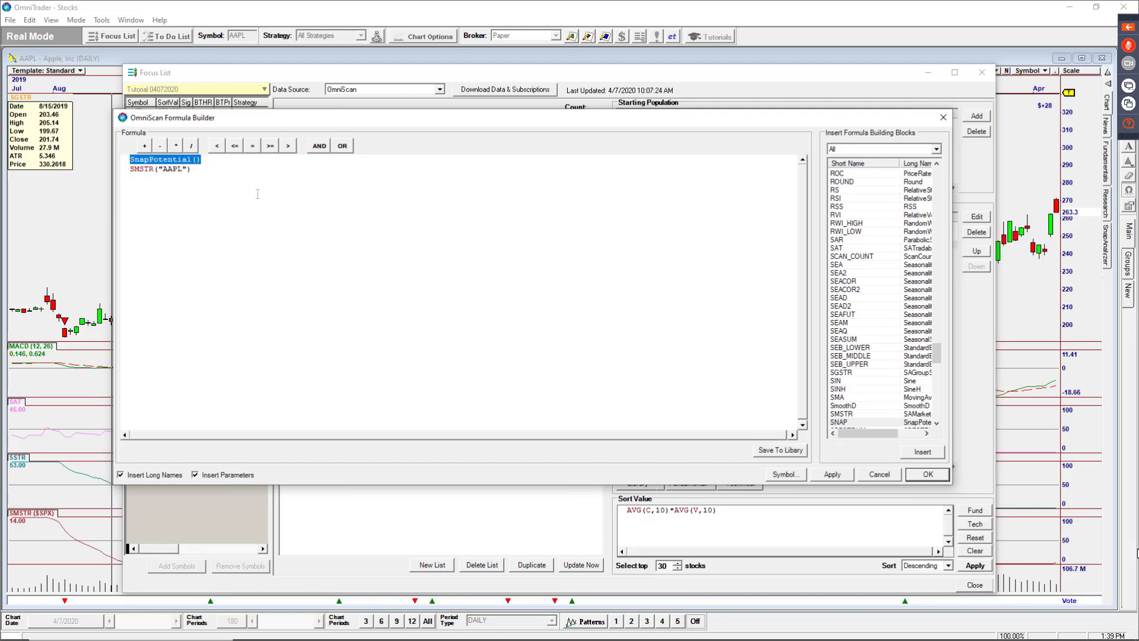
{"action": "key", "text": "Delete"}
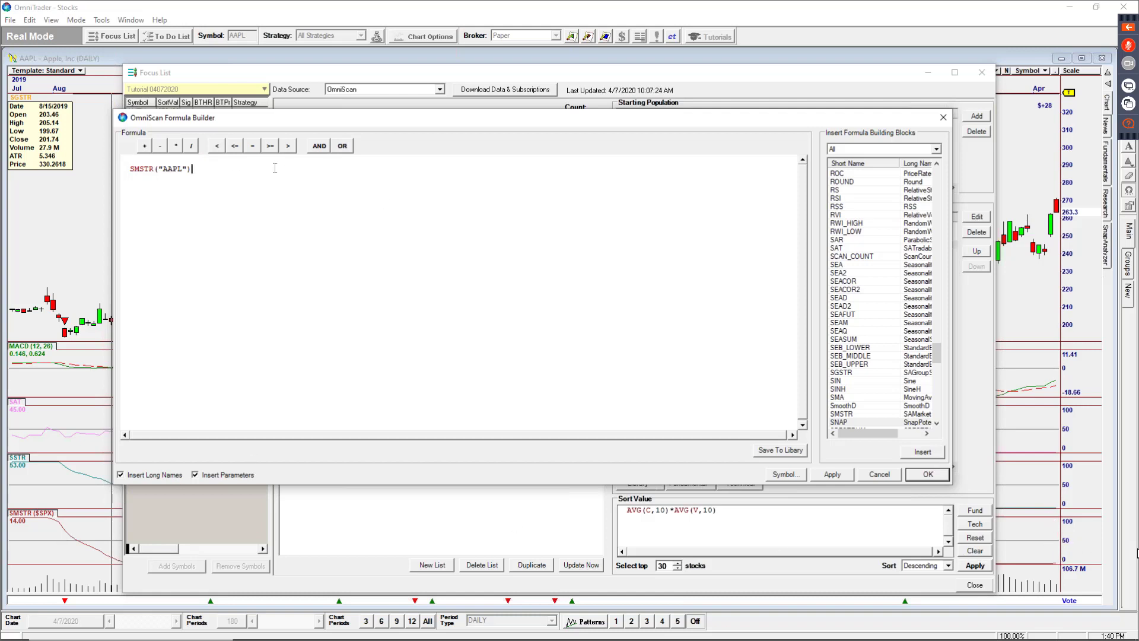
{"action": "type", "text": "> 50"}
{"action": "left_click", "coordinate": [829, 474]}
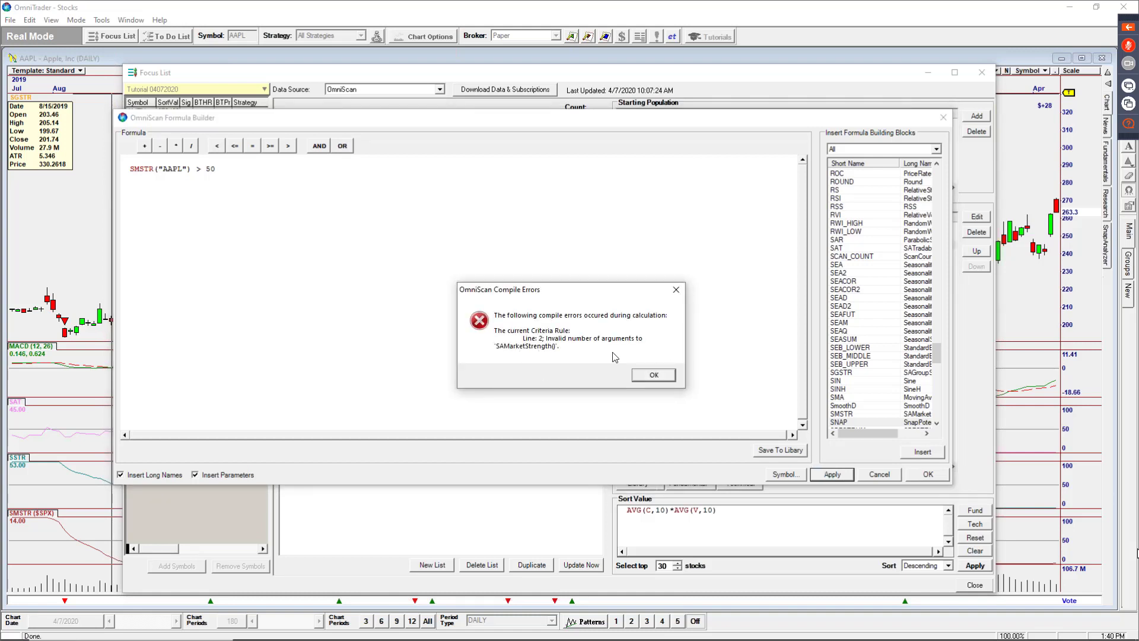
{"action": "left_click", "coordinate": [648, 375]}
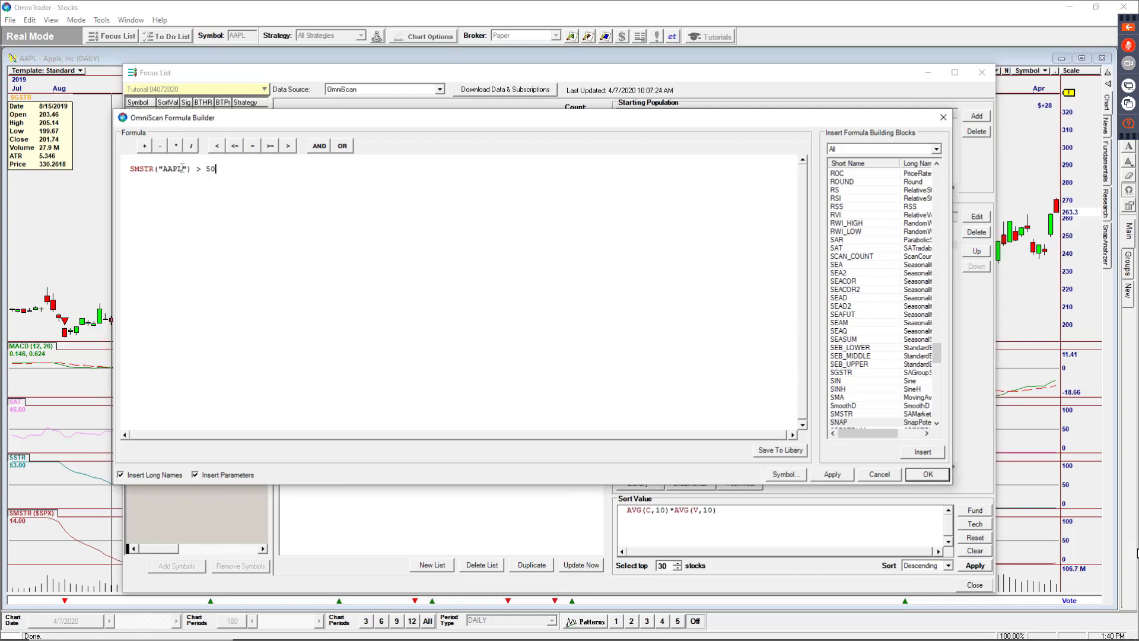
Remove the "AAPL" argument so the formula reads SMSTR() > 50, and apply the rule to the scan
{"action": "left_click_drag", "start_coordinate": [188, 168], "coordinate": [159, 170]}
{"action": "key", "text": "Delete"}
{"action": "left_click", "coordinate": [832, 475]}
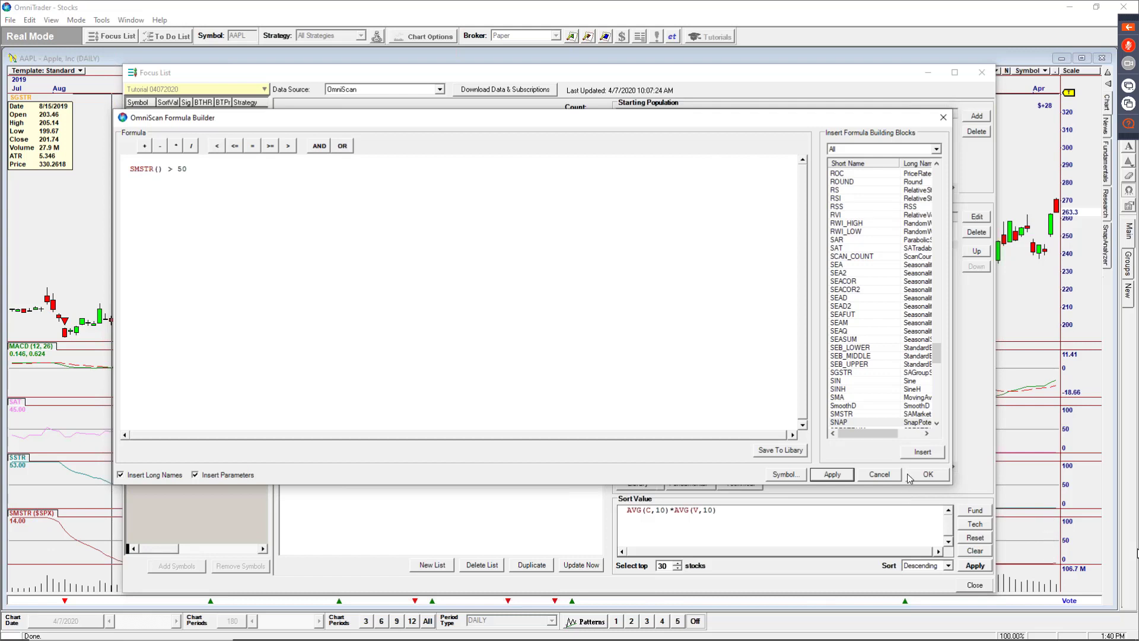
{"action": "left_click", "coordinate": [928, 475]}
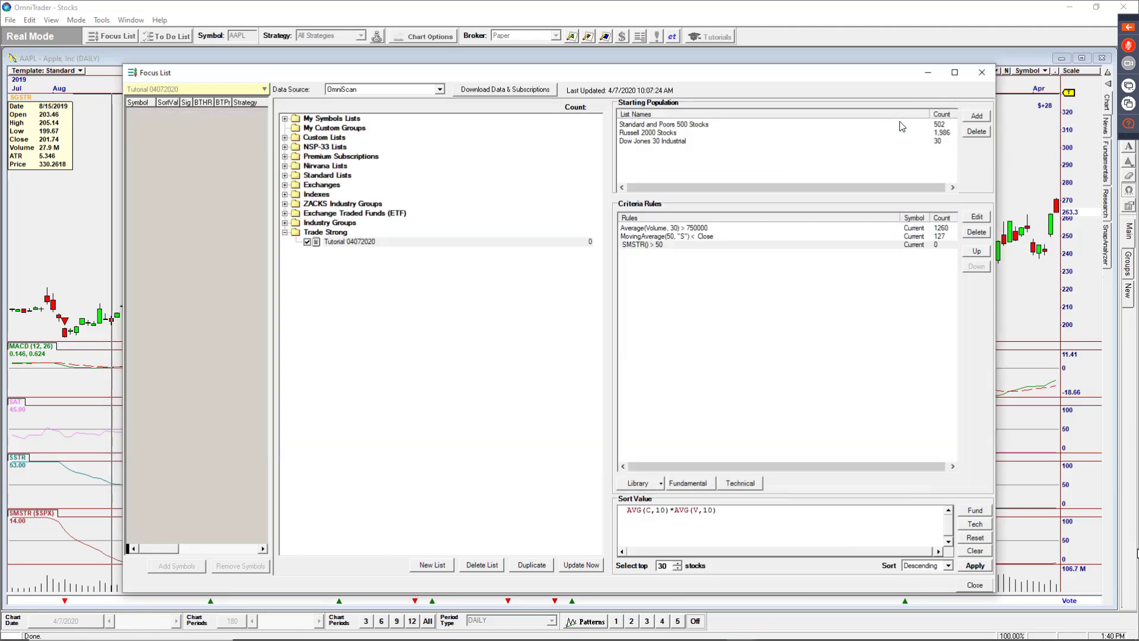
Maximize the Focus List window and delete the SMSTR() > 50 rule from the criteria rules
{"action": "double_click", "coordinate": [797, 76]}
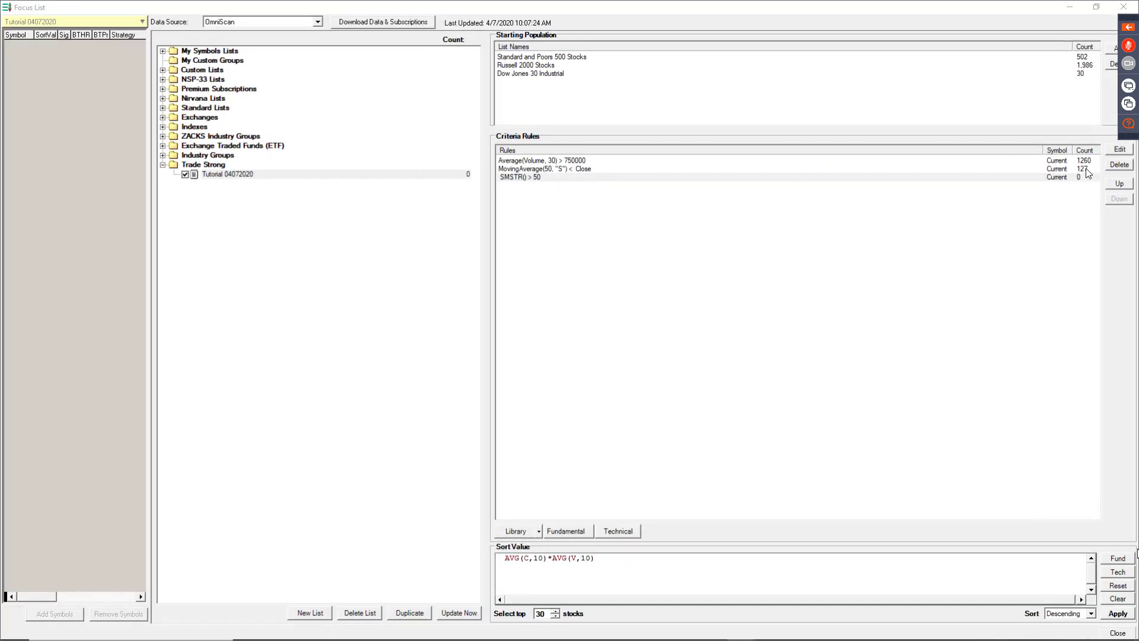
{"action": "left_click", "coordinate": [516, 178]}
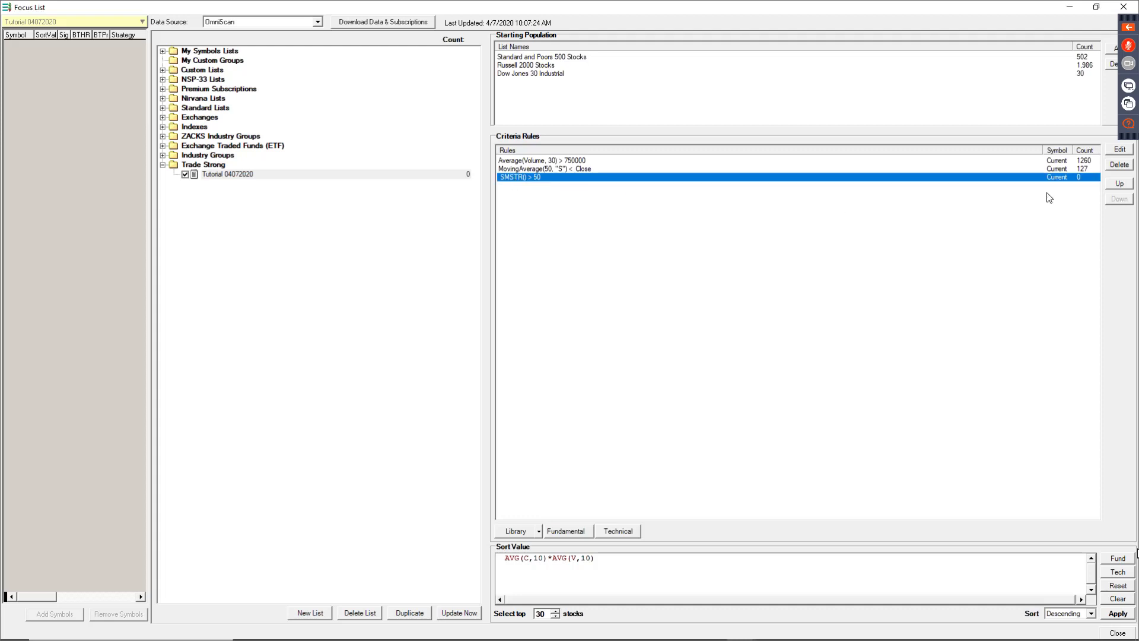
{"action": "left_click", "coordinate": [1118, 165]}
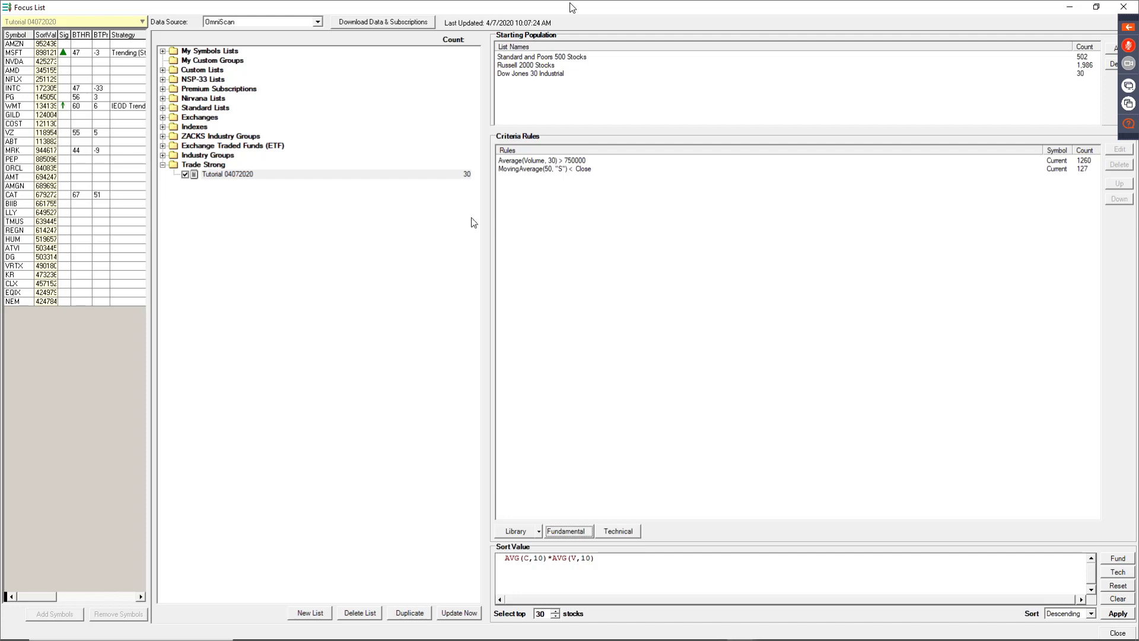
Write the placeholder formula YourCode() > SomeValue in a new technical criteria rule
{"action": "left_click", "coordinate": [581, 213]}
{"action": "left_click", "coordinate": [620, 531]}
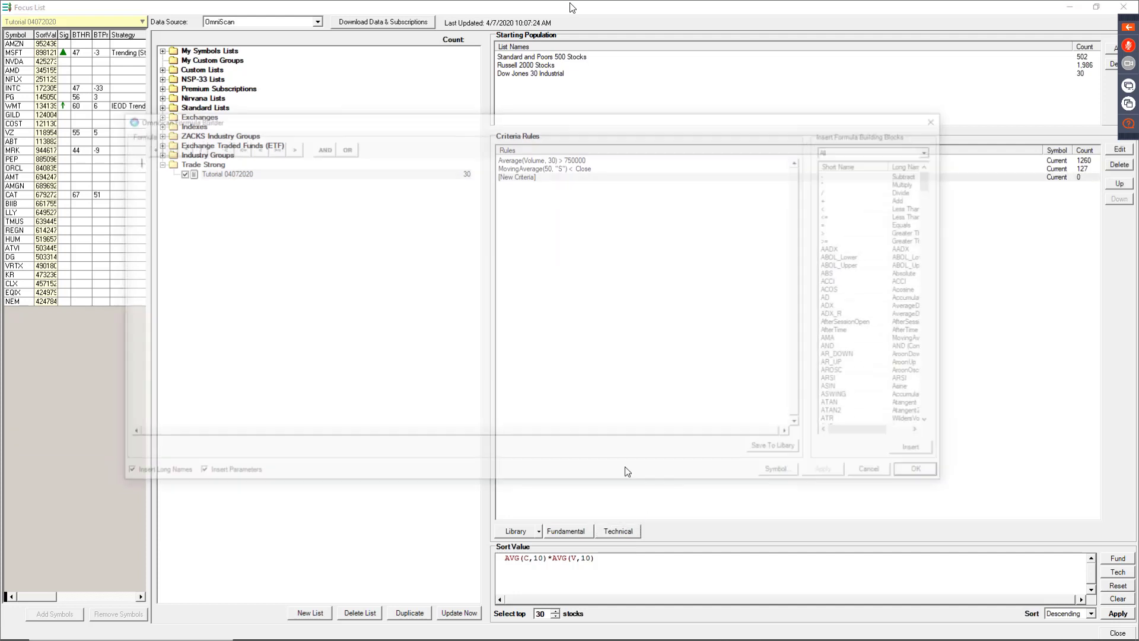
{"action": "left_click_drag", "start_coordinate": [378, 122], "coordinate": [331, 190]}
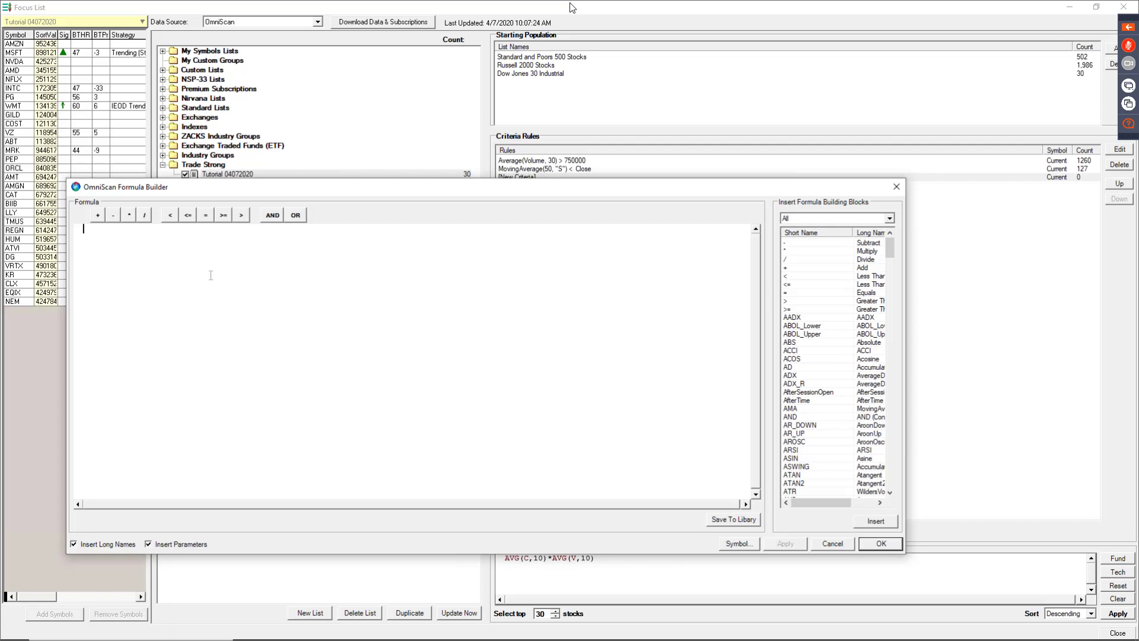
{"action": "type", "text": "YourCode() > Some Value"}
{"action": "key", "text": "Left"}
{"action": "key", "text": "Left"}
{"action": "key", "text": "BackSpace"}
Clear the placeholder formula and cancel the new criteria rule
{"action": "key", "text": "ctrl+a"}
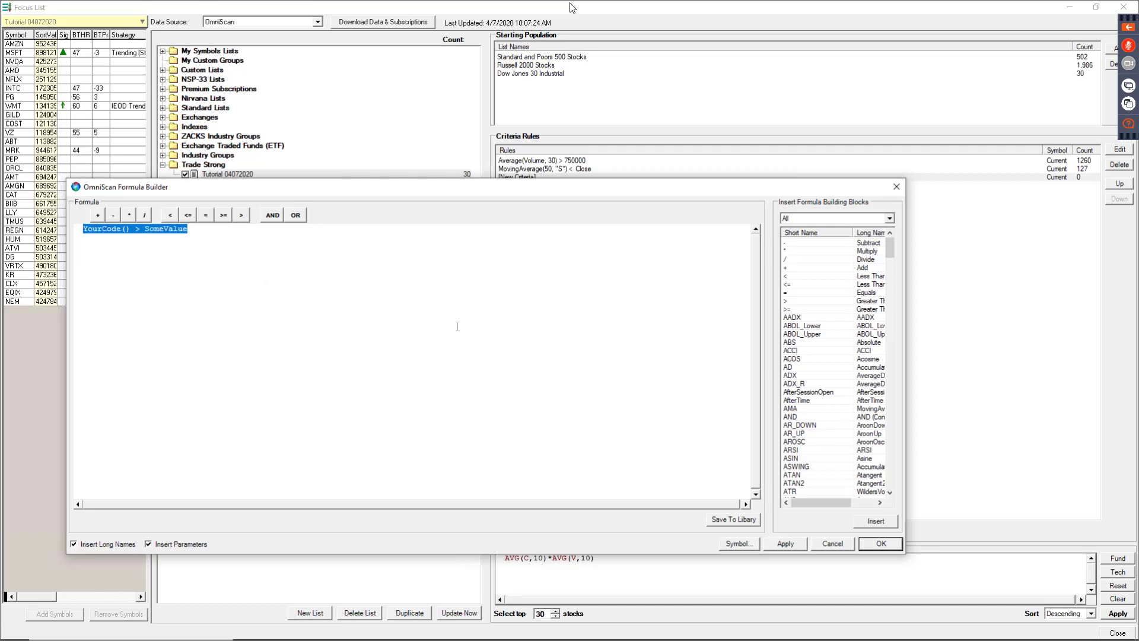
{"action": "key", "text": "Delete"}
{"action": "left_click", "coordinate": [836, 544]}
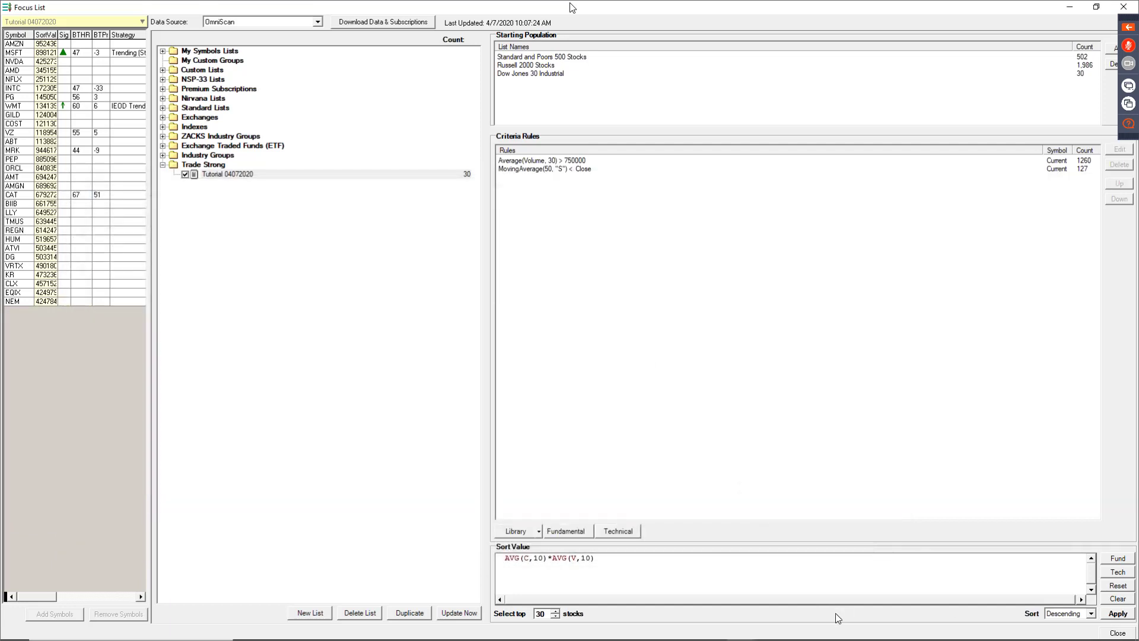
Open the MovingAverage(50, "S") < Close rule for editing and add MOV(30) on a new line below it
{"action": "left_click", "coordinate": [515, 170]}
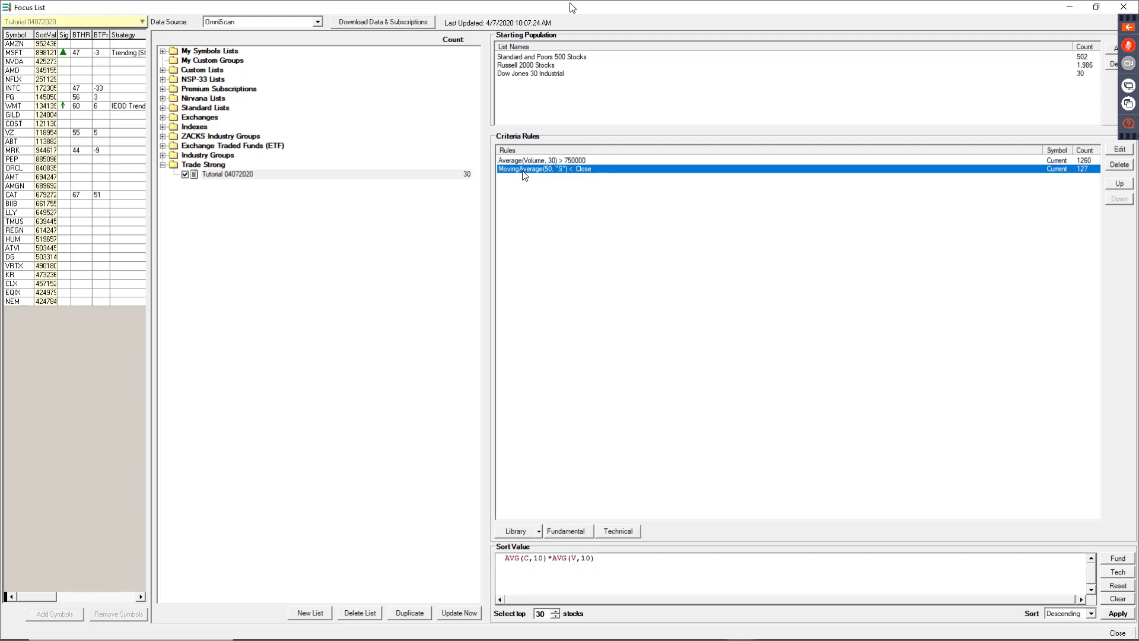
{"action": "left_click", "coordinate": [1114, 152]}
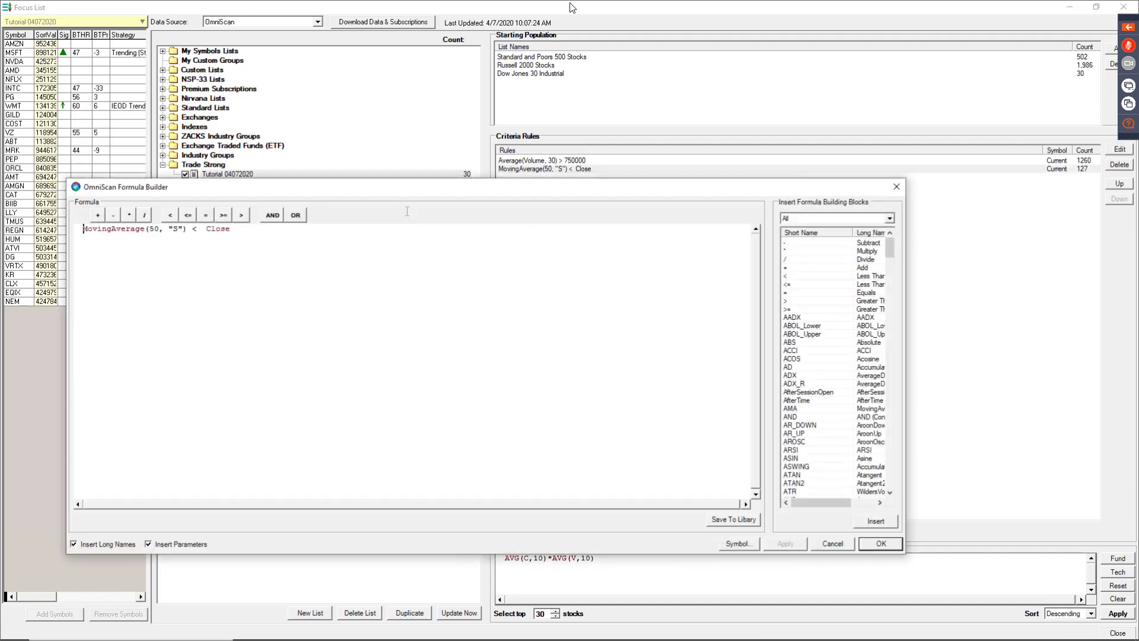
{"action": "left_click_drag", "start_coordinate": [87, 229], "coordinate": [161, 229]}
{"action": "left_click", "coordinate": [271, 236]}
{"action": "key", "text": "Return"}
{"action": "type", "text": "MOV(*"}
{"action": "key", "text": "BackSpace"}
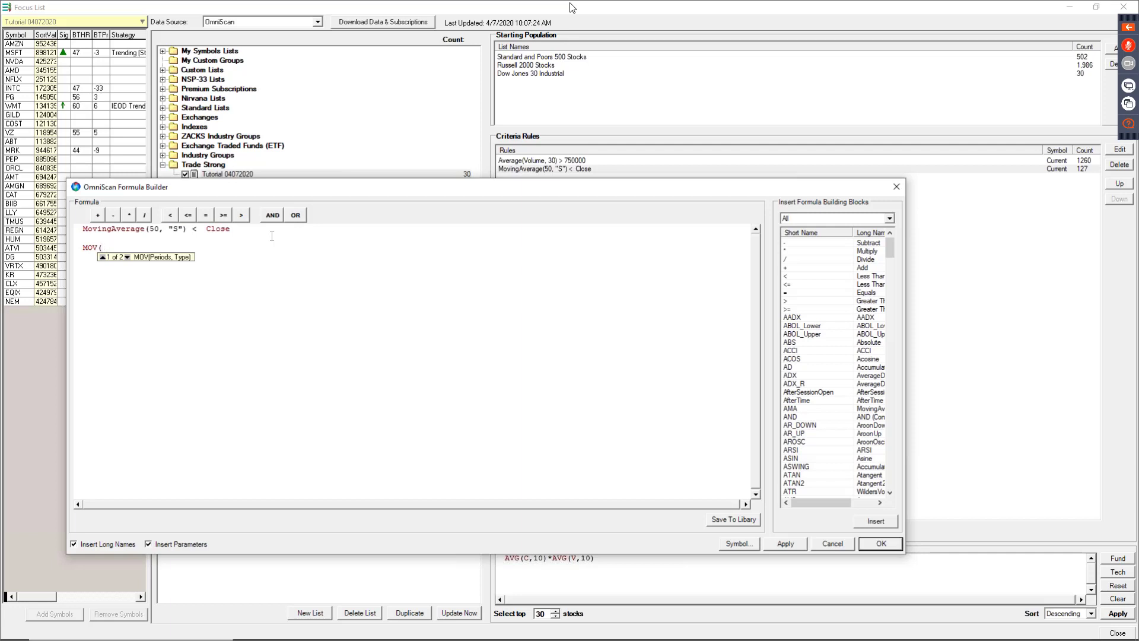
{"action": "type", "text": "30)"}
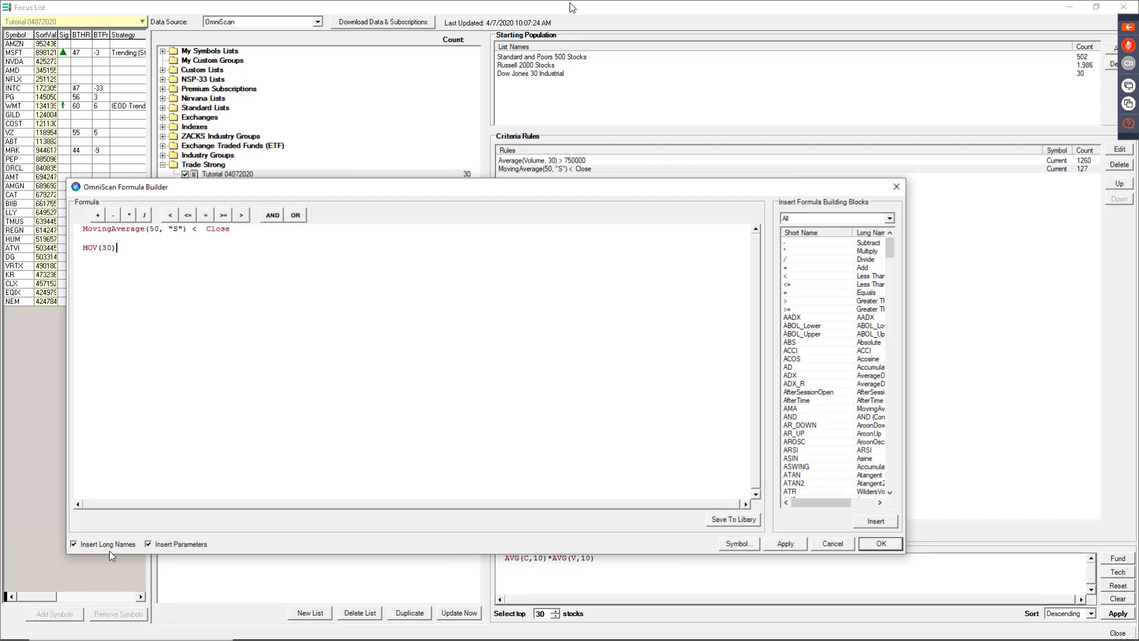
Select the ACCI and AMA building blocks for reference and delete MOV(30) from the formula
{"action": "left_click", "coordinate": [820, 355]}
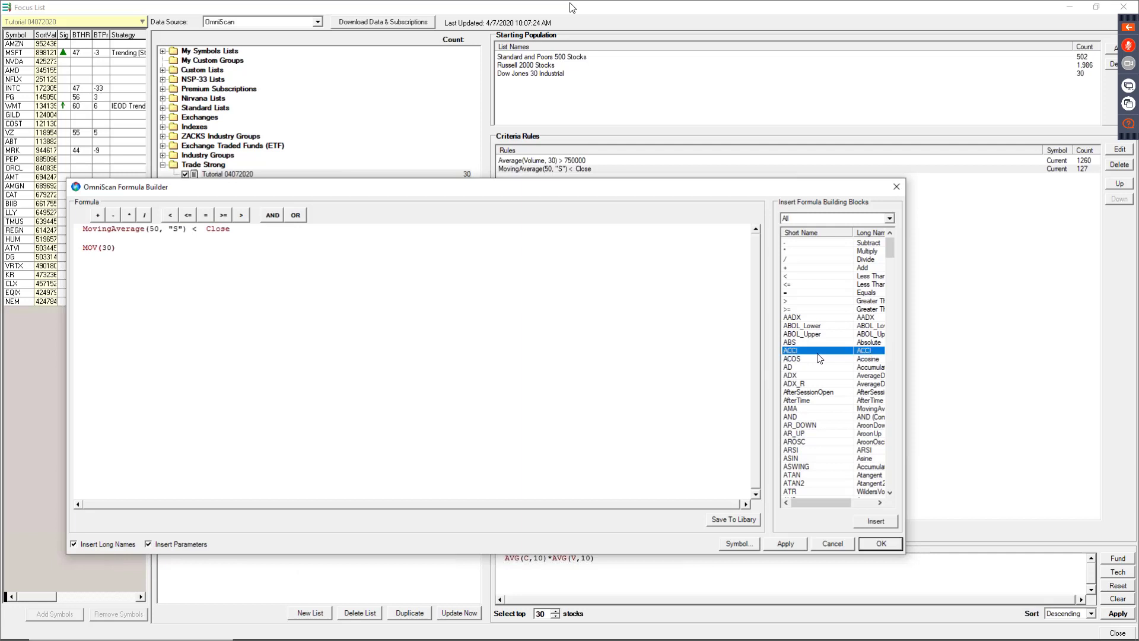
{"action": "left_click", "coordinate": [808, 411]}
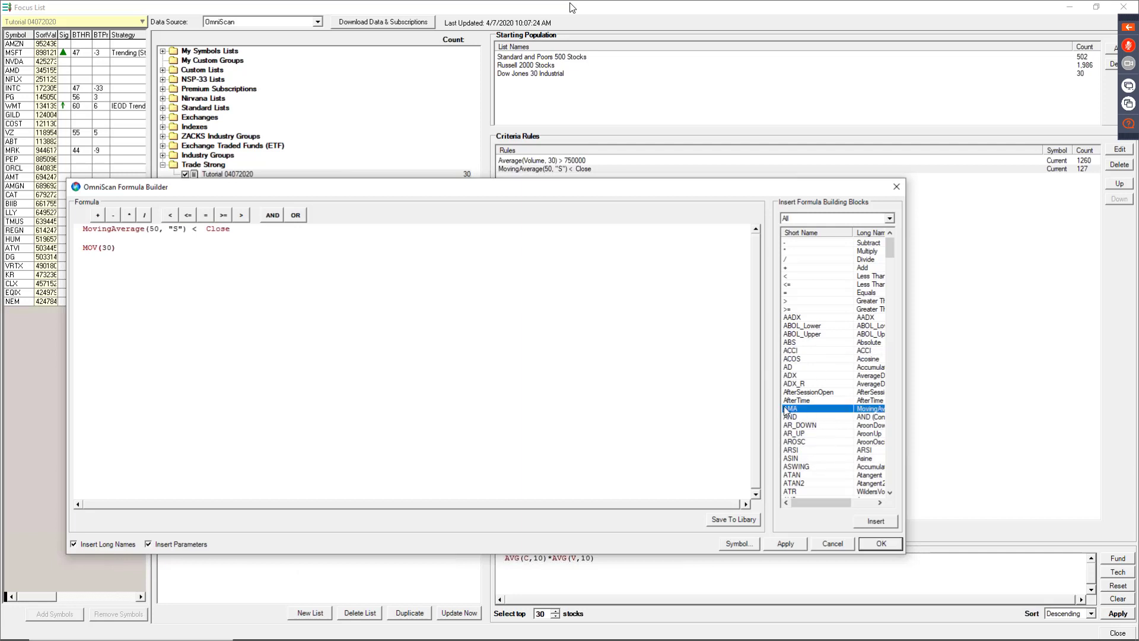
{"action": "left_click_drag", "start_coordinate": [119, 247], "coordinate": [44, 248]}
{"action": "key", "text": "BackSpace"}
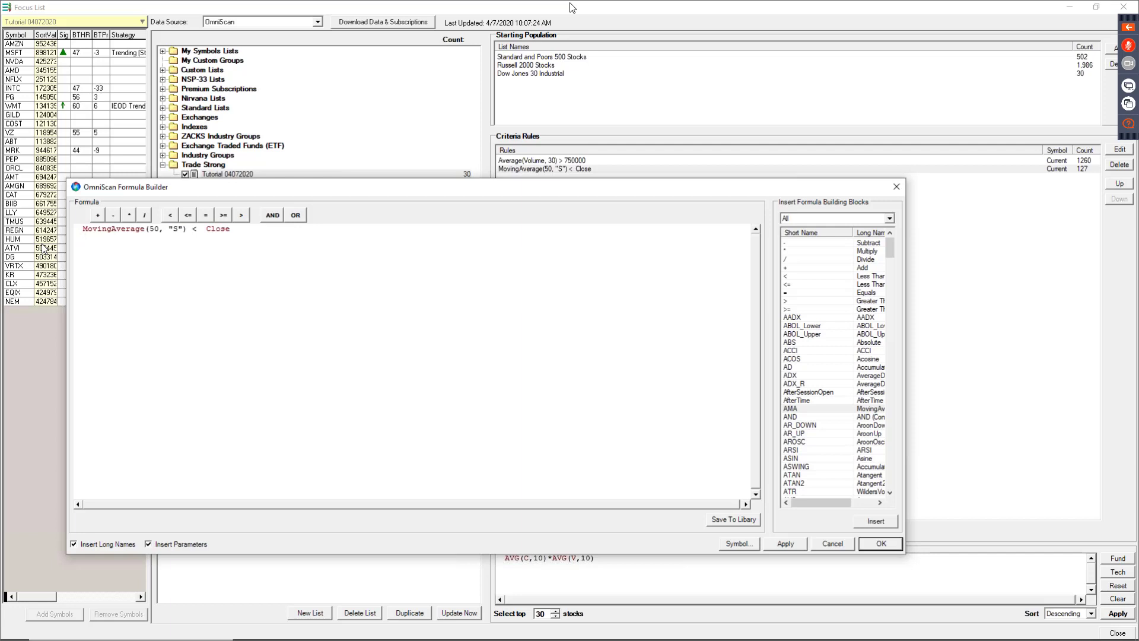
Enter the short name ATR on a new line below the moving average formula
{"action": "key", "text": "Return"}
{"action": "type", "text": "ATR"}
{"action": "left_click_drag", "start_coordinate": [98, 247], "coordinate": [84, 252]}
{"action": "left_click", "coordinate": [726, 245]}
{"action": "key", "text": "Left"}
{"action": "key", "text": "shift+Left"}
Find ATR among the building blocks, widen the Formula Builder to read its long name, and close it without applying changes
{"action": "left_click", "coordinate": [819, 268]}
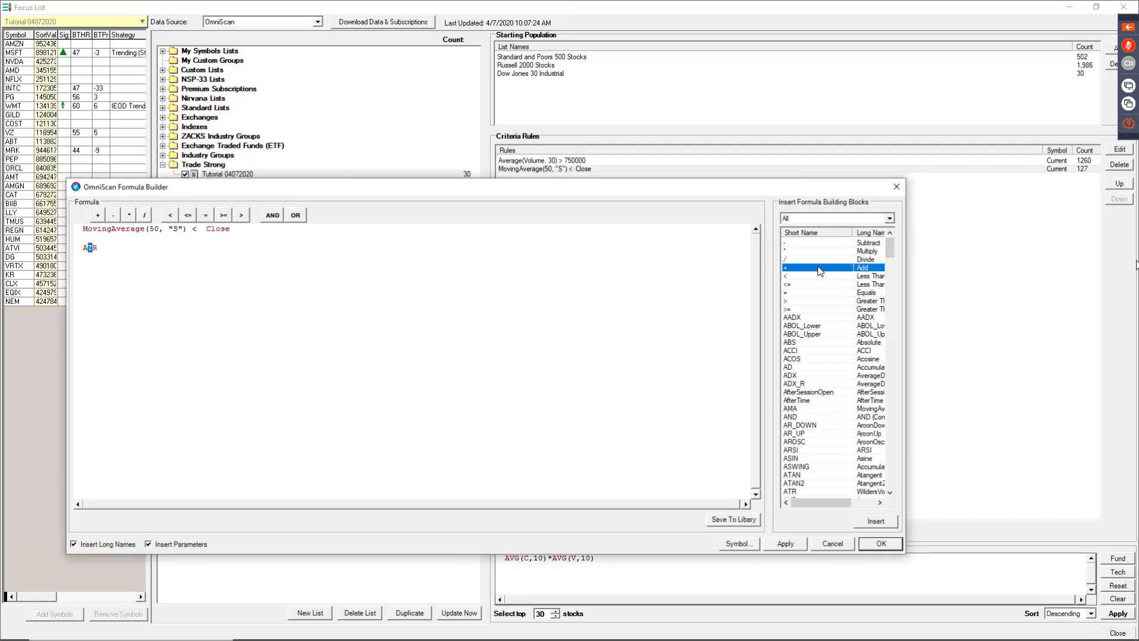
{"action": "key", "text": "a"}
{"action": "key", "text": "t"}
{"action": "key", "text": "Down"}
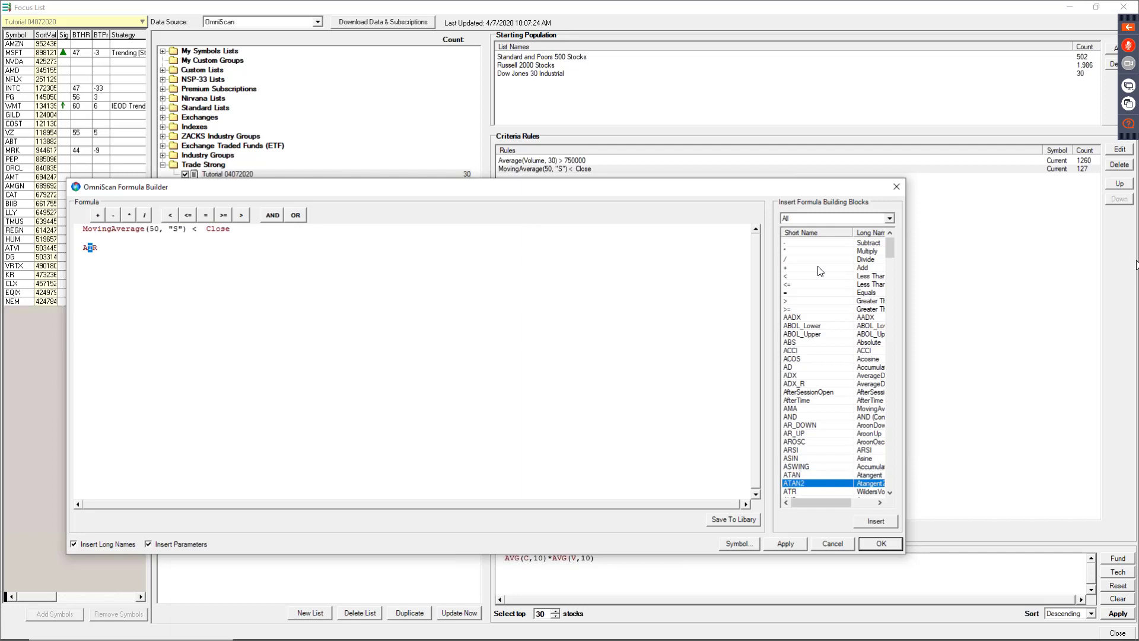
{"action": "key", "text": "Down"}
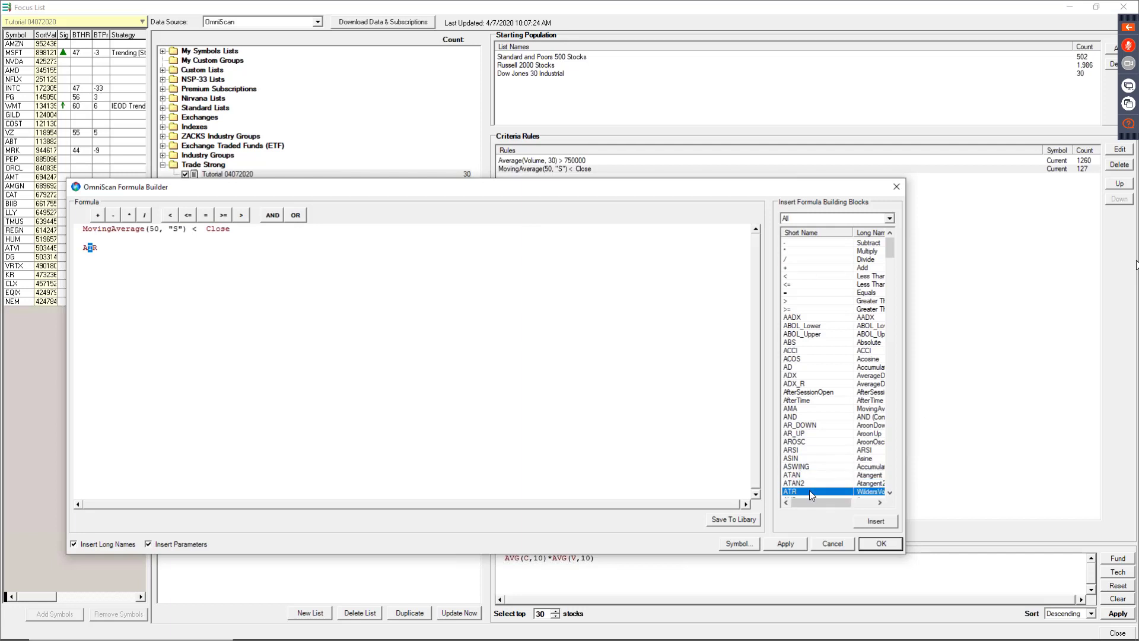
{"action": "left_click_drag", "start_coordinate": [906, 485], "coordinate": [950, 485]}
{"action": "left_click_drag", "start_coordinate": [867, 504], "coordinate": [891, 509]}
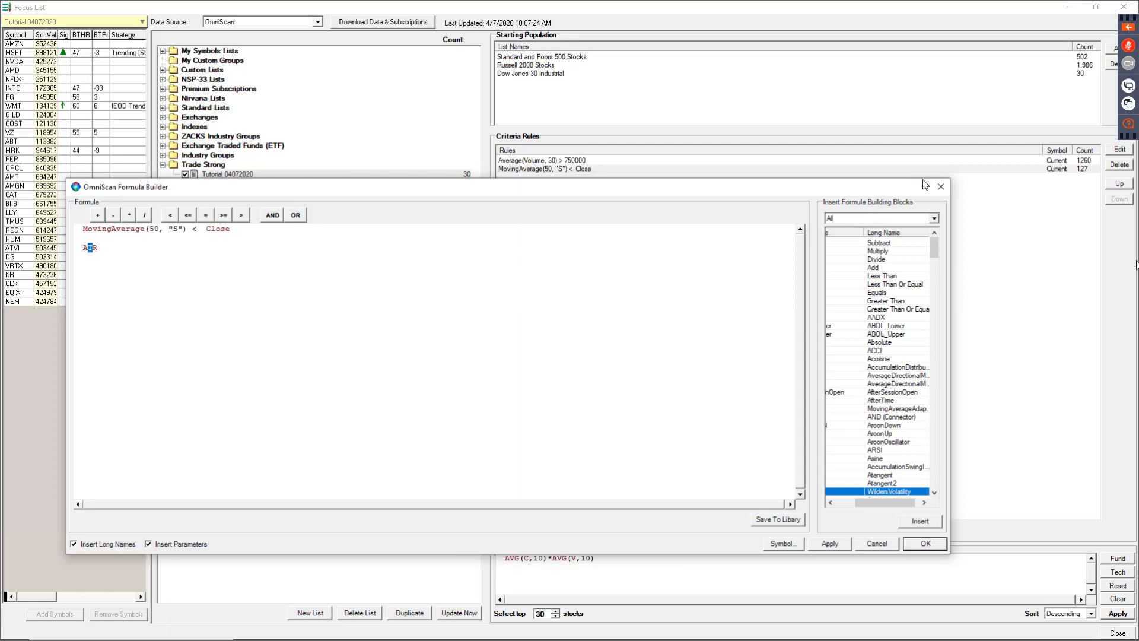
{"action": "left_click", "coordinate": [941, 186]}
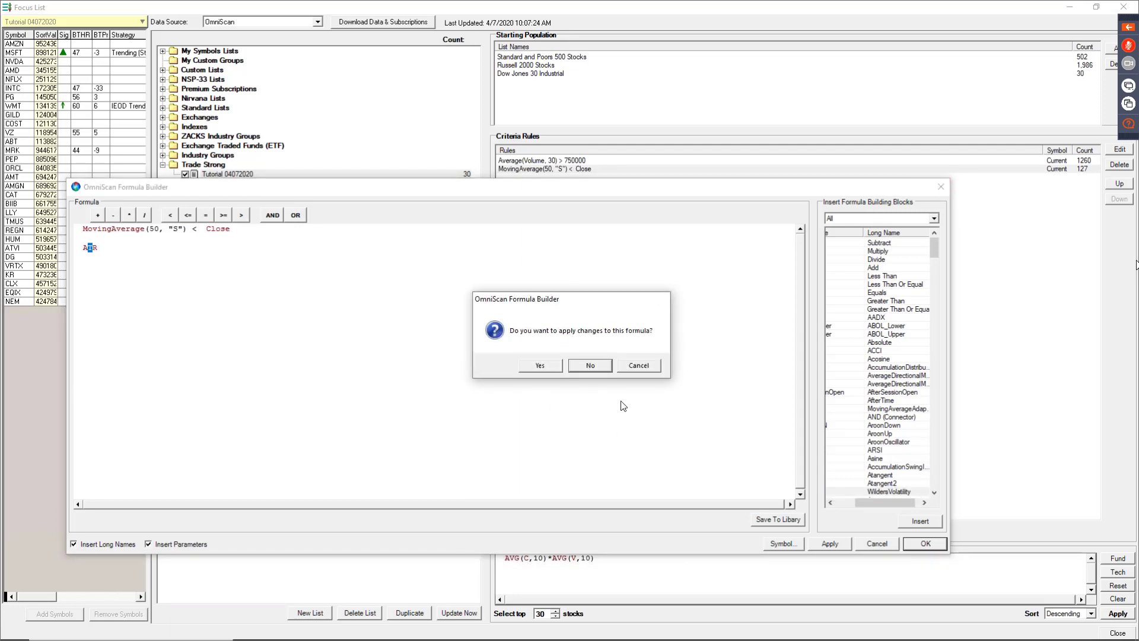
{"action": "left_click", "coordinate": [591, 365]}
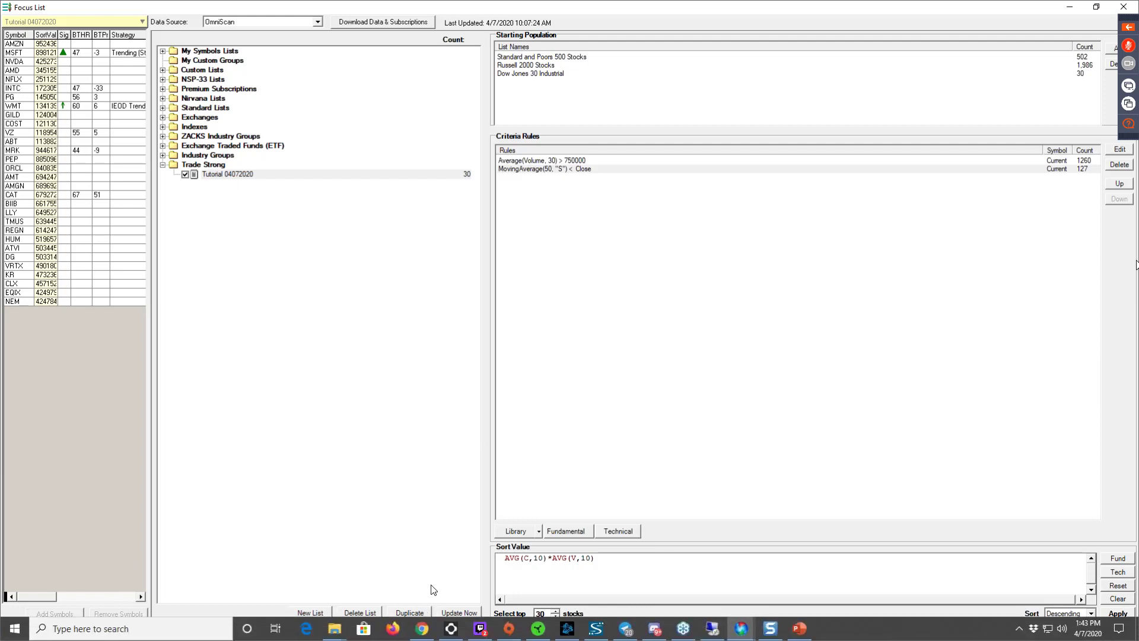
Switch to Chrome and go to the nirvanasystems.com home page by removing ts/education/ from the address
{"action": "left_click", "coordinate": [423, 630]}
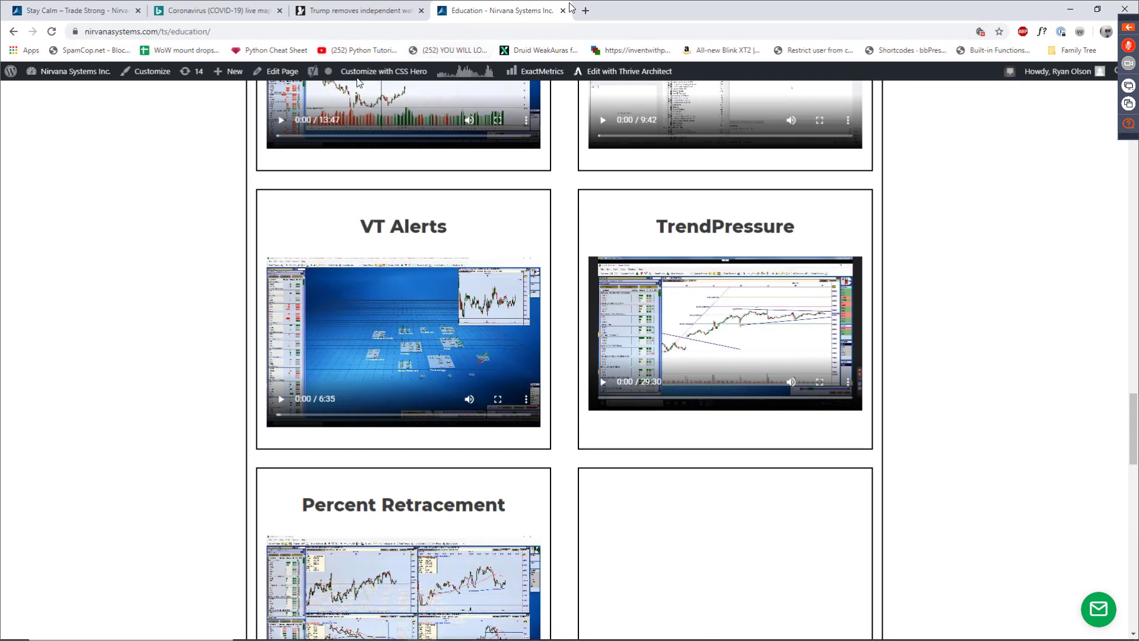
{"action": "left_click", "coordinate": [268, 32]}
{"action": "key", "text": "ctrl+shift+Left"}
{"action": "key", "text": "ctrl+shift+Left"}
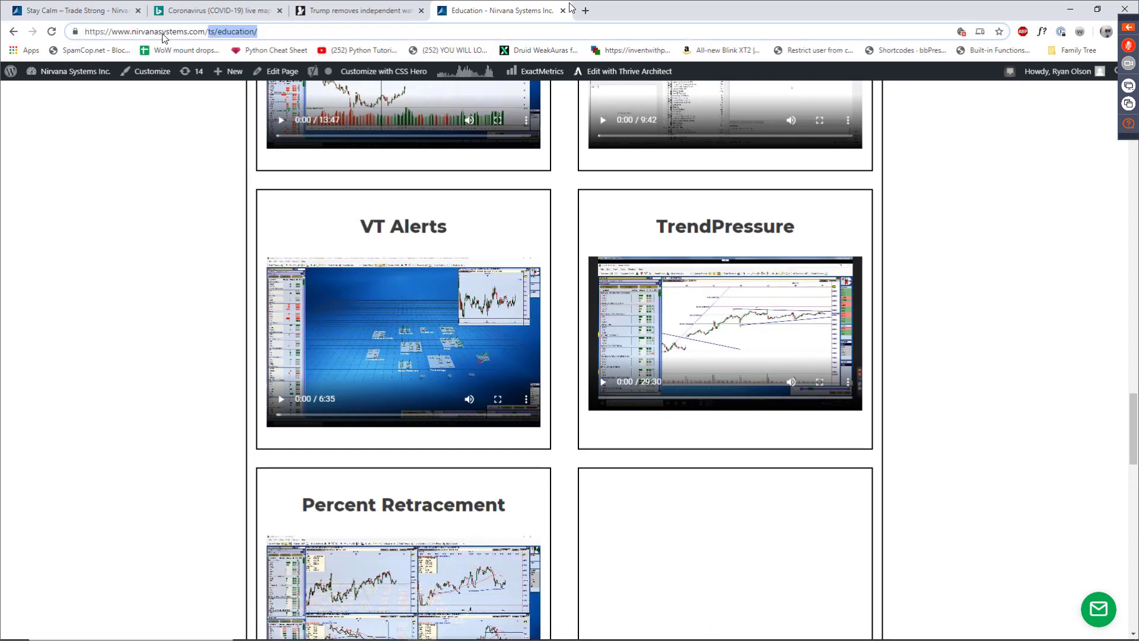
{"action": "key", "text": "BackSpace"}
{"action": "key", "text": "Return"}
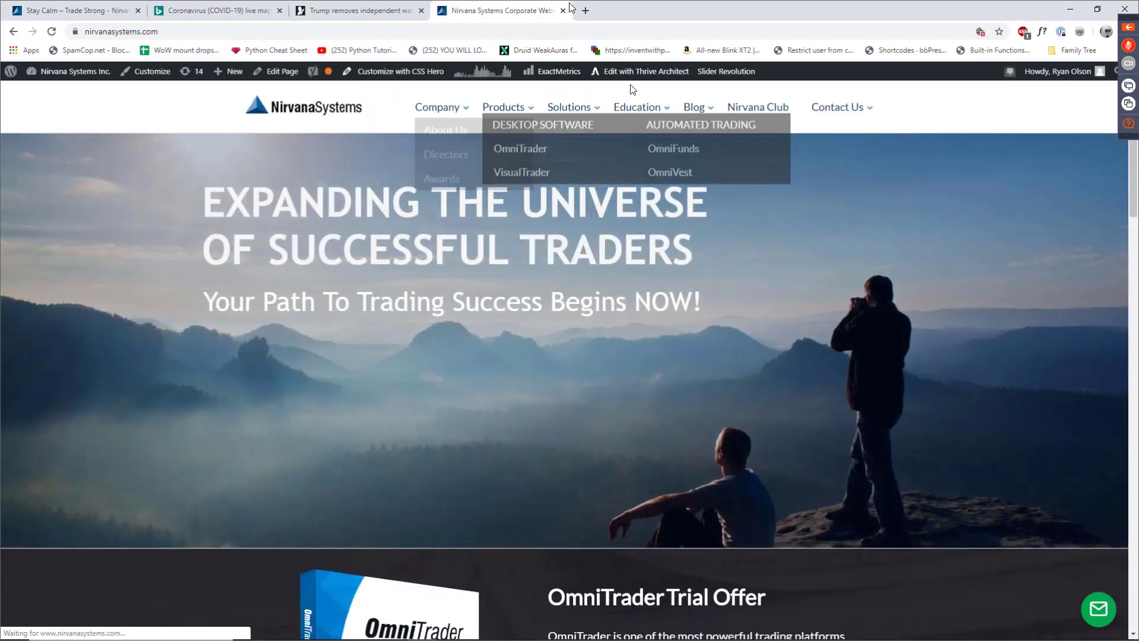
Go to the Education Knowledgebase and open the Criteria Library article in the OmniLanguage section
{"action": "mouse_move", "coordinate": [627, 102]}
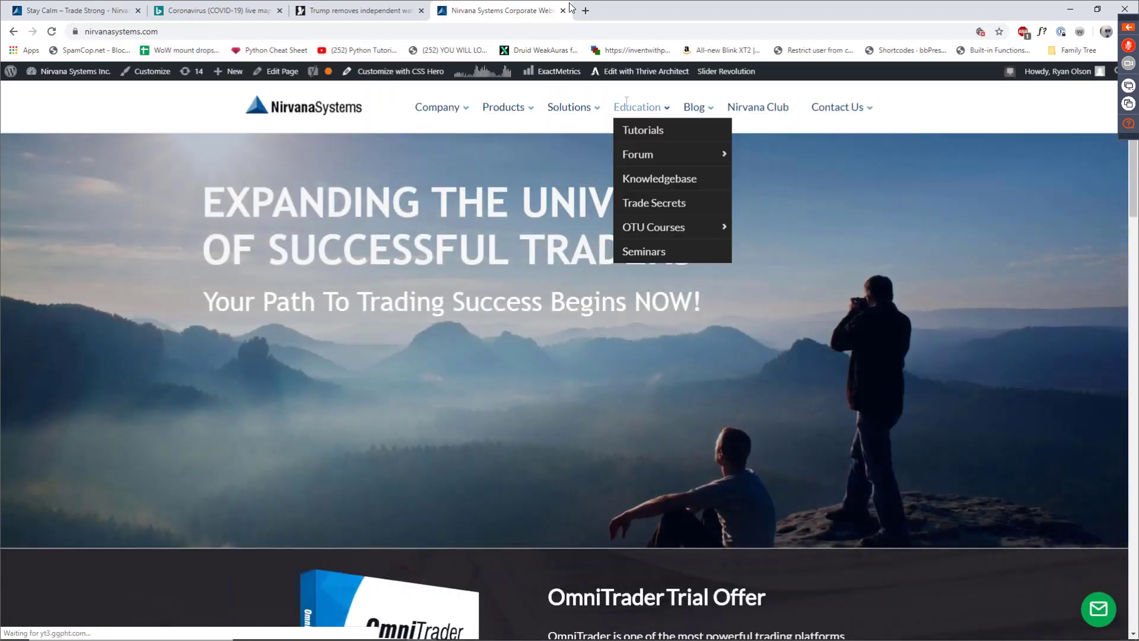
{"action": "left_click", "coordinate": [680, 179]}
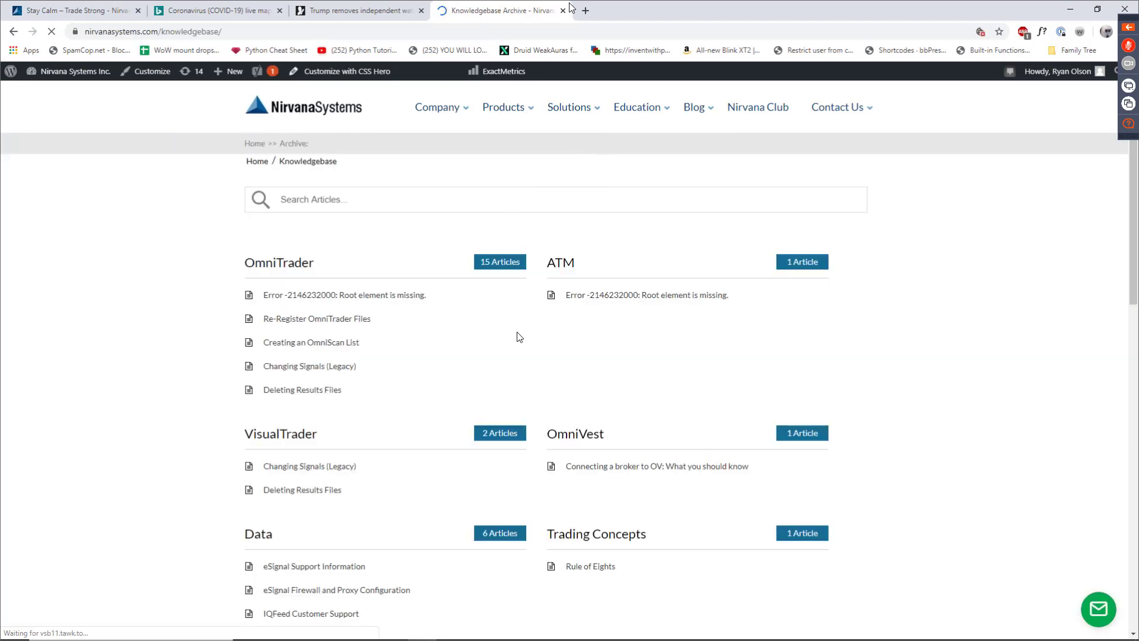
{"action": "scroll", "coordinate": [521, 340], "scroll_direction": "down", "scroll_amount": 4}
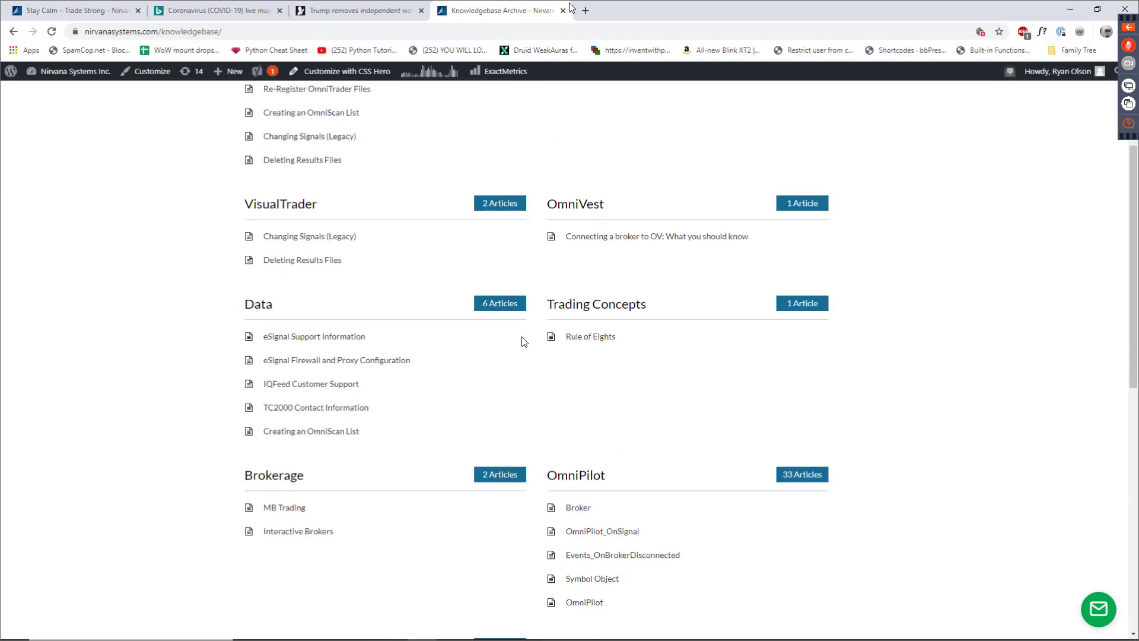
{"action": "scroll", "coordinate": [443, 404], "scroll_direction": "down", "scroll_amount": 5}
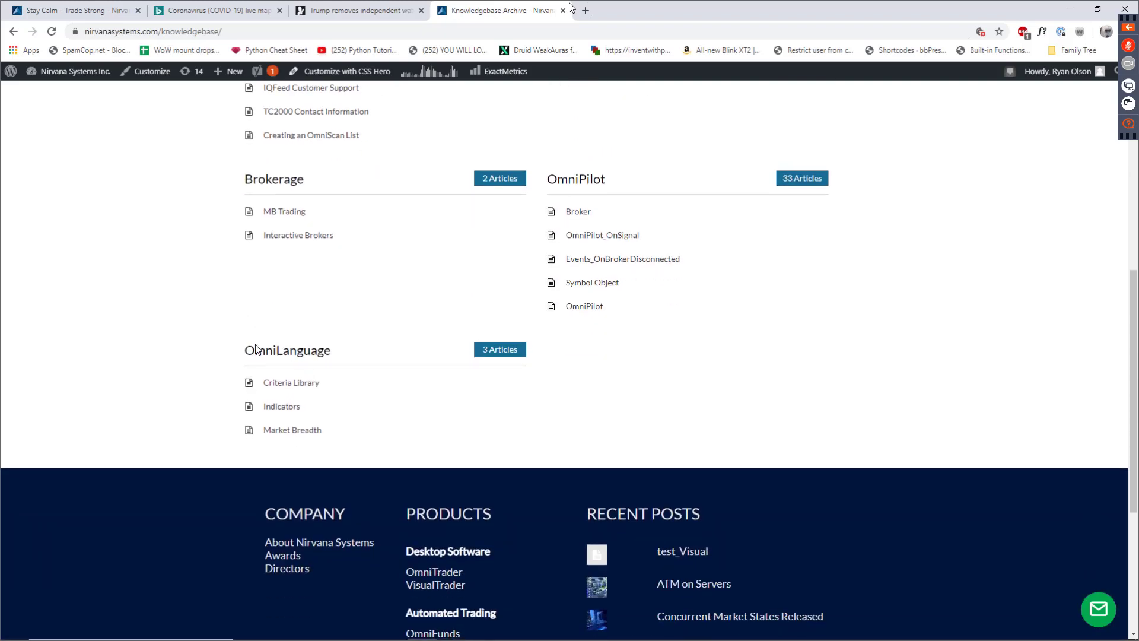
{"action": "scroll", "coordinate": [407, 368], "scroll_direction": "up", "scroll_amount": 3}
{"action": "scroll", "coordinate": [392, 379], "scroll_direction": "down", "scroll_amount": 2}
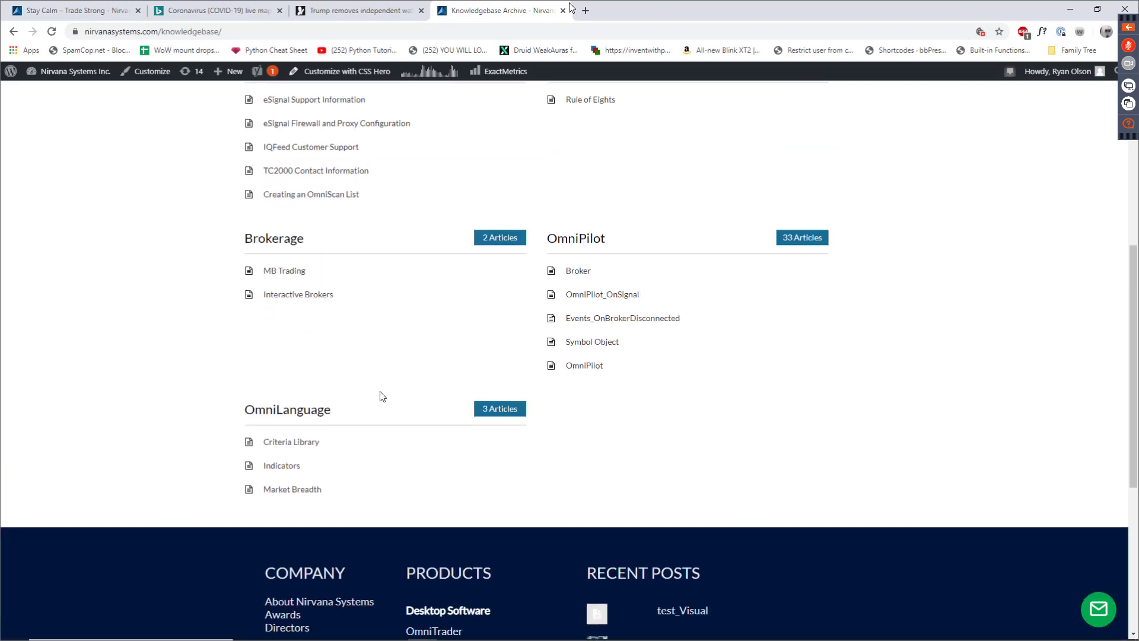
{"action": "left_click", "coordinate": [299, 446]}
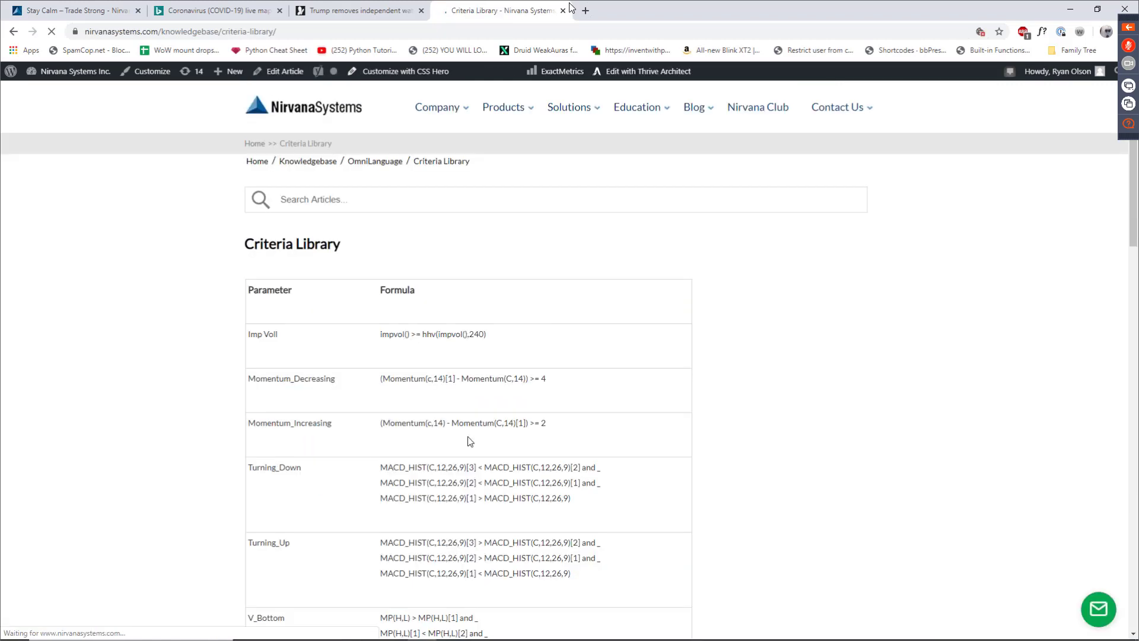
Look through the Criteria Library table of parameters and formulas, and return to its beginning
{"action": "scroll", "coordinate": [485, 438], "scroll_direction": "down", "scroll_amount": 2}
{"action": "scroll", "coordinate": [486, 438], "scroll_direction": "down", "scroll_amount": 5}
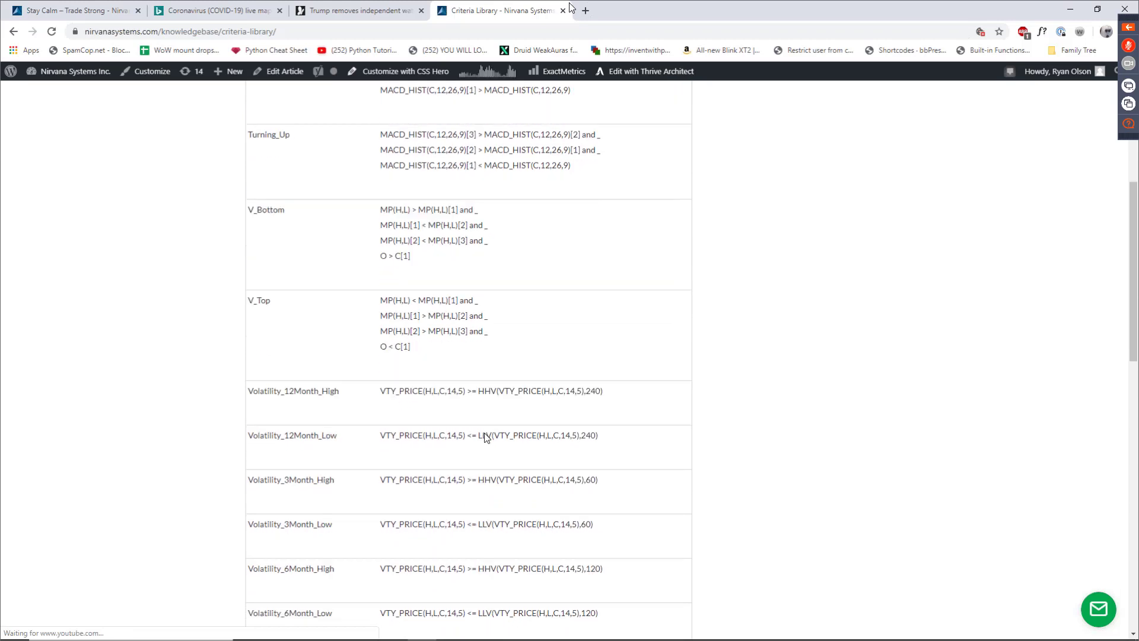
{"action": "scroll", "coordinate": [486, 446], "scroll_direction": "down", "scroll_amount": 5}
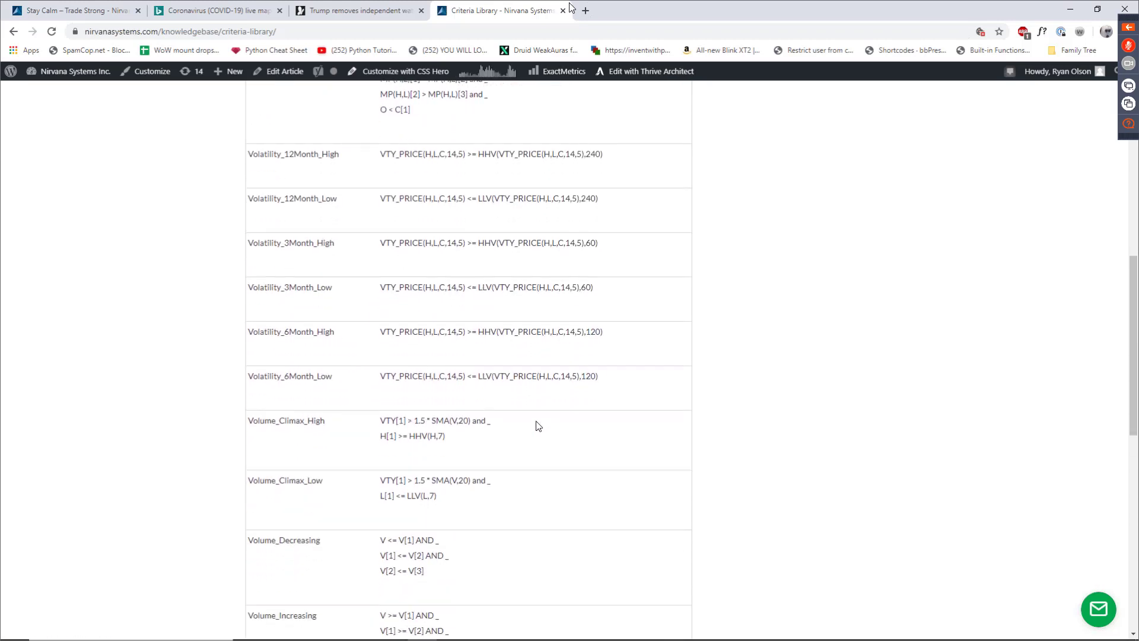
{"action": "scroll", "coordinate": [538, 426], "scroll_direction": "down", "scroll_amount": 4}
{"action": "scroll", "coordinate": [538, 427], "scroll_direction": "up", "scroll_amount": 7}
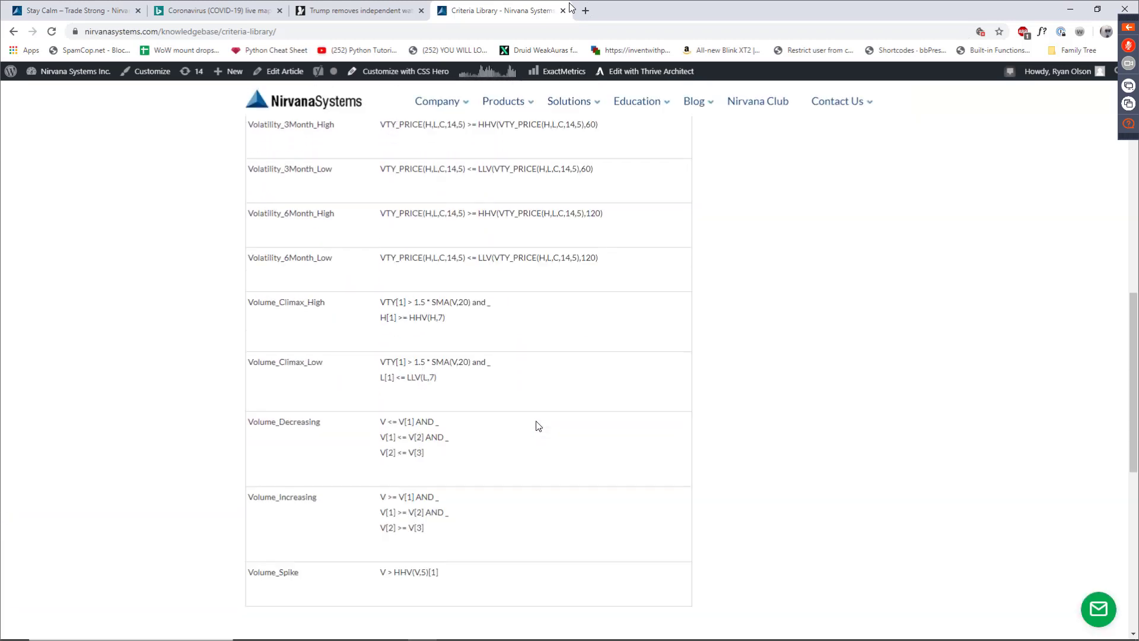
{"action": "scroll", "coordinate": [538, 426], "scroll_direction": "up", "scroll_amount": 8}
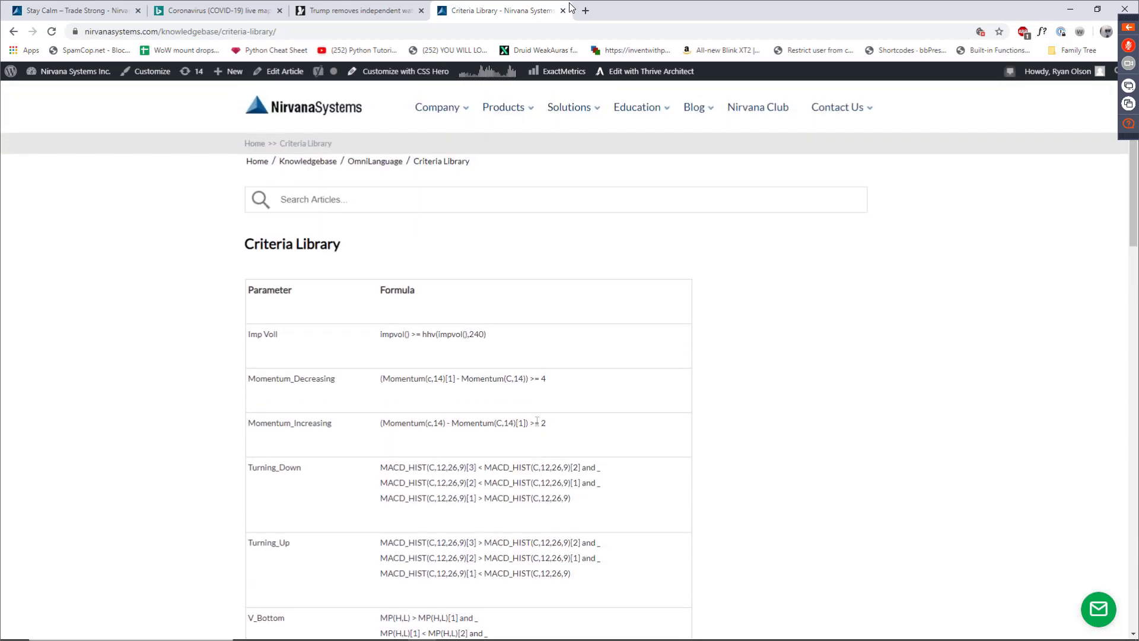
Open the Indicators article from the OmniLanguage category and highlight the BollingerBandLower parameters
{"action": "left_click", "coordinate": [378, 164]}
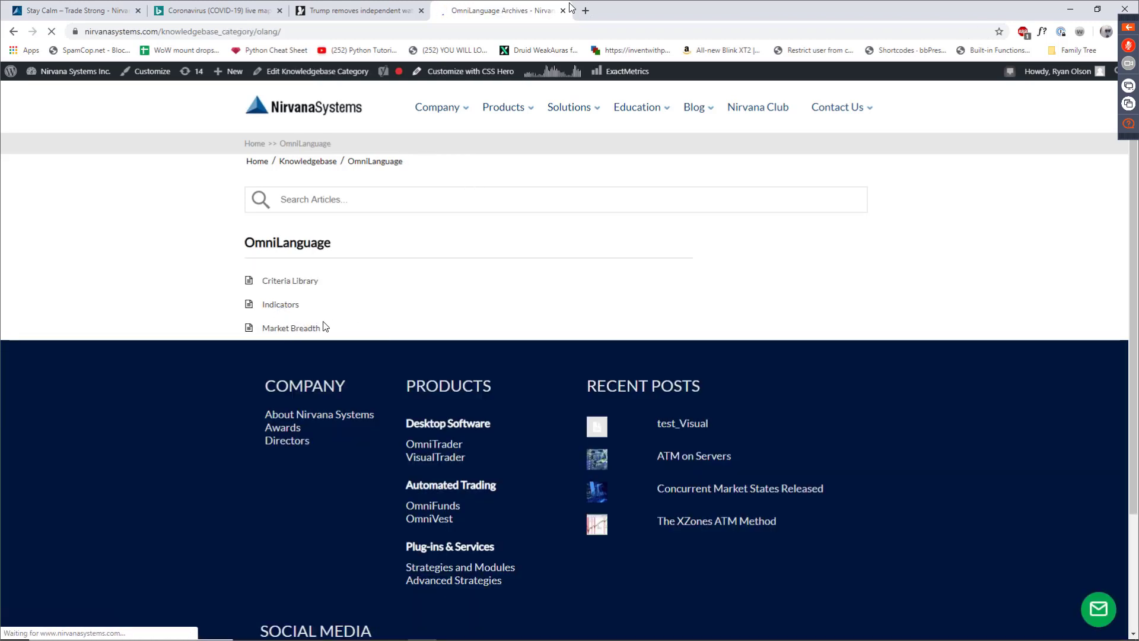
{"action": "scroll", "coordinate": [460, 369], "scroll_direction": "down", "scroll_amount": 4}
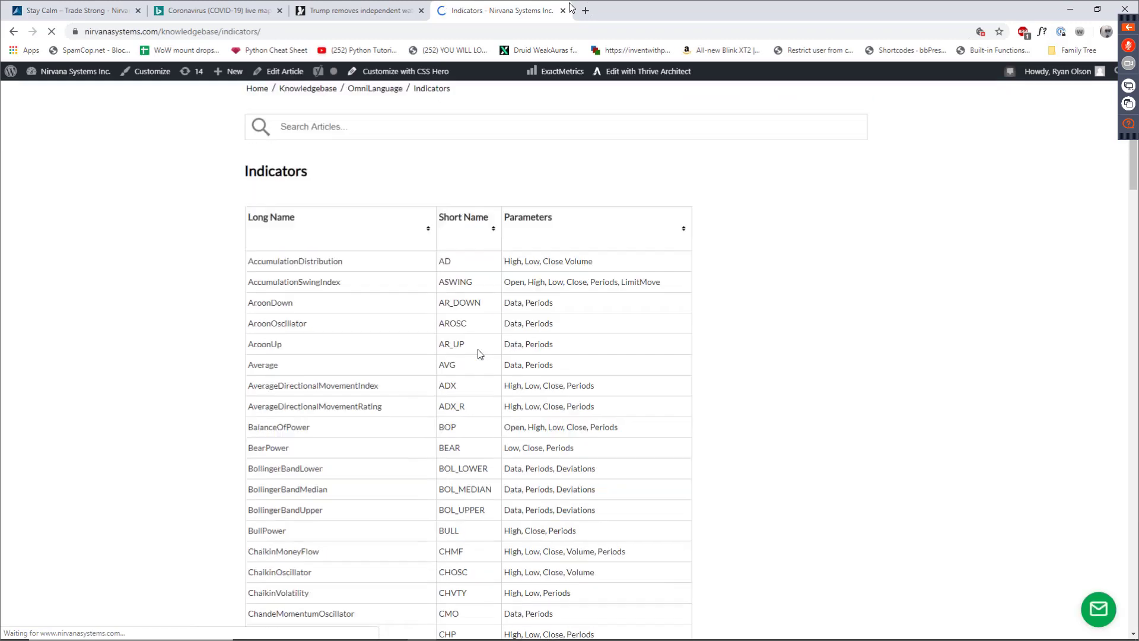
{"action": "mouse_move", "coordinate": [505, 291]}
{"action": "left_mouse_down"}
{"action": "mouse_move", "coordinate": [585, 310]}
{"action": "mouse_move", "coordinate": [511, 312]}
{"action": "left_mouse_up"}
{"action": "left_click", "coordinate": [604, 321]}
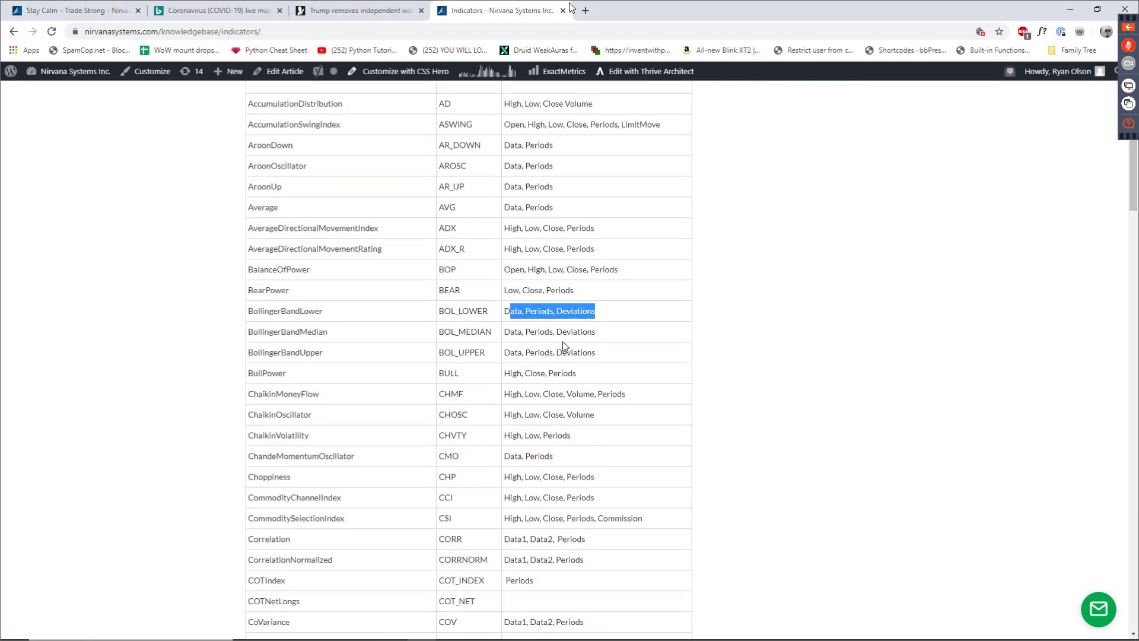
Examine the rest of the Indicators table down to WilliamsPercentR and highlight that indicator's names and parameters
{"action": "scroll", "coordinate": [564, 345], "scroll_direction": "down", "scroll_amount": 7}
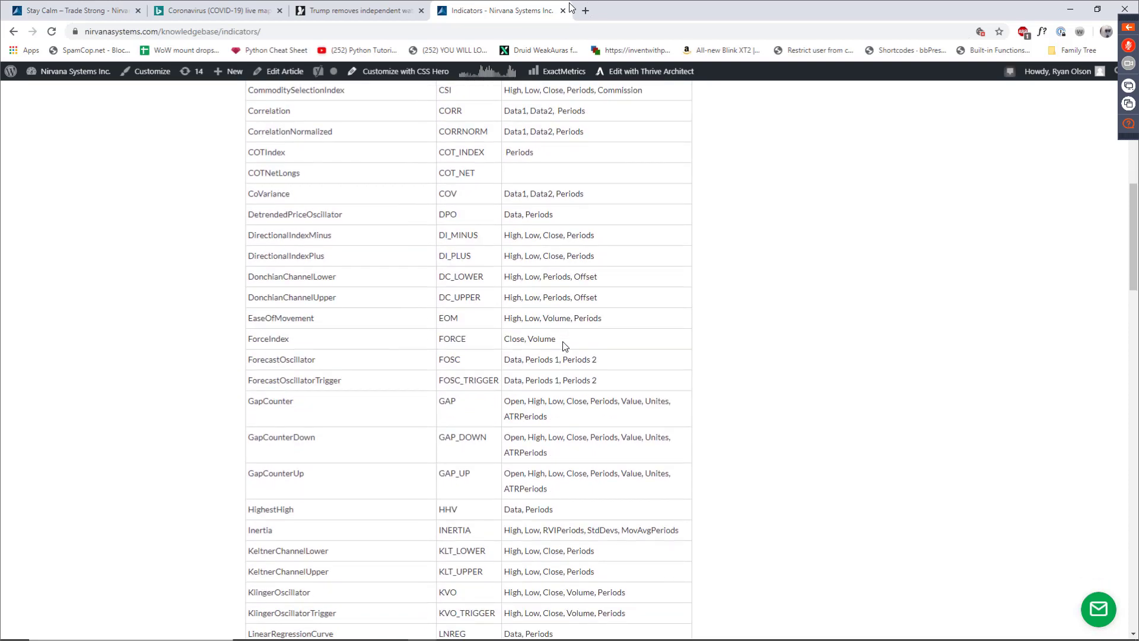
{"action": "scroll", "coordinate": [565, 347], "scroll_direction": "down", "scroll_amount": 5}
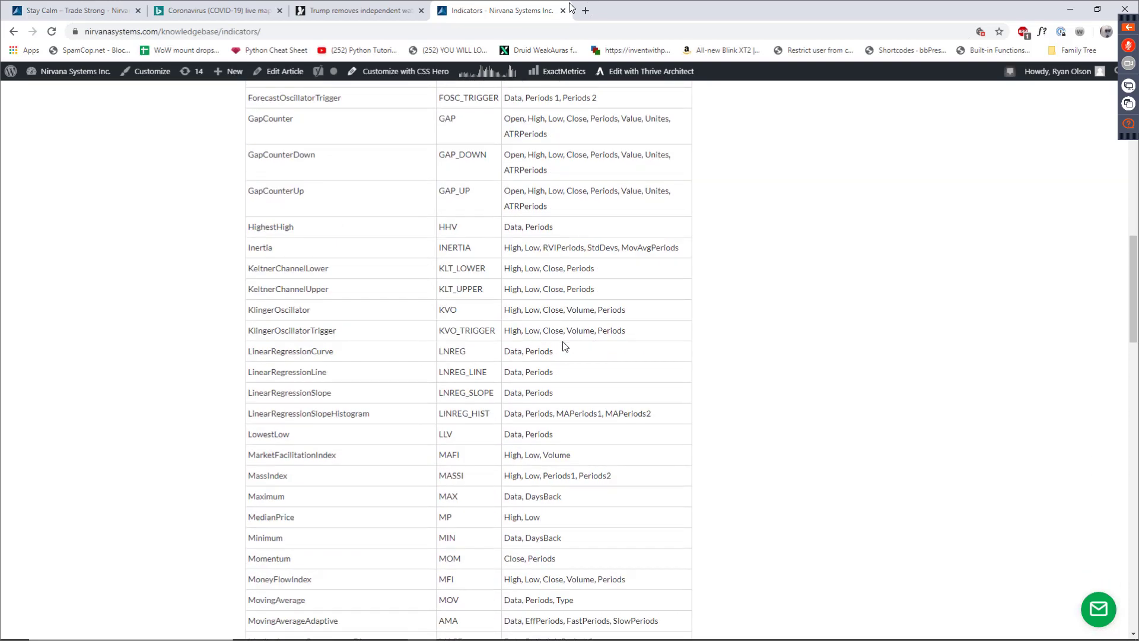
{"action": "scroll", "coordinate": [565, 346], "scroll_direction": "down", "scroll_amount": 1}
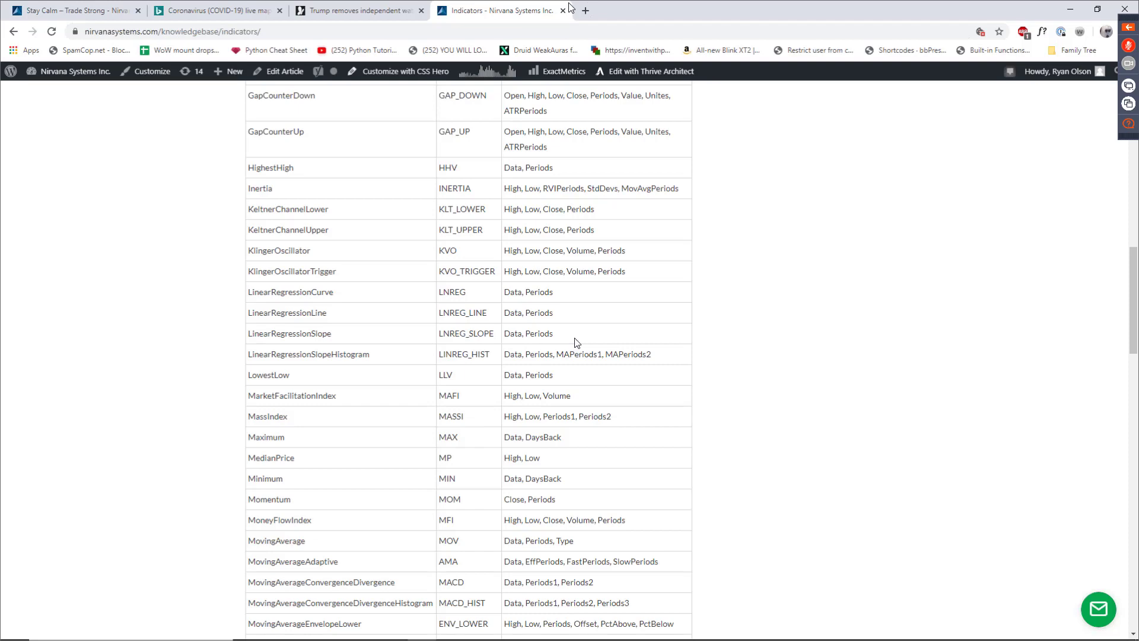
{"action": "scroll", "coordinate": [573, 440], "scroll_direction": "down", "scroll_amount": 3}
{"action": "scroll", "coordinate": [575, 441], "scroll_direction": "down", "scroll_amount": 8}
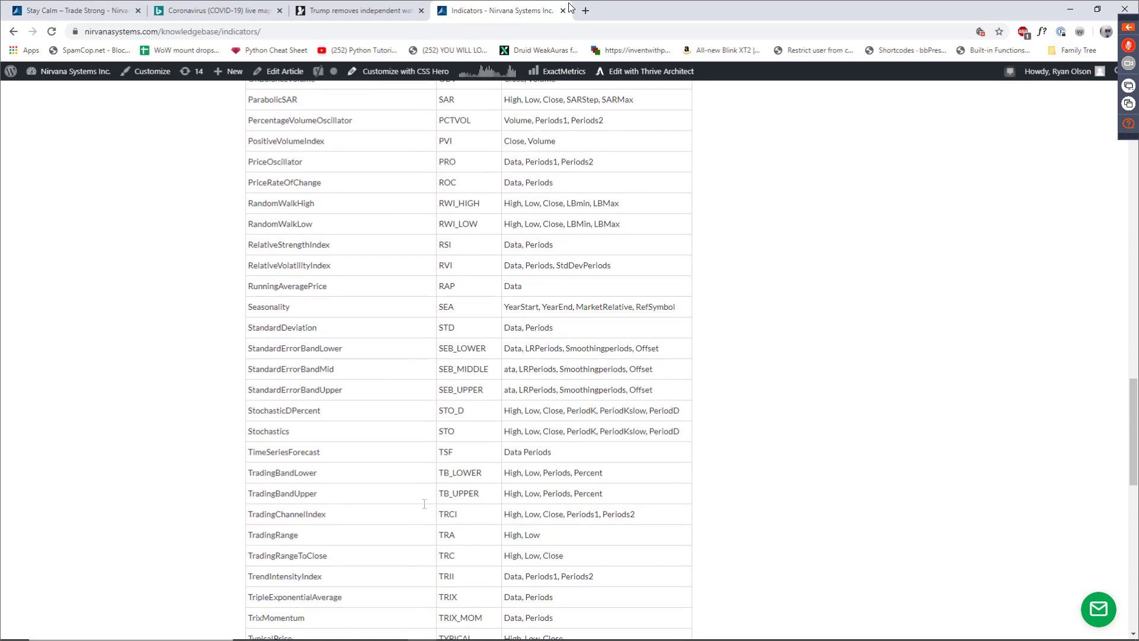
{"action": "scroll", "coordinate": [646, 513], "scroll_direction": "down", "scroll_amount": 3}
{"action": "scroll", "coordinate": [573, 517], "scroll_direction": "down", "scroll_amount": 4}
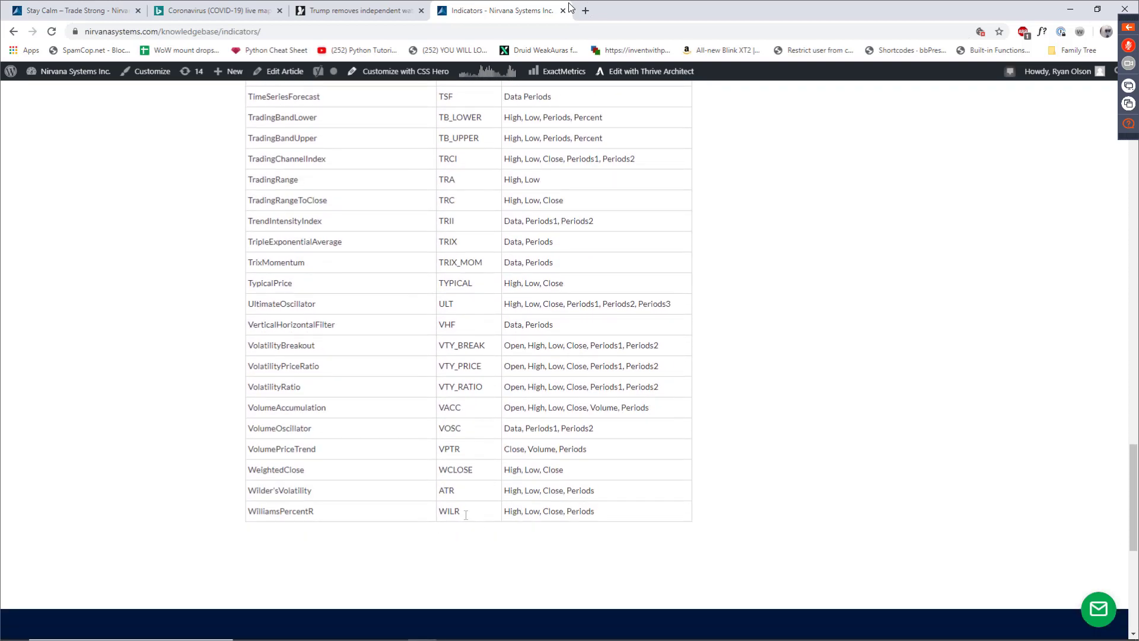
{"action": "left_click_drag", "start_coordinate": [466, 512], "coordinate": [299, 512]}
{"action": "left_click", "coordinate": [588, 521]}
{"action": "left_click_drag", "start_coordinate": [595, 514], "coordinate": [529, 514]}
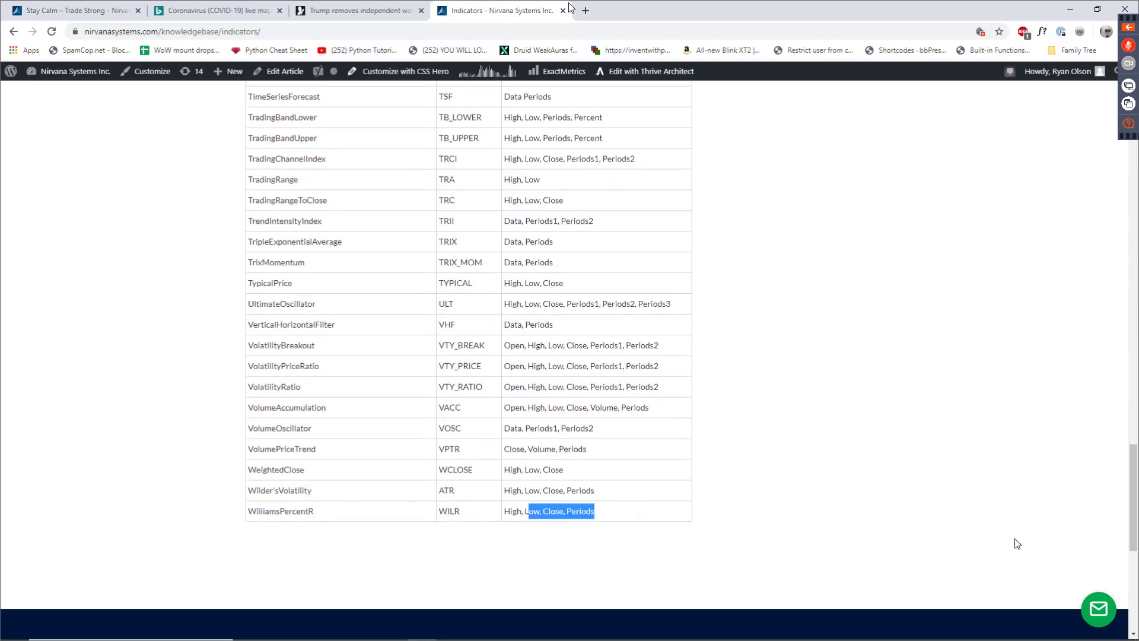
Return to the beginning of the Indicators table and switch back to the Focus List window
{"action": "scroll", "coordinate": [764, 218], "scroll_direction": "up", "scroll_amount": 4}
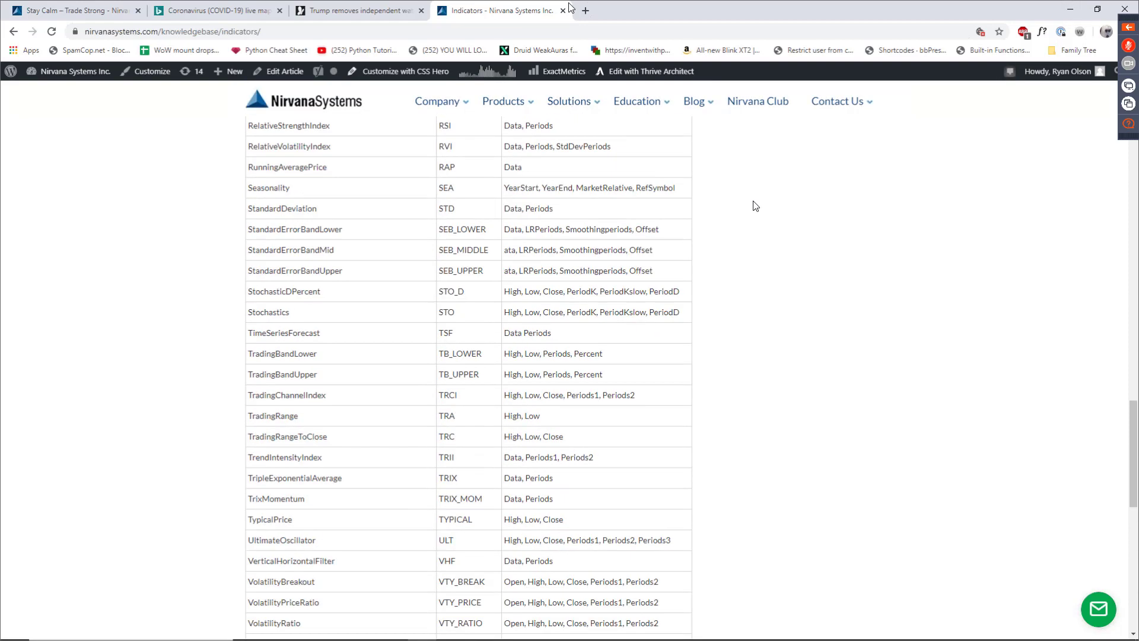
{"action": "left_click_drag", "start_coordinate": [1132, 431], "coordinate": [1132, 178]}
{"action": "scroll", "coordinate": [1025, 197], "scroll_direction": "up", "scroll_amount": 4}
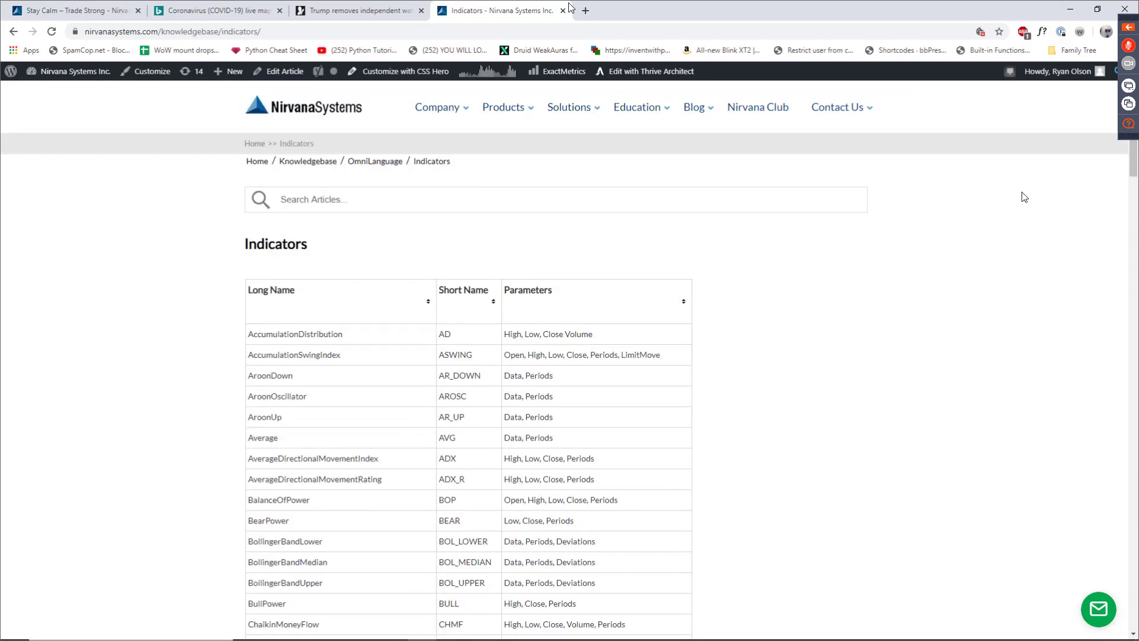
{"action": "mouse_move", "coordinate": [639, 105]}
{"action": "left_click", "coordinate": [1071, 12]}
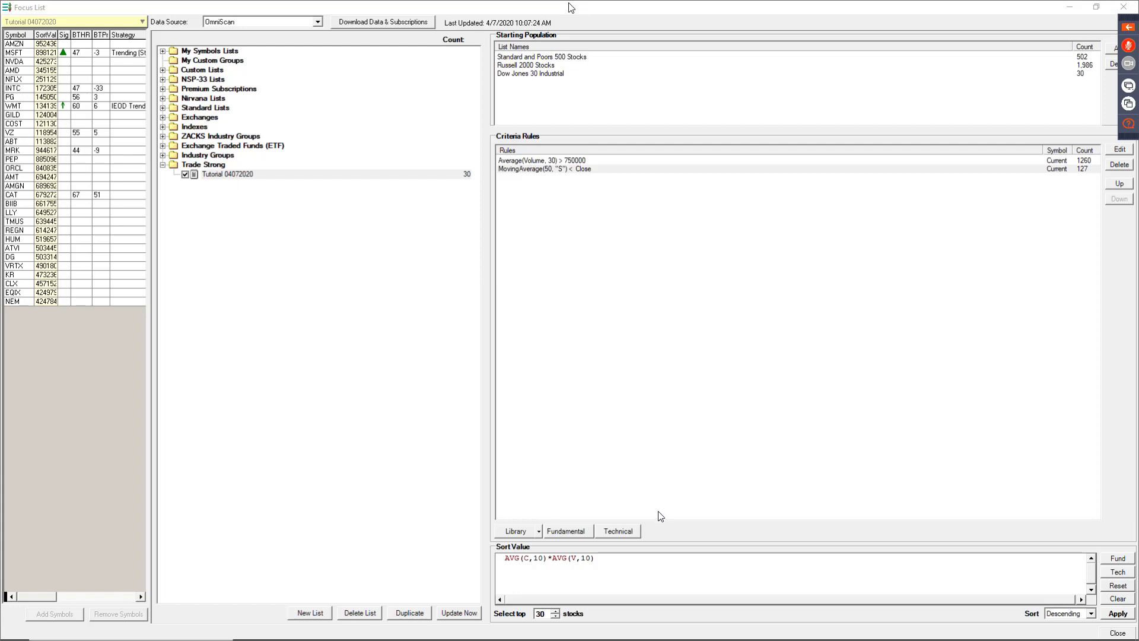
Open the MovingAverage(50, "S") < Close rule for editing and insert the ARSI function two lines below its formula
{"action": "left_click", "coordinate": [1024, 303]}
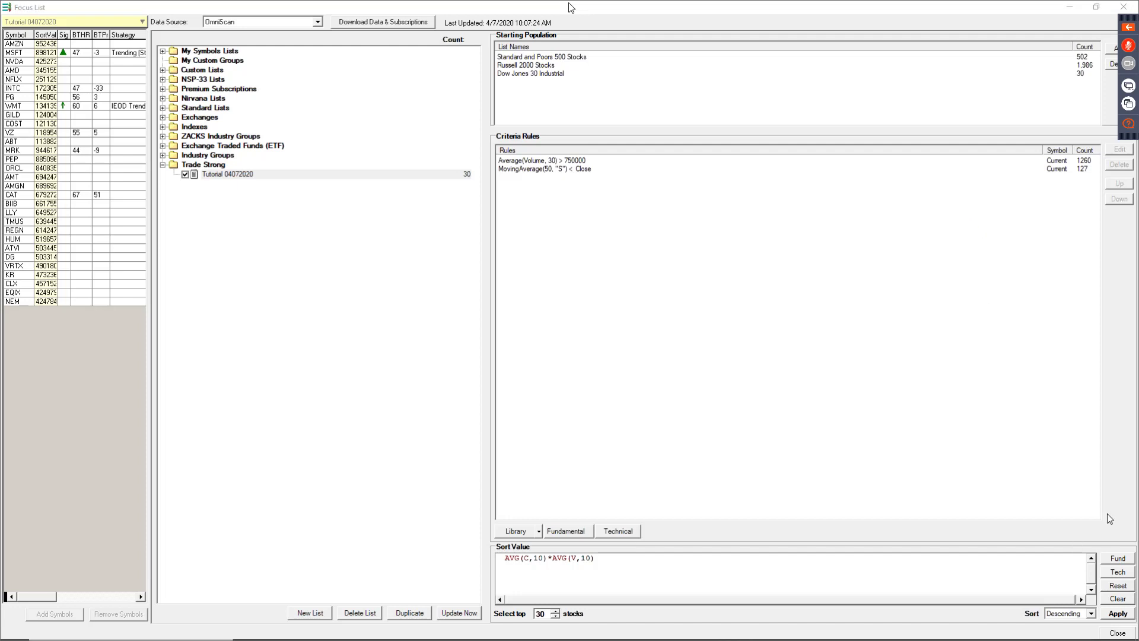
{"action": "left_click", "coordinate": [535, 170]}
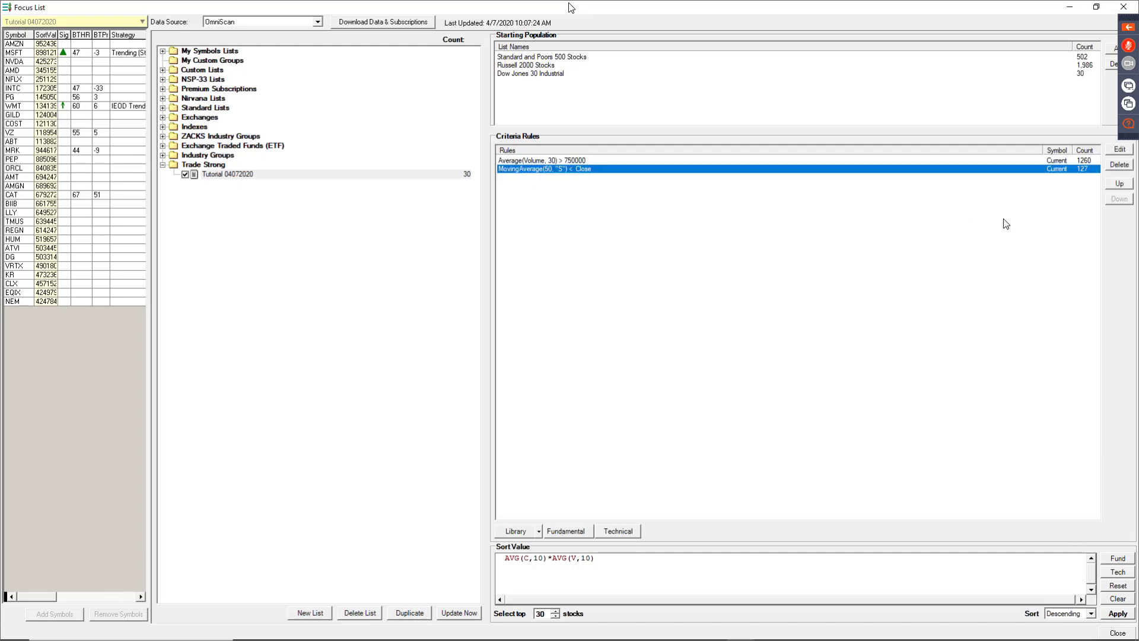
{"action": "left_click", "coordinate": [1120, 149]}
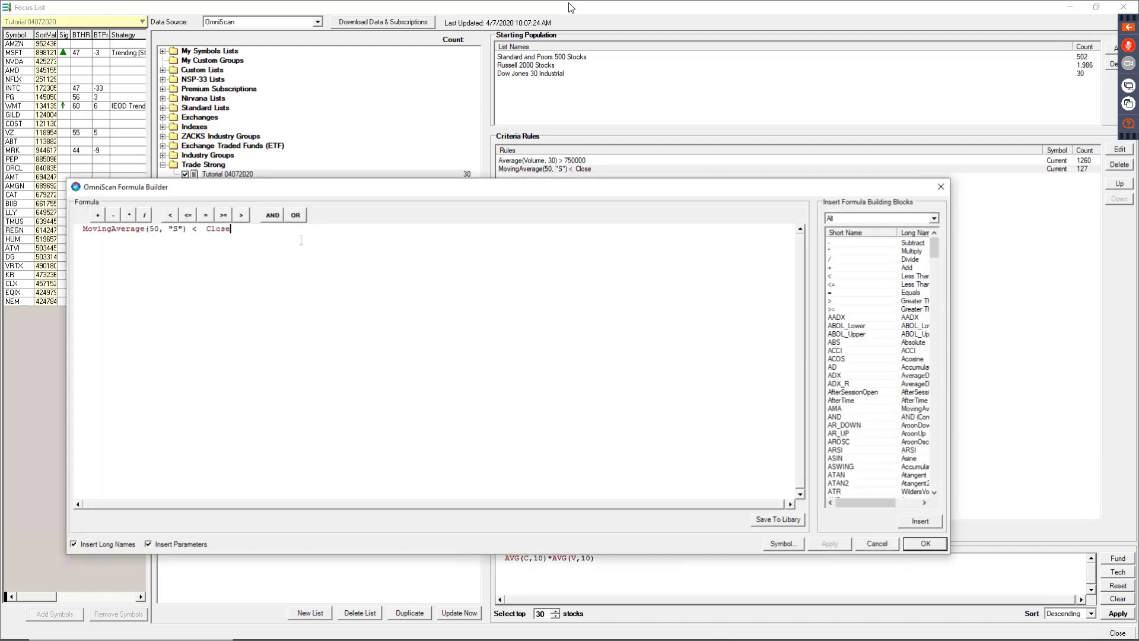
{"action": "key", "text": "Return"}
{"action": "key", "text": "Return"}
{"action": "double_click", "coordinate": [838, 451]}
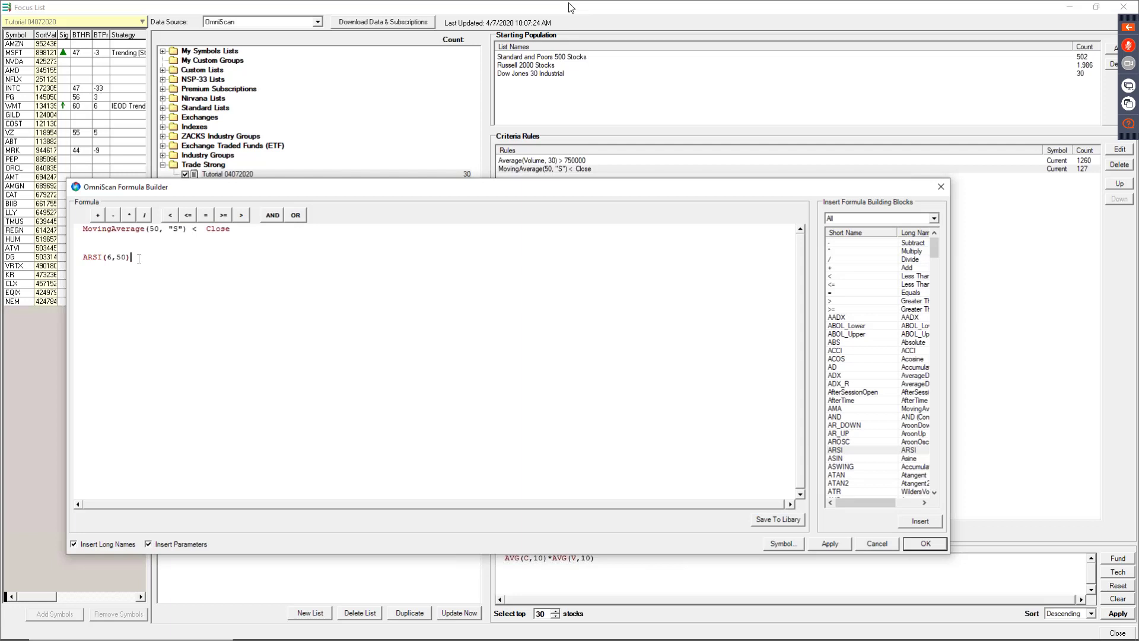
Remove ARSI's default parameters and reopen its parenthesis to bring up the parameter hint
{"action": "key", "text": "shift+Left"}
{"action": "key", "text": "shift+Left"}
{"action": "key", "text": "shift+Left"}
{"action": "key", "text": "shift+Left"}
{"action": "key", "text": "shift+Left"}
{"action": "key", "text": "shift+Left"}
{"action": "key", "text": "Delete"}
{"action": "type", "text": "("}
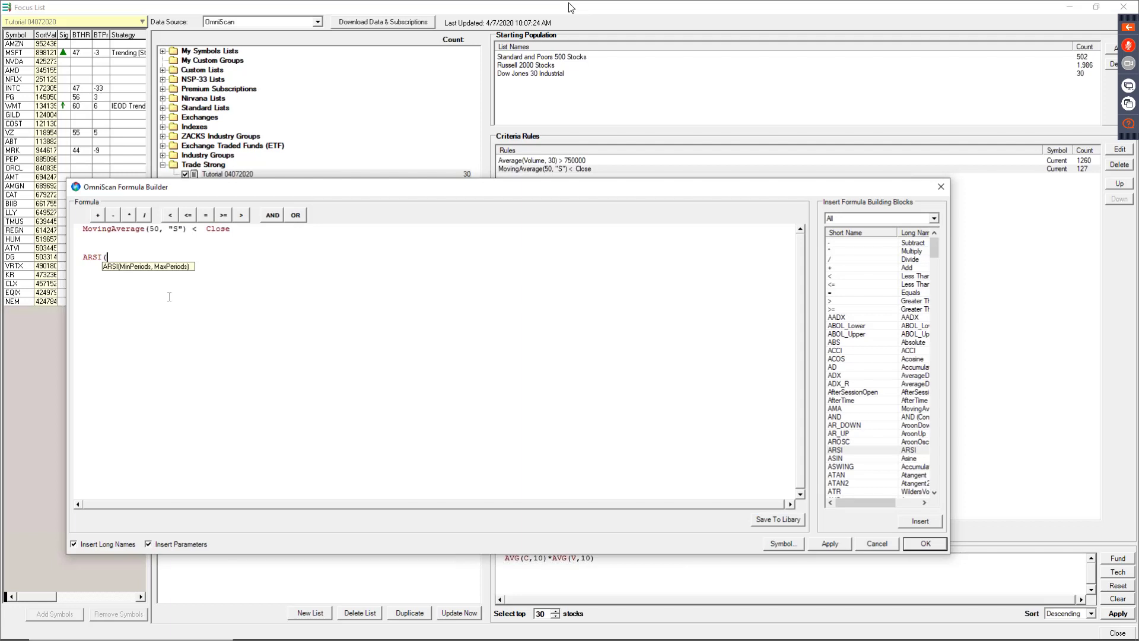
Bring up the ARSI parameter hint again and complete the function as ARSI(15,45)
{"action": "key", "text": "Left"}
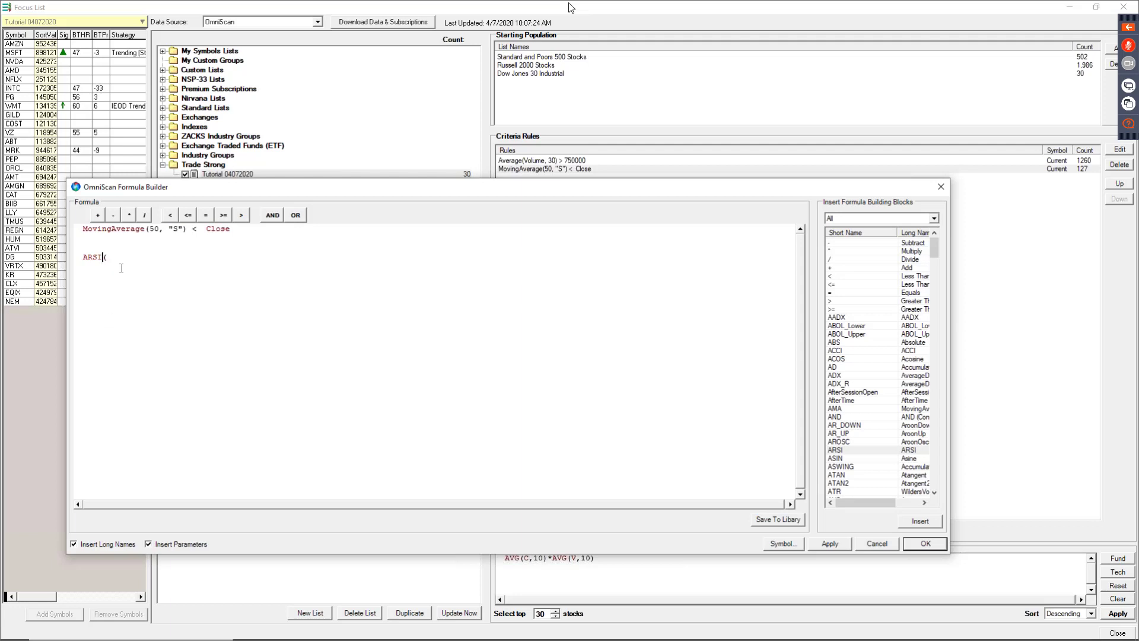
{"action": "key", "text": "Right"}
{"action": "key", "text": "BackSpace"}
{"action": "type", "text": "("}
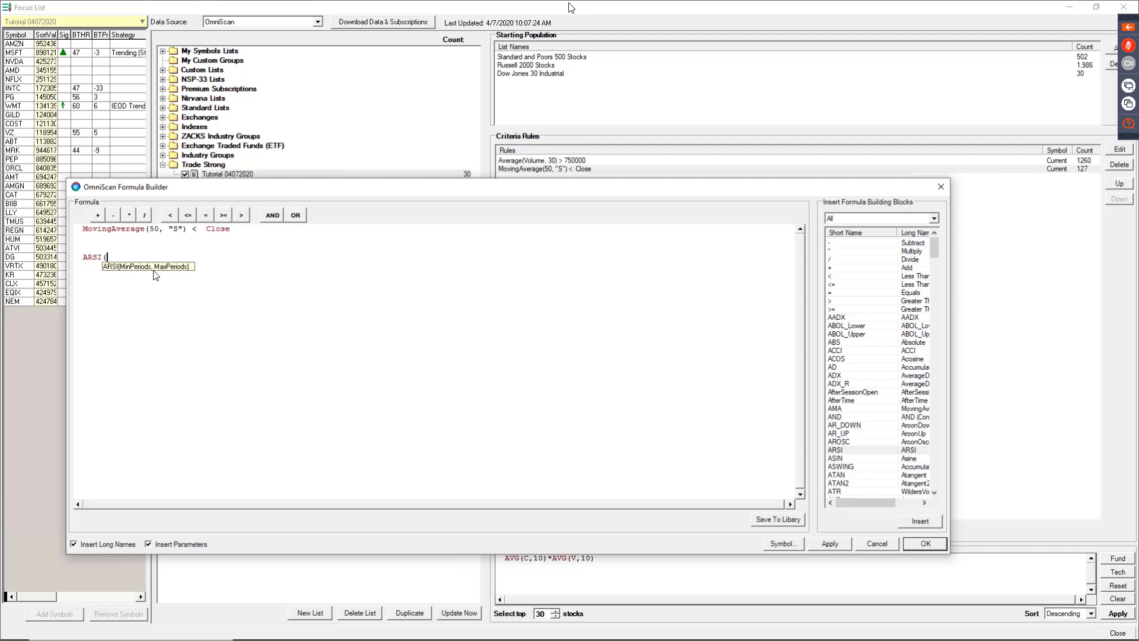
{"action": "type", "text": "15,45)"}
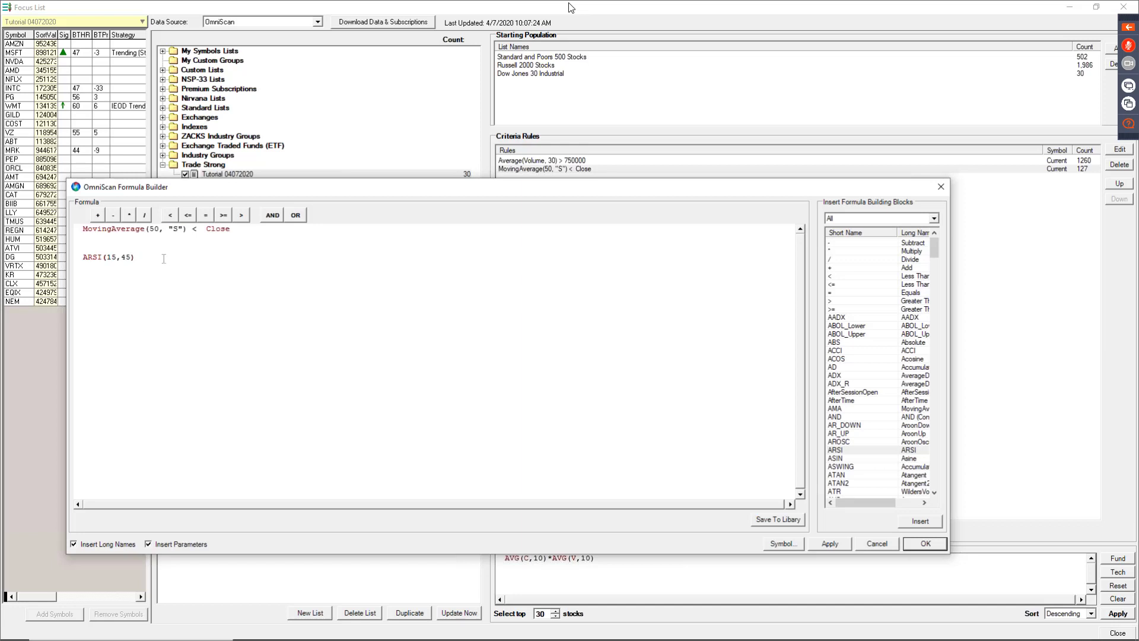
Delete the ARSI(15,45) line from the formula and accept the rule
{"action": "left_click_drag", "start_coordinate": [164, 258], "coordinate": [73, 265]}
{"action": "key", "text": "BackSpace"}
{"action": "left_click", "coordinate": [924, 544]}
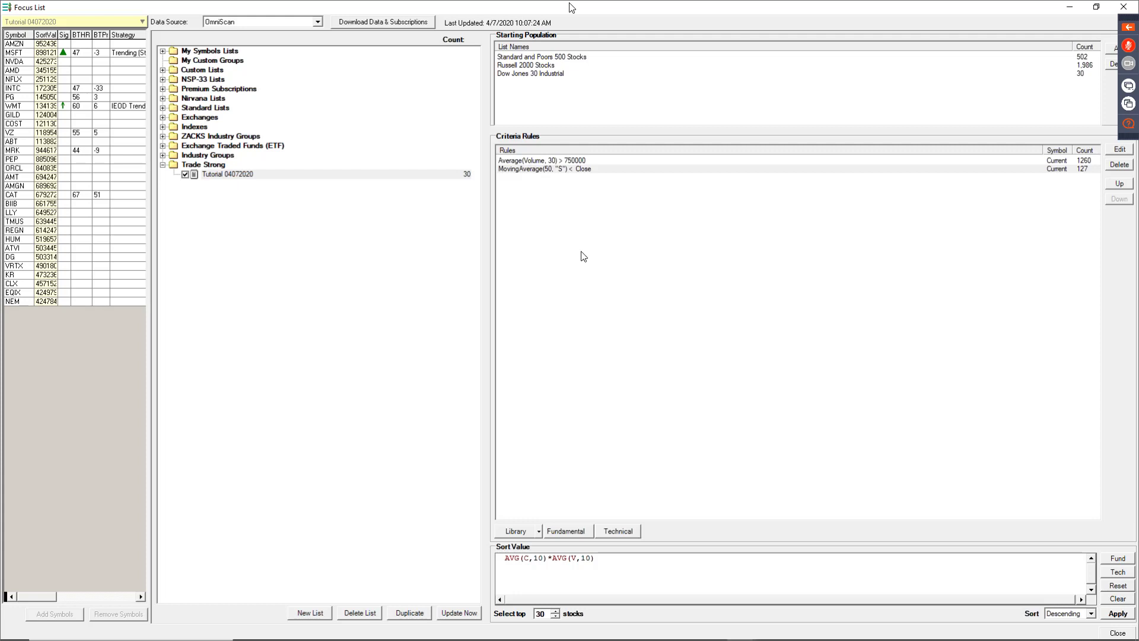
Collapse the Trade Strong folder, look through Custom Lists, and expand the Nirvana Lists, Exchanges and Standard Lists folders
{"action": "left_click", "coordinate": [163, 165]}
{"action": "left_click", "coordinate": [162, 70]}
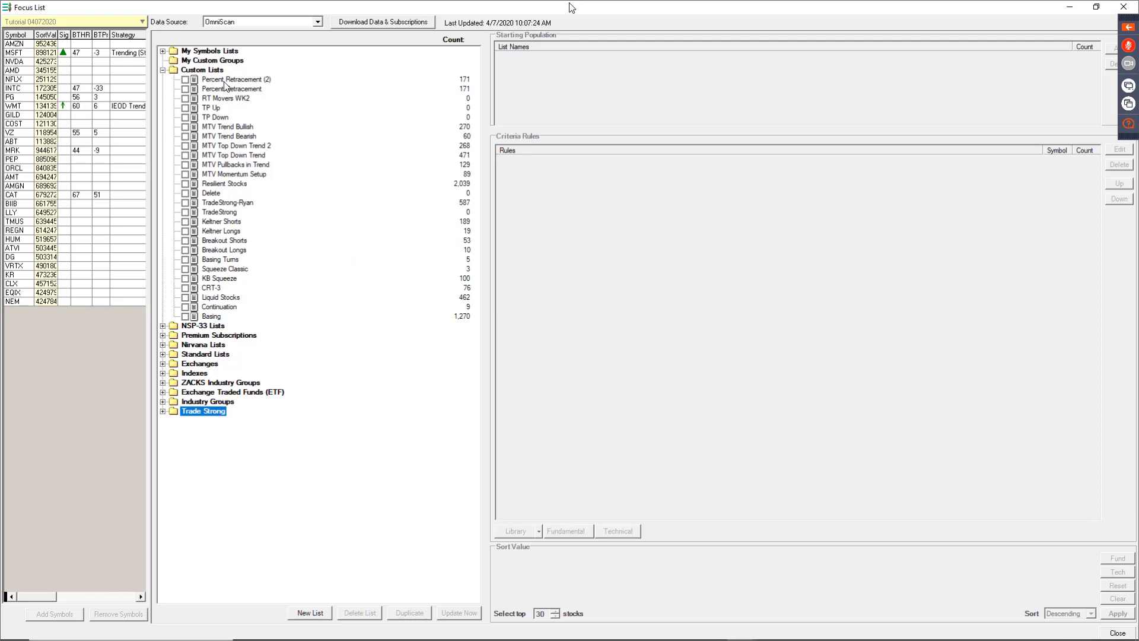
{"action": "left_click", "coordinate": [162, 70]}
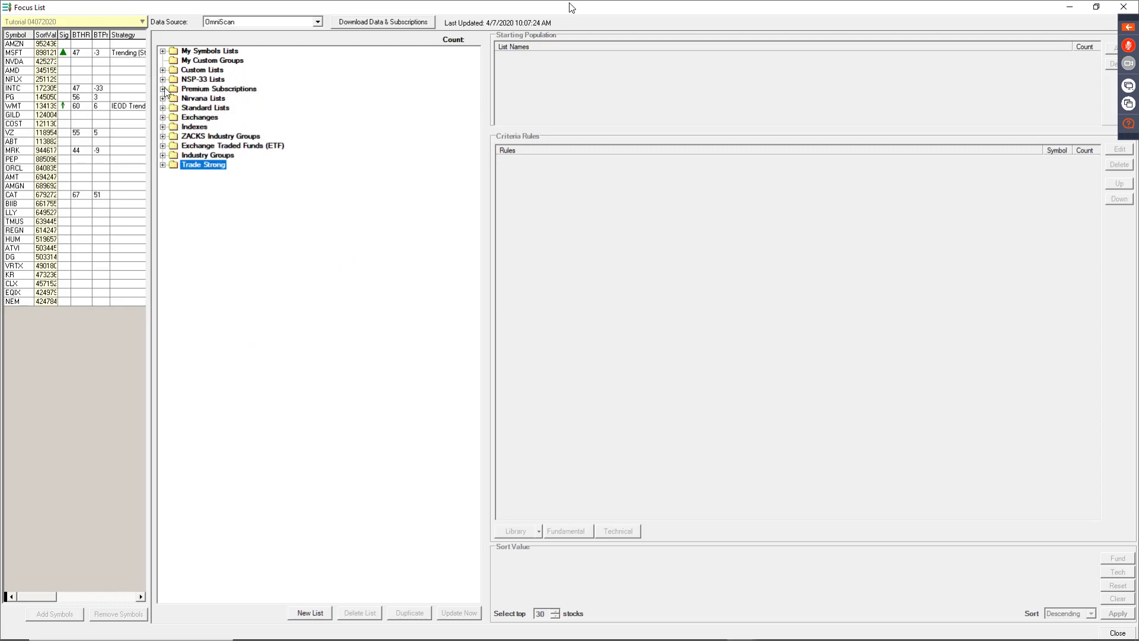
{"action": "left_click", "coordinate": [163, 99]}
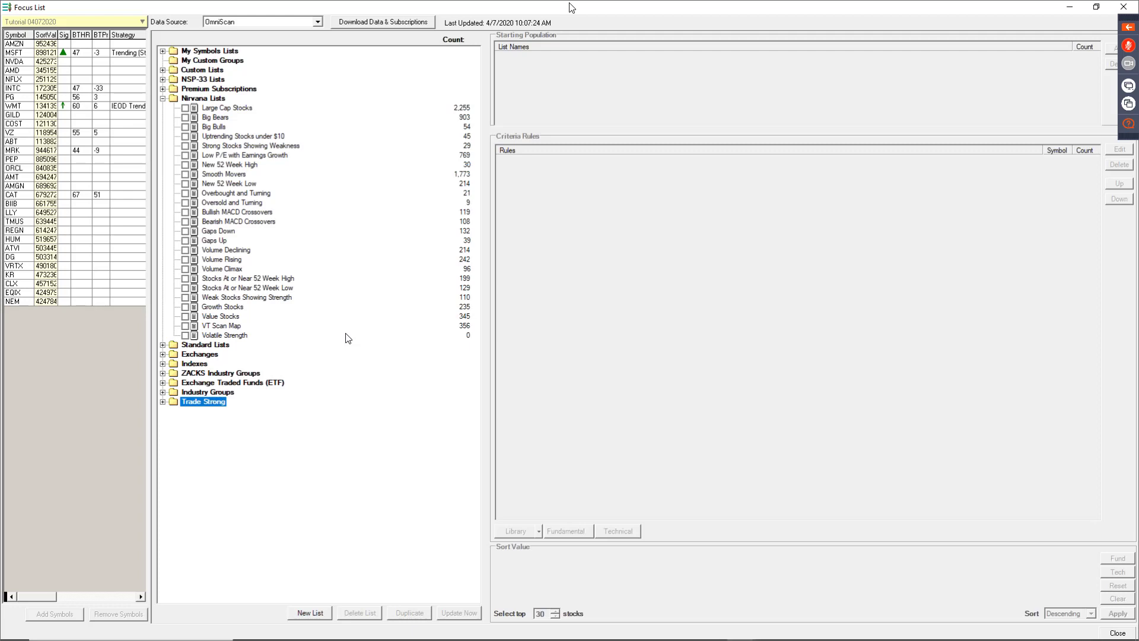
{"action": "left_click", "coordinate": [162, 355]}
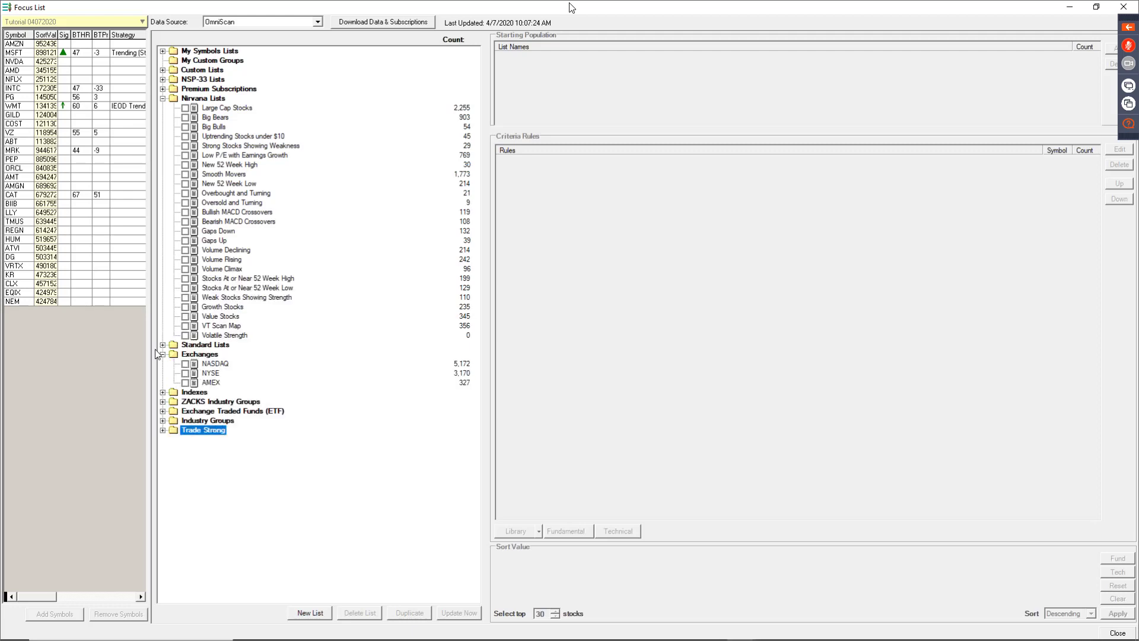
{"action": "left_click", "coordinate": [163, 344]}
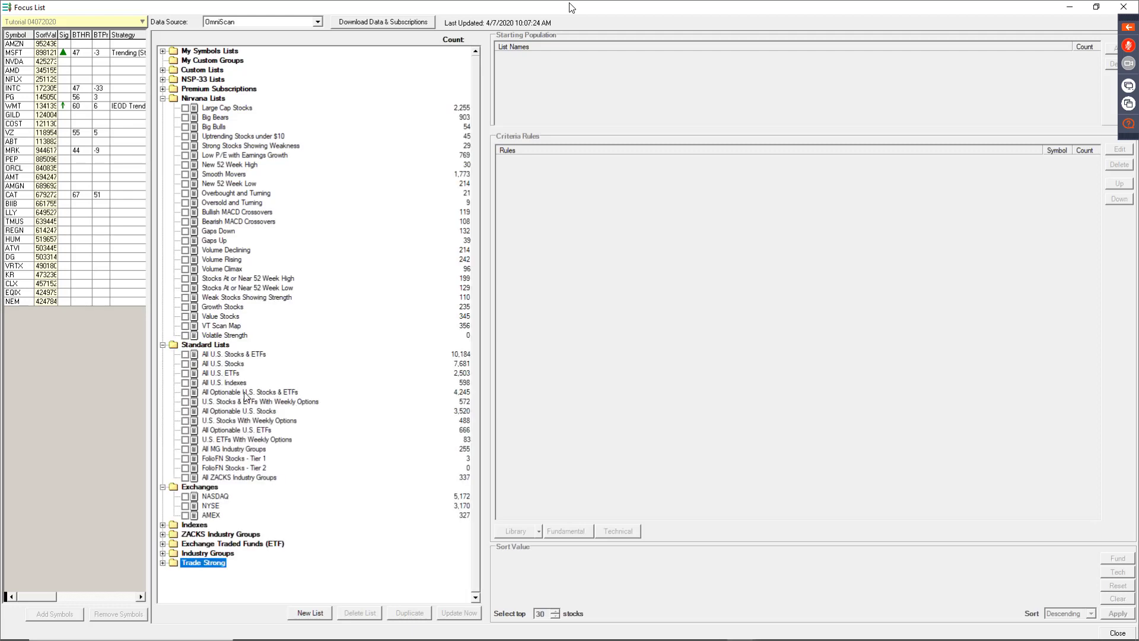
View the symbols of the All Optionable U.S. Stocks & ETFs and All Optionable U.S. Stocks standard lists
{"action": "left_click", "coordinate": [239, 392]}
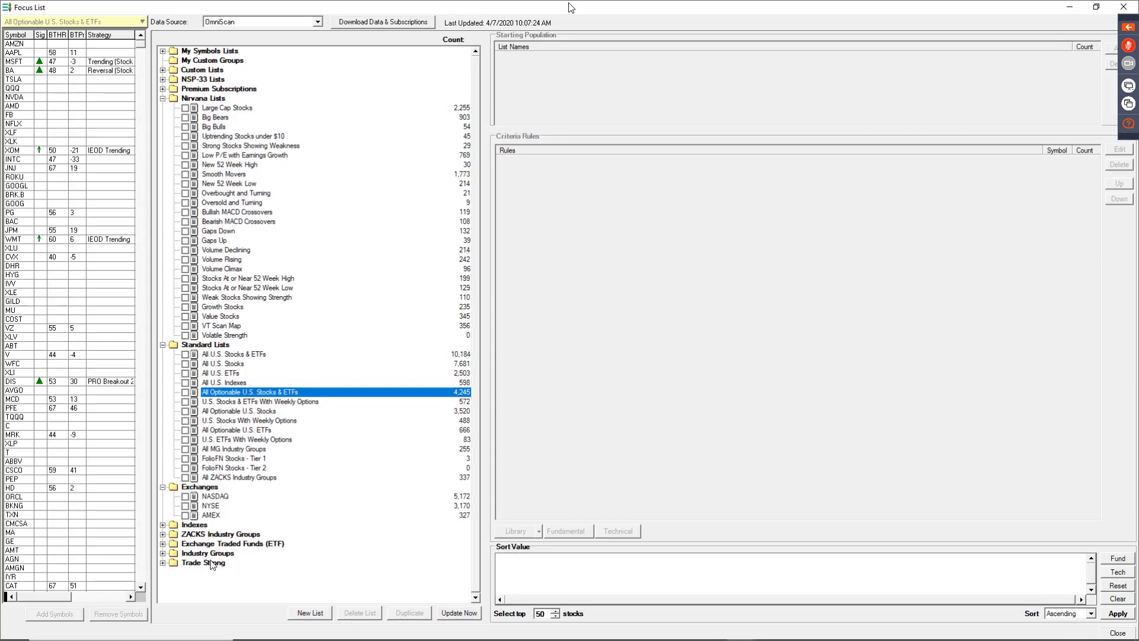
{"action": "left_click", "coordinate": [225, 412]}
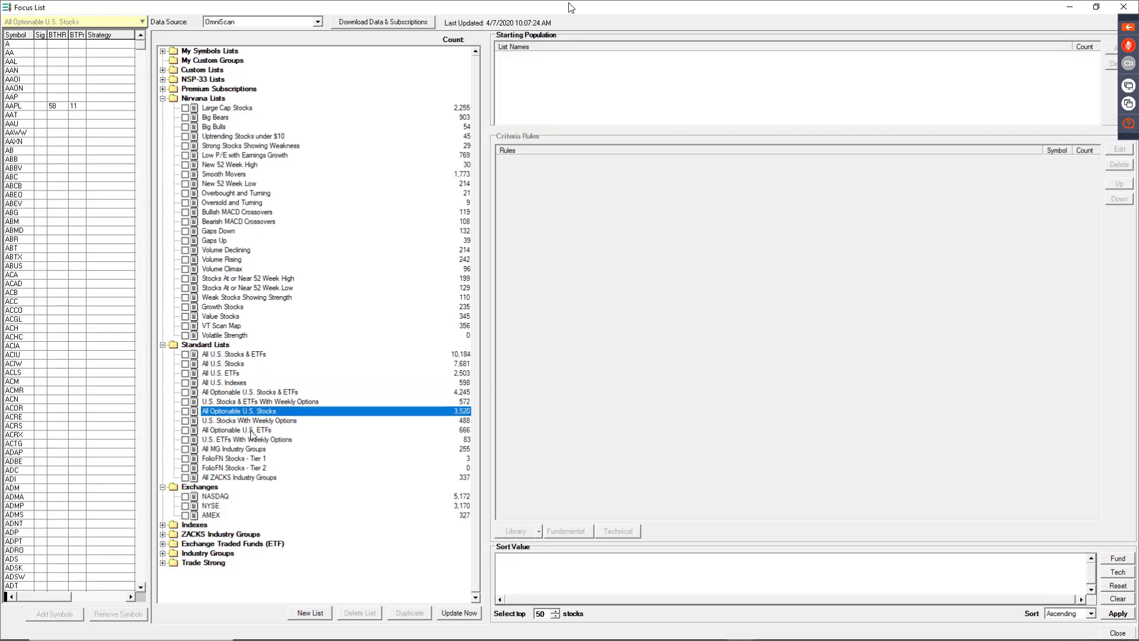
{"action": "left_click", "coordinate": [221, 394]}
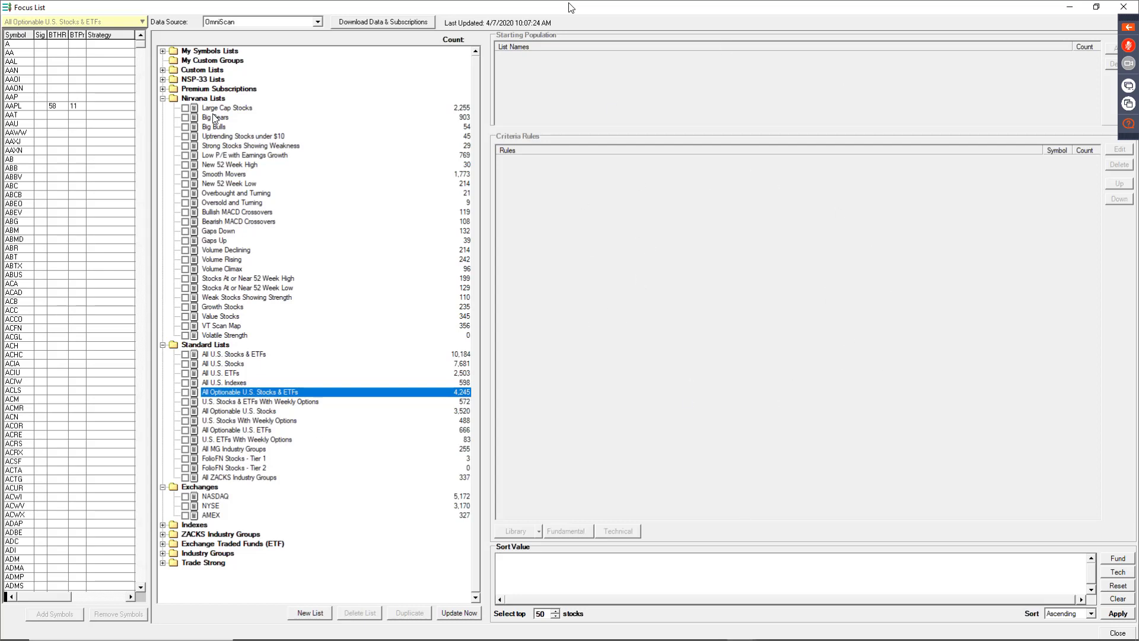
View the starting populations and criteria rules of the Large Cap Stocks, New 52 Week Low and Volume Declining lists
{"action": "left_click", "coordinate": [215, 109]}
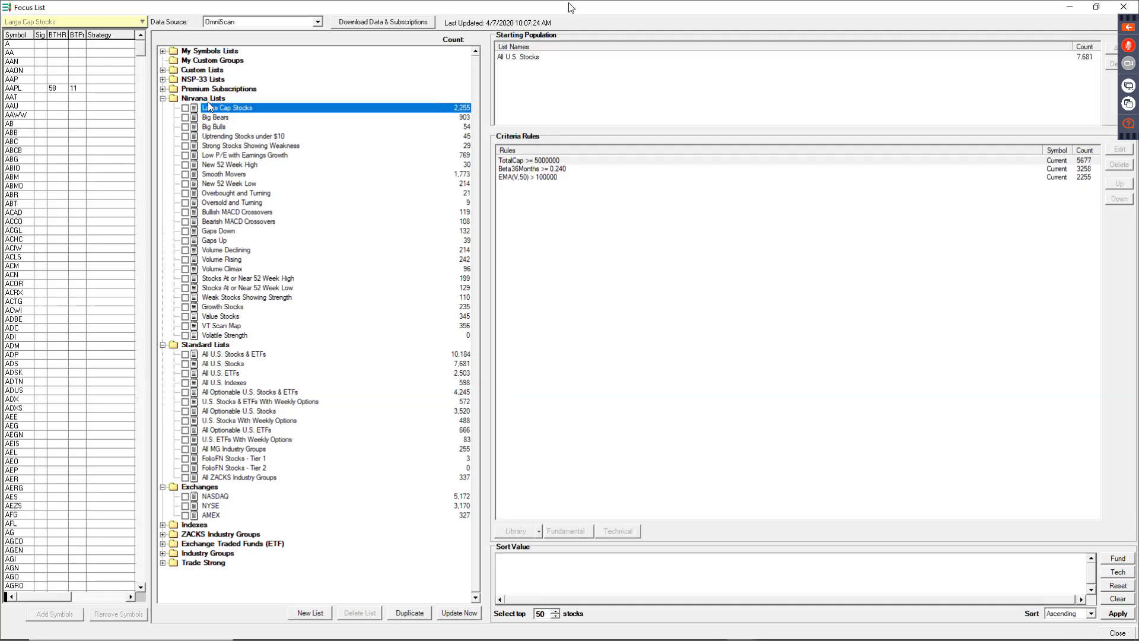
{"action": "left_click", "coordinate": [218, 184]}
{"action": "left_click", "coordinate": [222, 250]}
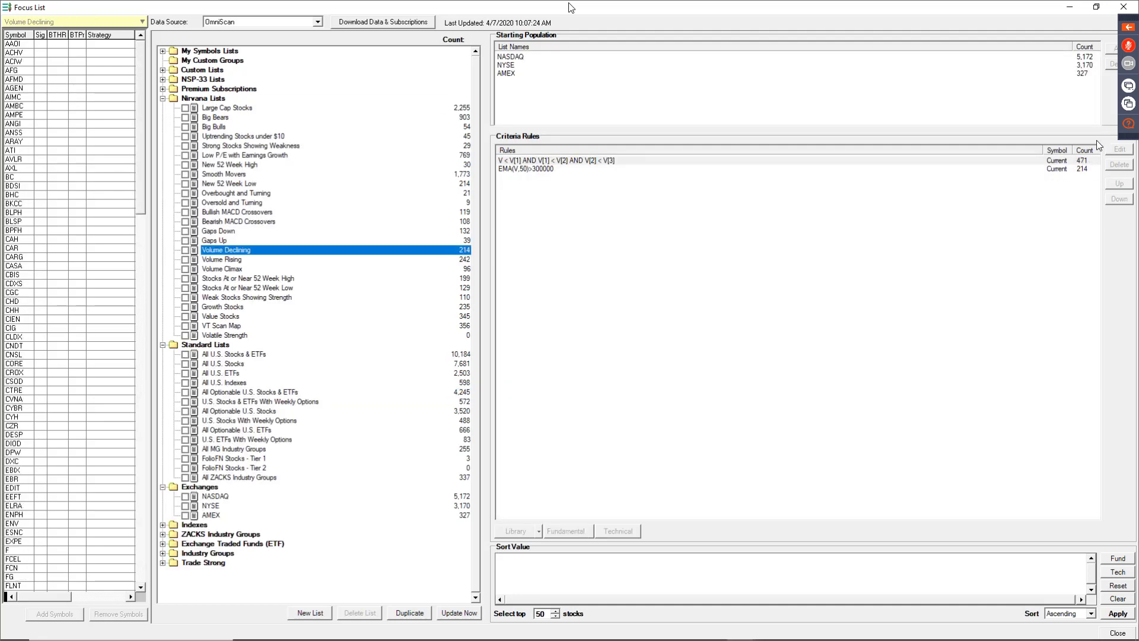
Select the All Optionable U.S. Stocks & ETFs list and check which list commands are available for it
{"action": "left_click", "coordinate": [221, 374]}
{"action": "left_click", "coordinate": [223, 393]}
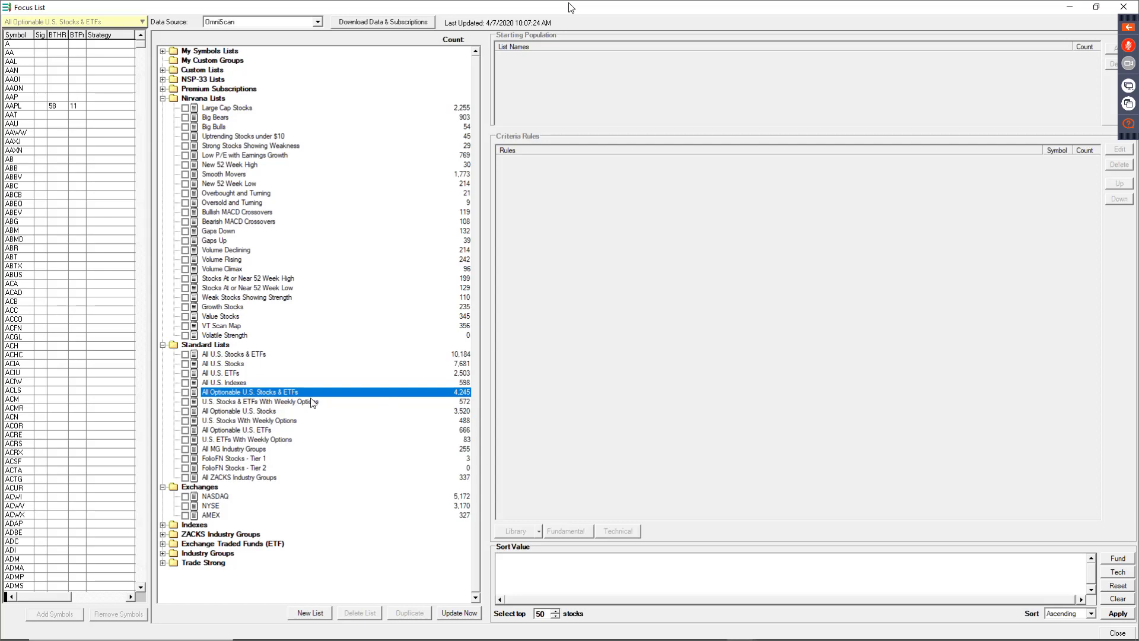
{"action": "right_click", "coordinate": [245, 394]}
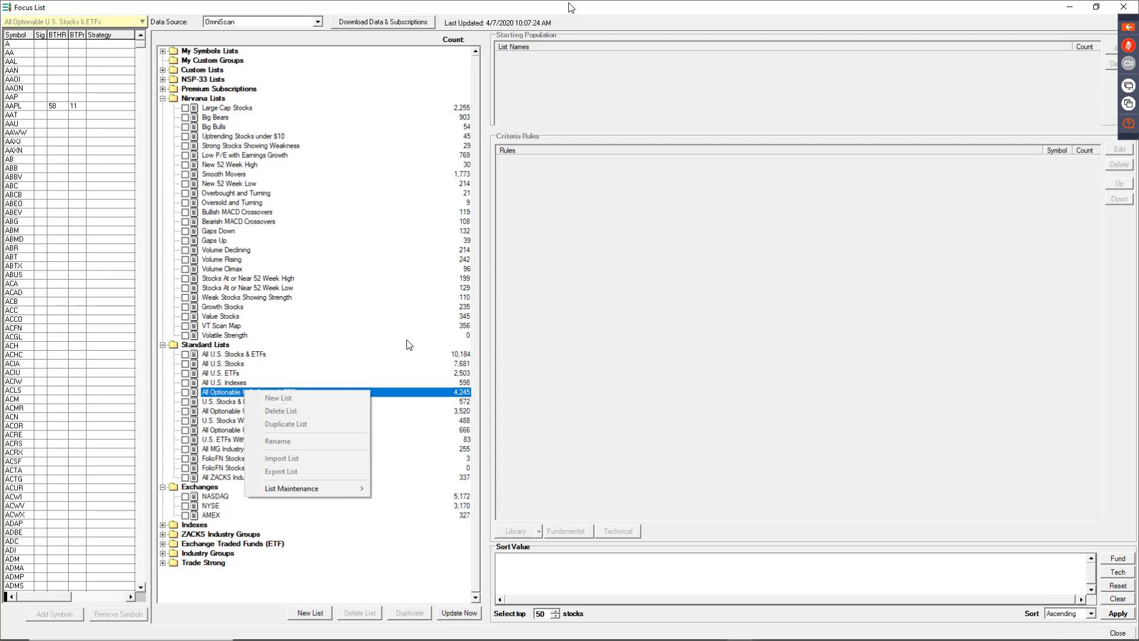
{"action": "left_click", "coordinate": [567, 372]}
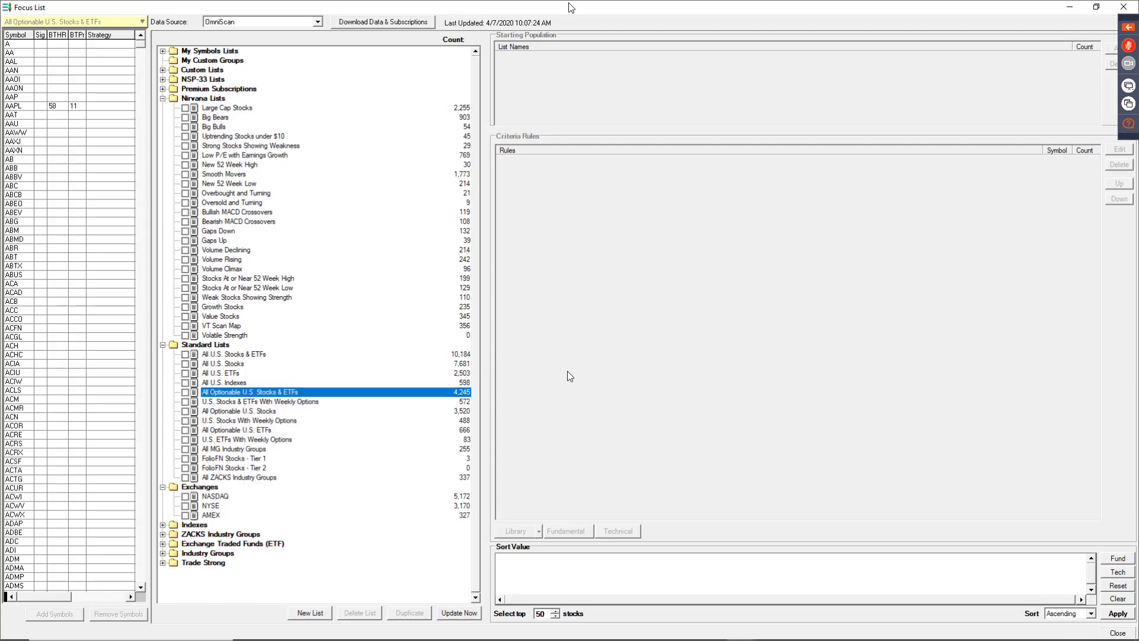
{"action": "right_click", "coordinate": [268, 395]}
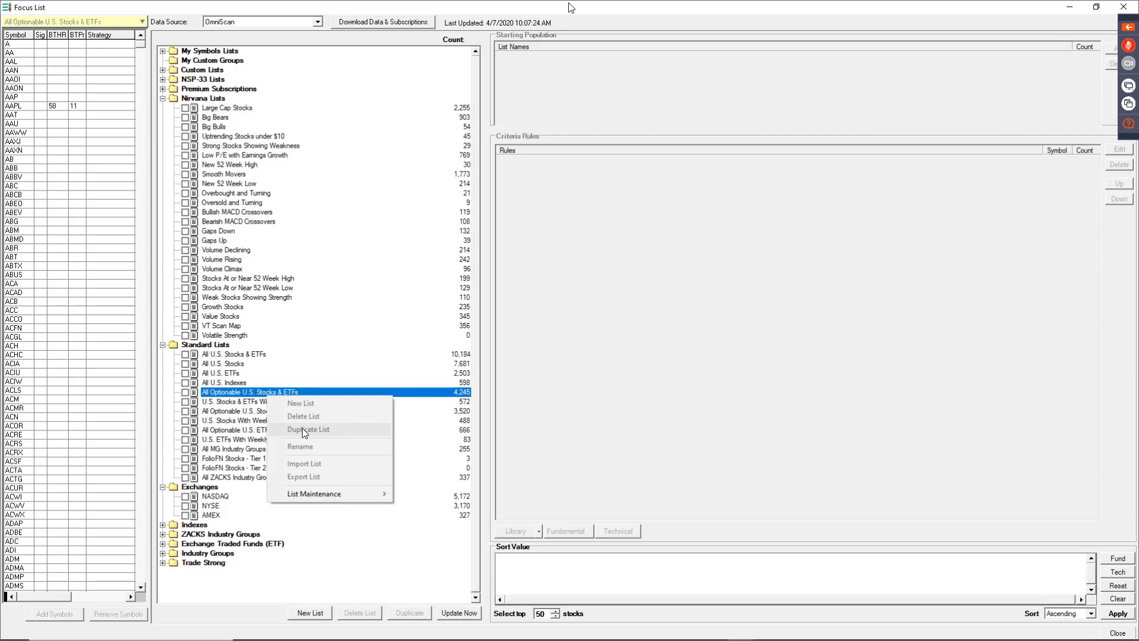
Expand Custom Lists, select the Continuation list, and check its criteria rules and available list commands
{"action": "left_click", "coordinate": [163, 70]}
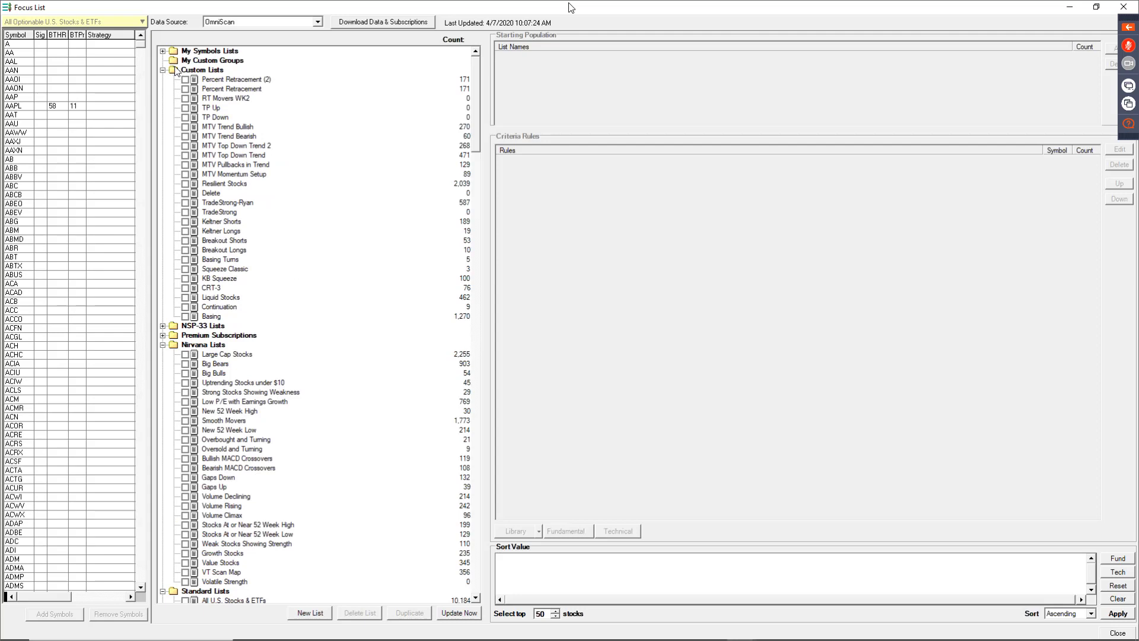
{"action": "left_click", "coordinate": [215, 306]}
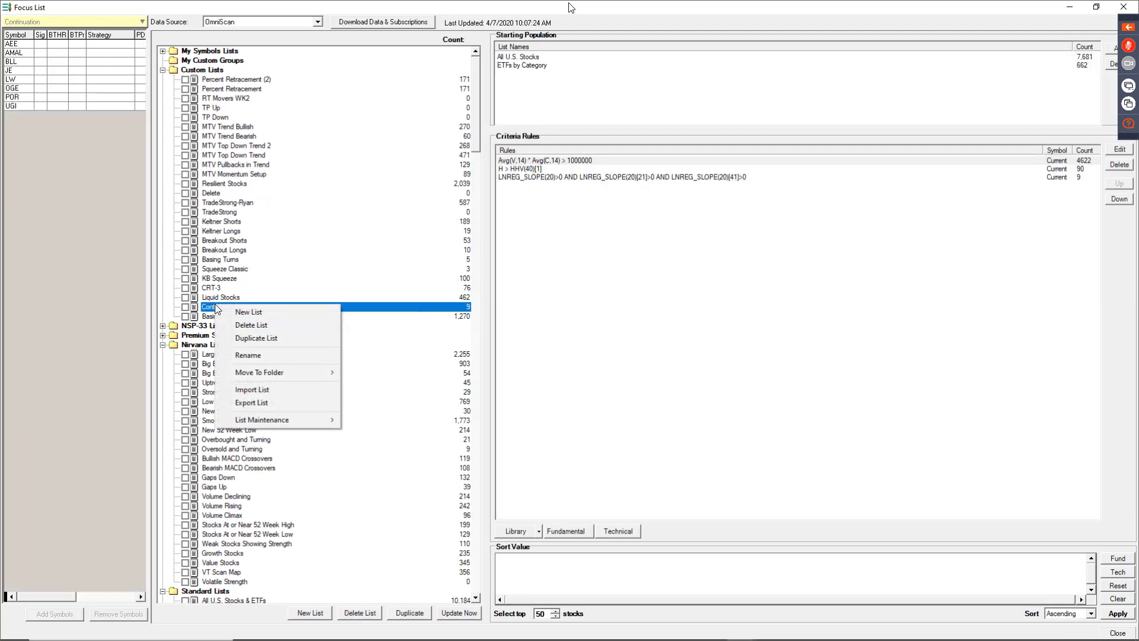
{"action": "right_click", "coordinate": [214, 306]}
{"action": "left_click", "coordinate": [560, 376]}
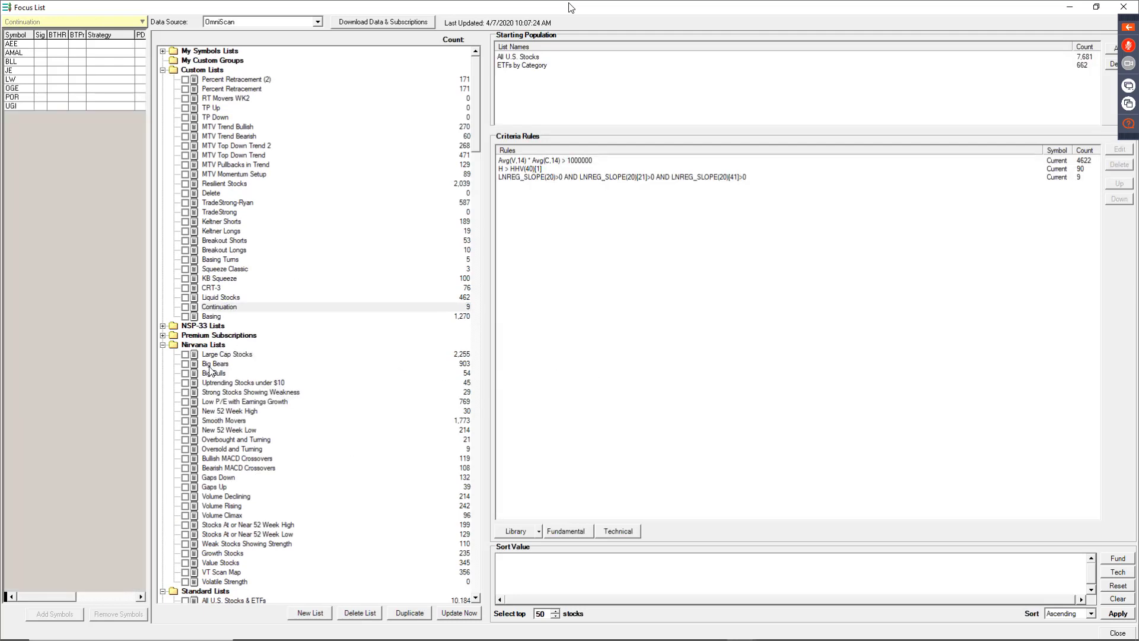
Duplicate the Bullish MACD Crossovers list from Nirvana Lists and uncheck the copy in Custom Lists
{"action": "left_click", "coordinate": [229, 459]}
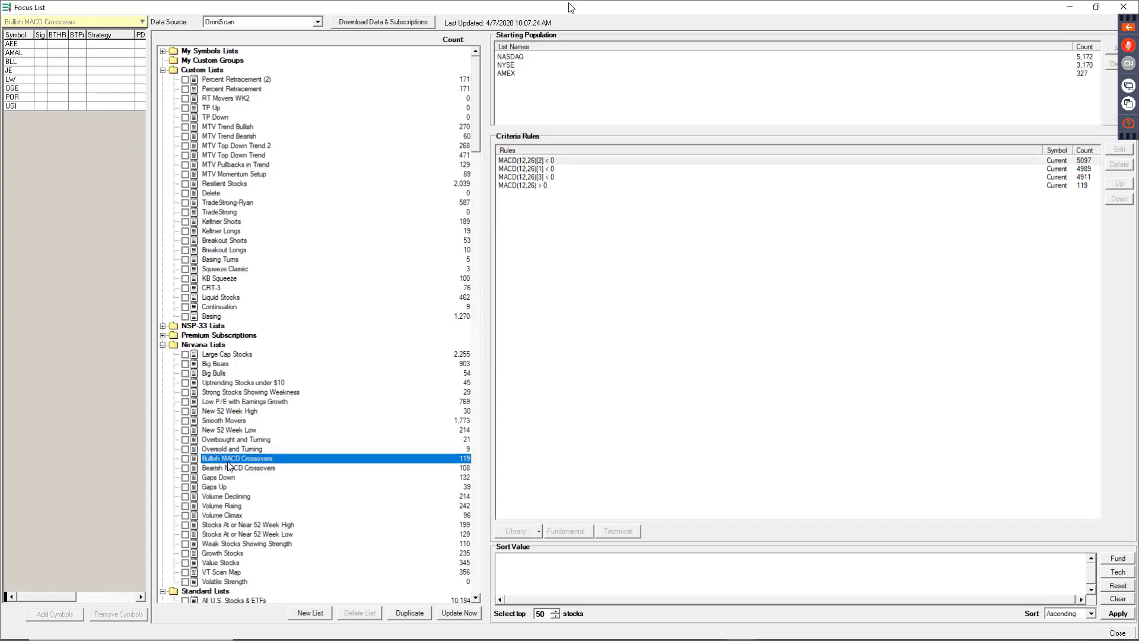
{"action": "right_click", "coordinate": [229, 462]}
{"action": "left_click", "coordinate": [264, 495]}
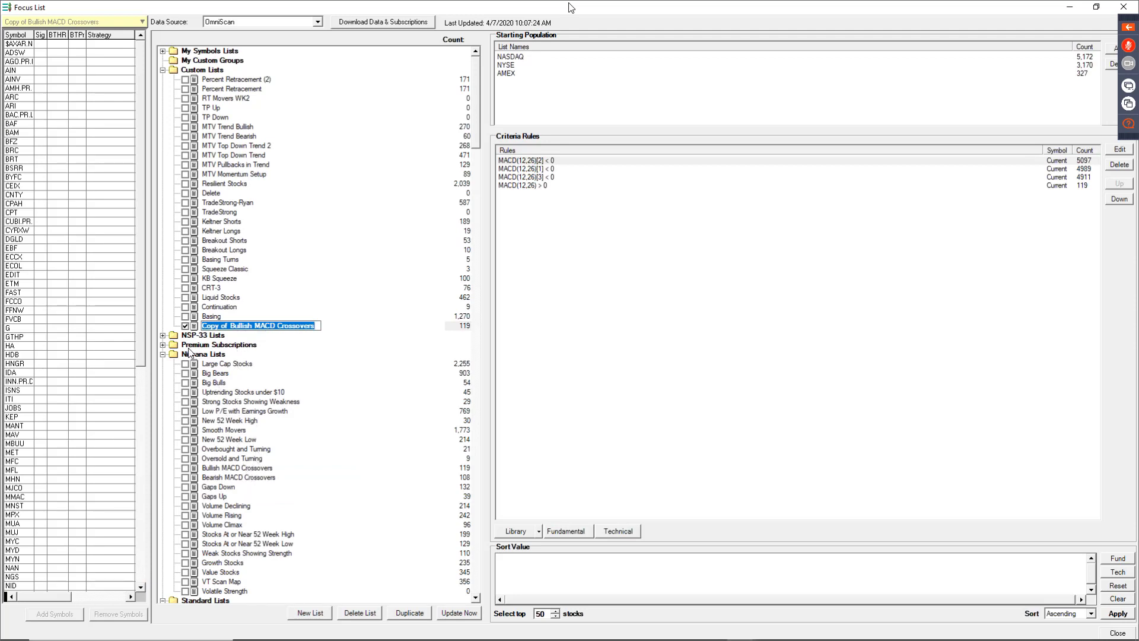
{"action": "left_click", "coordinate": [185, 326]}
Collapse Nirvana Lists and check the list commands available for All U.S. ETFs and All Optionable U.S. ETFs
{"action": "left_click", "coordinate": [164, 354]}
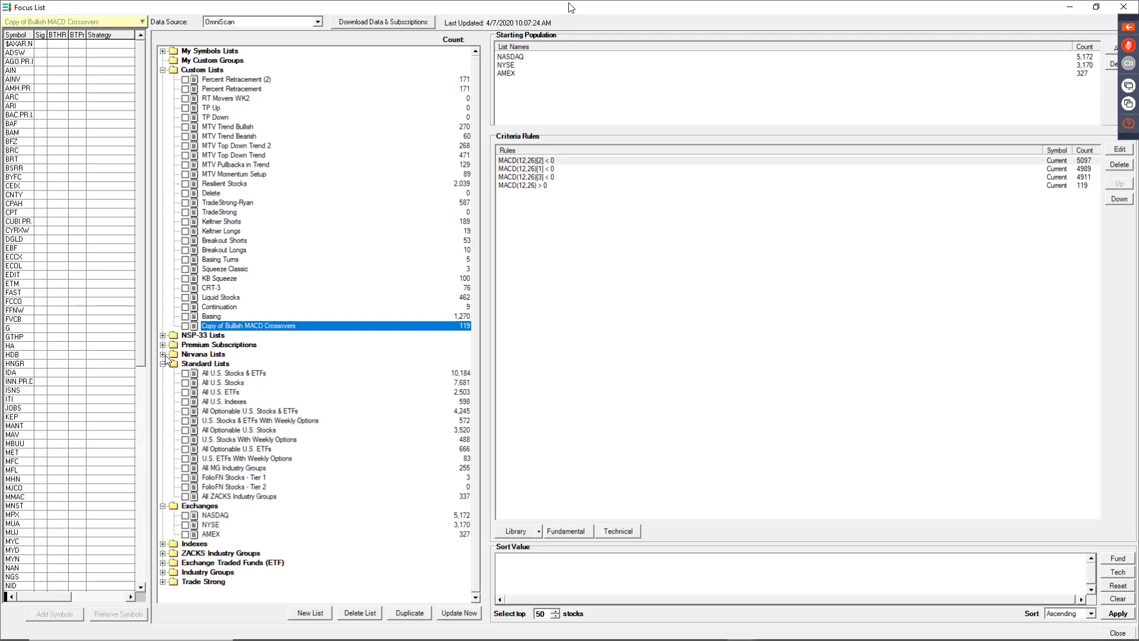
{"action": "right_click", "coordinate": [224, 391]}
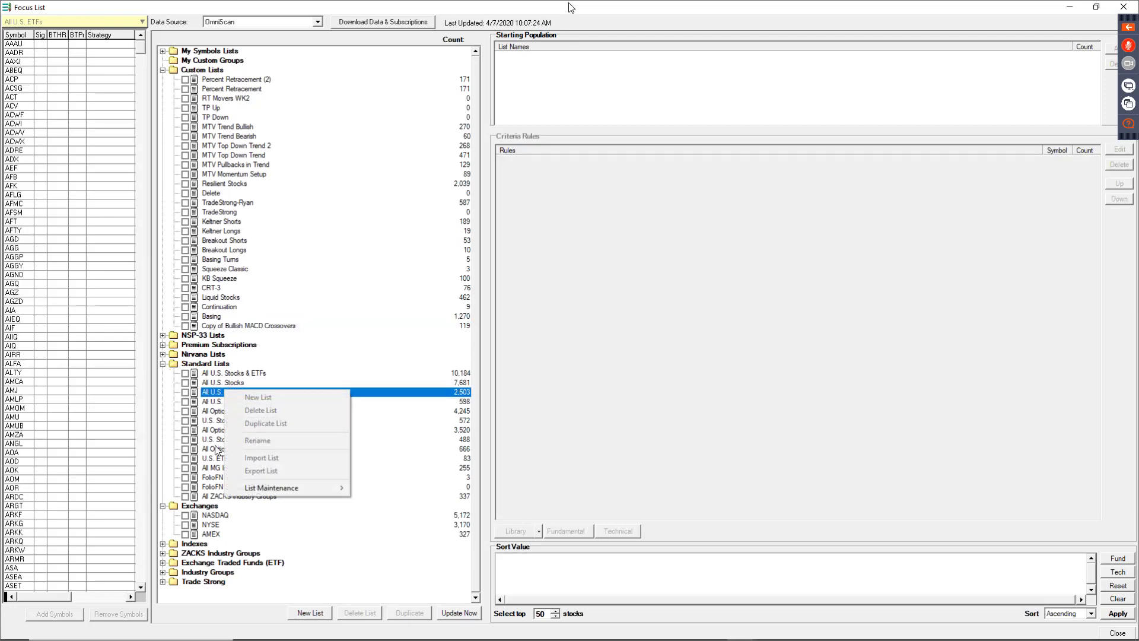
{"action": "left_click", "coordinate": [218, 411]}
{"action": "left_click", "coordinate": [236, 439]}
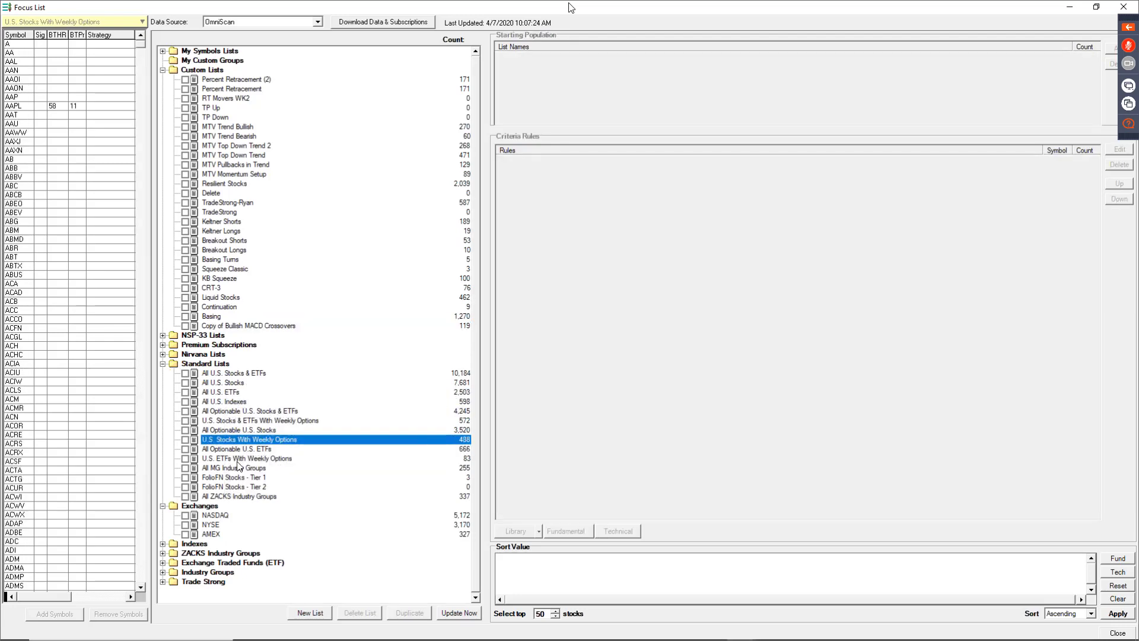
{"action": "left_click", "coordinate": [238, 458]}
{"action": "right_click", "coordinate": [246, 451]}
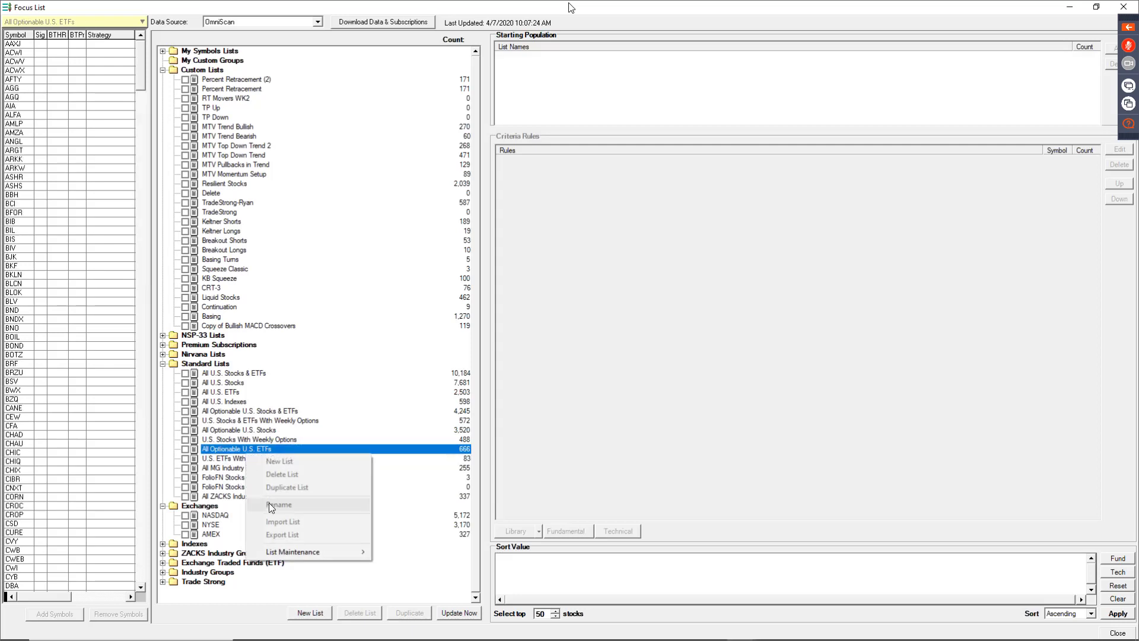
Collapse the Standard Lists and Exchanges folders and expand Nirvana Lists
{"action": "left_click", "coordinate": [162, 364]}
{"action": "left_click", "coordinate": [163, 374]}
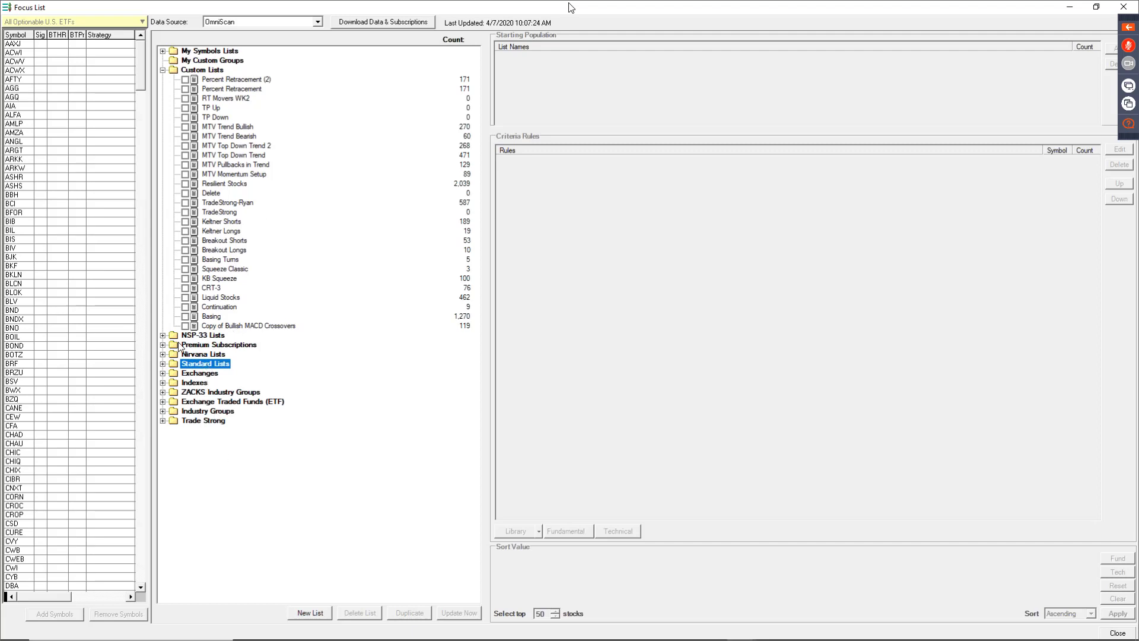
{"action": "left_click_drag", "start_coordinate": [166, 362], "coordinate": [164, 359]}
{"action": "left_click", "coordinate": [163, 354]}
{"action": "scroll", "coordinate": [270, 422], "scroll_direction": "down", "scroll_amount": 2}
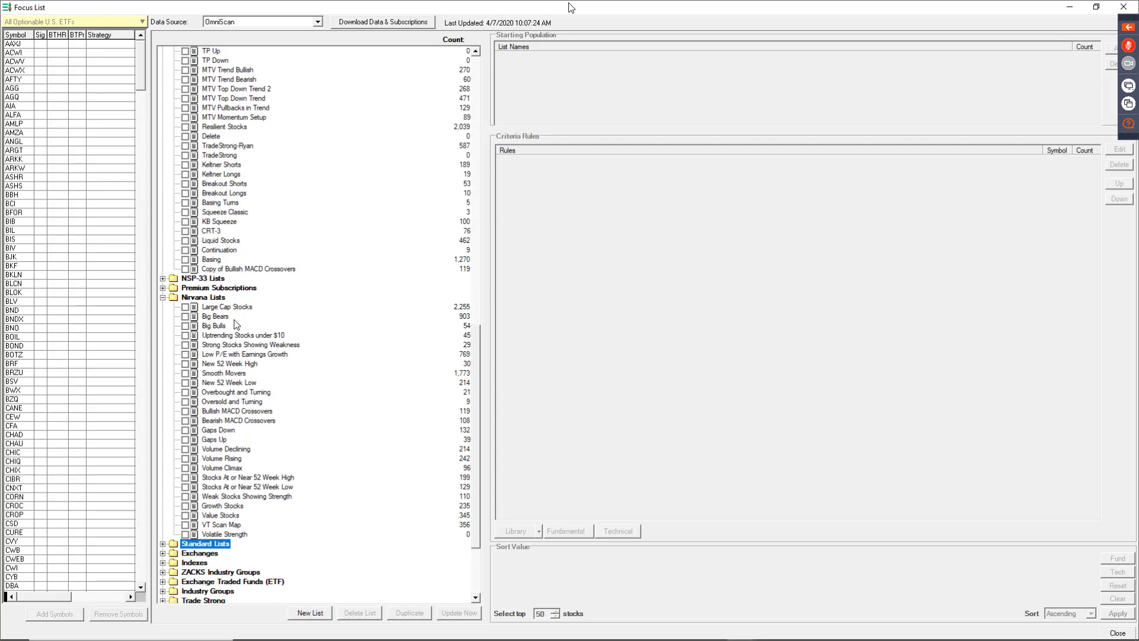
Delete the Copy of Bullish MACD Crossovers list from Custom Lists
{"action": "left_click", "coordinate": [240, 269]}
{"action": "right_click", "coordinate": [240, 269]}
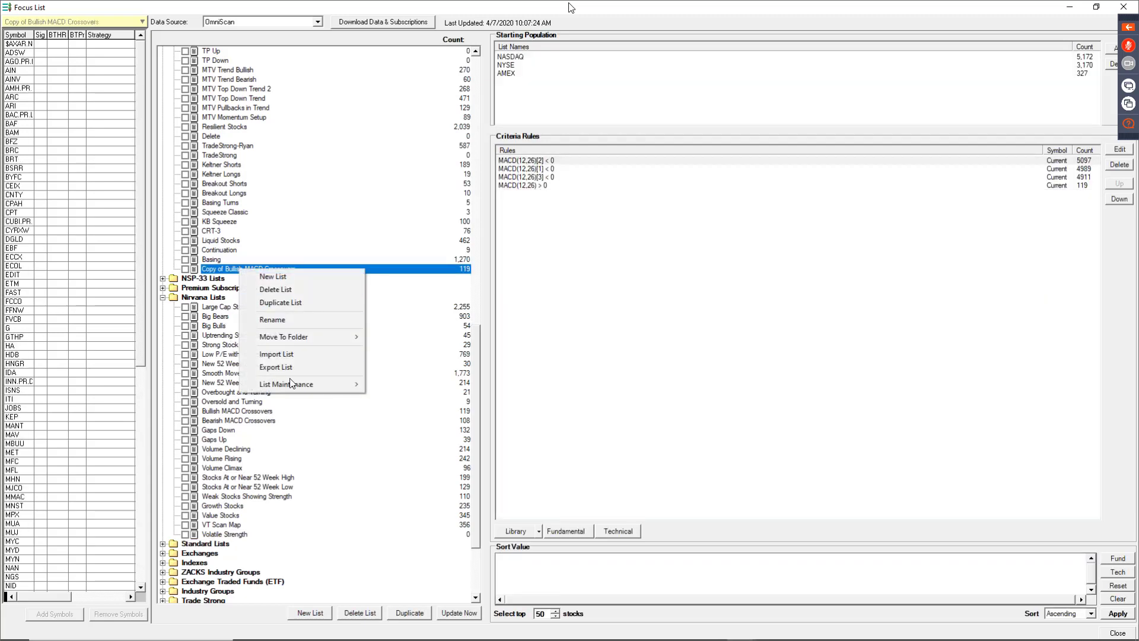
{"action": "left_click", "coordinate": [298, 289]}
{"action": "left_click", "coordinate": [567, 365]}
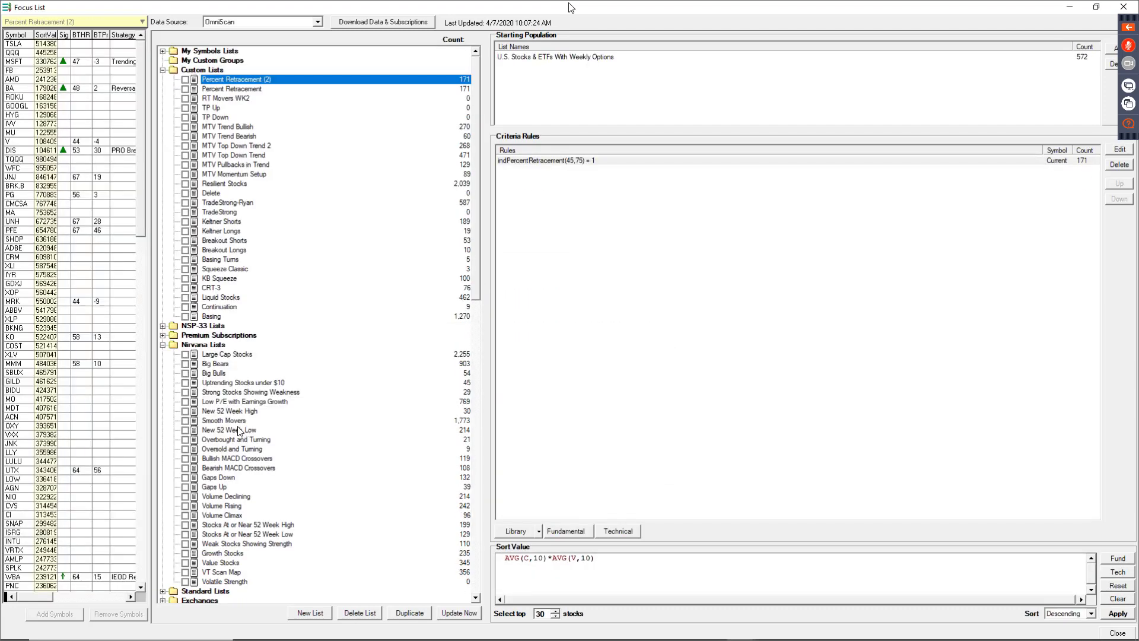
Select Smooth Movers in Nirvana Lists, check its available list commands, and review its criteria rules from TotalCap through GAP
{"action": "left_click", "coordinate": [238, 423]}
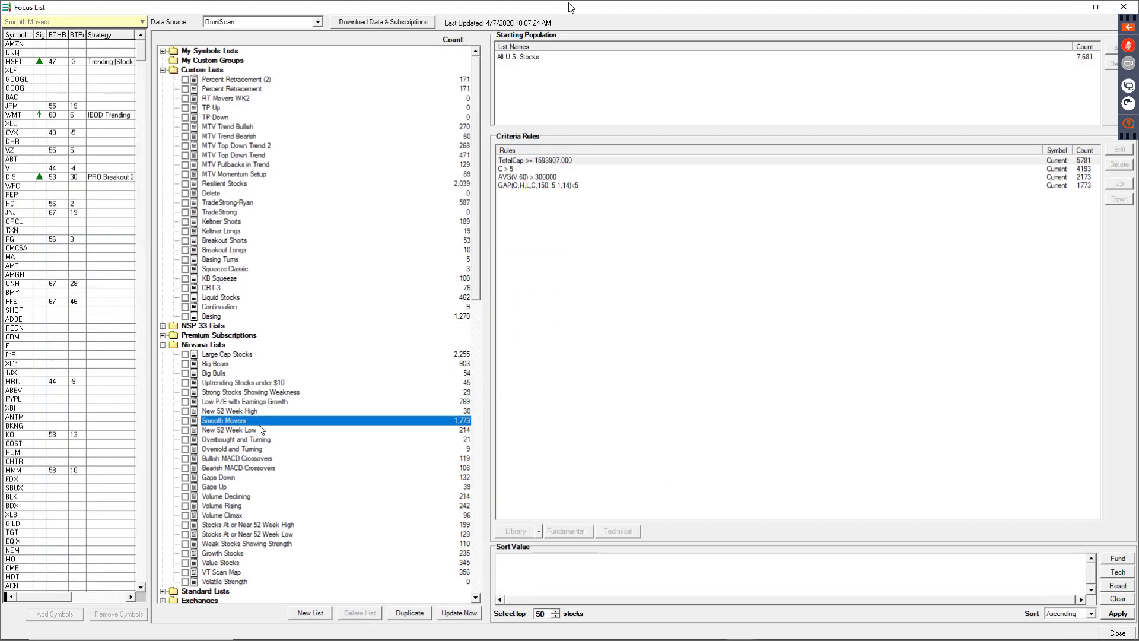
{"action": "right_click", "coordinate": [229, 425]}
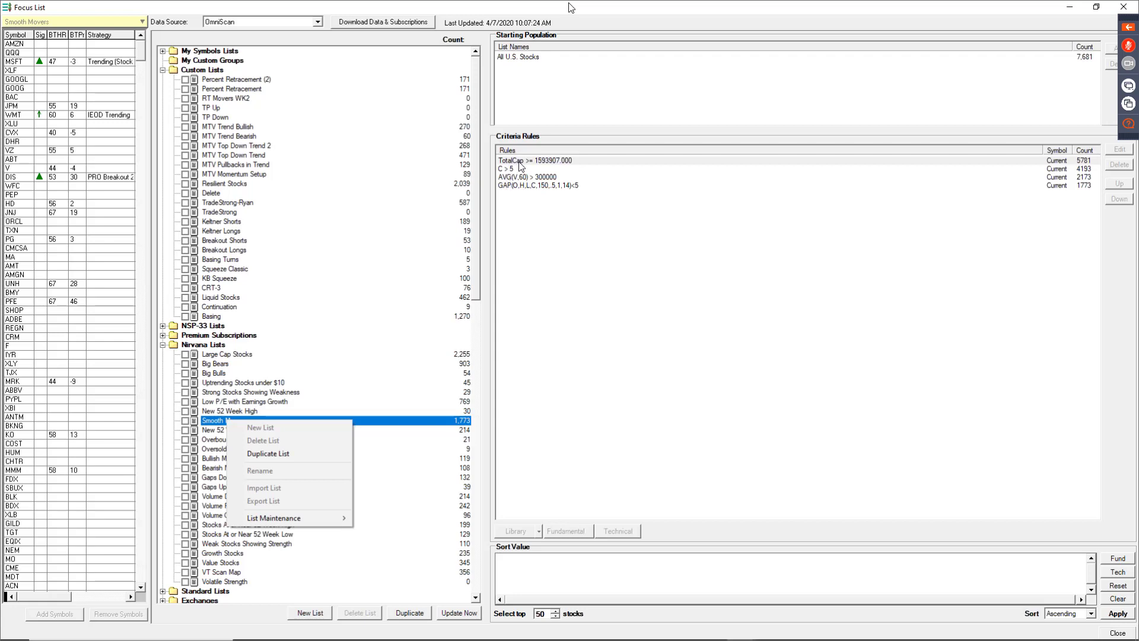
{"action": "left_click", "coordinate": [521, 164]}
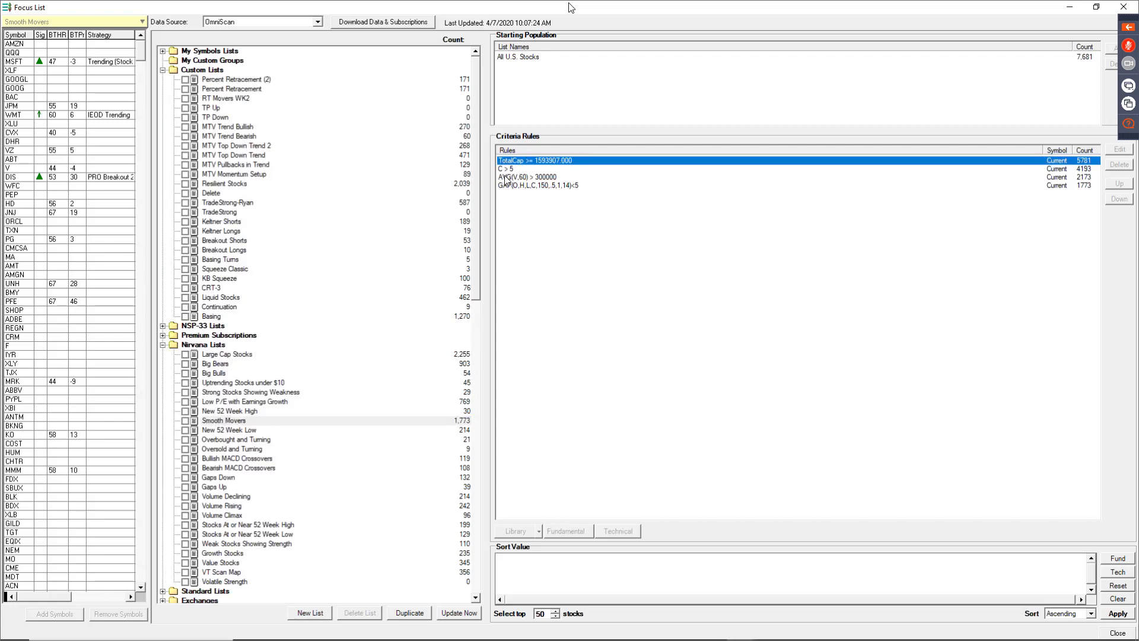
{"action": "left_click", "coordinate": [504, 170]}
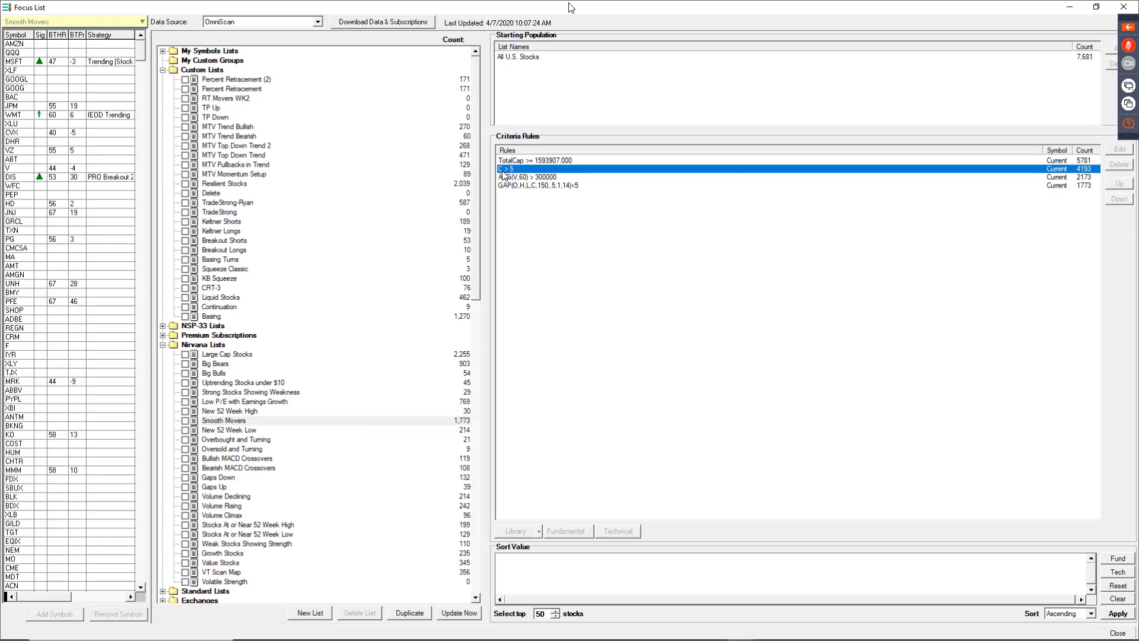
{"action": "left_click", "coordinate": [505, 178]}
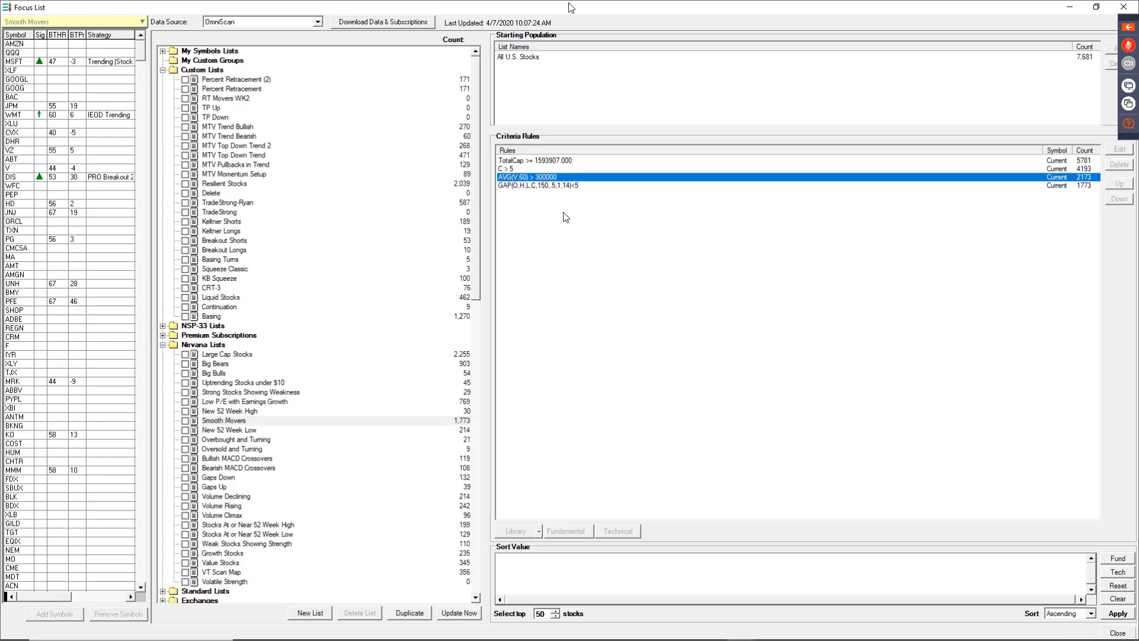
{"action": "left_click", "coordinate": [512, 198]}
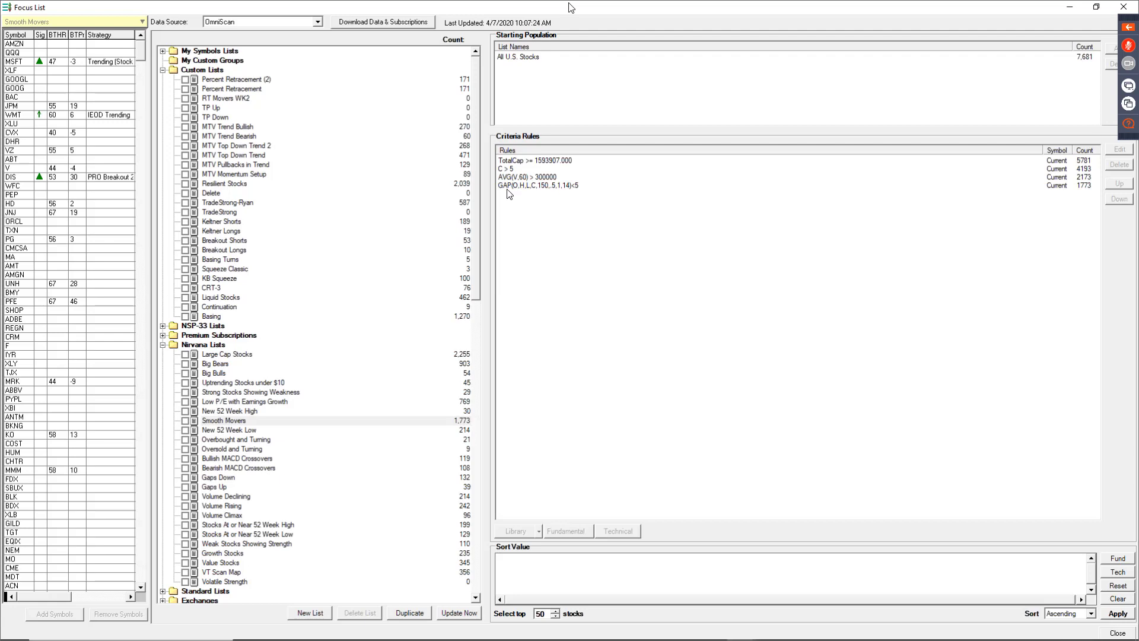
{"action": "left_click", "coordinate": [504, 185]}
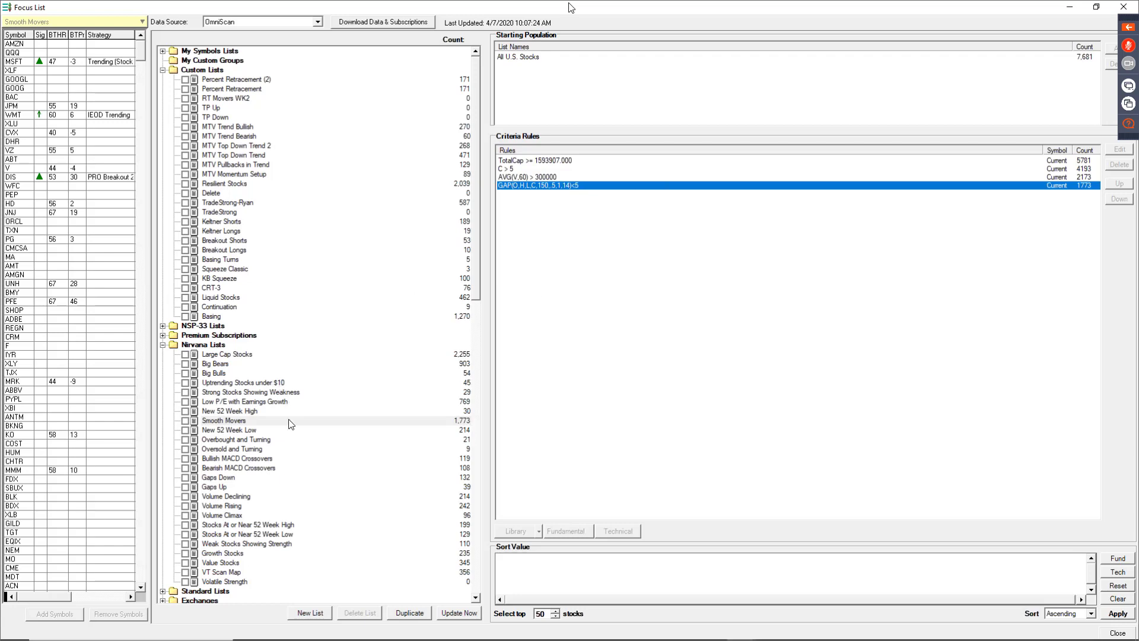
Duplicate the Smooth Movers list and name the copy TradeStrong Smooth Movers
{"action": "right_click", "coordinate": [241, 425]}
{"action": "left_click", "coordinate": [285, 454]}
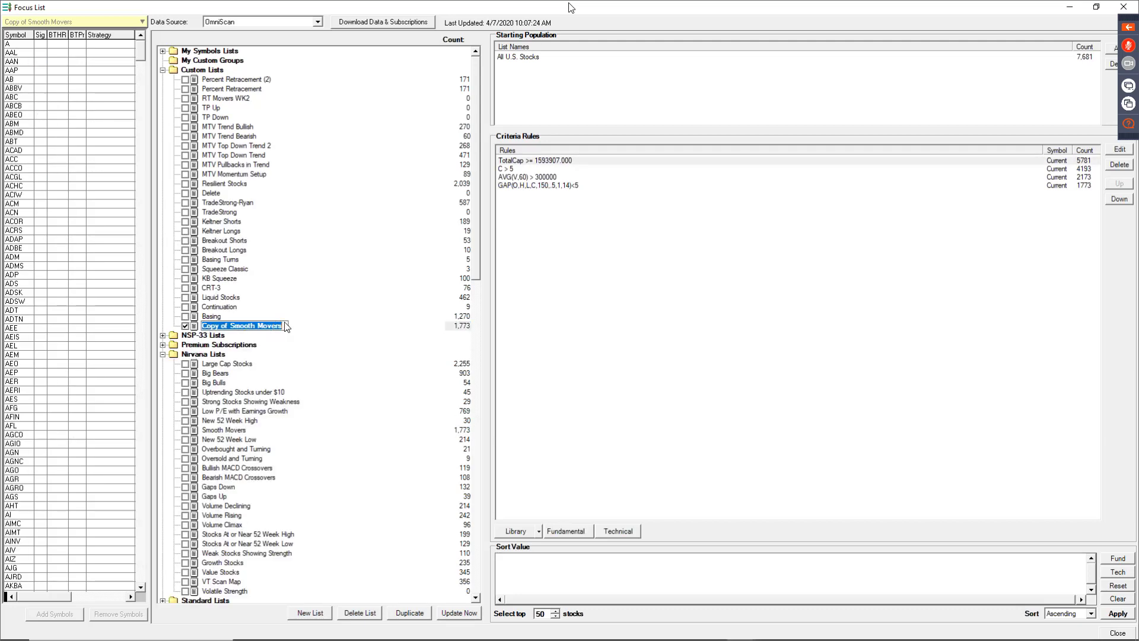
{"action": "type", "text": "TradeStron"}
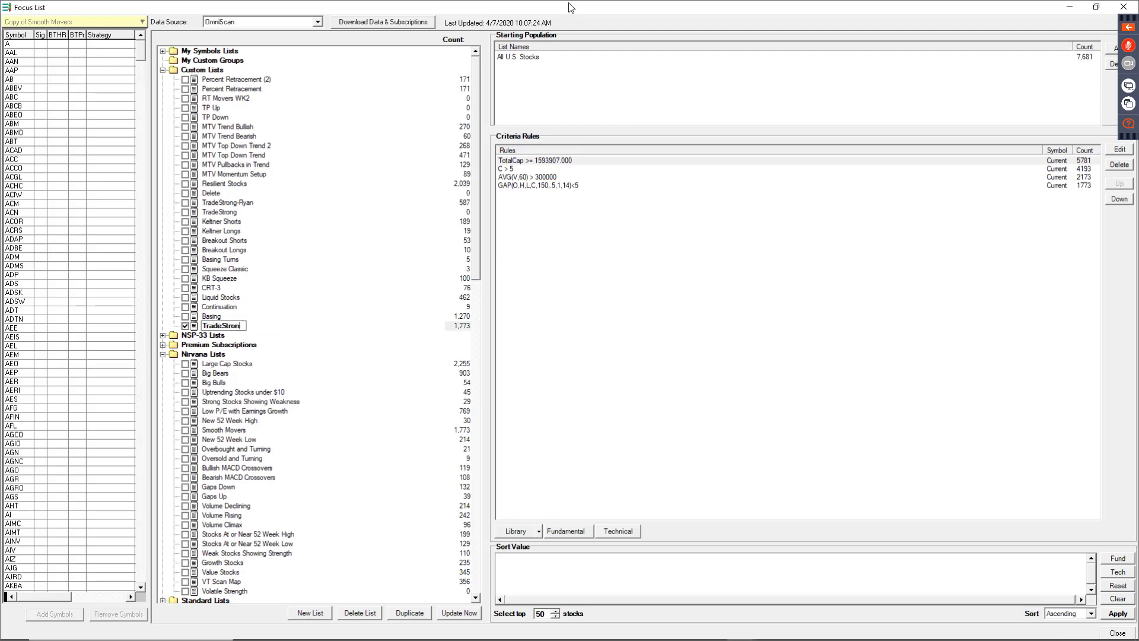
{"action": "type", "text": "g Smooth Movers"}
{"action": "key", "text": "Return"}
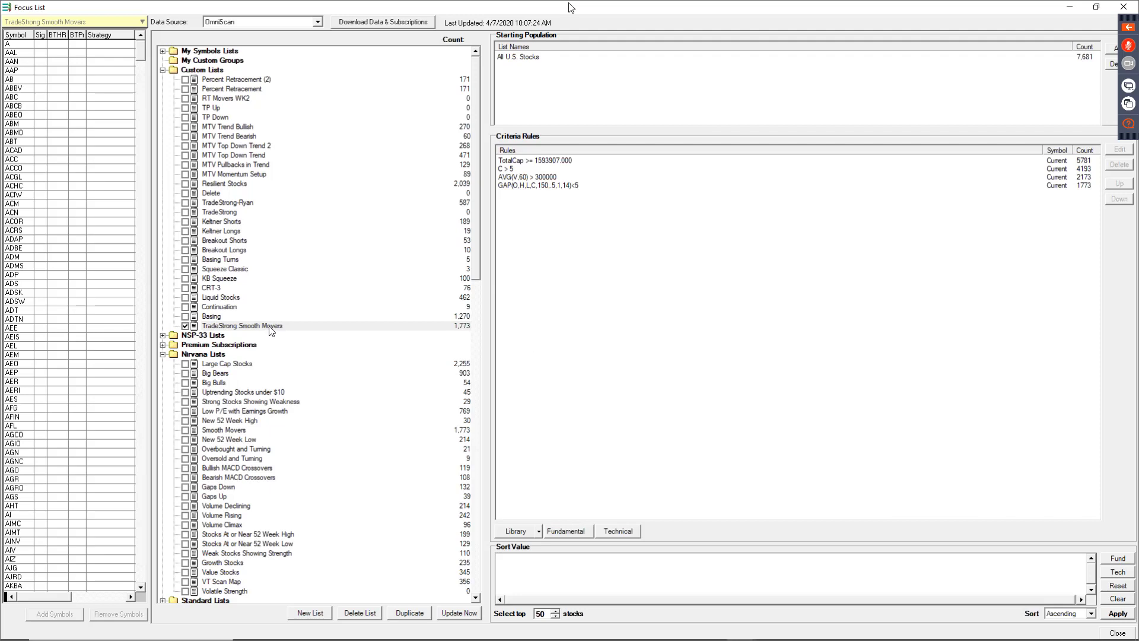
Edit the closing price rule of TradeStrong Smooth Movers to C > 10
{"action": "left_click", "coordinate": [212, 327]}
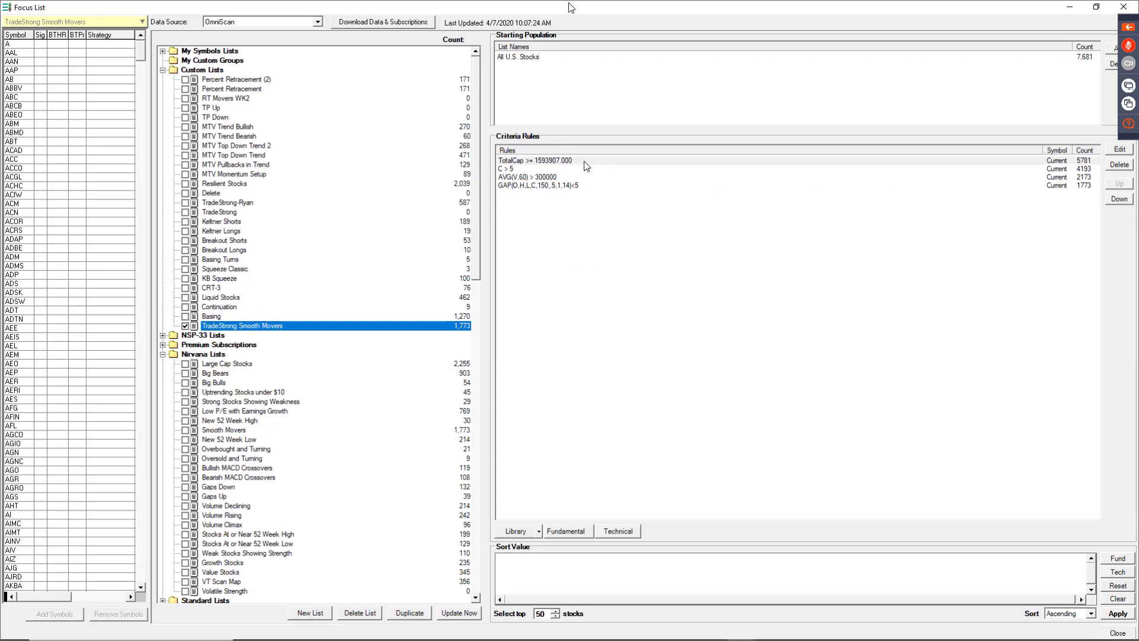
{"action": "left_click", "coordinate": [509, 170]}
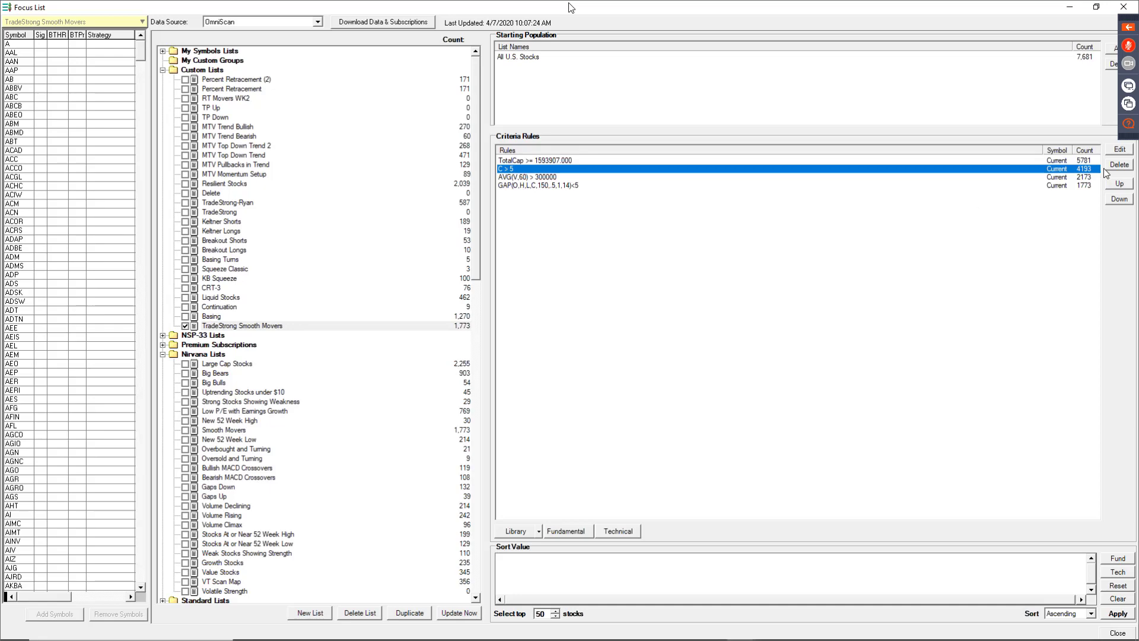
{"action": "left_click", "coordinate": [1120, 150]}
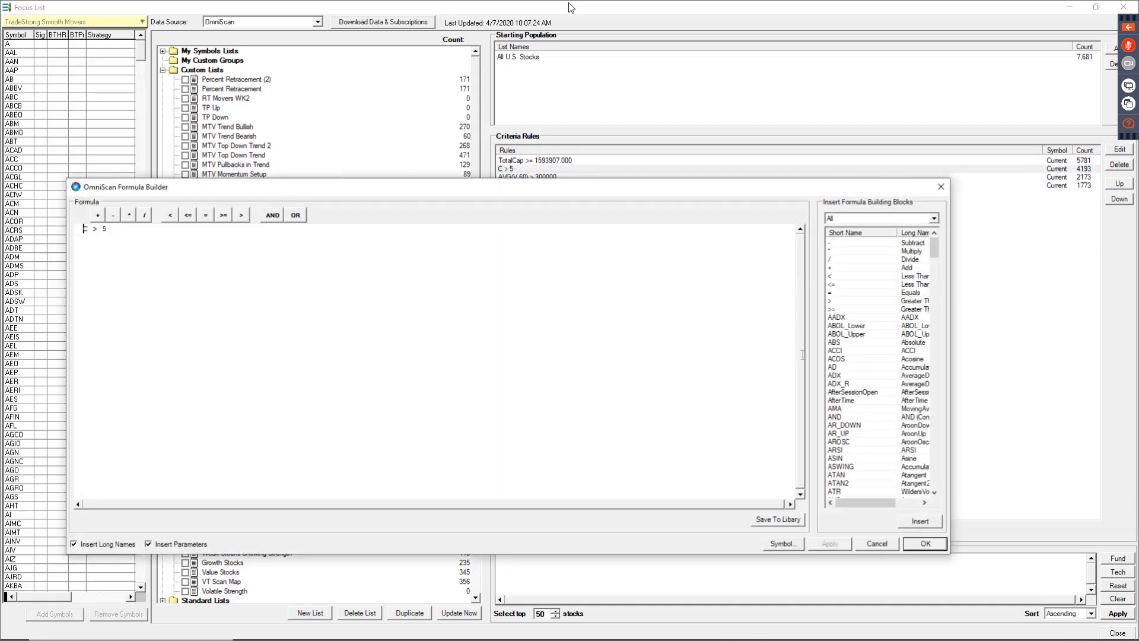
{"action": "left_click", "coordinate": [364, 317]}
{"action": "key", "text": "BackSpace"}
{"action": "type", "text": "10"}
{"action": "left_click", "coordinate": [927, 541]}
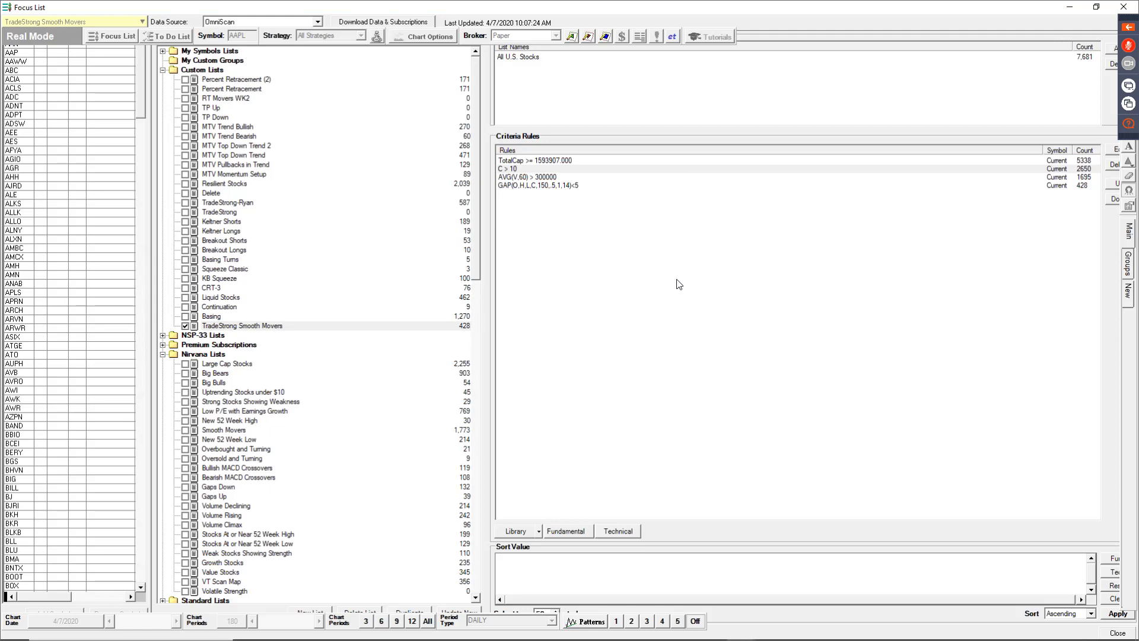
Edit the average volume rule of TradeStrong Smooth Movers to AVG(V,60) > 750000
{"action": "left_click", "coordinate": [502, 177]}
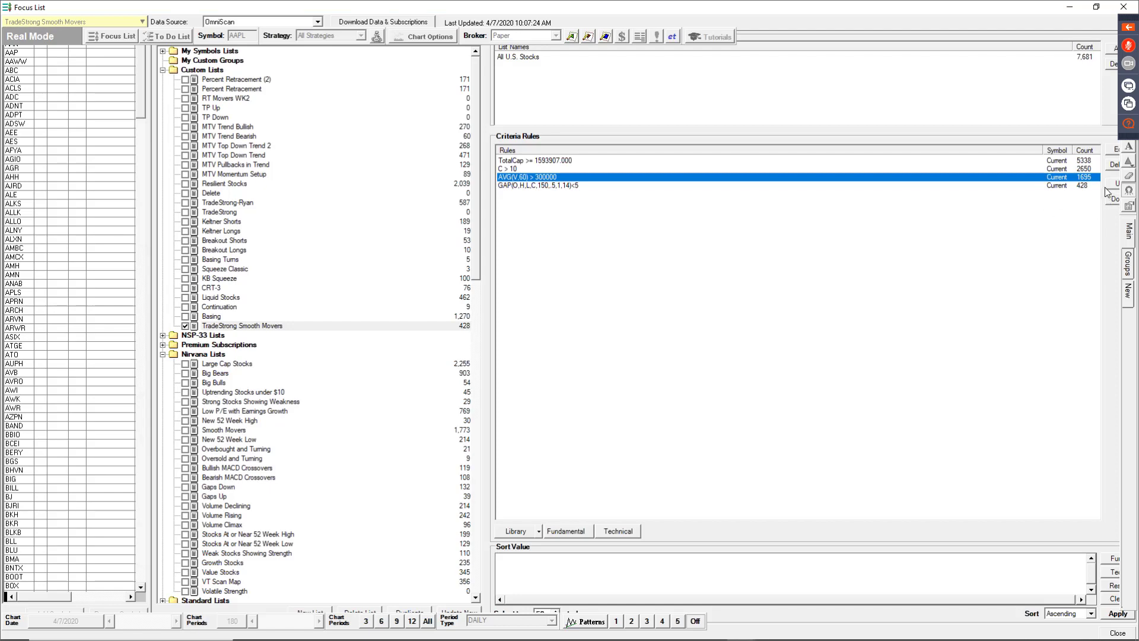
{"action": "left_click", "coordinate": [1115, 152]}
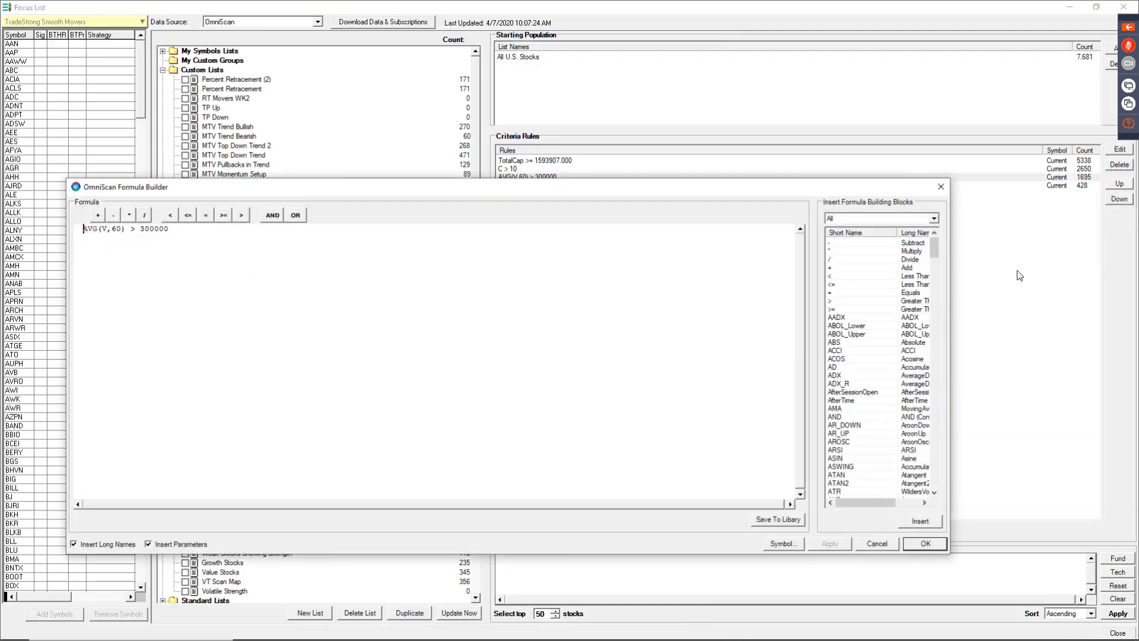
{"action": "left_click_drag", "start_coordinate": [175, 232], "coordinate": [141, 232]}
{"action": "type", "text": "750000"}
{"action": "left_click", "coordinate": [929, 546]}
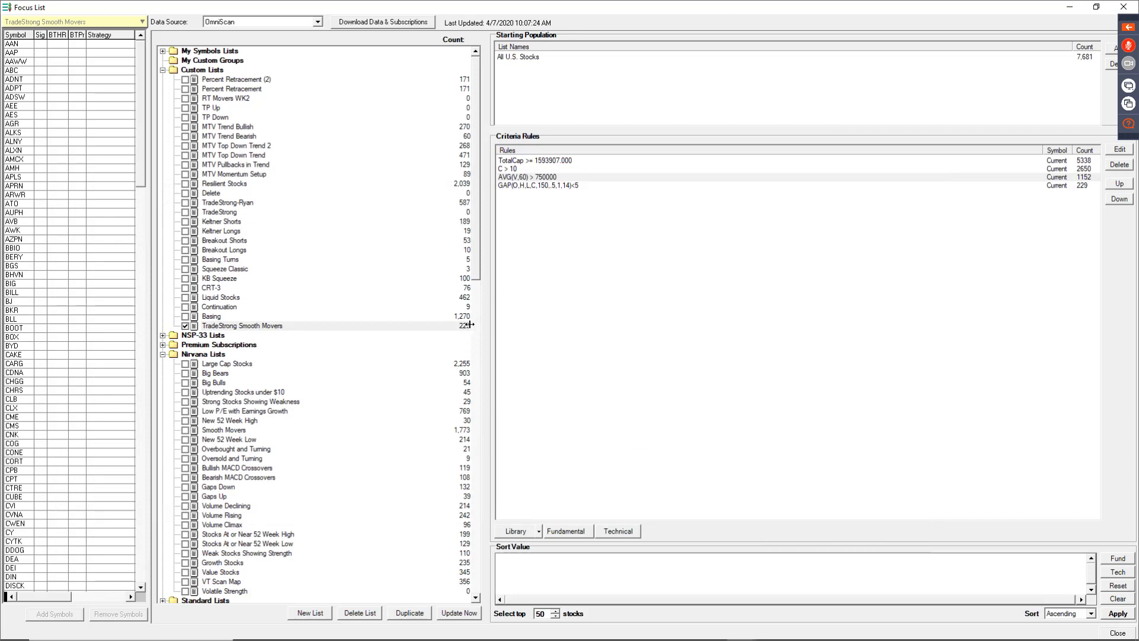
Open the GAP rule for editing, copy and remove everything after GAP, and examine both parameter hints by retyping the opening parenthesis
{"action": "left_click", "coordinate": [546, 187]}
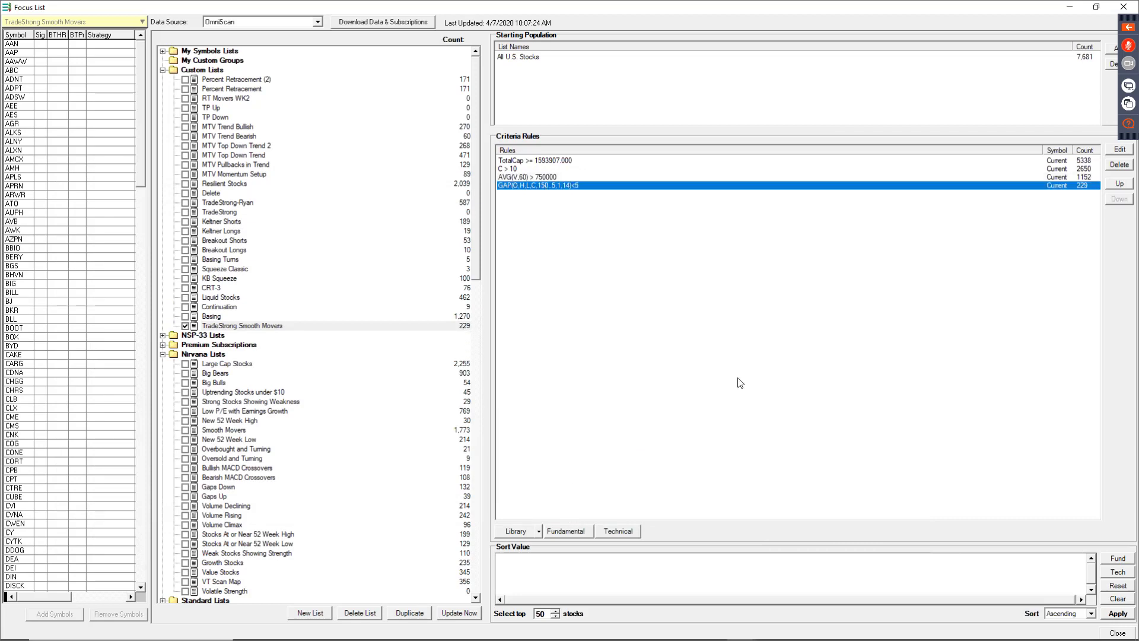
{"action": "left_click", "coordinate": [1121, 152]}
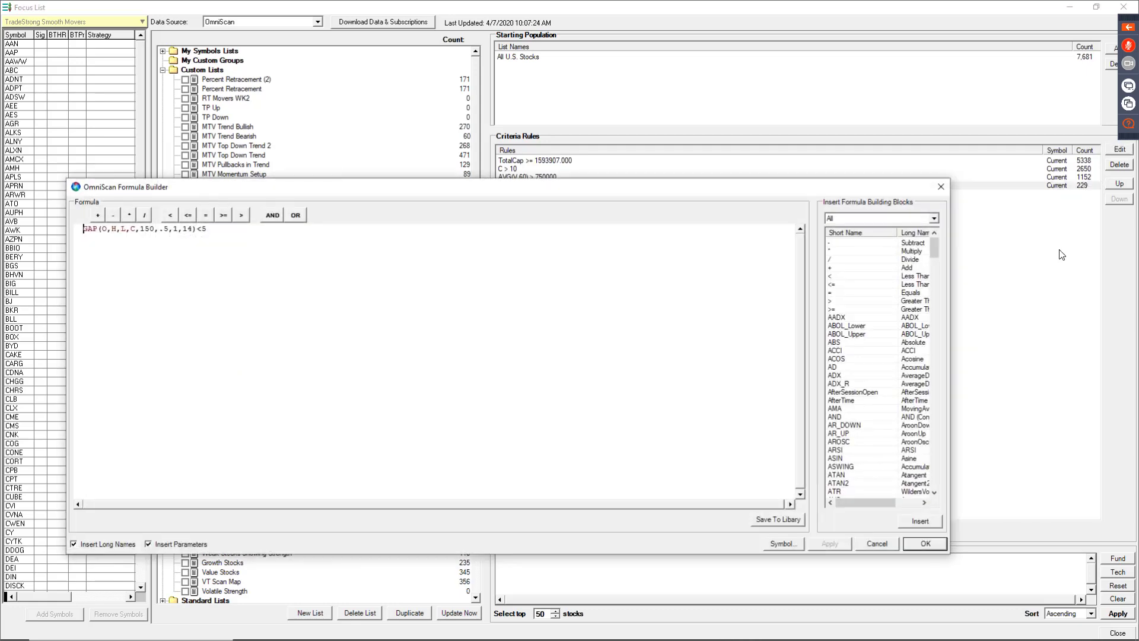
{"action": "left_click_drag", "start_coordinate": [369, 192], "coordinate": [509, 192]}
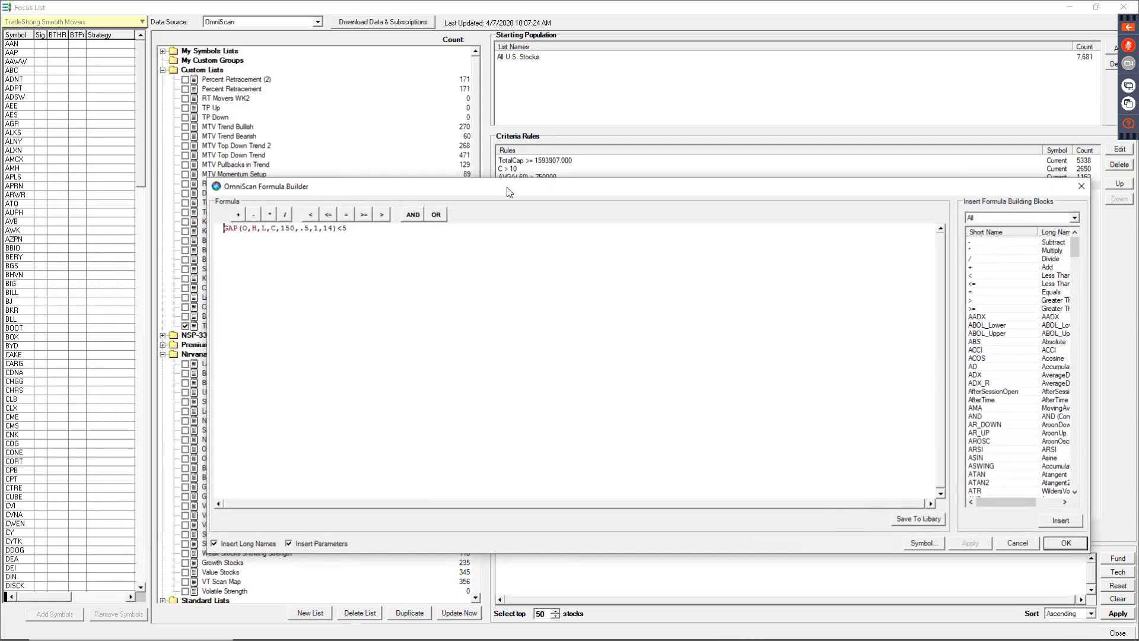
{"action": "left_click_drag", "start_coordinate": [355, 231], "coordinate": [243, 239]}
{"action": "key", "text": "ctrl+c"}
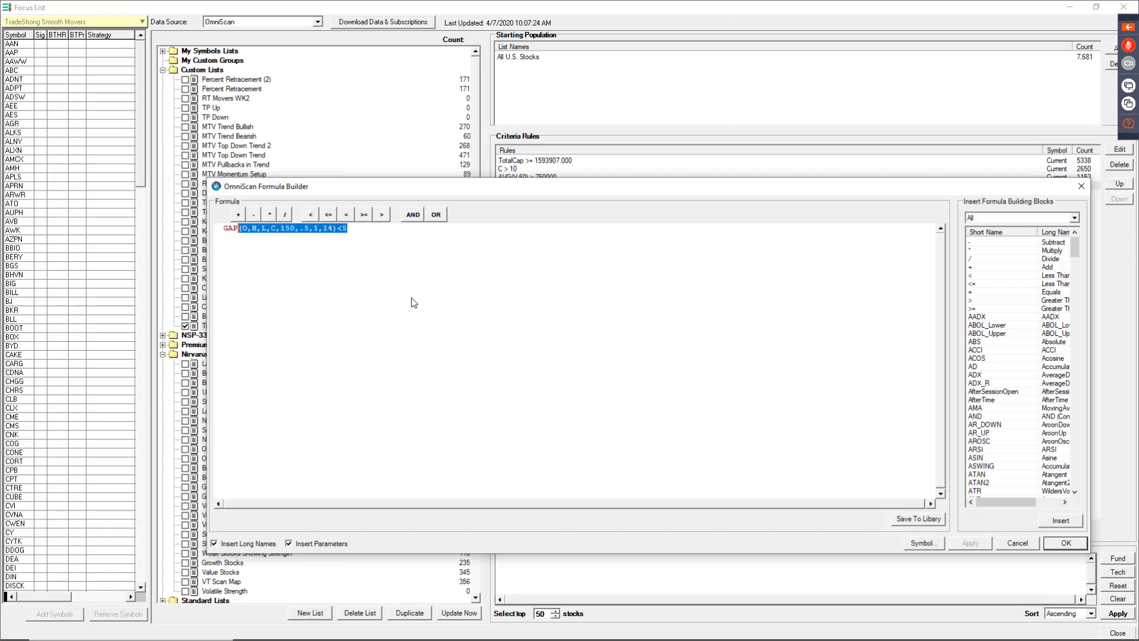
{"action": "key", "text": "BackSpace"}
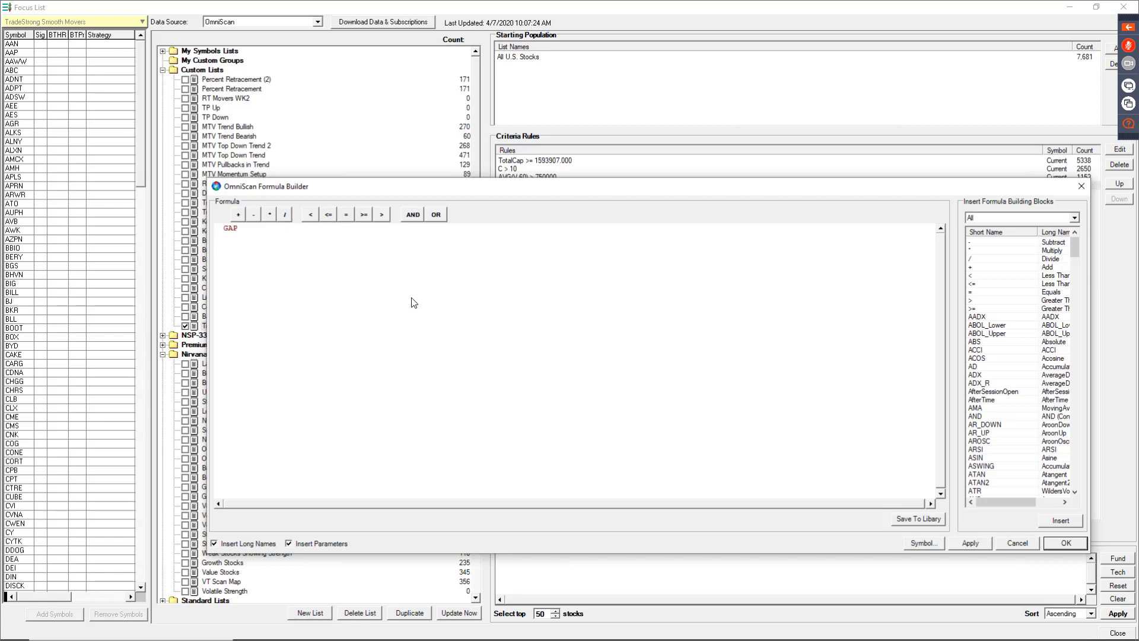
{"action": "type", "text": "("}
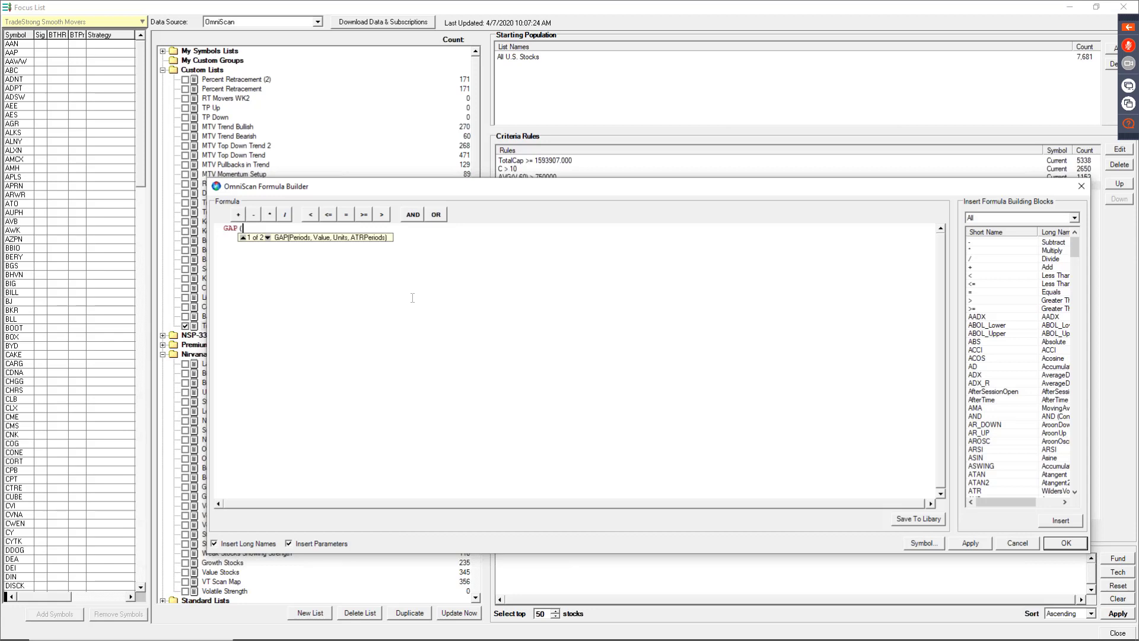
{"action": "key", "text": "Down"}
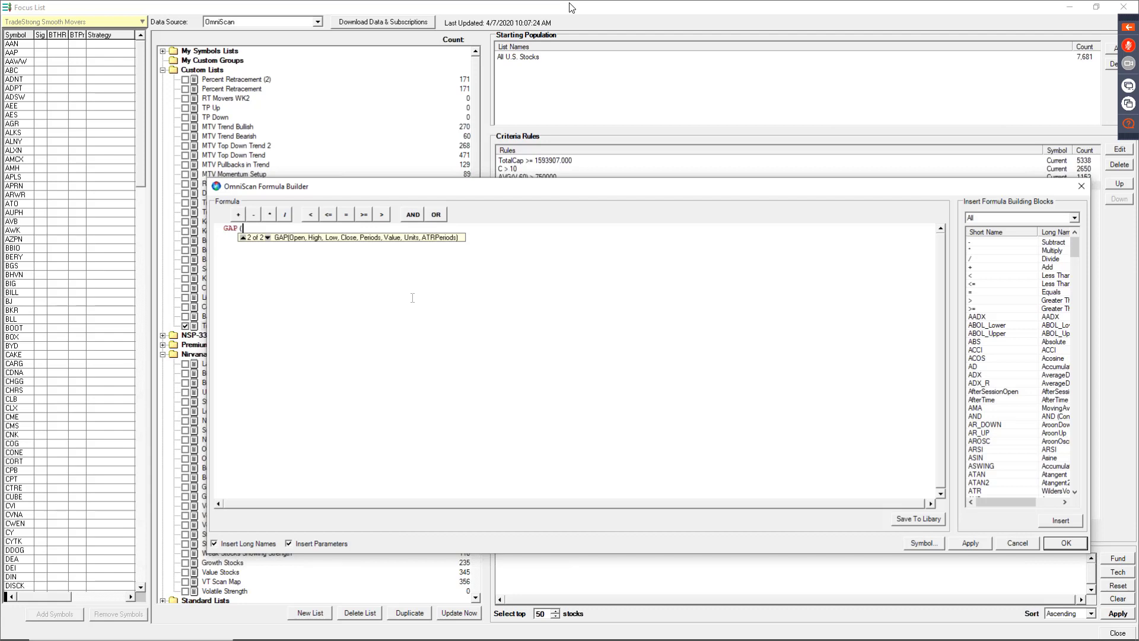
Paste the copied parameters back into the GAP rule and close the formula without further corrections
{"action": "key", "text": "ctrl+v"}
{"action": "left_click", "coordinate": [1066, 543]}
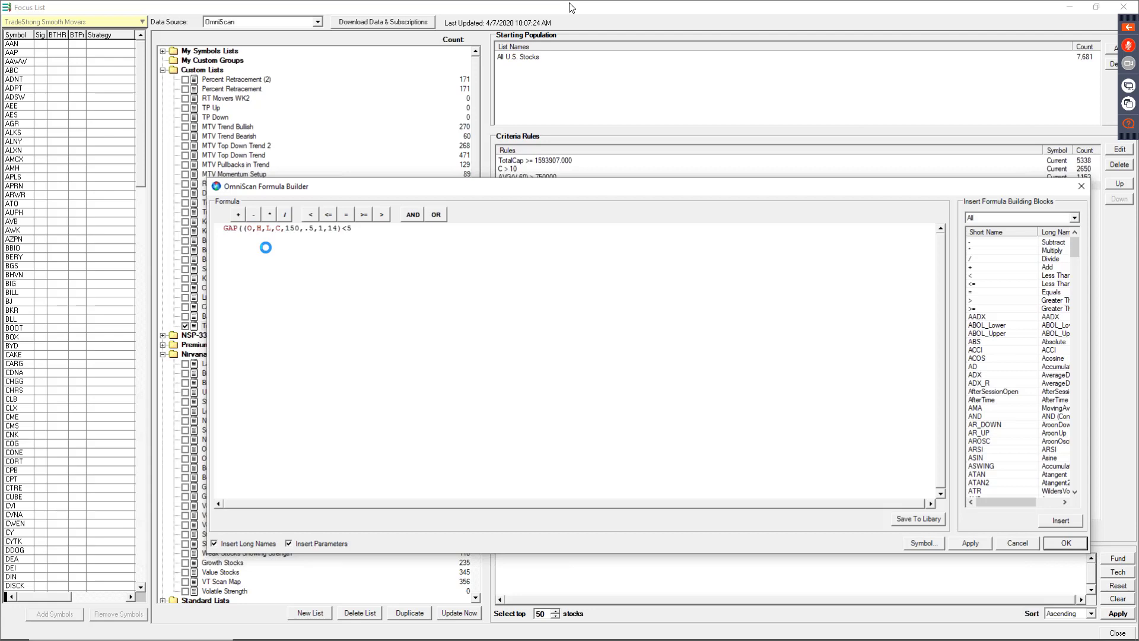
{"action": "key", "text": "Return"}
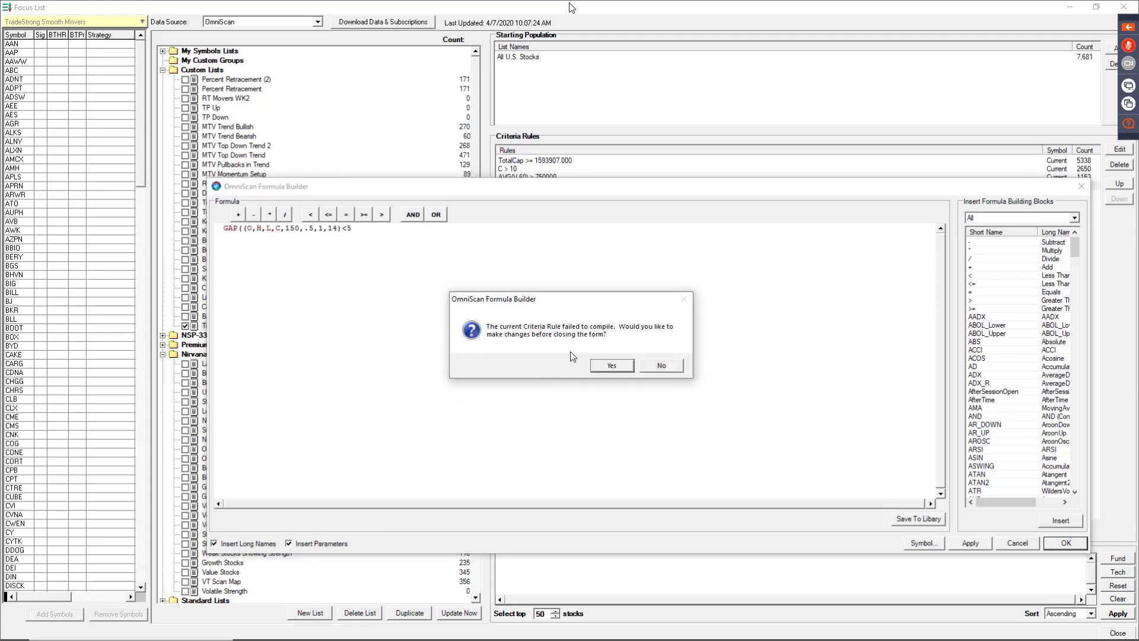
{"action": "left_click", "coordinate": [668, 369]}
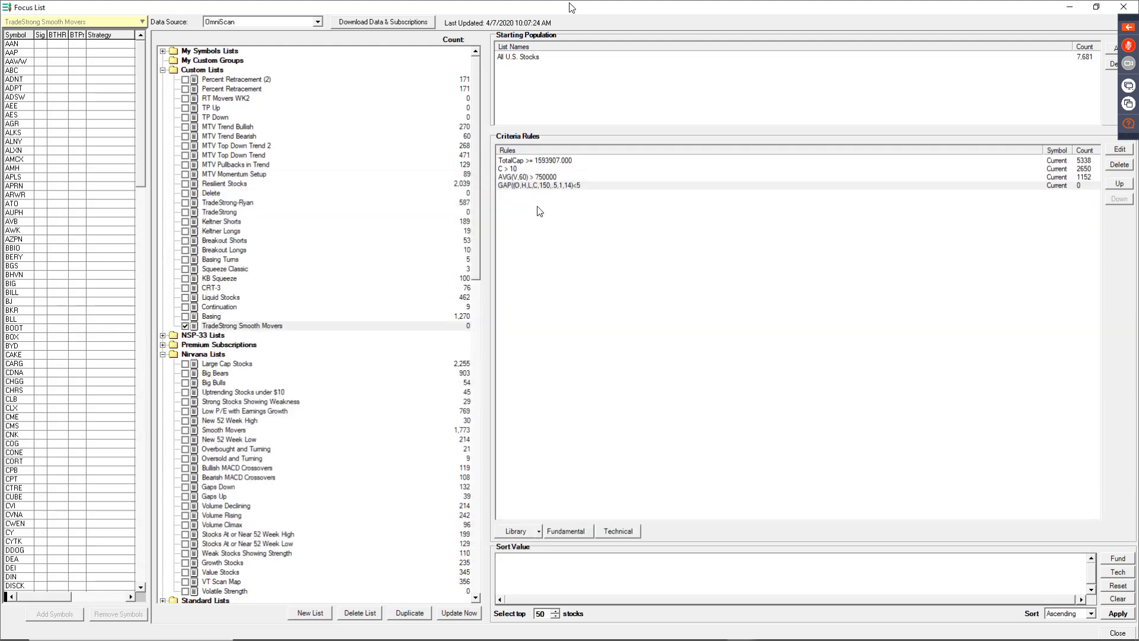
Reopen the GAP rule, remove the extra opening parenthesis, and move the parameters a few lines below GAP(
{"action": "left_click", "coordinate": [543, 185]}
{"action": "left_click", "coordinate": [1124, 151]}
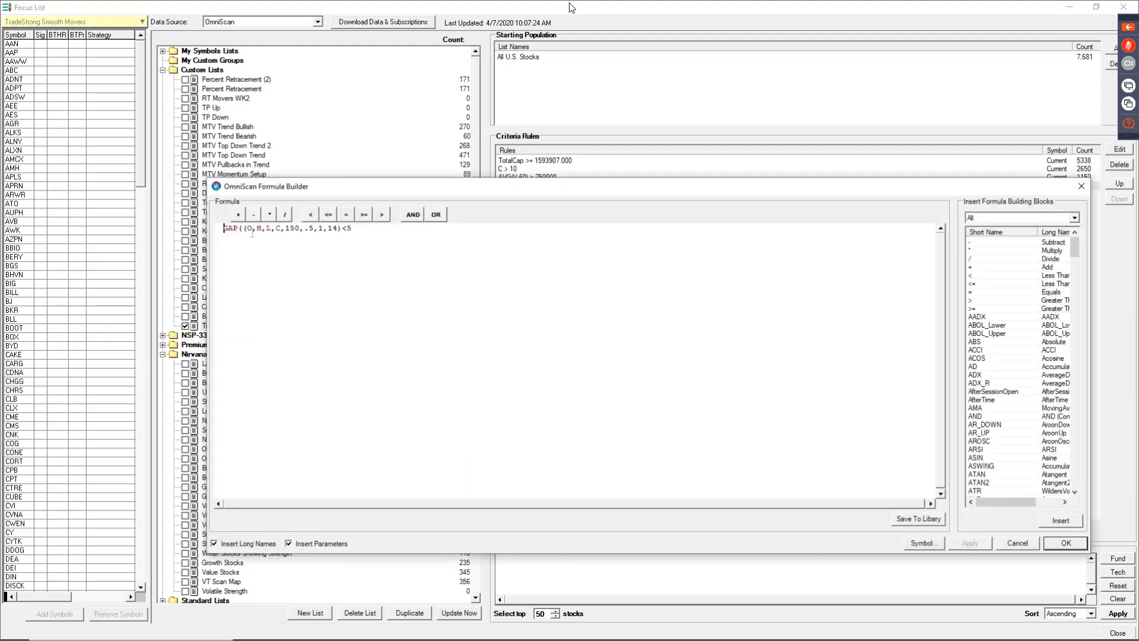
{"action": "key", "text": "BackSpace"}
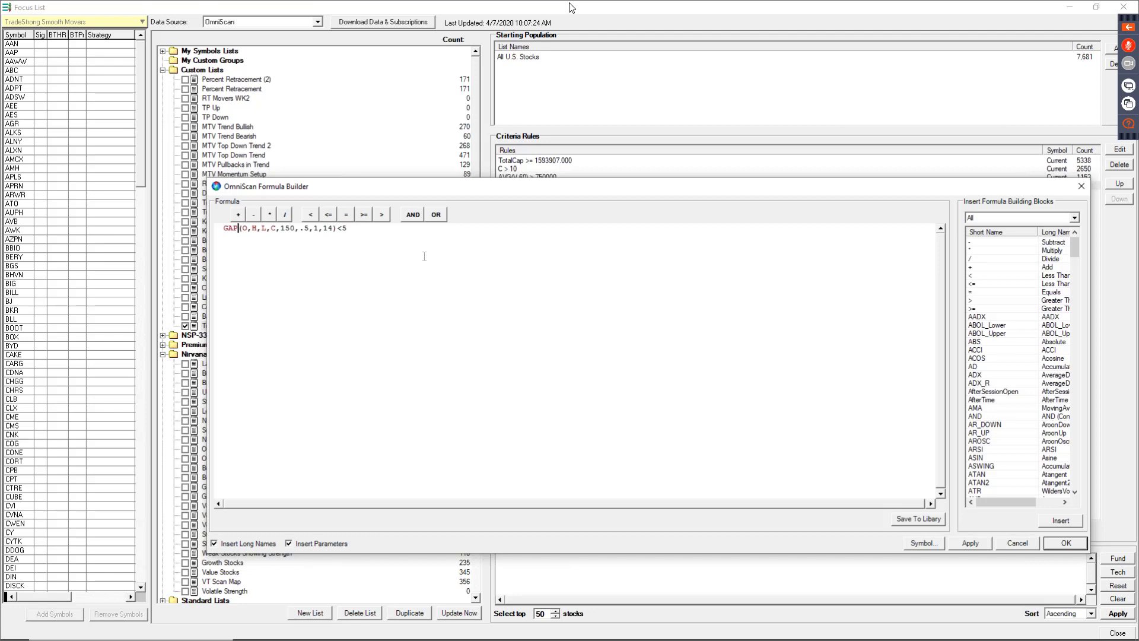
{"action": "key", "text": "Return"}
{"action": "key", "text": "Return"}
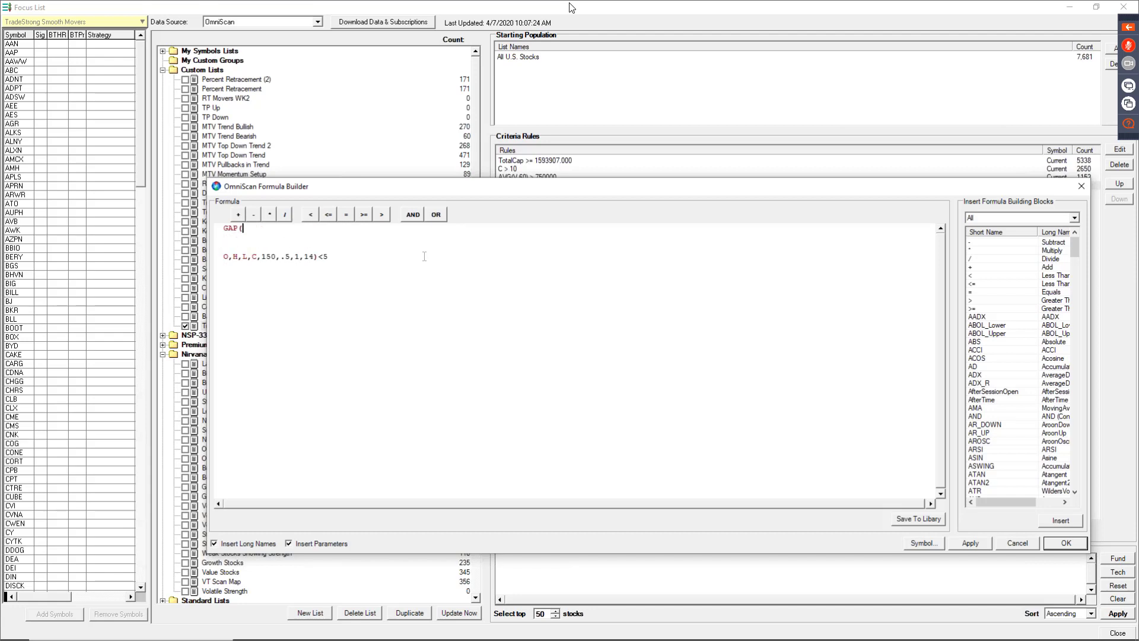
{"action": "type", "text": ")"}
{"action": "key", "text": "Left"}
{"action": "key", "text": "Left"}
{"action": "type", "text": "["}
{"action": "type", "text": "("}
{"action": "key", "text": "BackSpace"}
{"action": "type", "text": ")) )"}
{"action": "key", "text": "Left"}
{"action": "key", "text": "Left"}
{"action": "key", "text": "Left"}
{"action": "key", "text": "Delete"}
{"action": "key", "text": "Right"}
{"action": "type", "text": "]"}
{"action": "key", "text": "Left"}
{"action": "key", "text": "Left"}
{"action": "key", "text": "Left"}
{"action": "key", "text": "Left"}
{"action": "key", "text": "Left"}
{"action": "left_click", "coordinate": [264, 231]}
{"action": "left_click", "coordinate": [387, 309]}
{"action": "left_click", "coordinate": [261, 230]}
{"action": "left_click", "coordinate": [305, 229]}
{"action": "left_click", "coordinate": [271, 229]}
Replace the trial text after GAP on the first line with an opening parenthesis to bring up the parameter hint
{"action": "left_click_drag", "start_coordinate": [312, 229], "coordinate": [248, 235]}
{"action": "key", "text": "Delete"}
{"action": "type", "text": "("}
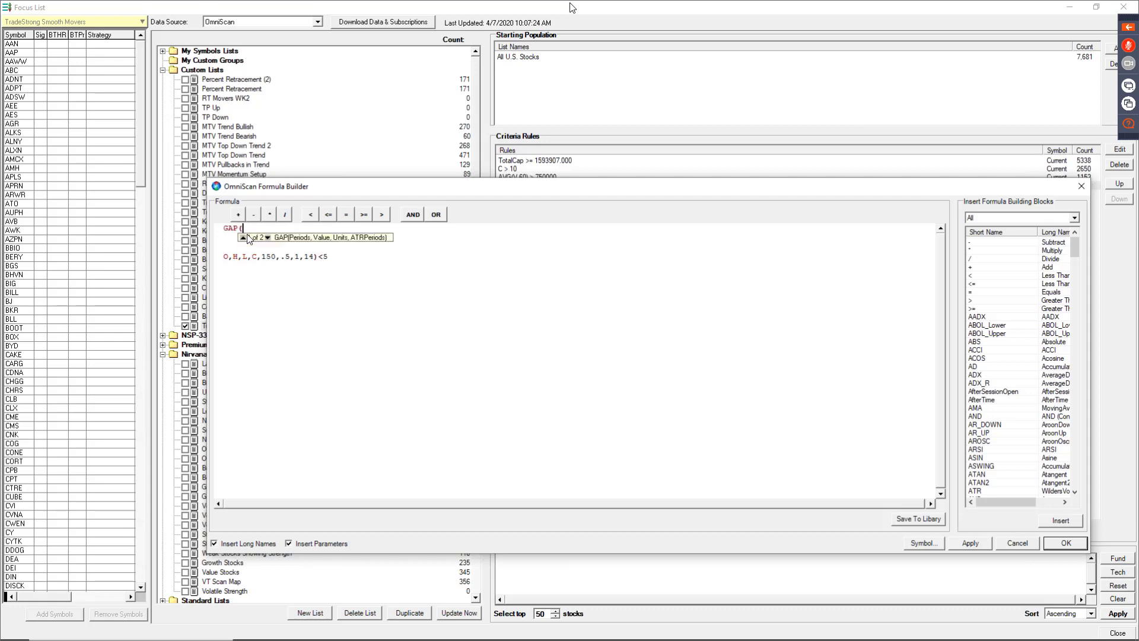
Pull the GAP parameters back up so they directly follow GAP( on the first line of the formula
{"action": "key", "text": "Delete"}
{"action": "key", "text": "Delete"}
{"action": "key", "text": "Delete"}
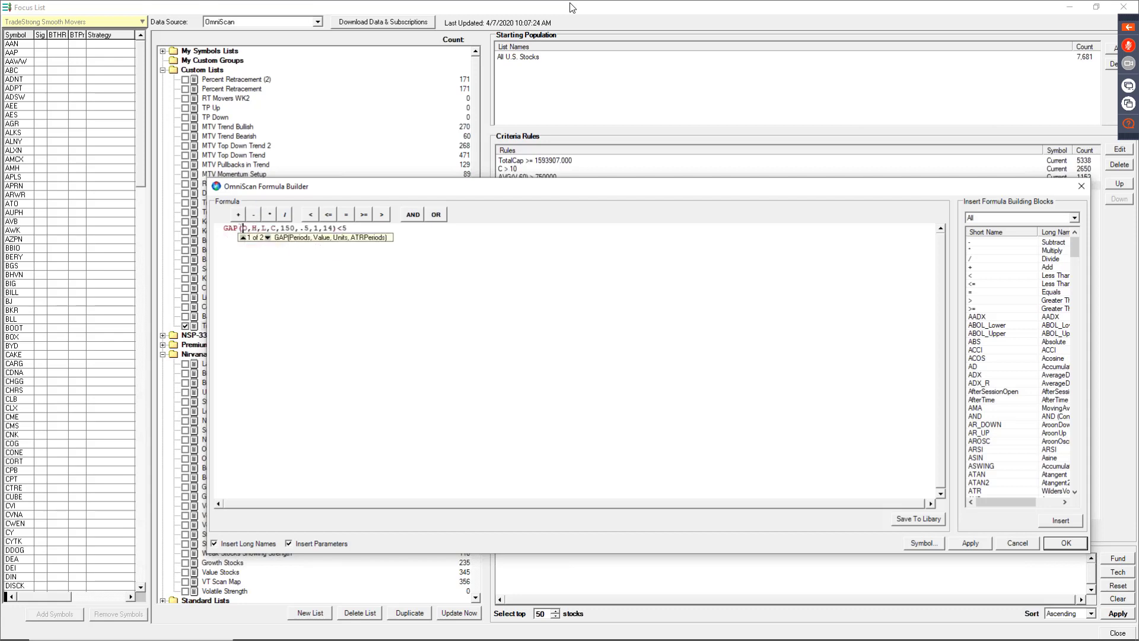
{"action": "left_click", "coordinate": [292, 298]}
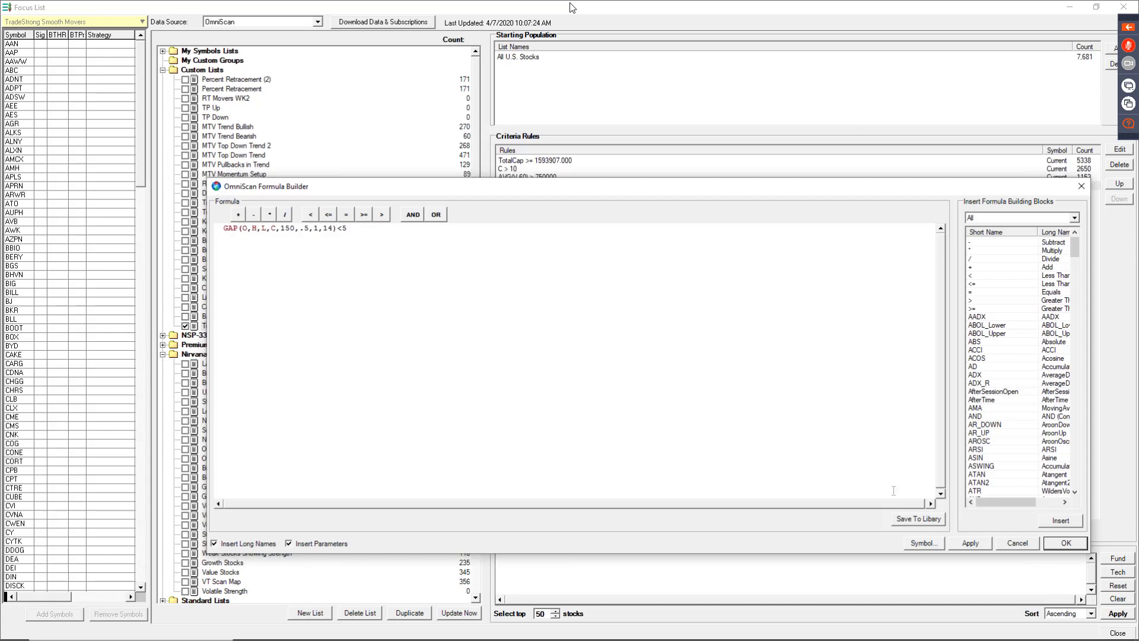
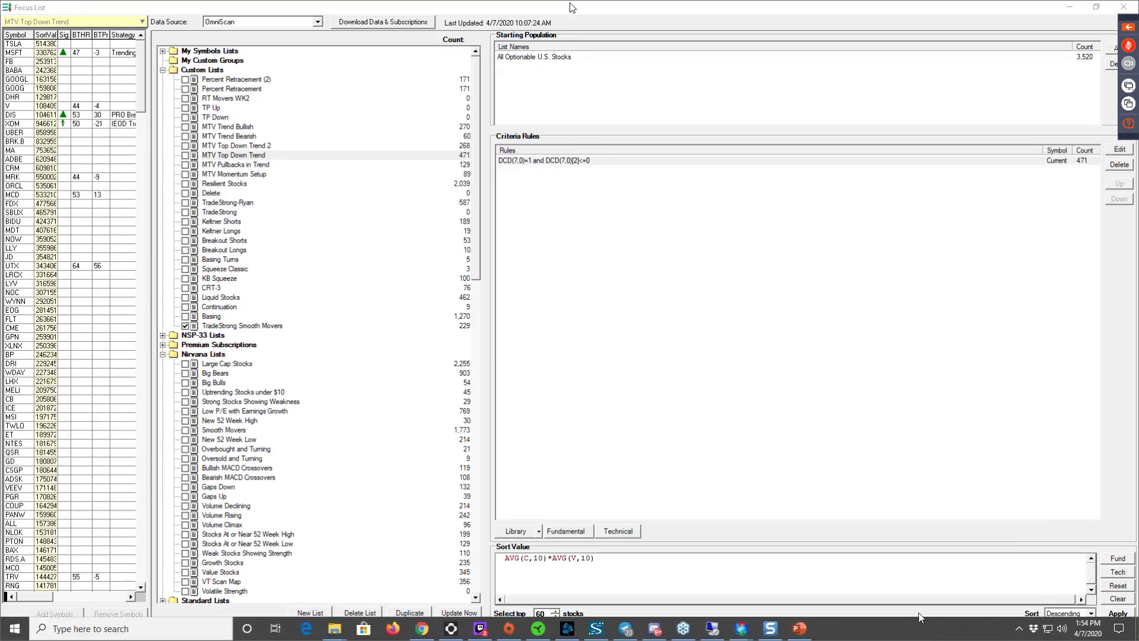
Show the criteria of the TradeStrong Smooth Movers list and select its GAP rule
{"action": "left_click", "coordinate": [1059, 433]}
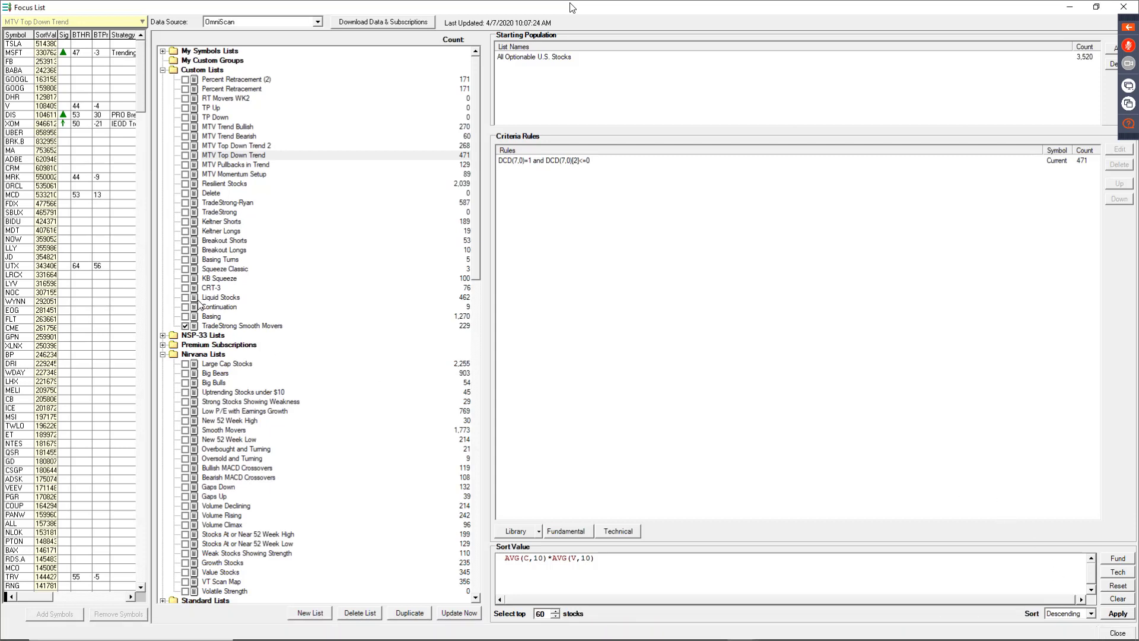
{"action": "left_click", "coordinate": [231, 326]}
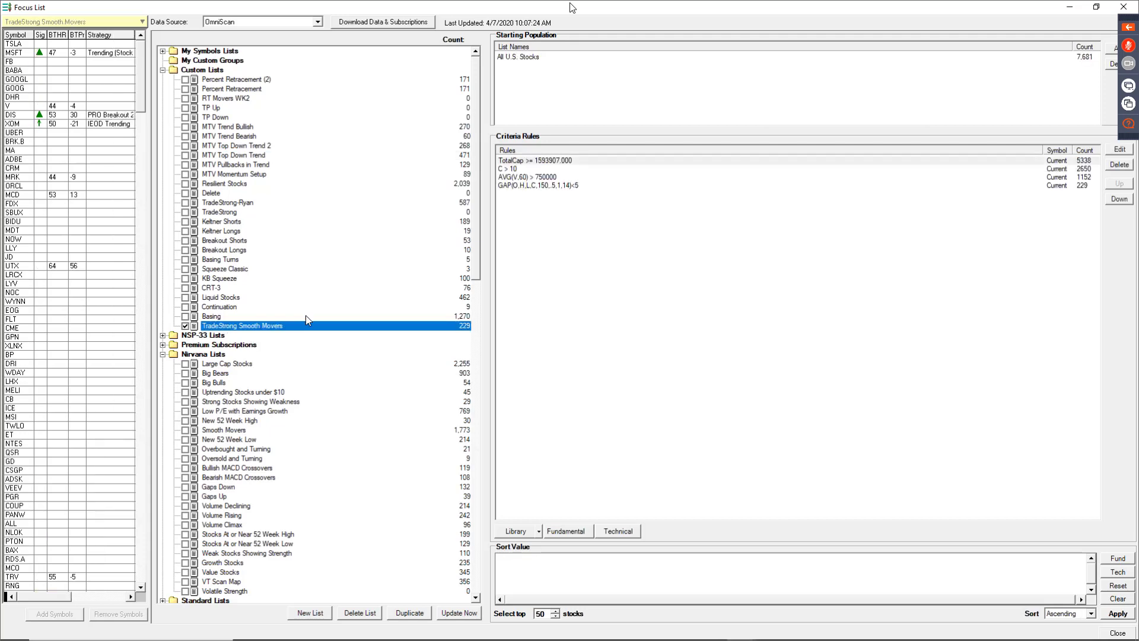
{"action": "left_click", "coordinate": [521, 186]}
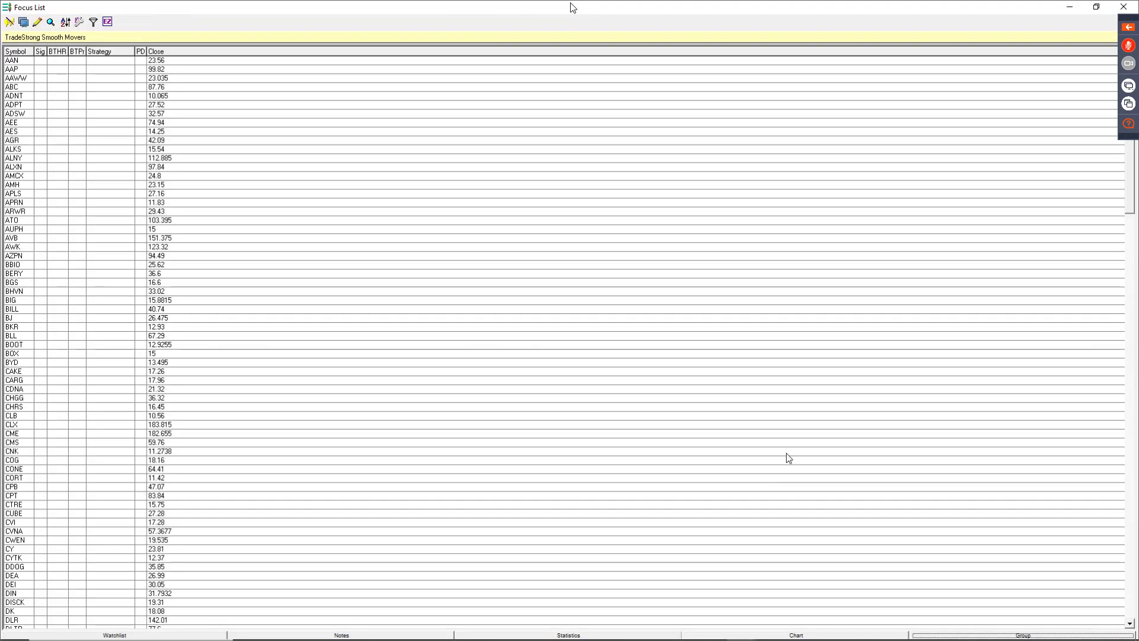
Restore the Focus List window from full screen, narrow it, and place it beside the AAPL chart
{"action": "left_click", "coordinate": [1097, 7]}
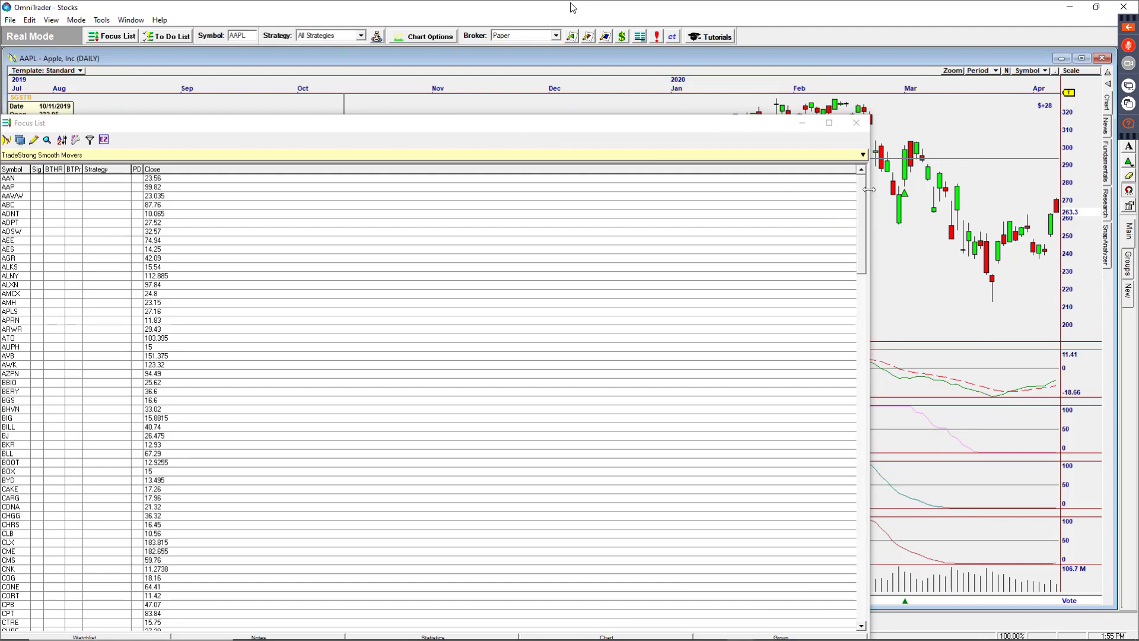
{"action": "left_click_drag", "start_coordinate": [869, 189], "coordinate": [220, 189]}
{"action": "left_click_drag", "start_coordinate": [94, 110], "coordinate": [84, 62]}
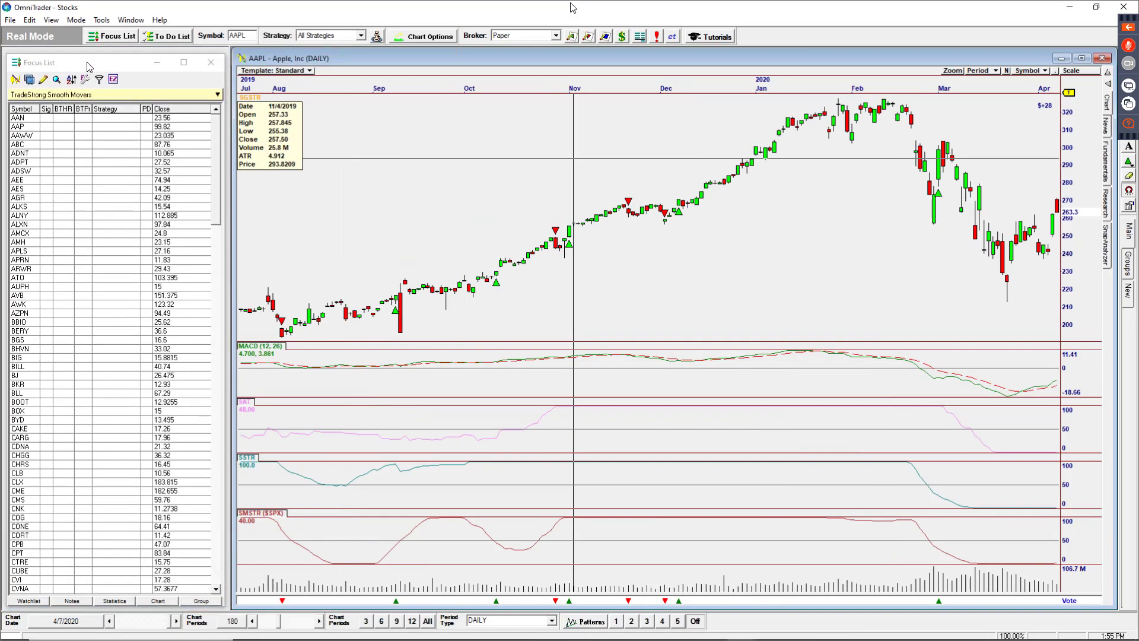
Delete all indicators from the AAPL chart and update the chart template with the change
{"action": "right_click", "coordinate": [464, 179]}
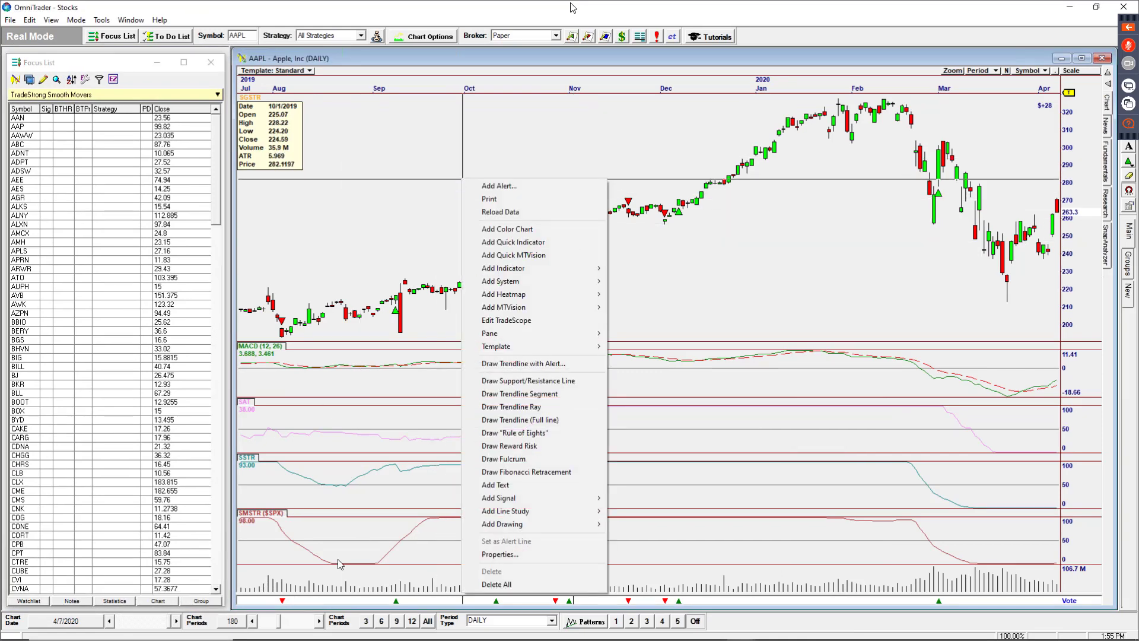
{"action": "left_click", "coordinate": [521, 585]}
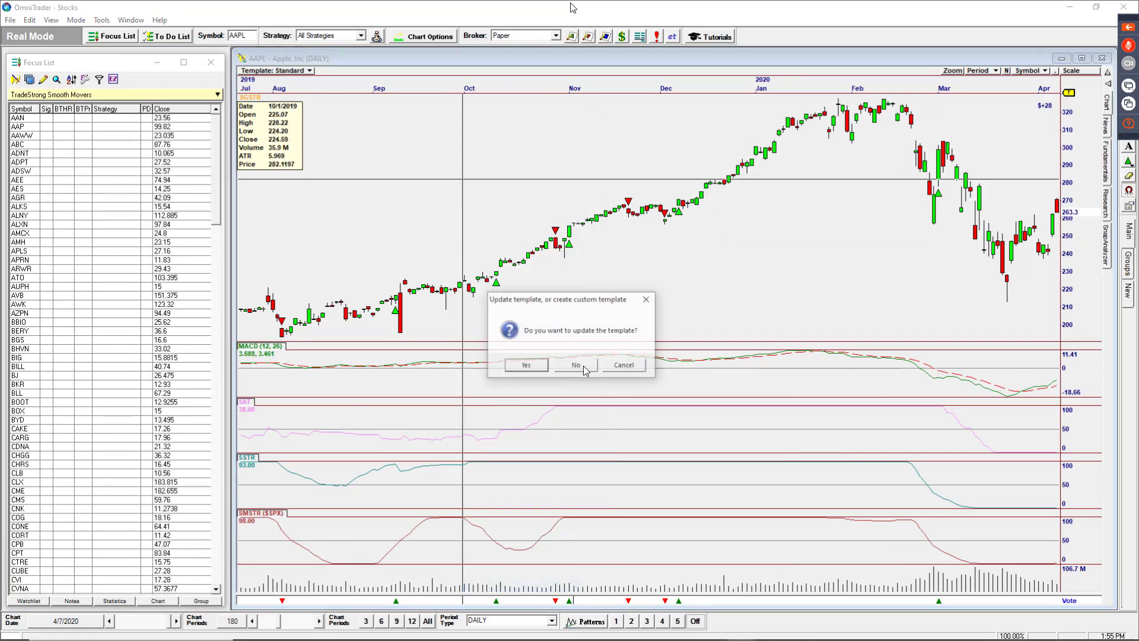
{"action": "left_click", "coordinate": [530, 367]}
Add the GAP Counter indicator to the AAPL chart and show its settings
{"action": "right_click", "coordinate": [464, 177]}
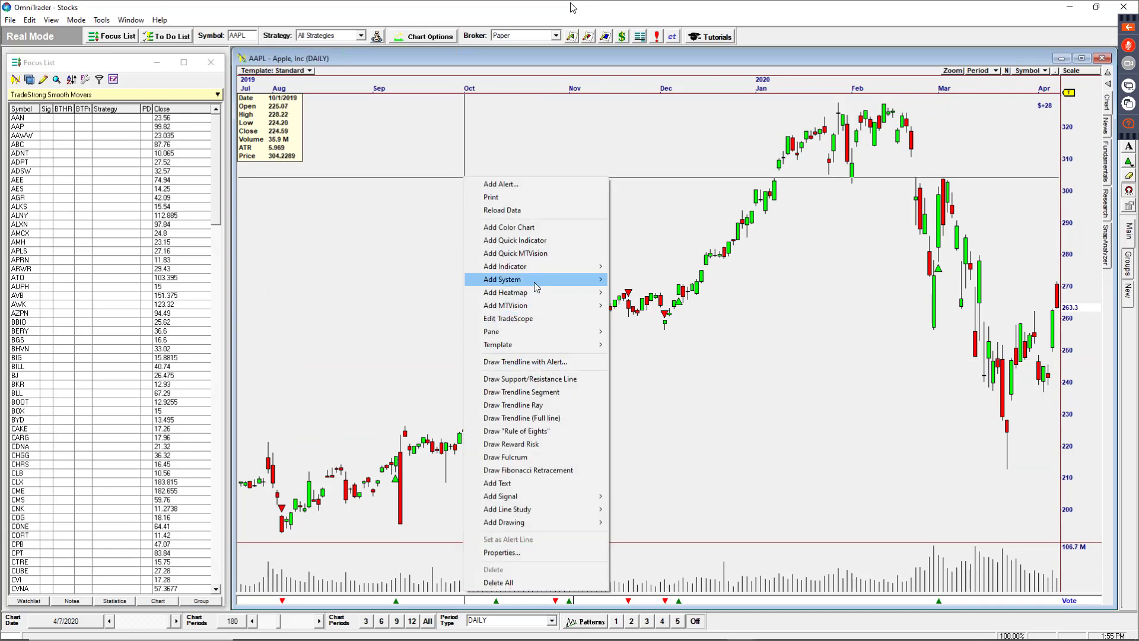
{"action": "mouse_move", "coordinate": [537, 271]}
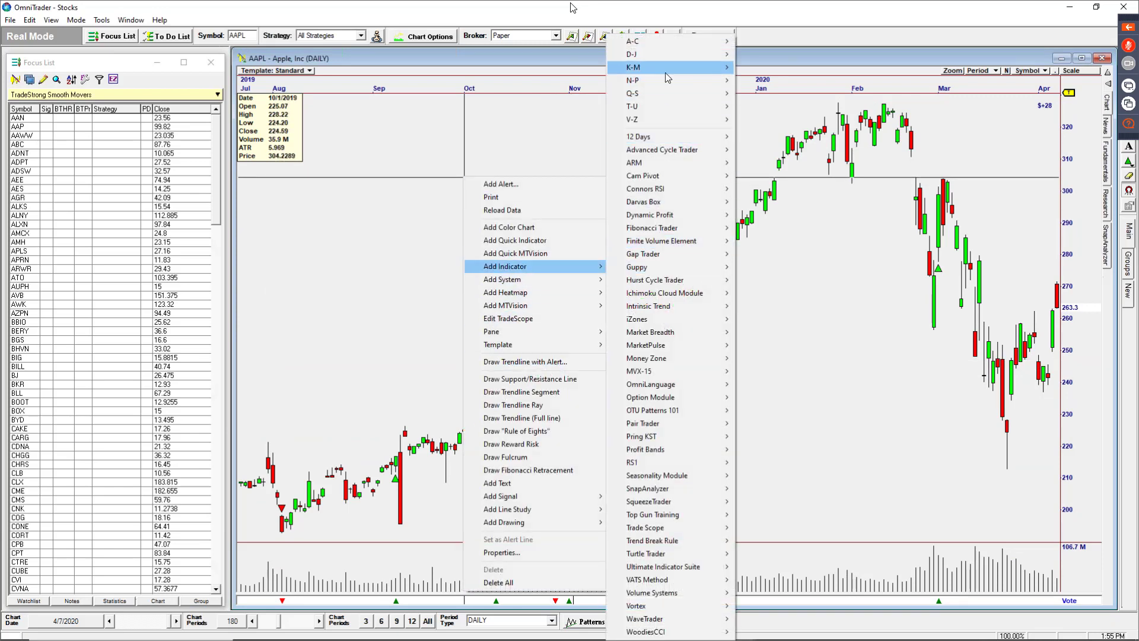
{"action": "mouse_move", "coordinate": [671, 55]}
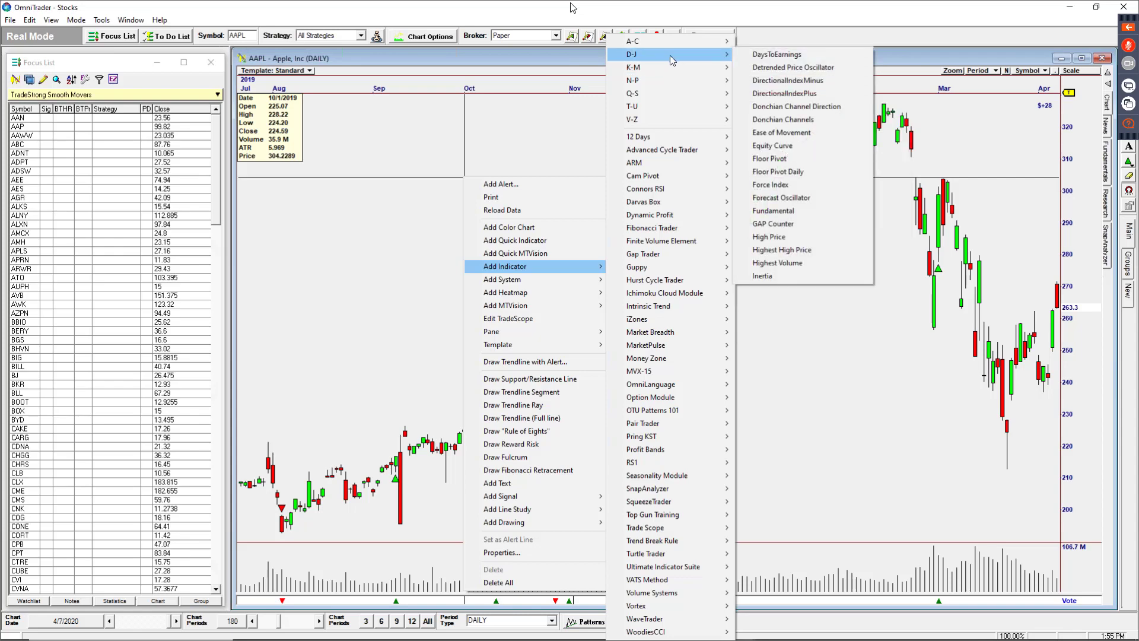
{"action": "left_click", "coordinate": [806, 223]}
{"action": "left_click", "coordinate": [591, 370]}
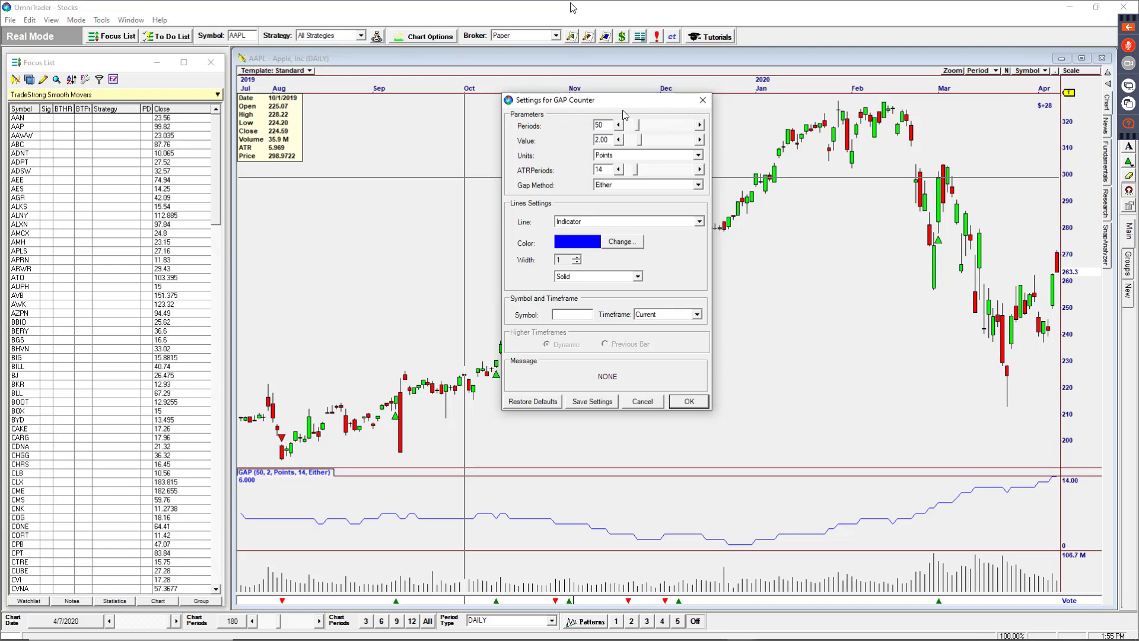
Set the GAP Counter's Periods to 150 and its Value to .5
{"action": "left_click", "coordinate": [606, 124]}
{"action": "double_click", "coordinate": [609, 125]}
{"action": "type", "text": "150"}
{"action": "key", "text": "Tab"}
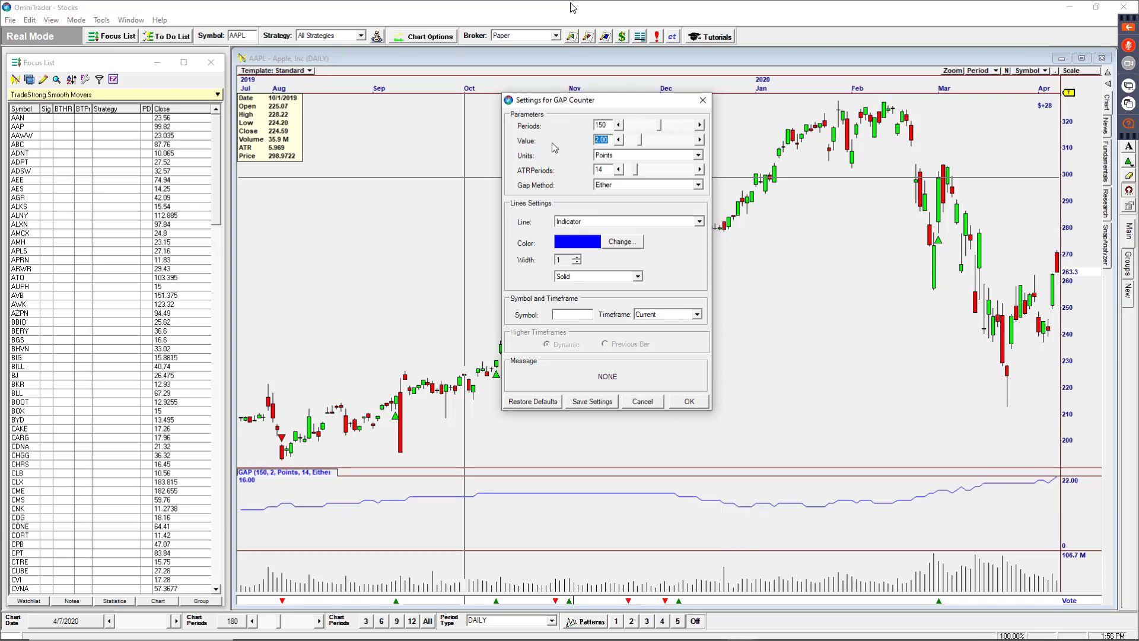
{"action": "type", "text": ".5"}
Review the choices offered for the GAP Counter's Units and Gap Method, along with its ATR periods
{"action": "left_click", "coordinate": [623, 155]}
{"action": "left_click", "coordinate": [626, 162]}
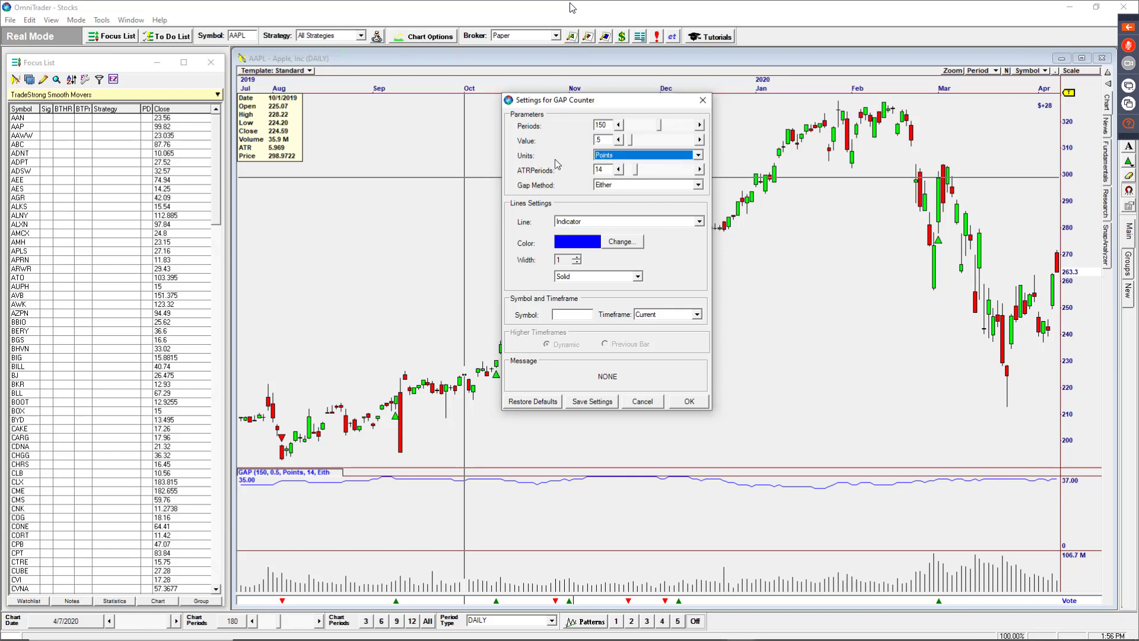
{"action": "left_click", "coordinate": [699, 155]}
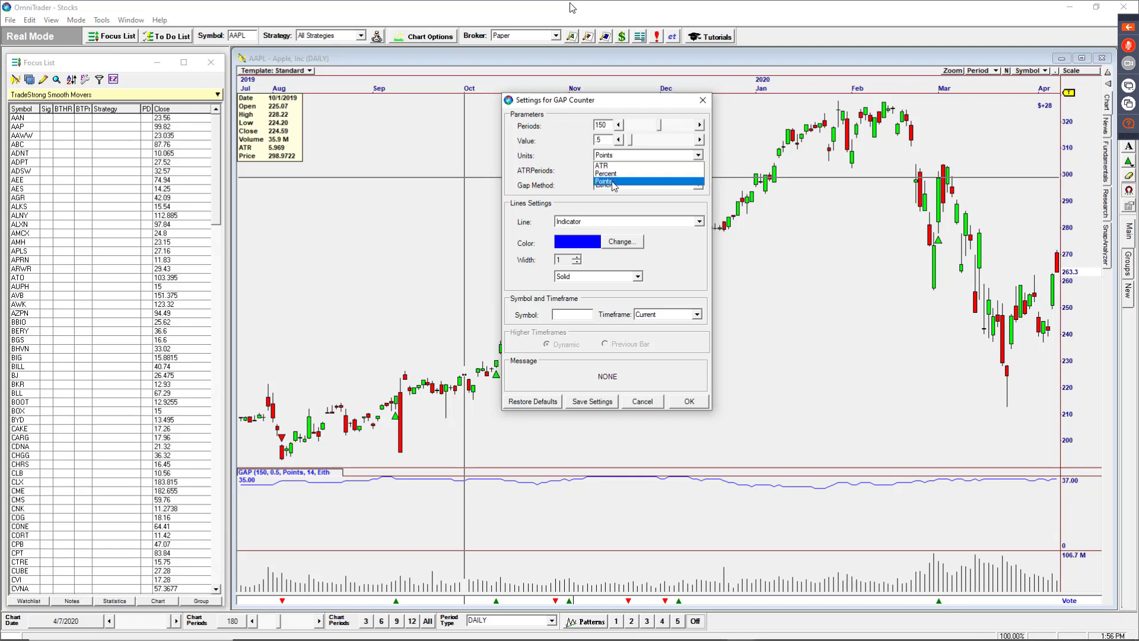
{"action": "left_click", "coordinate": [571, 165]}
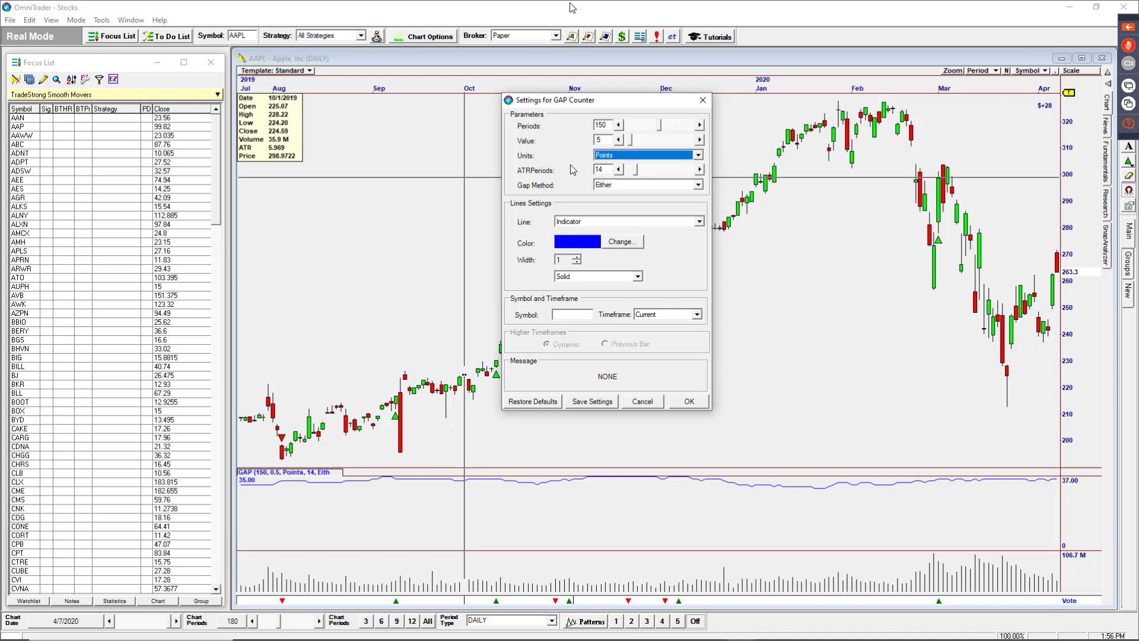
{"action": "left_click", "coordinate": [616, 160]}
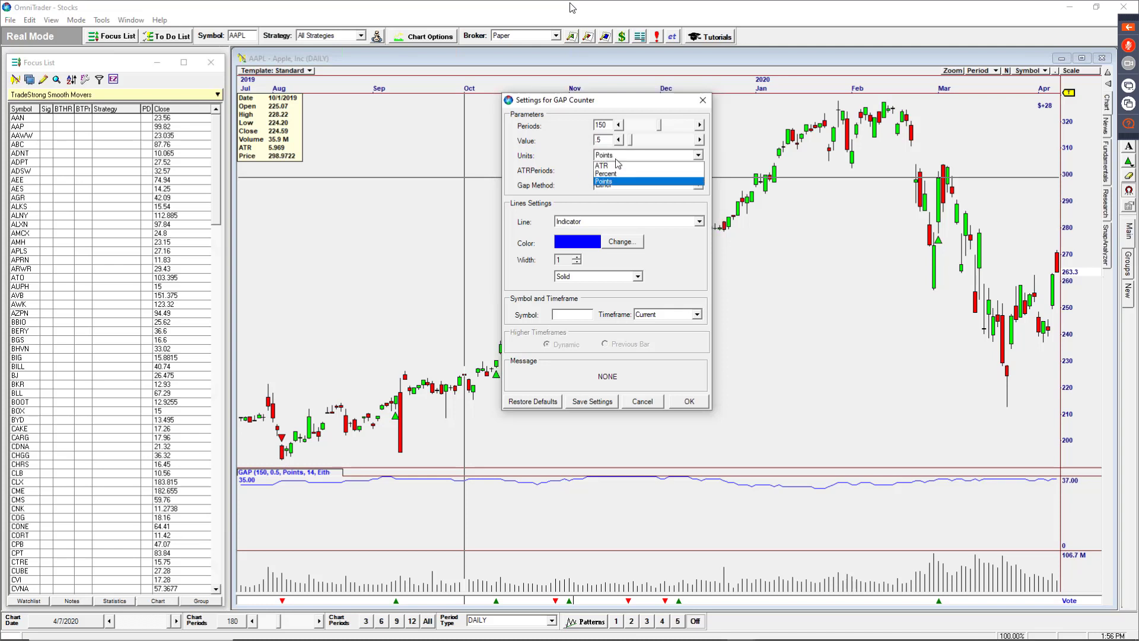
{"action": "left_click", "coordinate": [579, 174]}
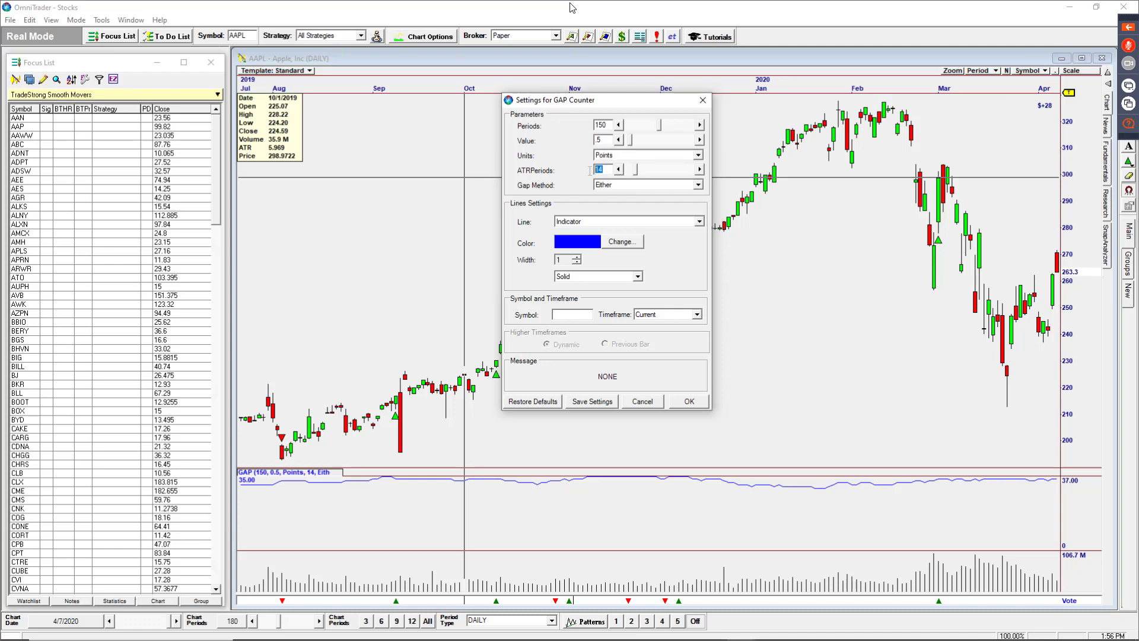
{"action": "left_click", "coordinate": [636, 184]}
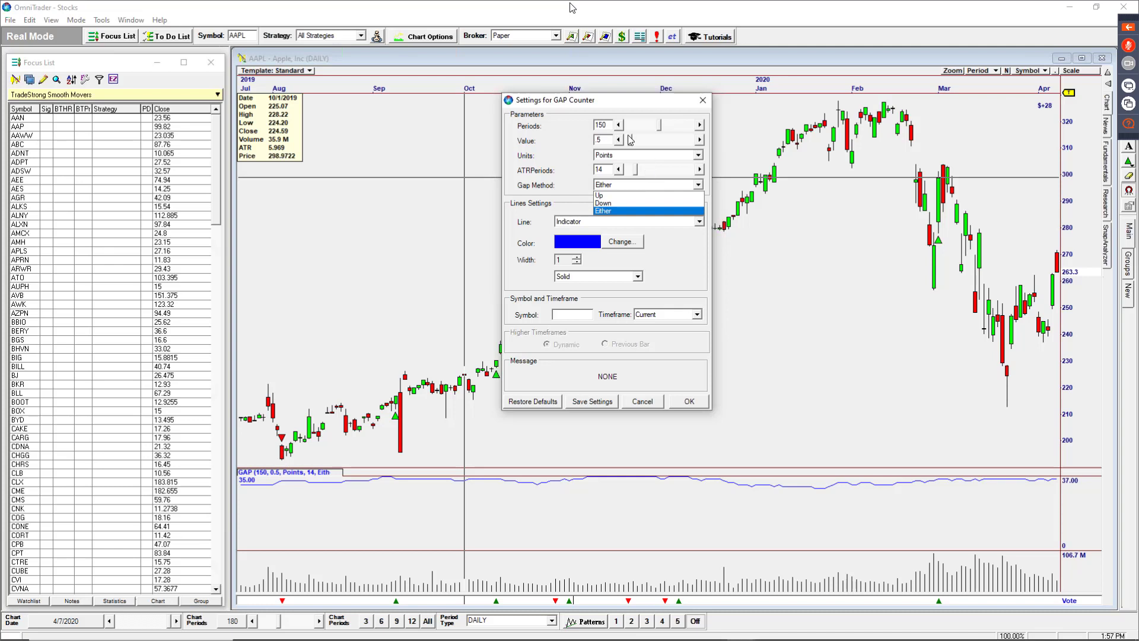
{"action": "left_click", "coordinate": [535, 142]}
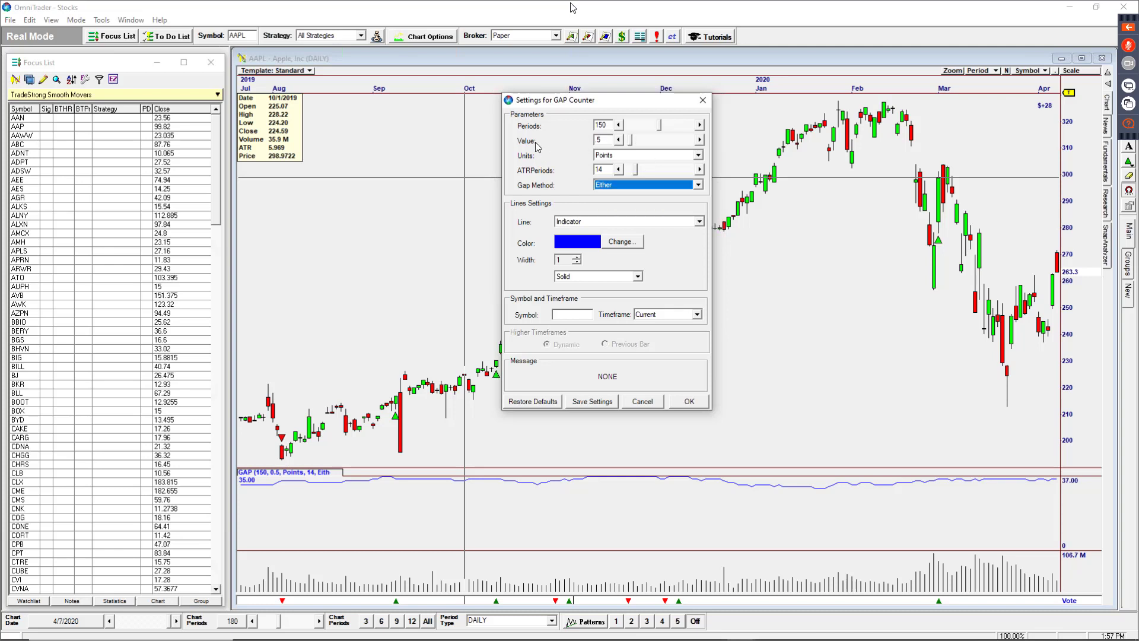
Try a Value of 1.40 for the GAP Counter and cancel the settings
{"action": "mouse_move", "coordinate": [632, 146]}
{"action": "left_mouse_down"}
{"action": "mouse_move", "coordinate": [652, 149]}
{"action": "mouse_move", "coordinate": [637, 153]}
{"action": "left_mouse_up"}
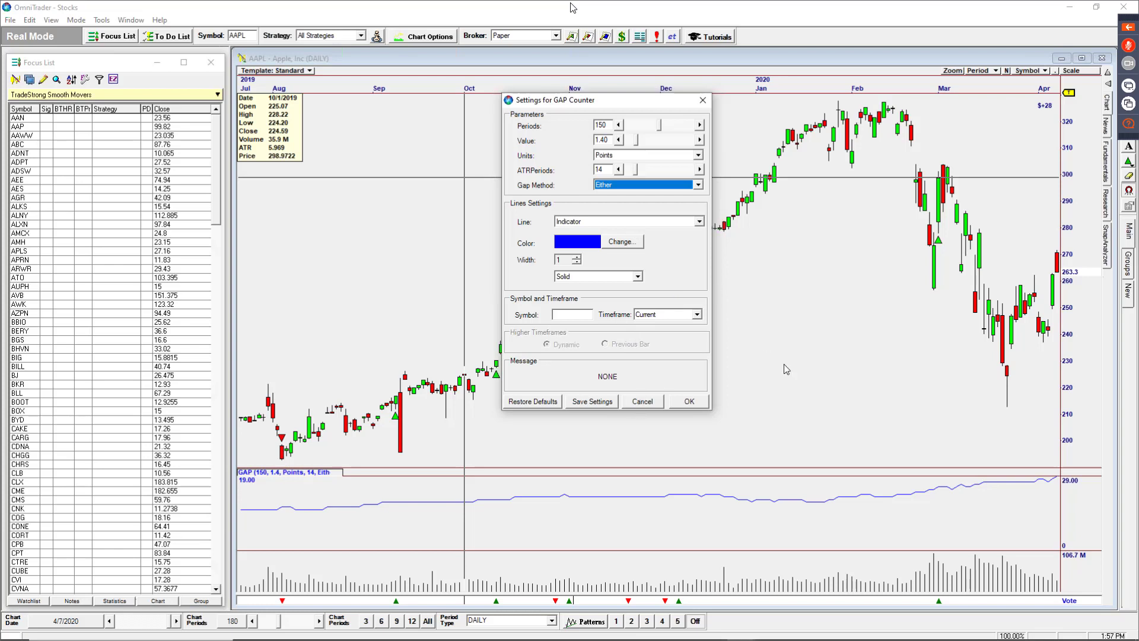
{"action": "left_click", "coordinate": [643, 403]}
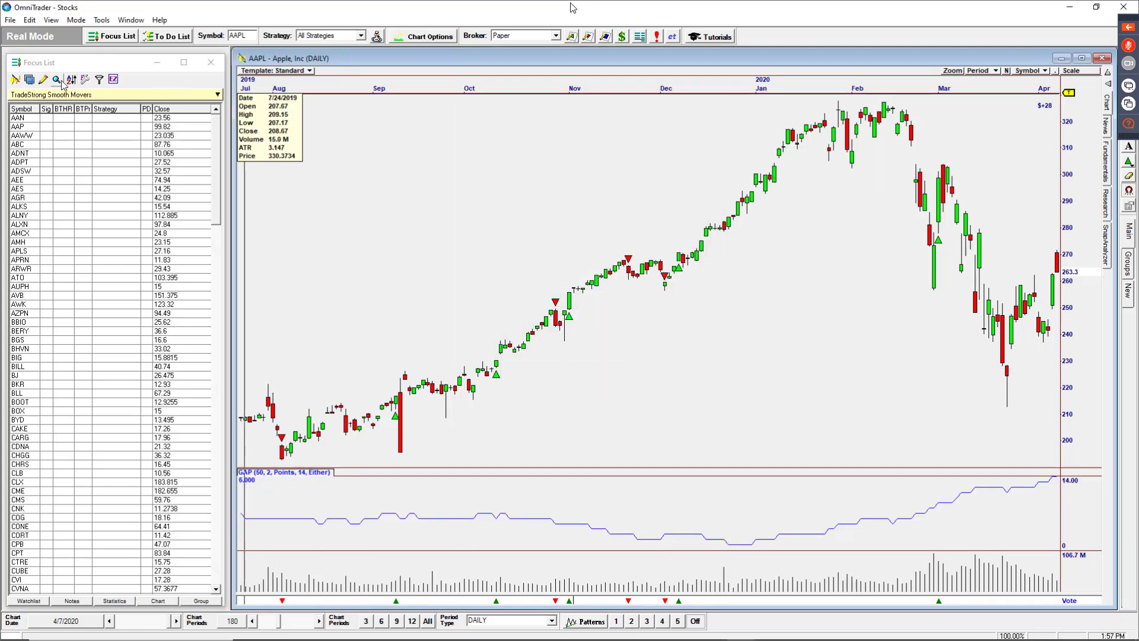
Reopen the focus list editor and open the GAP rule of TradeStrong Smooth Movers for editing
{"action": "left_click", "coordinate": [43, 81]}
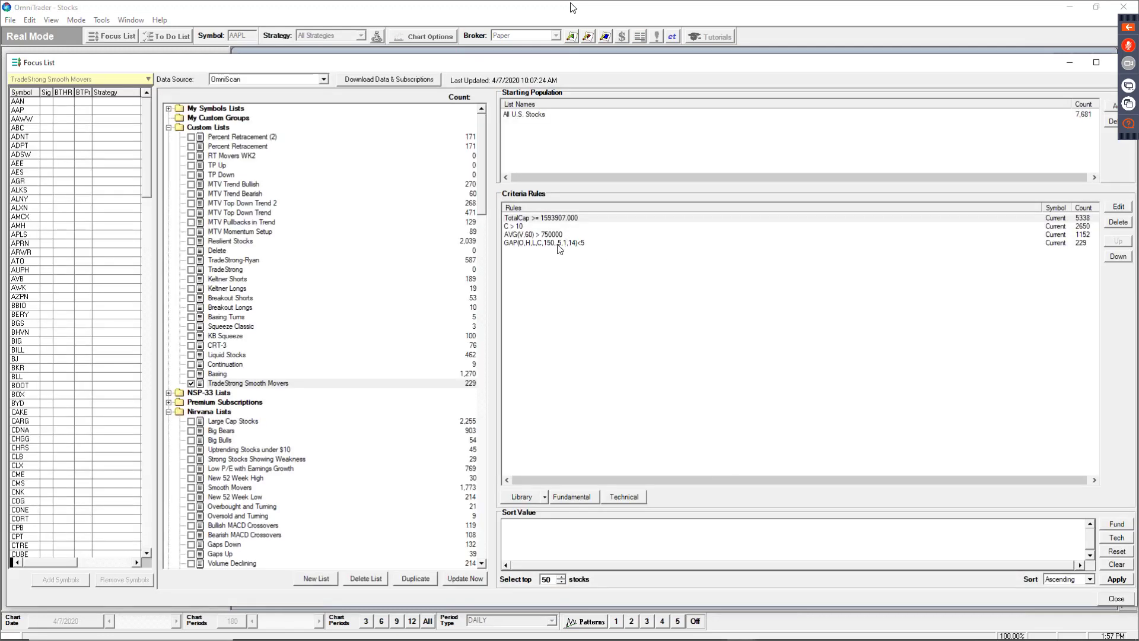
{"action": "left_click", "coordinate": [559, 244]}
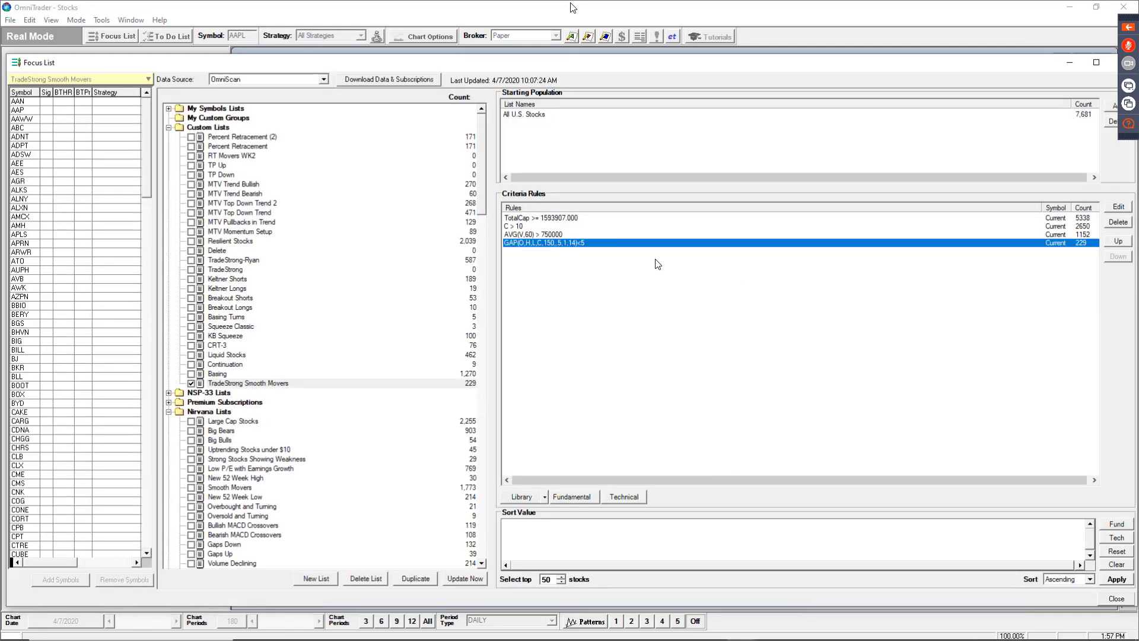
{"action": "left_click", "coordinate": [1119, 209]}
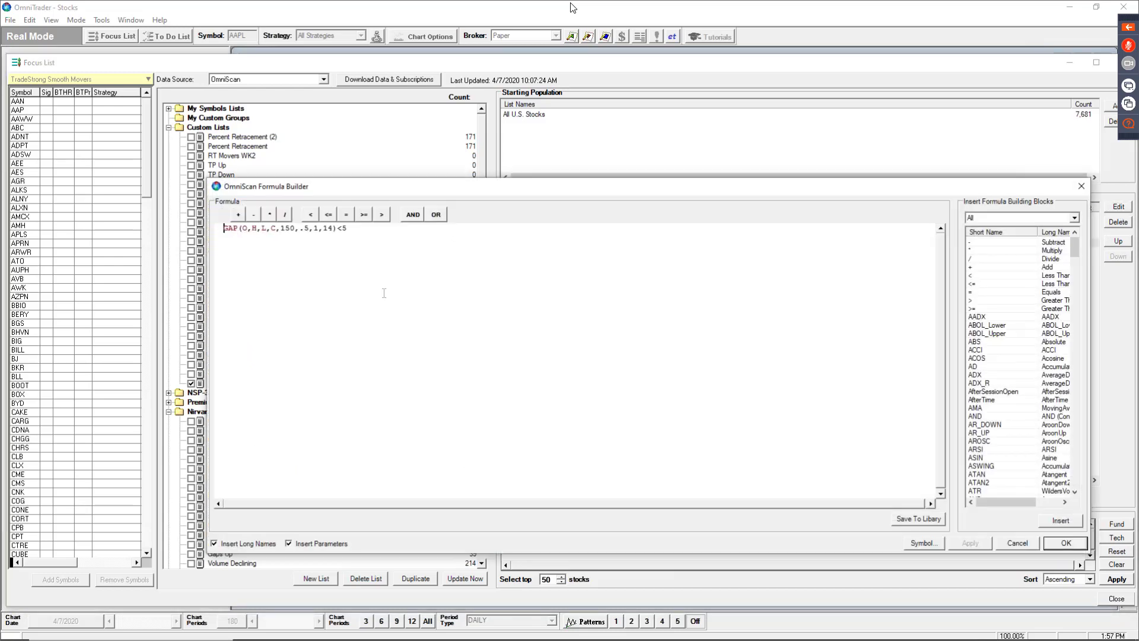
Examine the value, units and ATR periods arguments in the GAP formula, and close the formula and list editor
{"action": "left_click", "coordinate": [309, 230]}
{"action": "left_click_drag", "start_coordinate": [308, 229], "coordinate": [303, 230]}
{"action": "left_click", "coordinate": [318, 230]}
{"action": "key", "text": "Right"}
{"action": "key", "text": "Right"}
{"action": "key", "text": "Right"}
{"action": "left_click", "coordinate": [371, 228]}
{"action": "left_click", "coordinate": [1065, 543]}
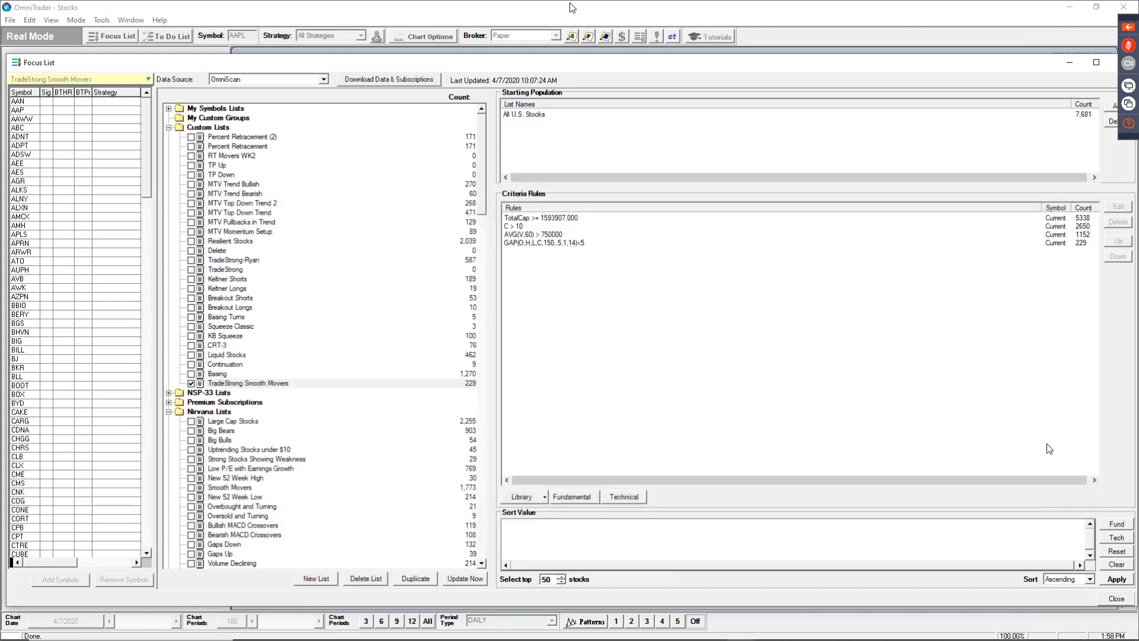
{"action": "left_click", "coordinate": [1116, 599]}
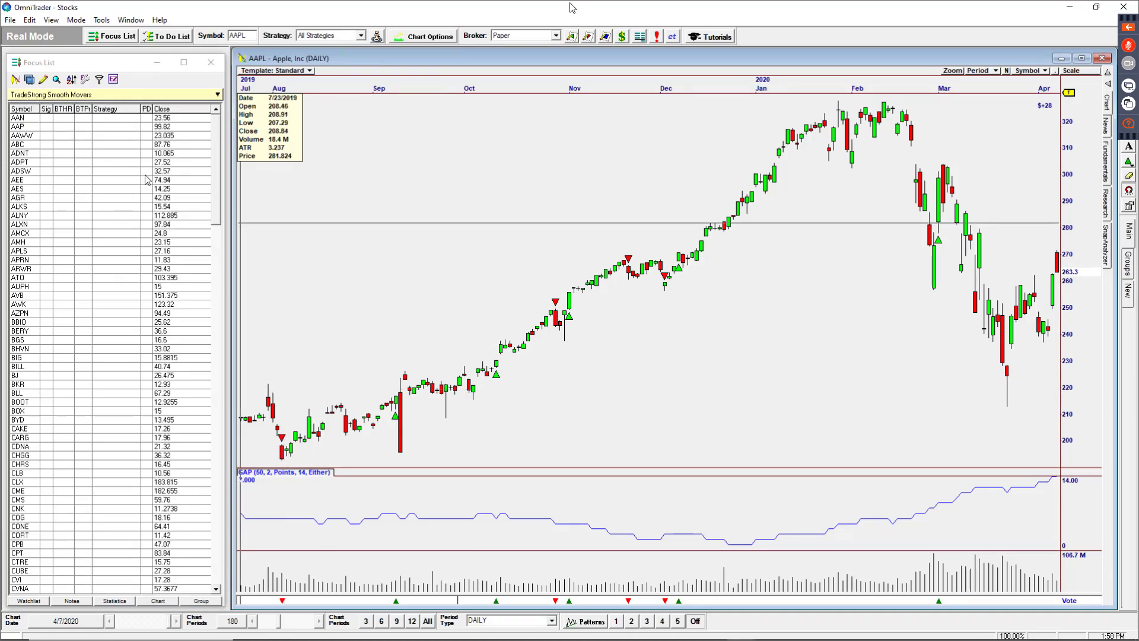
Load the chart of AAN from the TradeStrong Smooth Movers list
{"action": "left_click", "coordinate": [76, 128]}
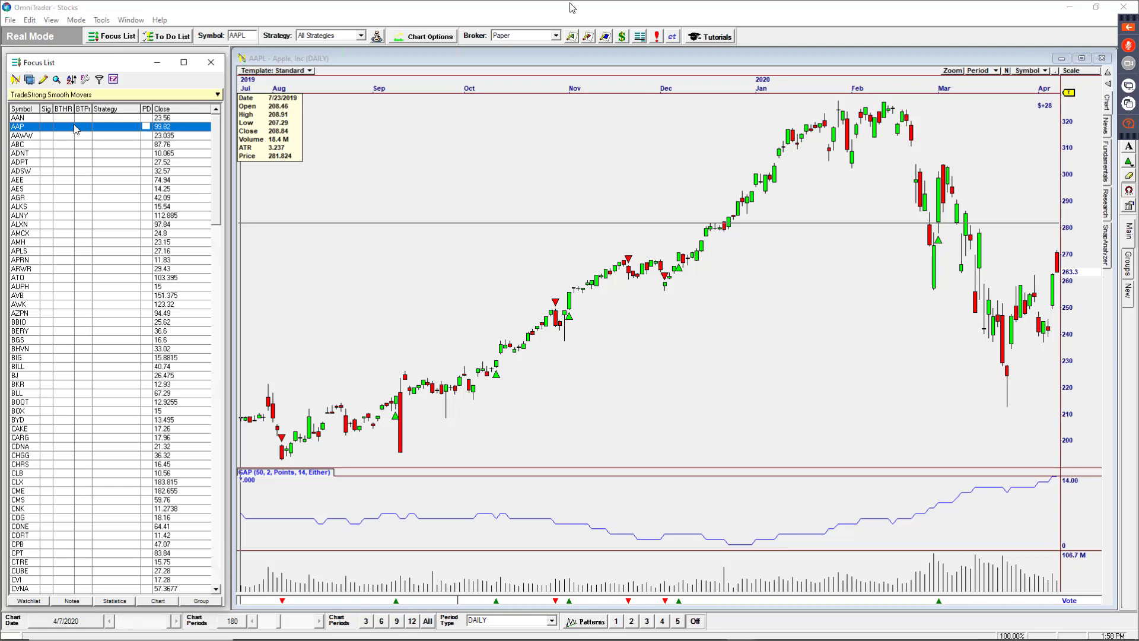
{"action": "left_click", "coordinate": [68, 148]}
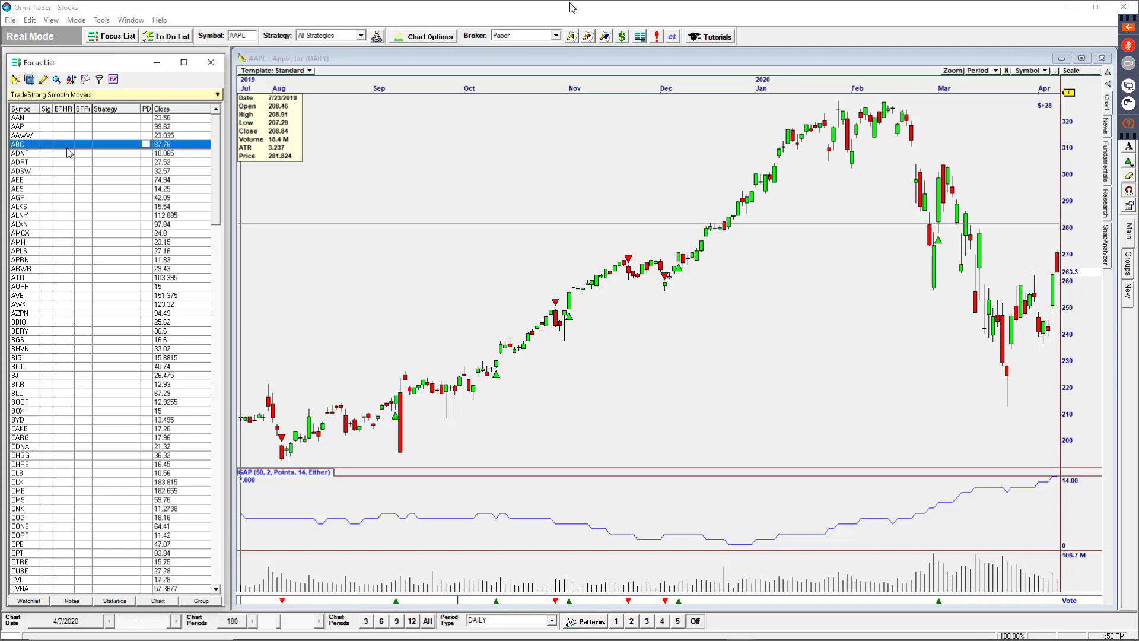
{"action": "left_click", "coordinate": [37, 118]}
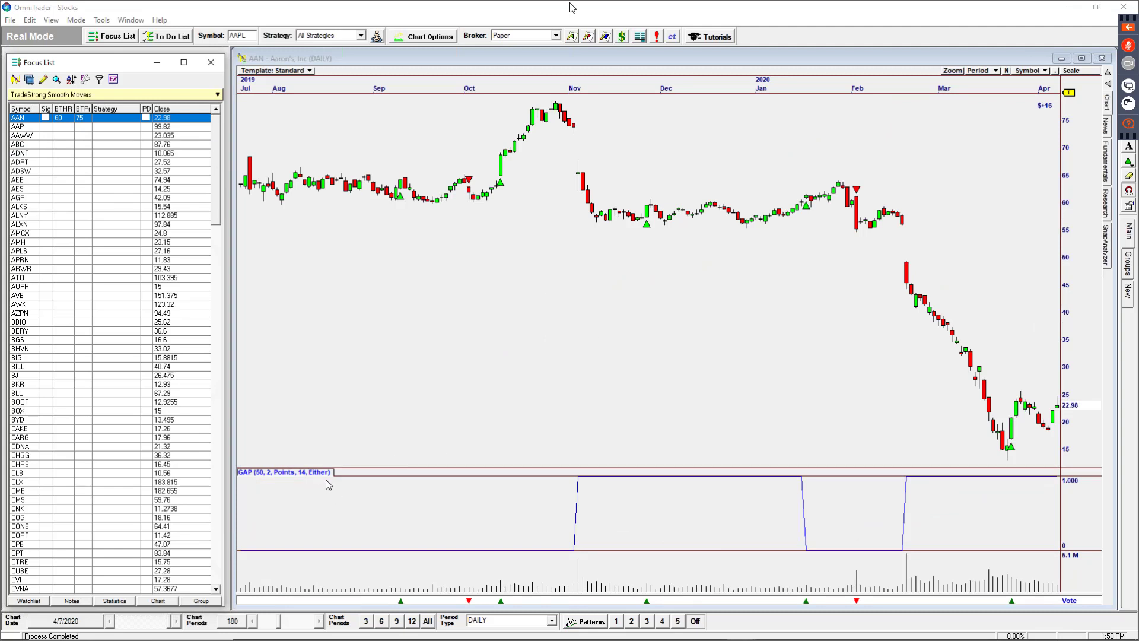
Set the GAP Counter to 150 periods, a value of 0.5, Percent units and 5 ATR periods, and update the chart template
{"action": "double_click", "coordinate": [580, 504]}
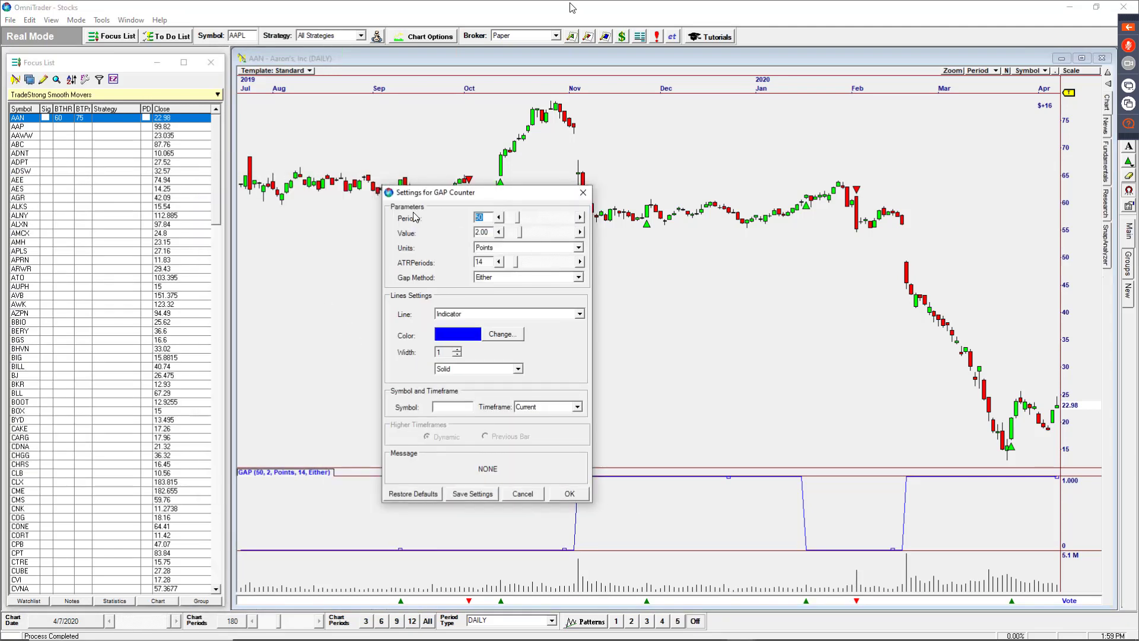
{"action": "type", "text": "150"}
{"action": "key", "text": "Tab"}
{"action": "type", "text": "5"}
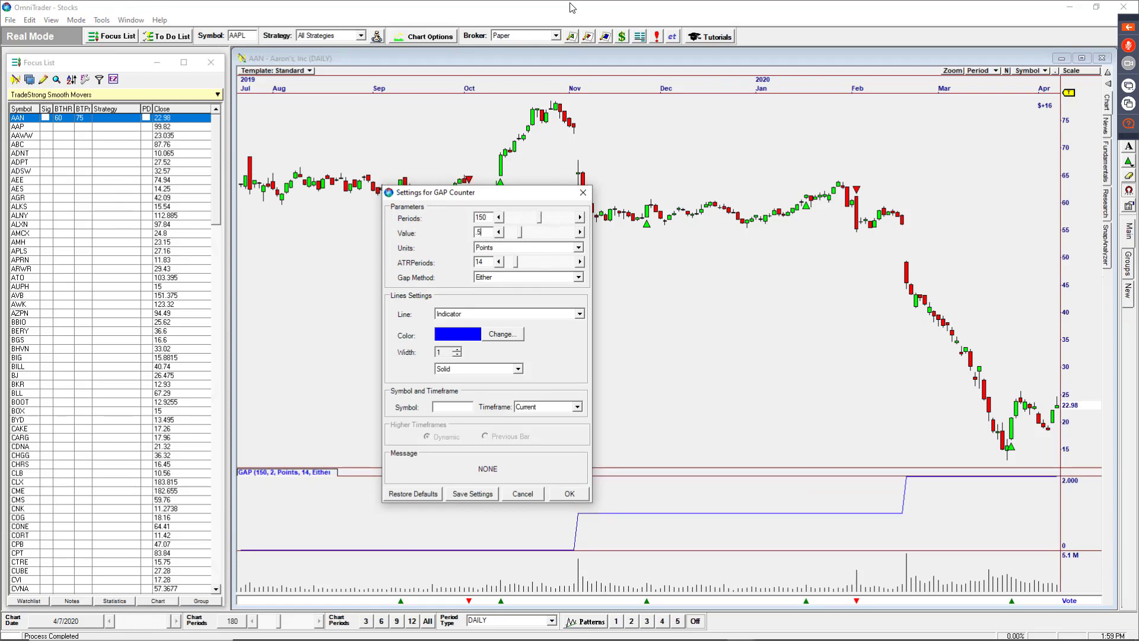
{"action": "left_click", "coordinate": [495, 249]}
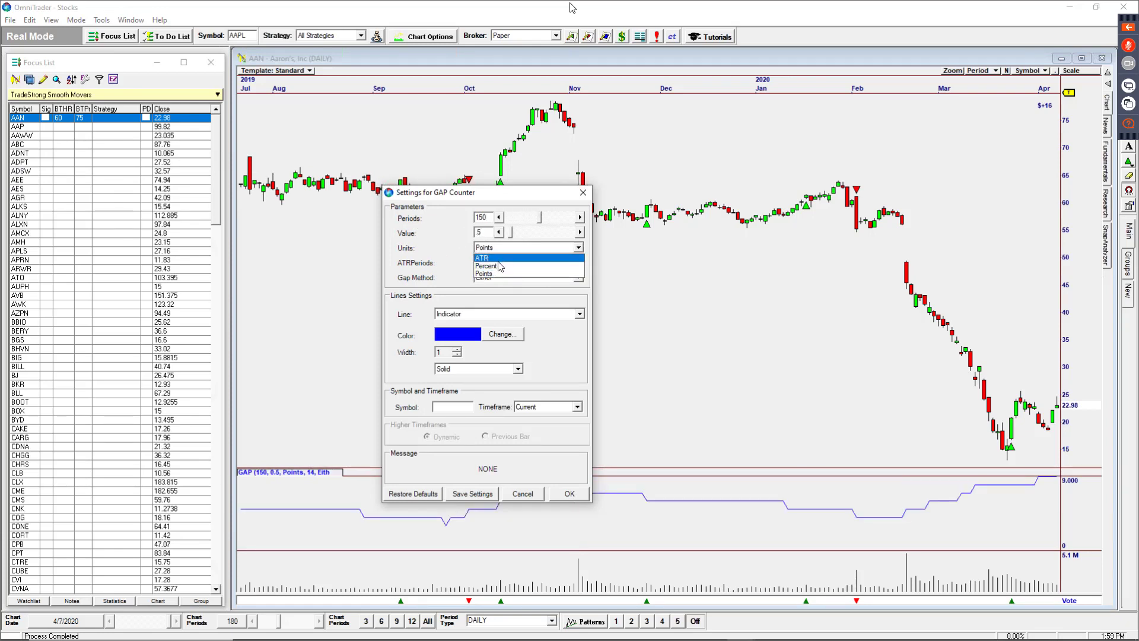
{"action": "left_click", "coordinate": [498, 266]}
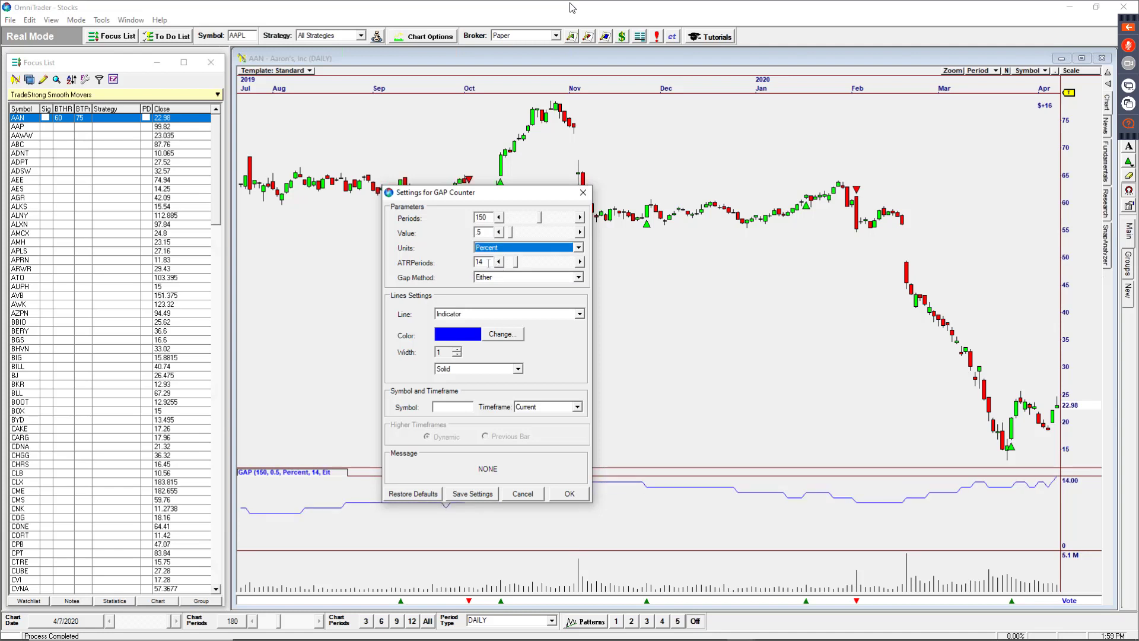
{"action": "left_click_drag", "start_coordinate": [489, 263], "coordinate": [473, 263]}
{"action": "type", "text": "5"}
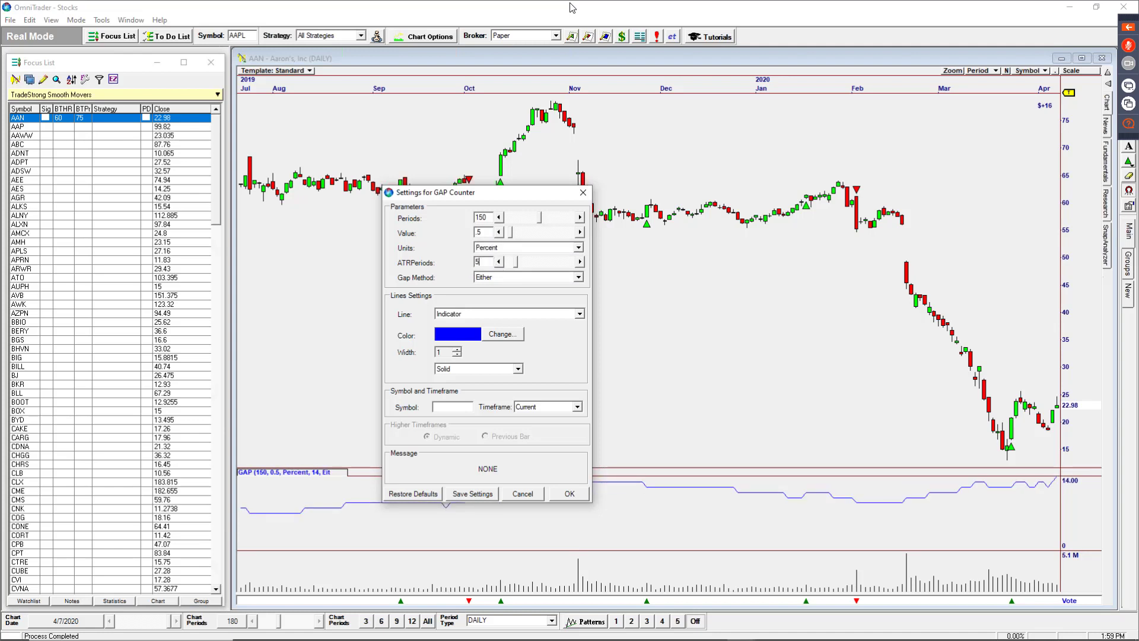
{"action": "left_click", "coordinate": [570, 494]}
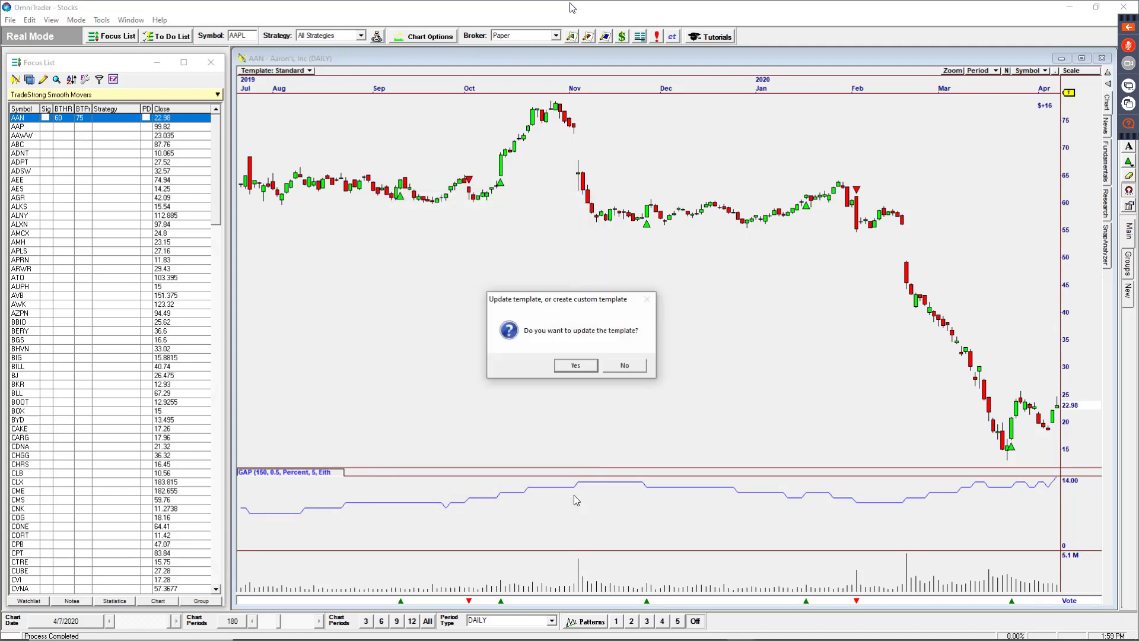
{"action": "left_click", "coordinate": [577, 365]}
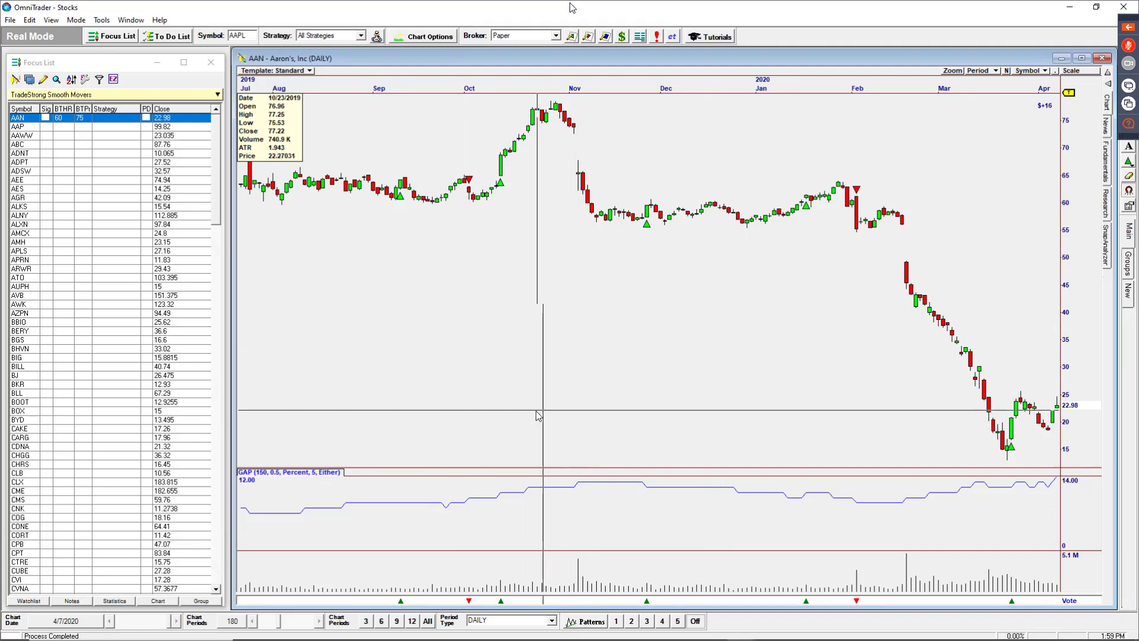
View the GAP Counter on the charts of AAP, AAWW, ADNT and ADPT in turn
{"action": "left_click", "coordinate": [80, 126]}
{"action": "left_click", "coordinate": [78, 136]}
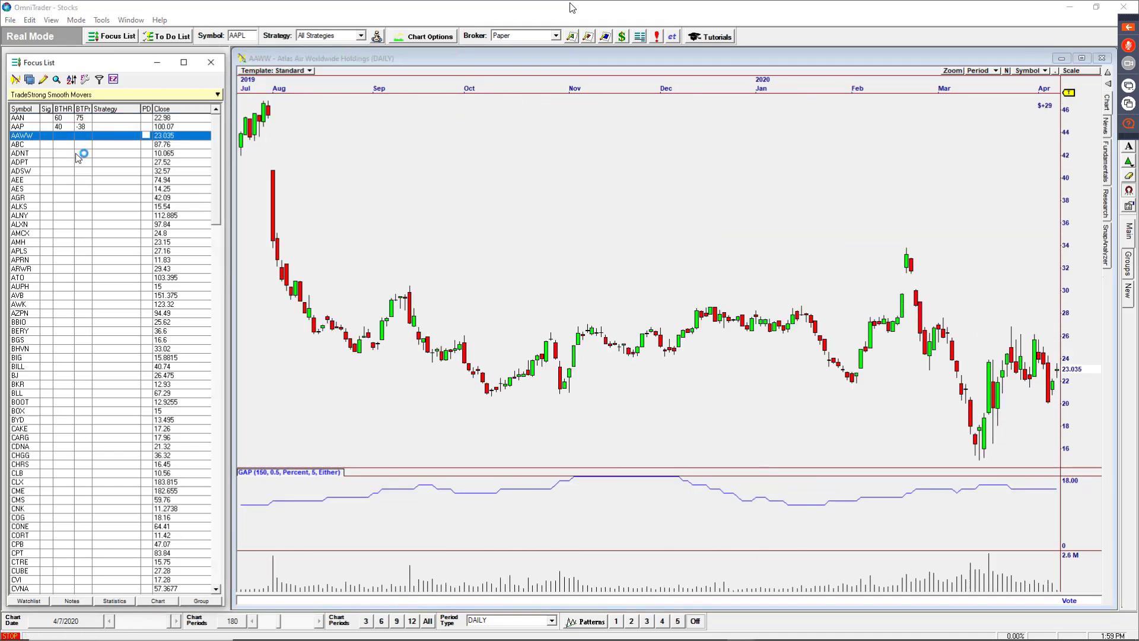
{"action": "left_click", "coordinate": [78, 154]}
{"action": "left_click", "coordinate": [76, 162]}
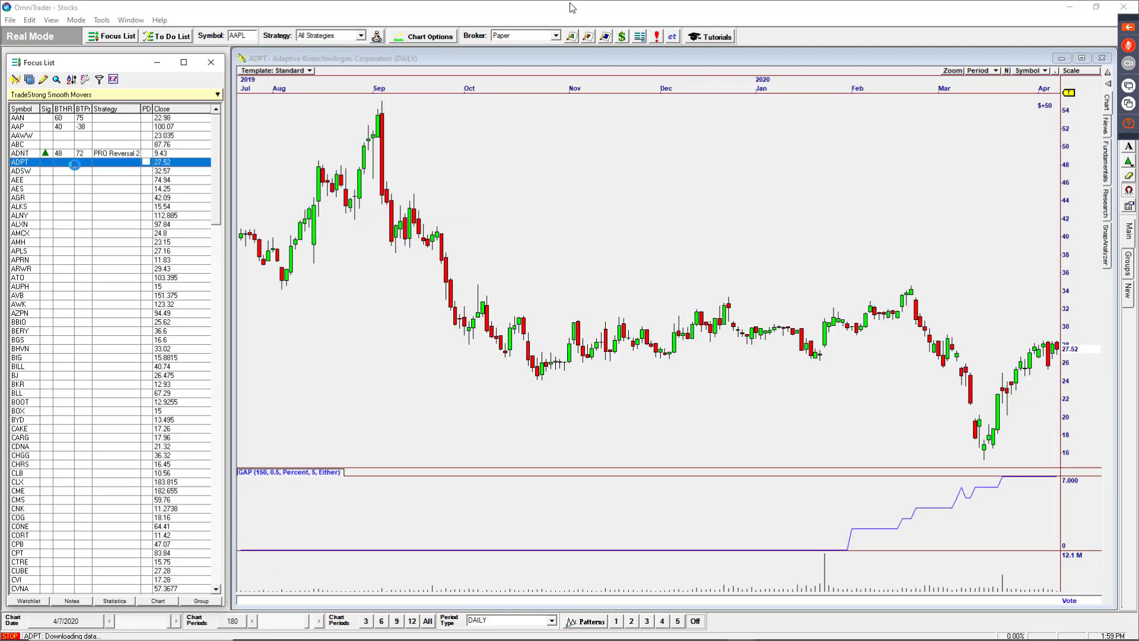
Load the AGR and AEE charts, and rescale AEE's price and time axes to examine its recent gaps
{"action": "left_click", "coordinate": [113, 196]}
{"action": "left_click", "coordinate": [108, 182]}
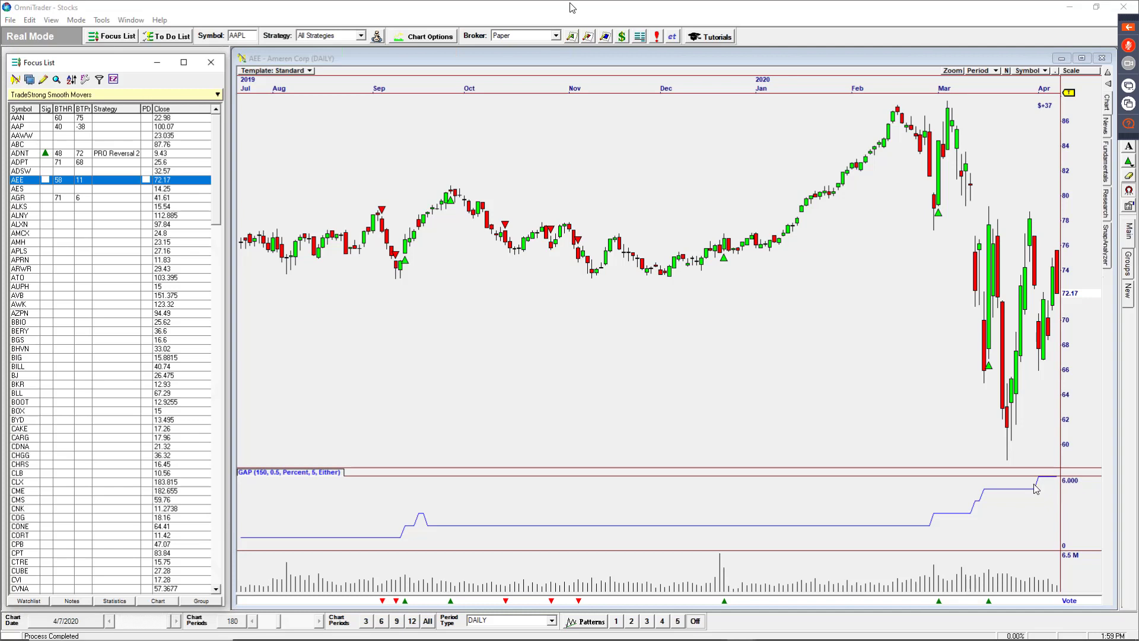
{"action": "left_click_drag", "start_coordinate": [1091, 172], "coordinate": [1074, 330]}
{"action": "left_click_drag", "start_coordinate": [836, 87], "coordinate": [729, 87]}
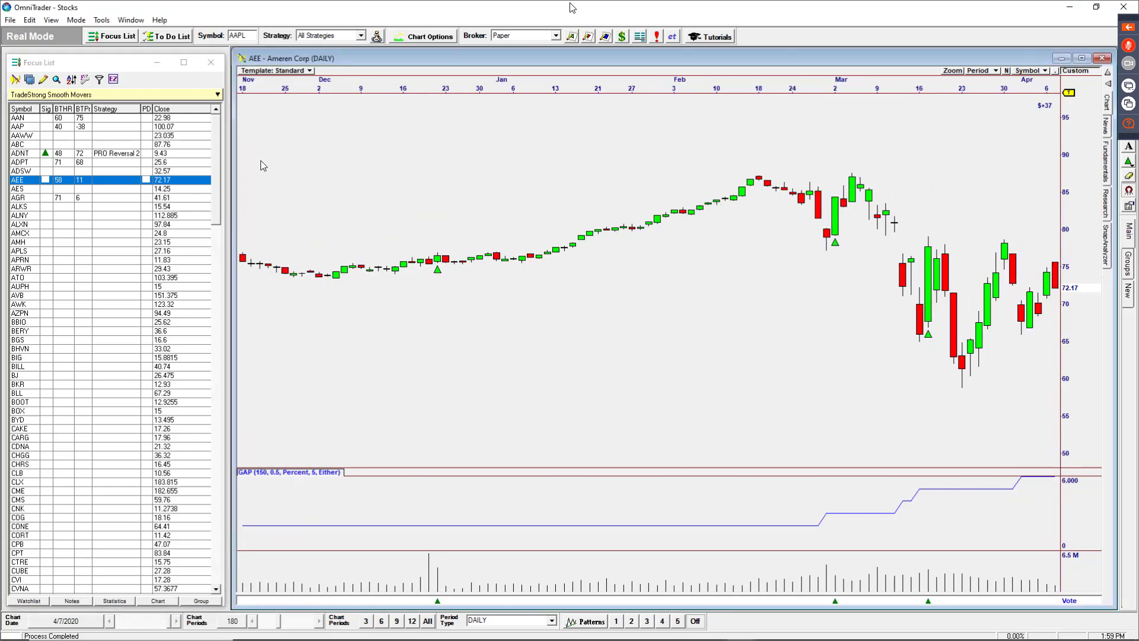
Load the AES chart and inspect its price gaps from February to April against the GAP Counter
{"action": "left_click", "coordinate": [59, 191]}
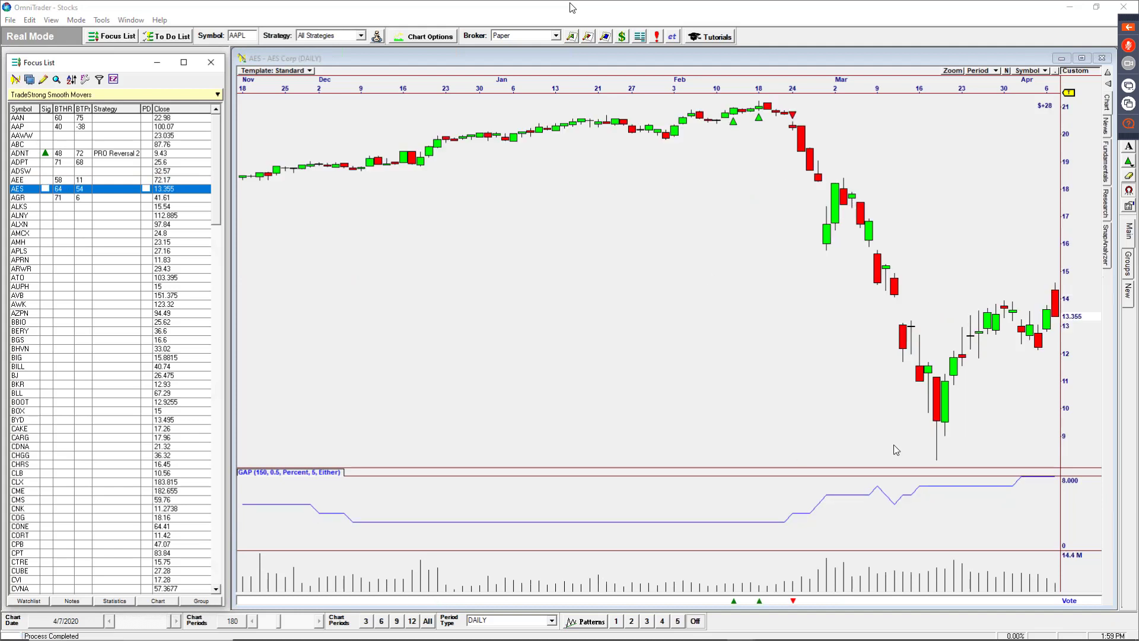
{"action": "left_click_drag", "start_coordinate": [480, 86], "coordinate": [546, 87]}
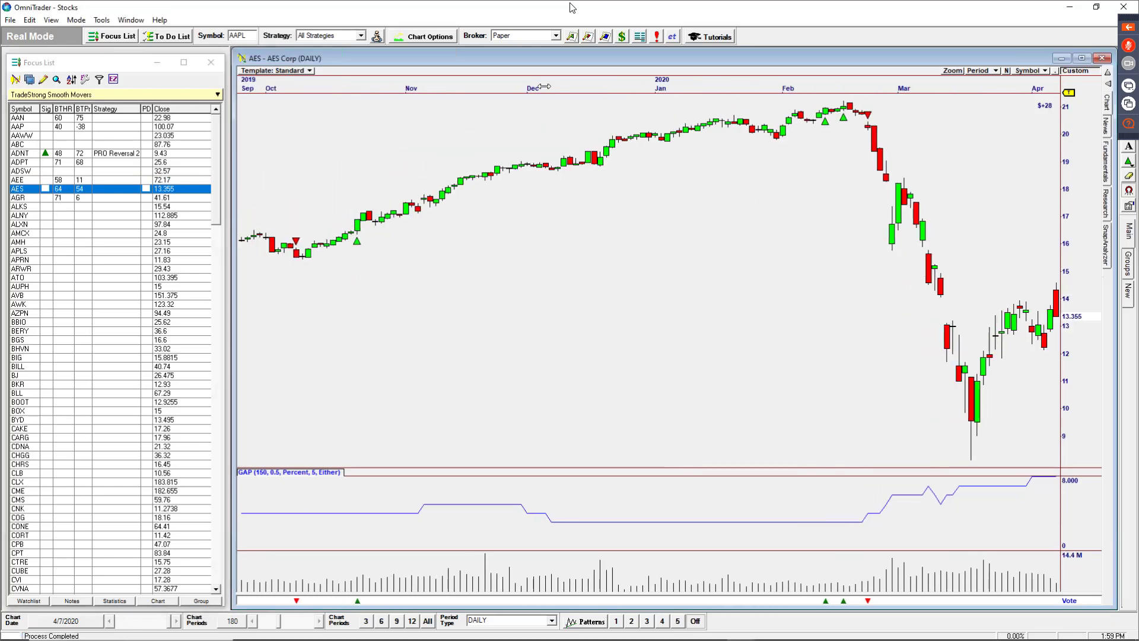
{"action": "scroll", "coordinate": [884, 230], "scroll_direction": "down", "scroll_amount": 5}
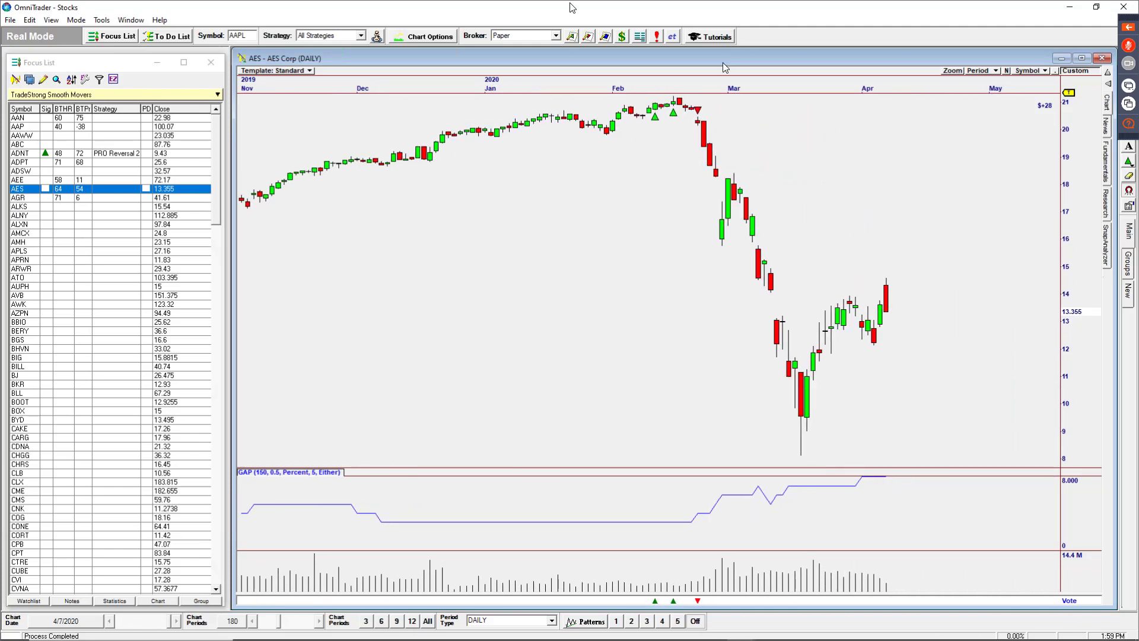
{"action": "left_click", "coordinate": [615, 105]}
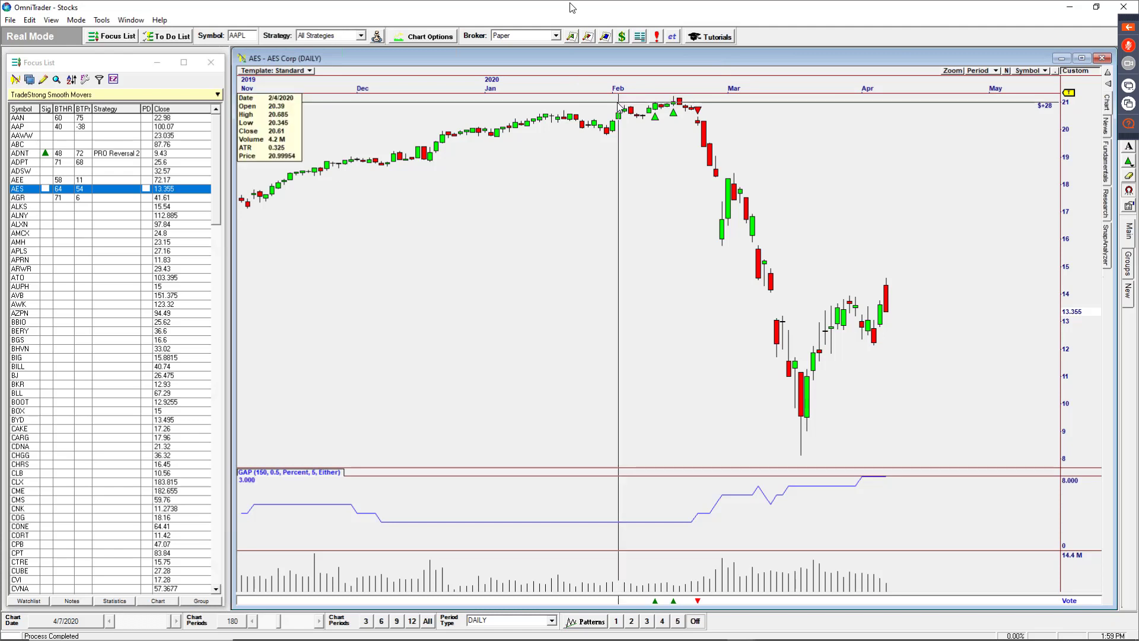
{"action": "left_click_drag", "start_coordinate": [616, 108], "coordinate": [817, 309]}
{"action": "left_click_drag", "start_coordinate": [722, 257], "coordinate": [66, 211]}
Check the GAP Counter on the charts of ALKS, ALNY and AMCX, and select APRN
{"action": "left_click", "coordinate": [41, 208]}
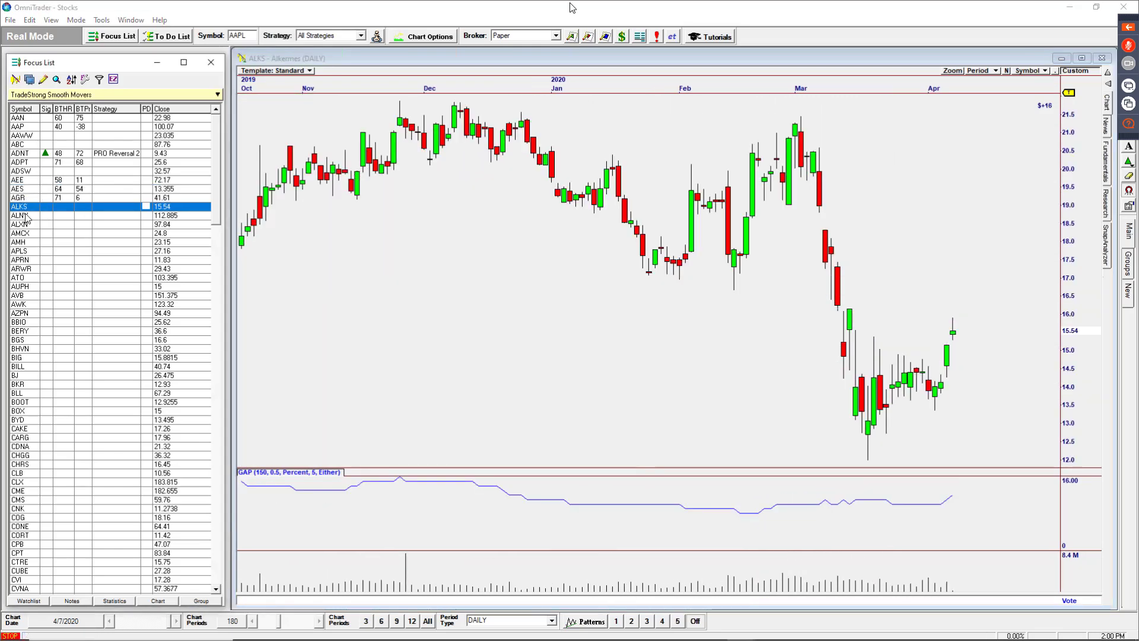
{"action": "left_click", "coordinate": [26, 217]}
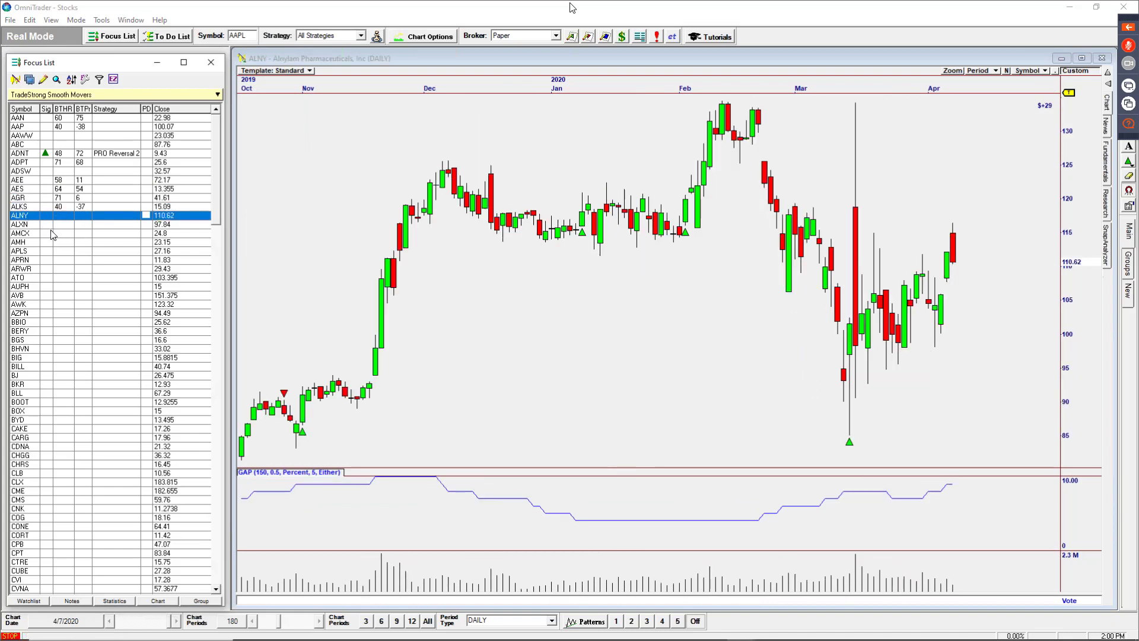
{"action": "left_click", "coordinate": [57, 233]}
{"action": "left_click", "coordinate": [64, 259]}
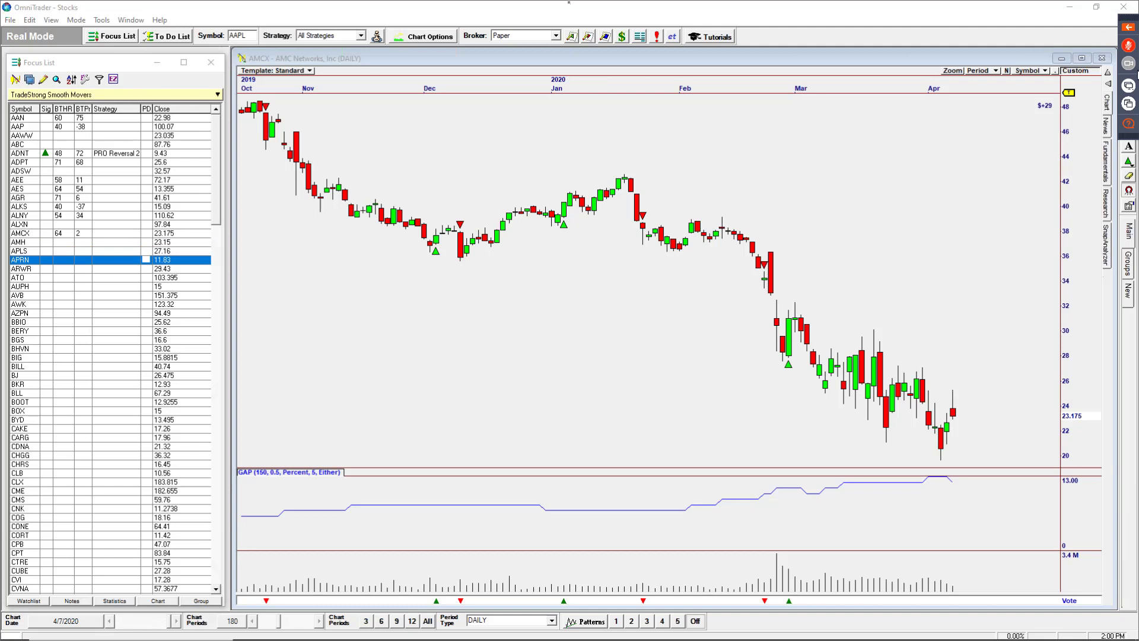
Review the criteria rules of TradeStrong Smooth Movers in the focus list editor and close it
{"action": "left_click", "coordinate": [43, 80]}
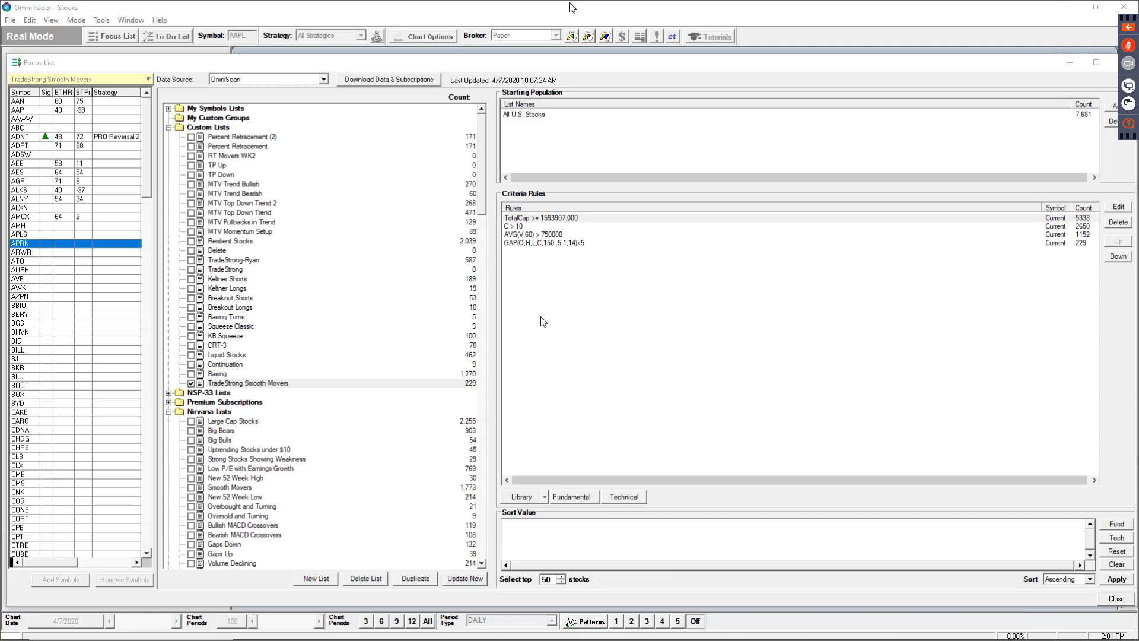
{"action": "left_click", "coordinate": [672, 81]}
{"action": "left_click", "coordinate": [1121, 599]}
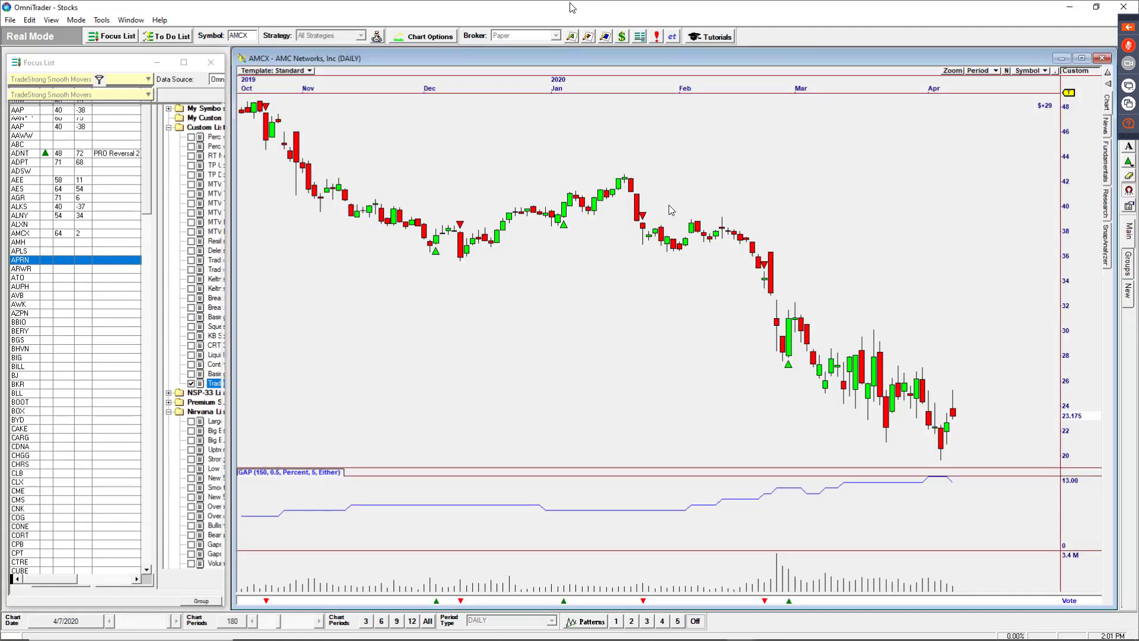
Copy the symbols from ADNT through CORT in the TradeStrong Smooth Movers list
{"action": "left_click_drag", "start_coordinate": [111, 153], "coordinate": [111, 537]}
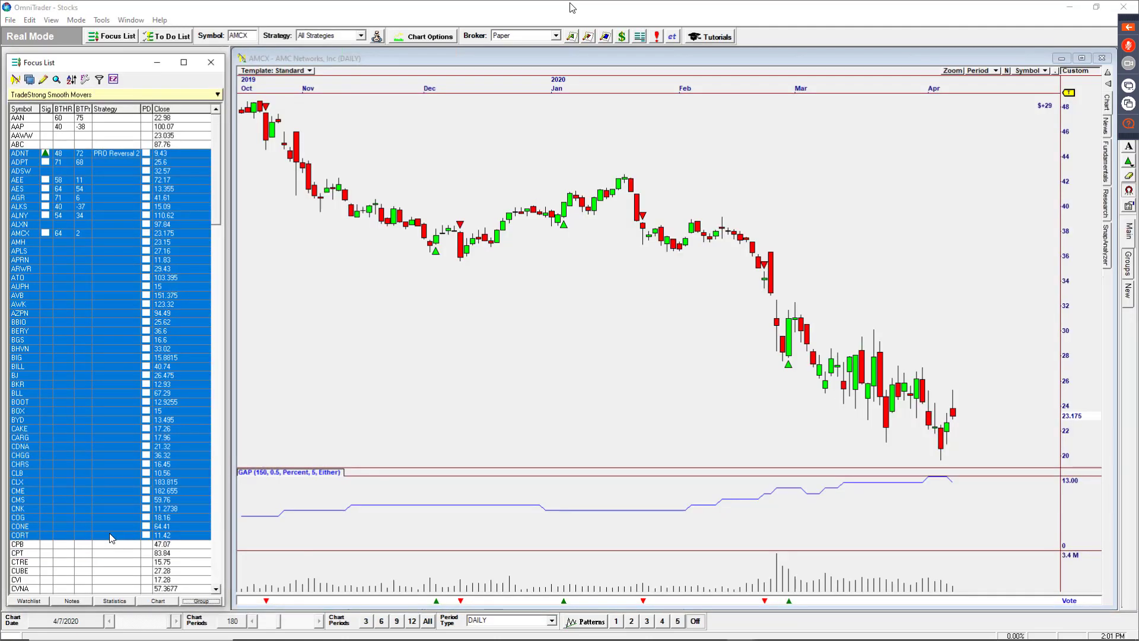
{"action": "right_click", "coordinate": [87, 404]}
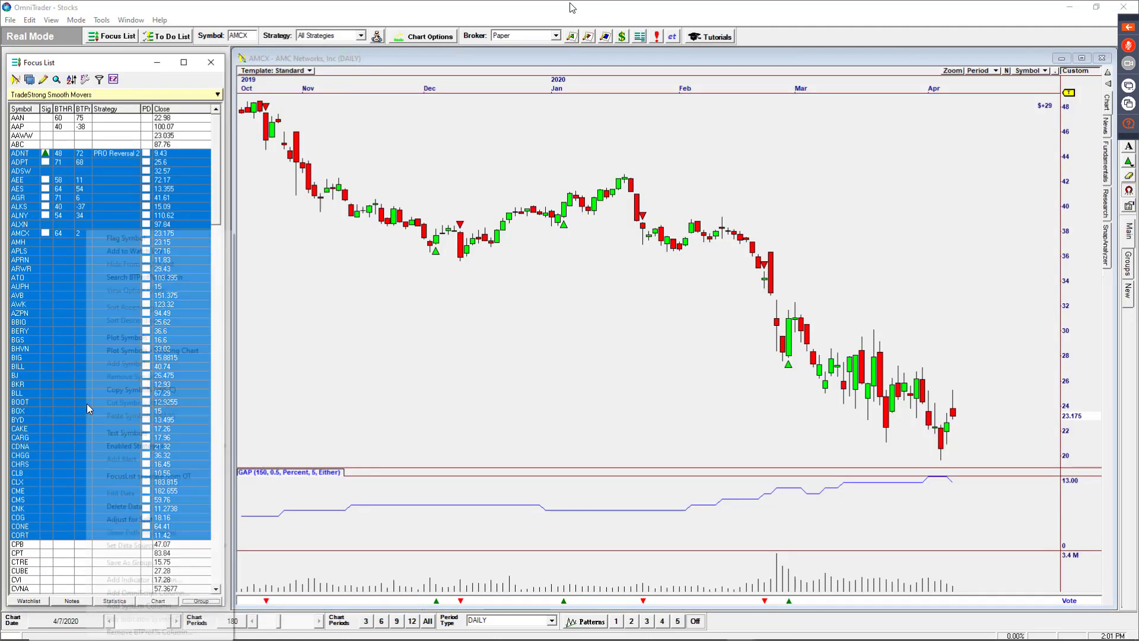
{"action": "left_click", "coordinate": [128, 389]}
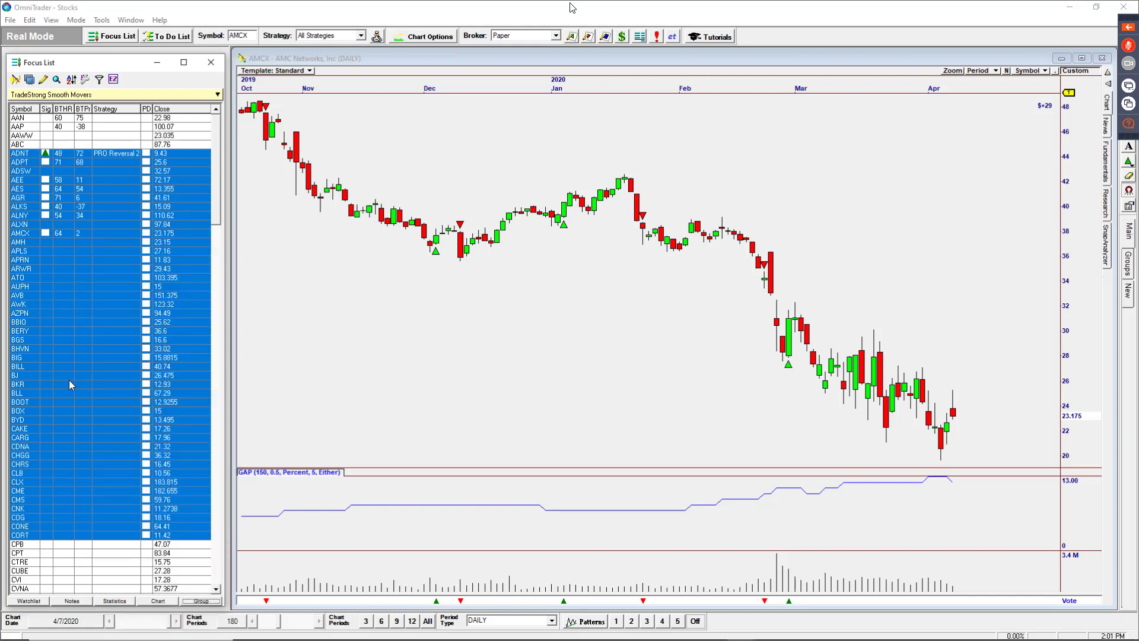
{"action": "right_click", "coordinate": [75, 401]}
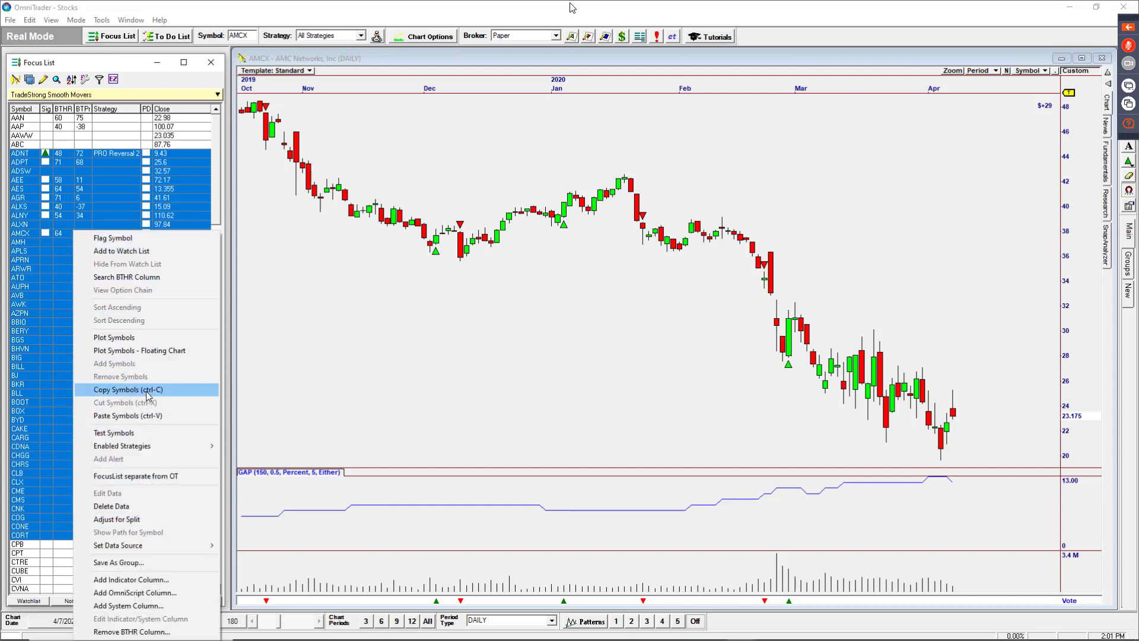
{"action": "left_click", "coordinate": [104, 94]}
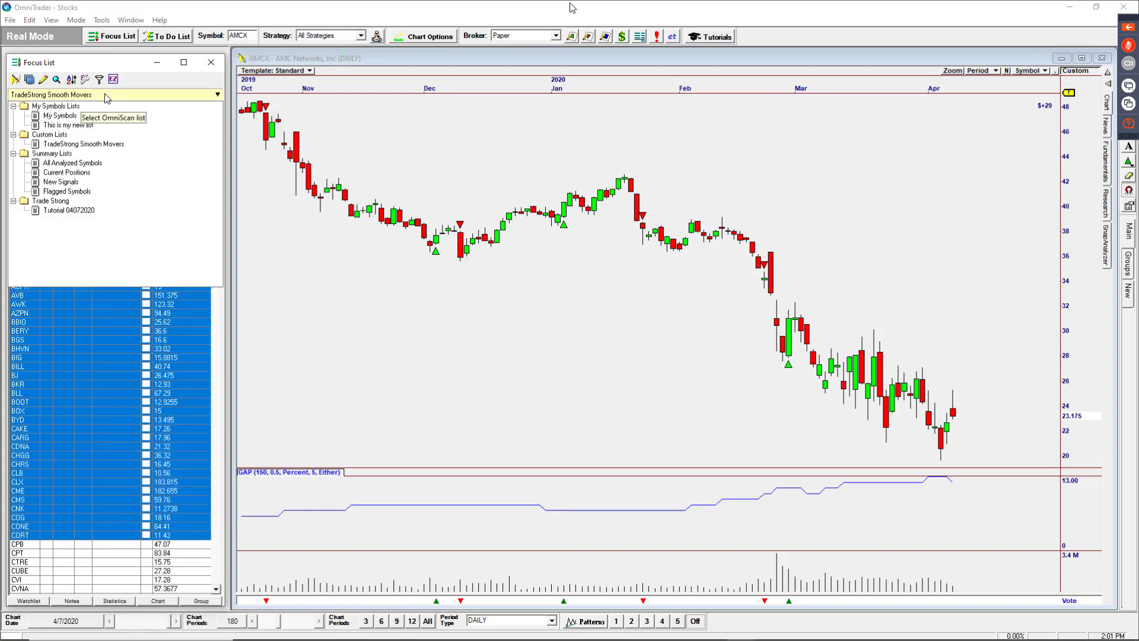
{"action": "left_click", "coordinate": [109, 469]}
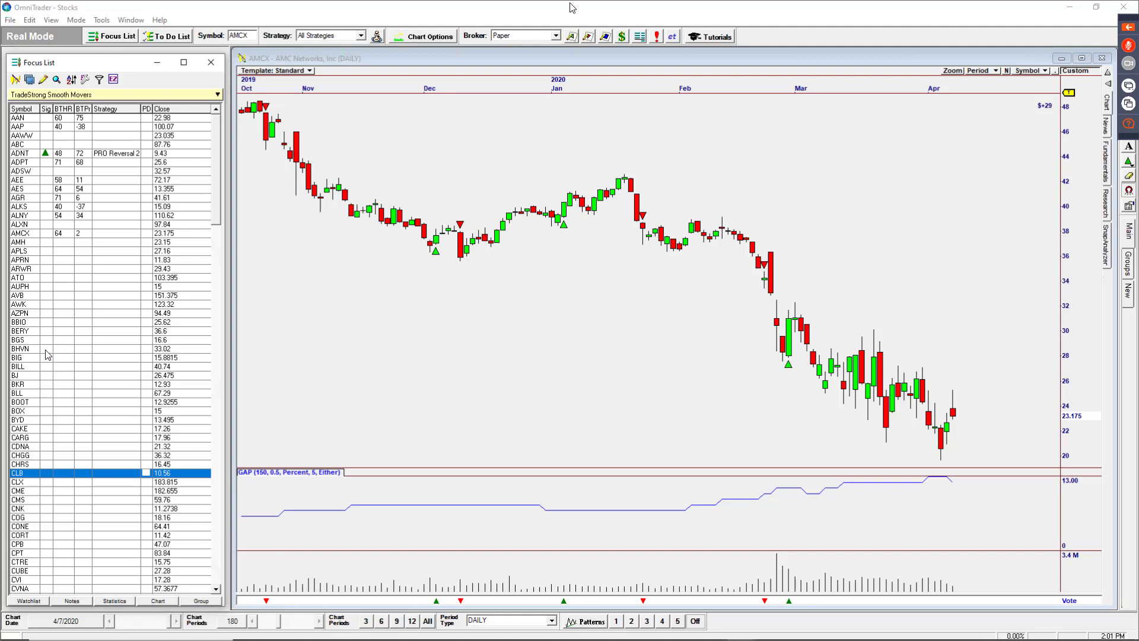
{"action": "left_click", "coordinate": [49, 278]}
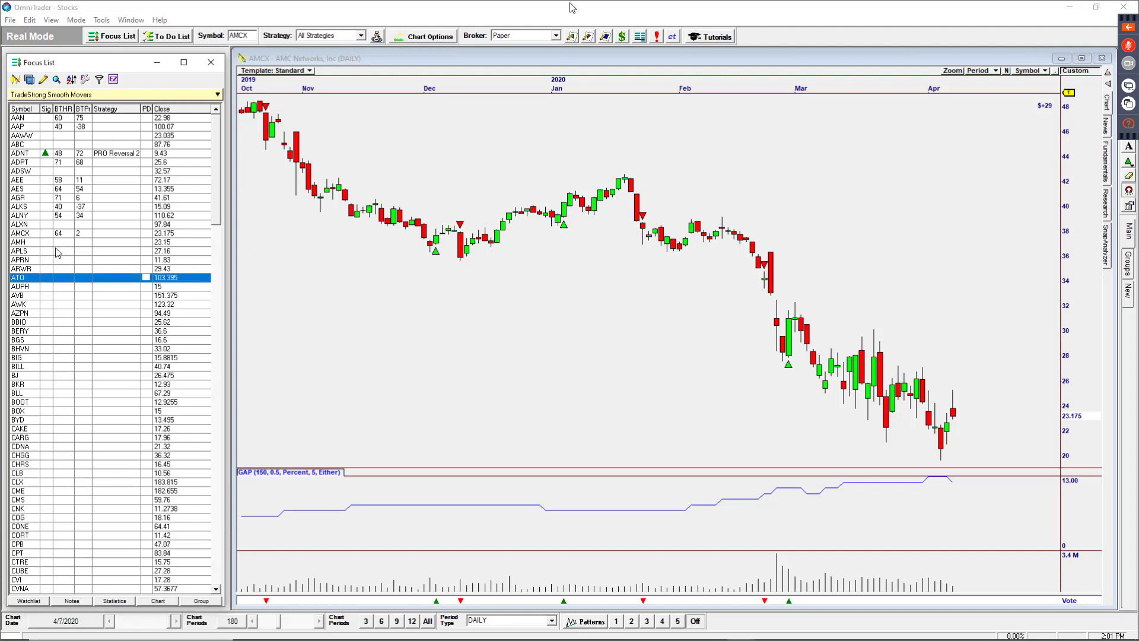
{"action": "left_click_drag", "start_coordinate": [56, 252], "coordinate": [61, 457]}
{"action": "left_click", "coordinate": [80, 326]}
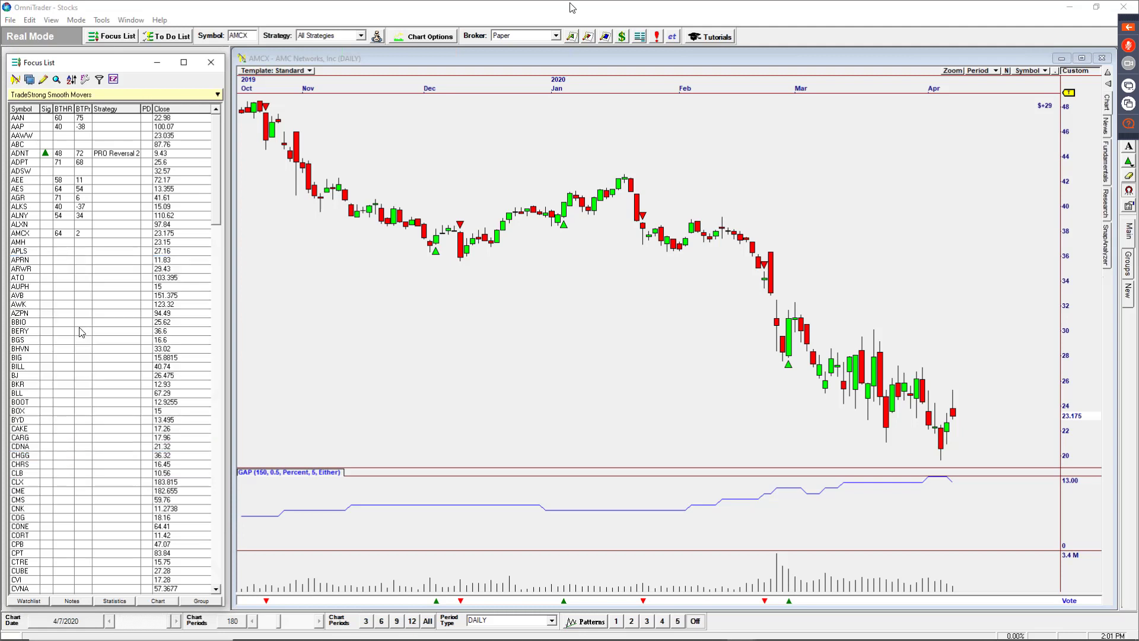
{"action": "left_click", "coordinate": [95, 385]}
{"action": "right_click", "coordinate": [80, 232]}
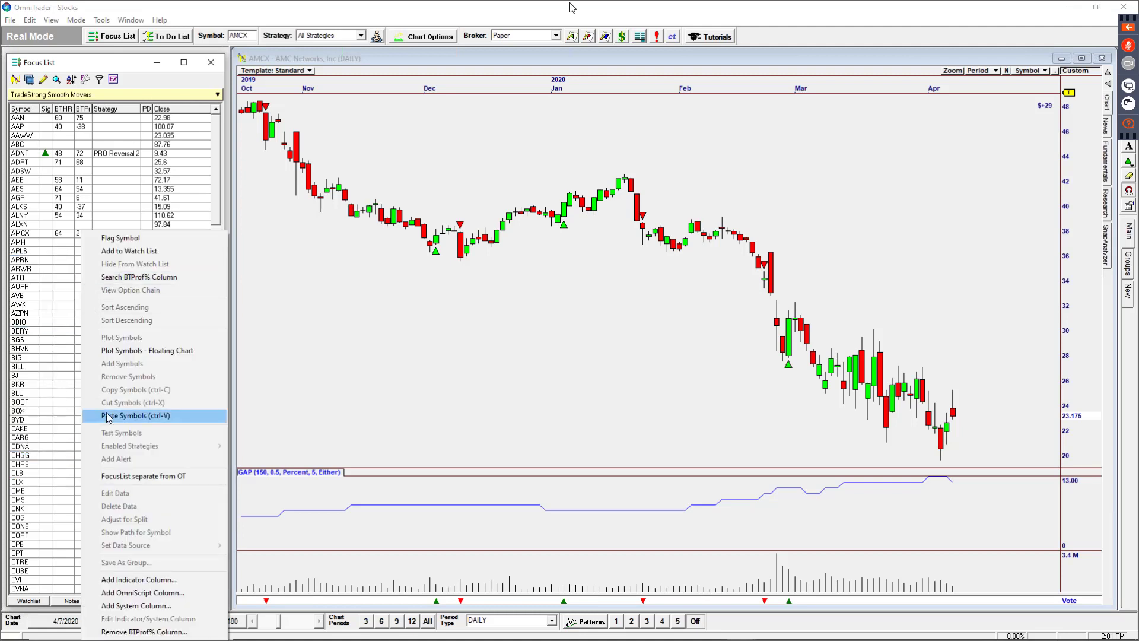
Switch the focus list to "This is my new list" and paste the copied symbols into it
{"action": "left_click", "coordinate": [51, 96]}
{"action": "left_click", "coordinate": [61, 126]}
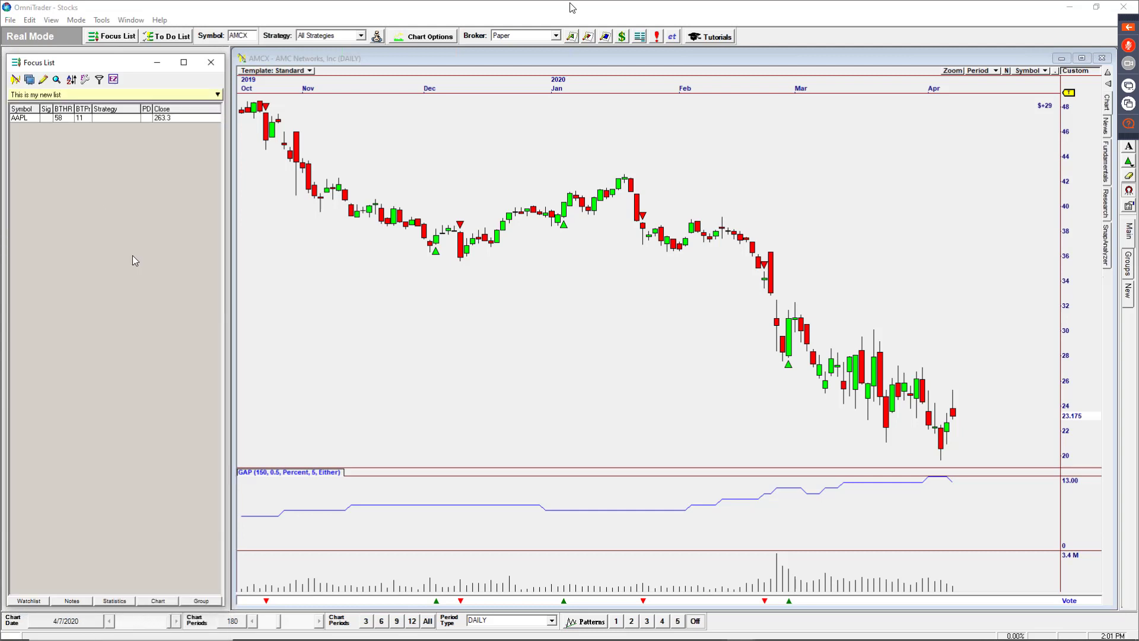
{"action": "right_click", "coordinate": [70, 231]}
{"action": "left_click", "coordinate": [130, 415]}
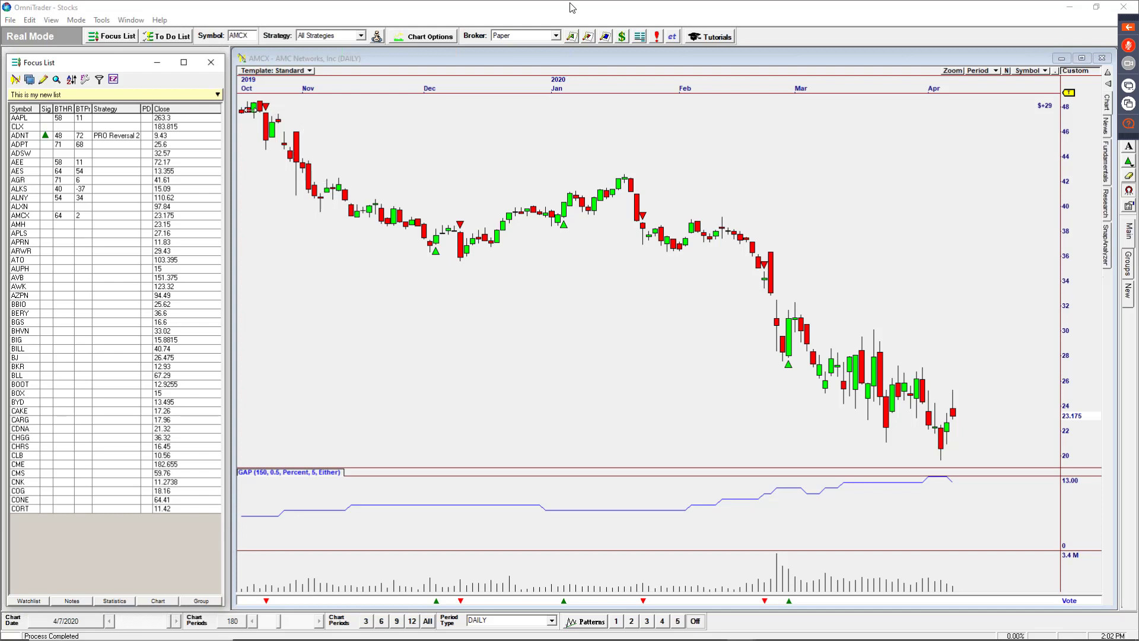
Reopen the focus list editor, collapse Custom Lists and Nirvana Lists, and expand PatternScans under Premium Subscriptions
{"action": "left_click", "coordinate": [43, 79]}
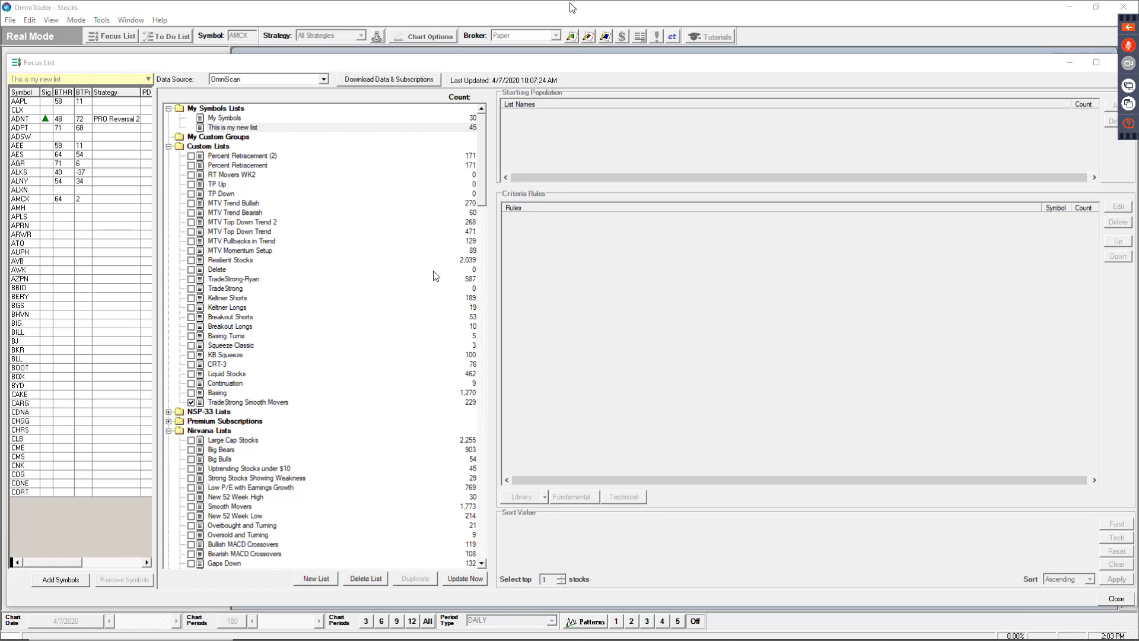
{"action": "left_click", "coordinate": [169, 146]}
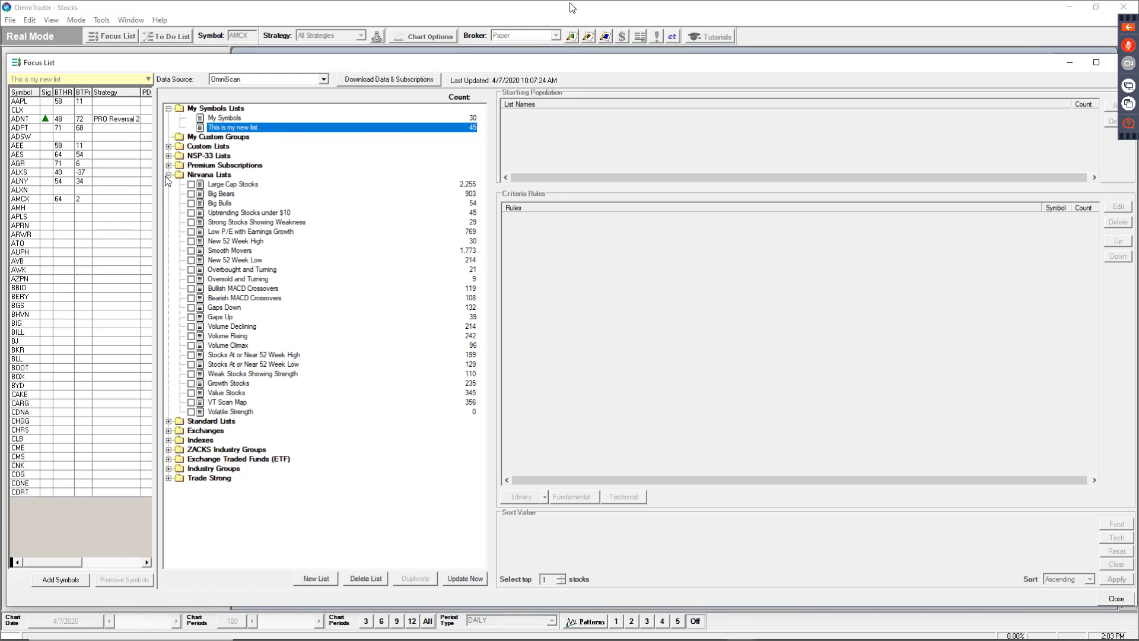
{"action": "left_click", "coordinate": [169, 175]}
{"action": "left_click", "coordinate": [169, 166]}
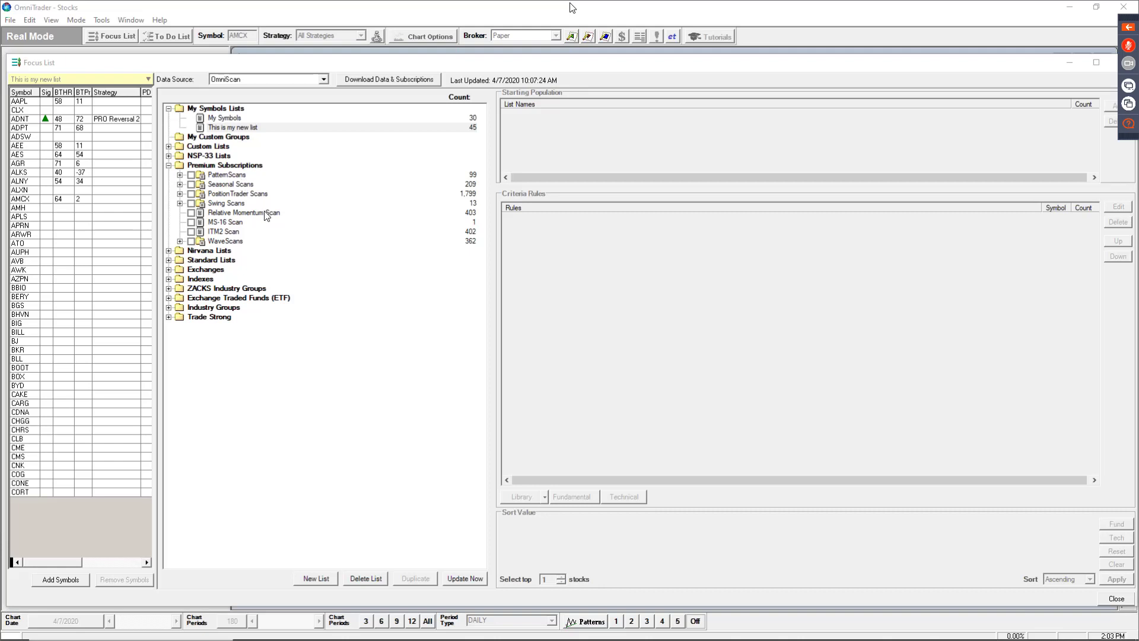
{"action": "left_click", "coordinate": [180, 174]}
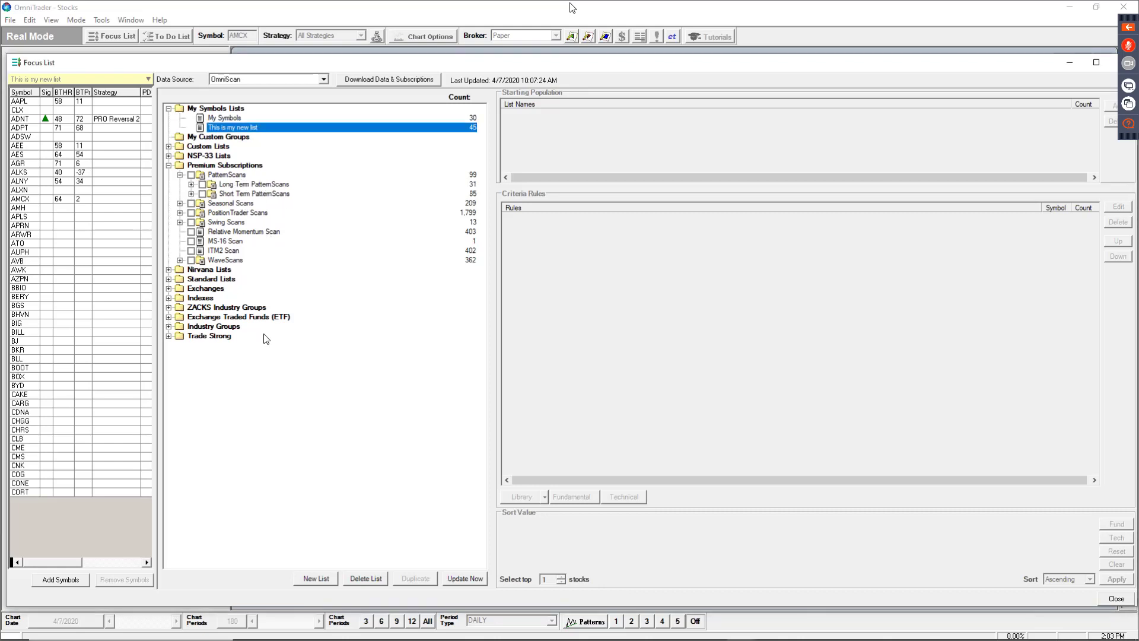
Expand Long Term and Short Term PatternScans, Seasonal Scans, PositionTrader Scans and Swing Scans under Premium Subscriptions to see their lists
{"action": "left_click", "coordinate": [191, 184]}
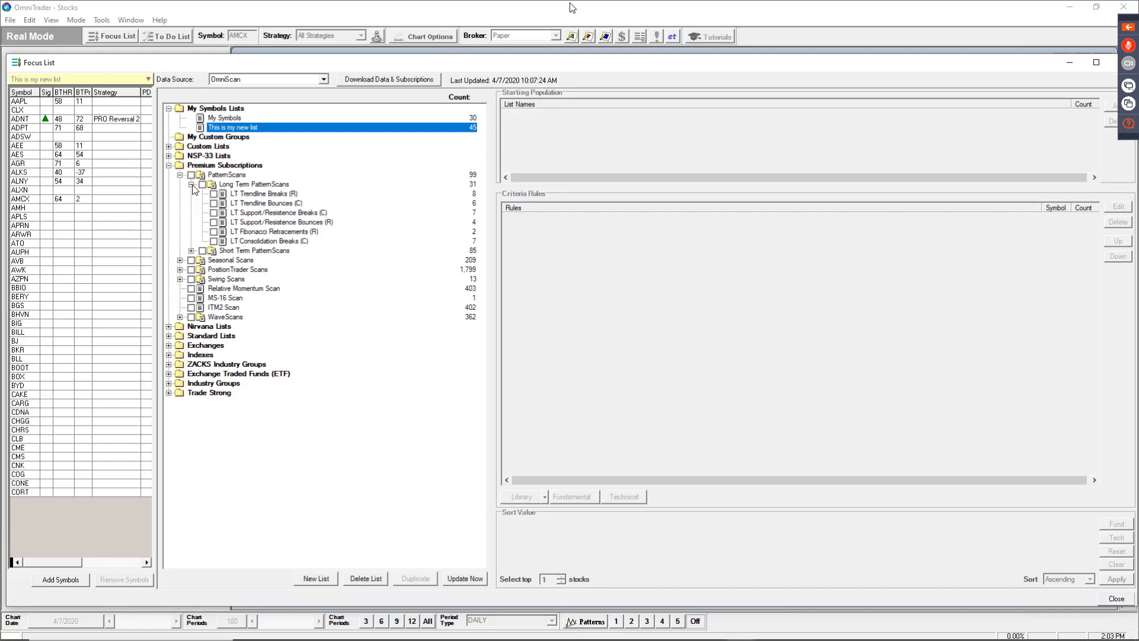
{"action": "left_click", "coordinate": [191, 251]}
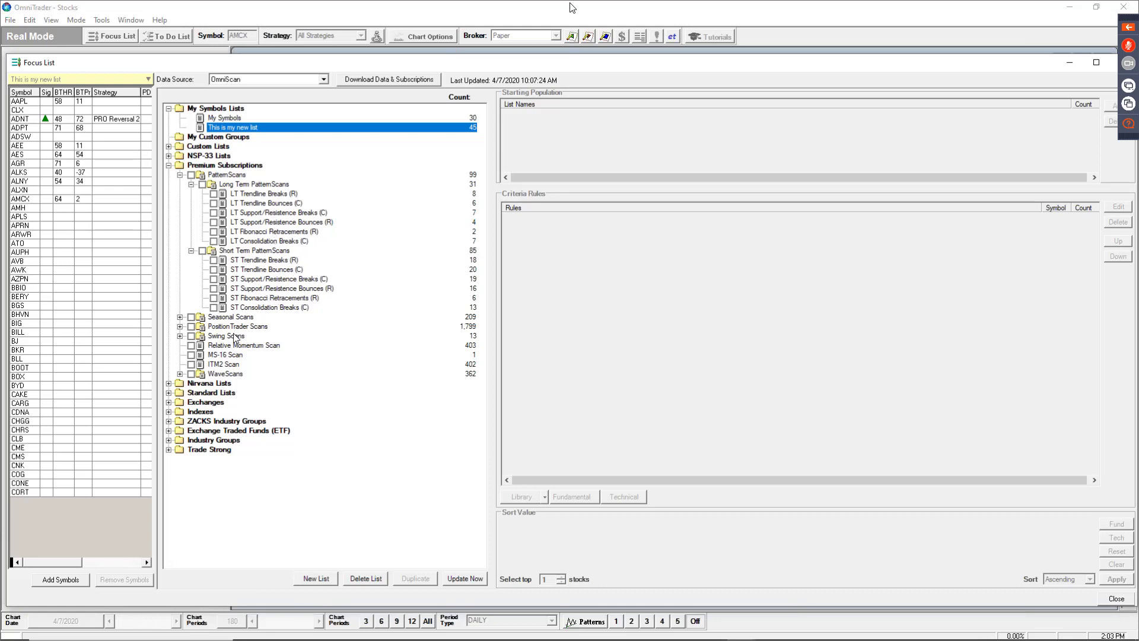
{"action": "left_click", "coordinate": [180, 317]}
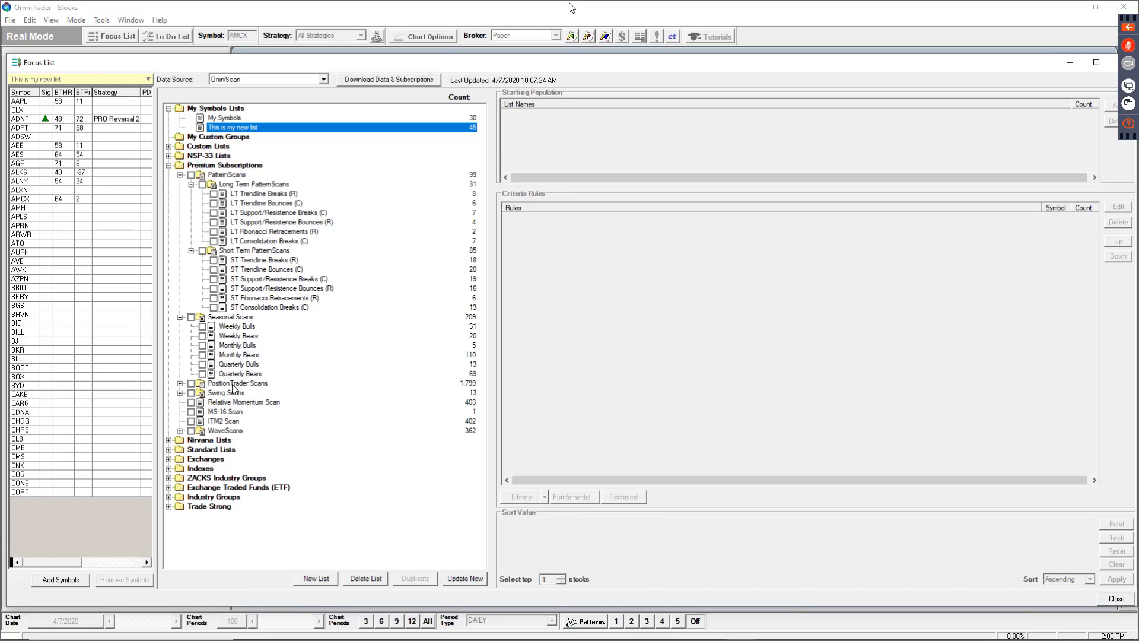
{"action": "left_click", "coordinate": [180, 384]}
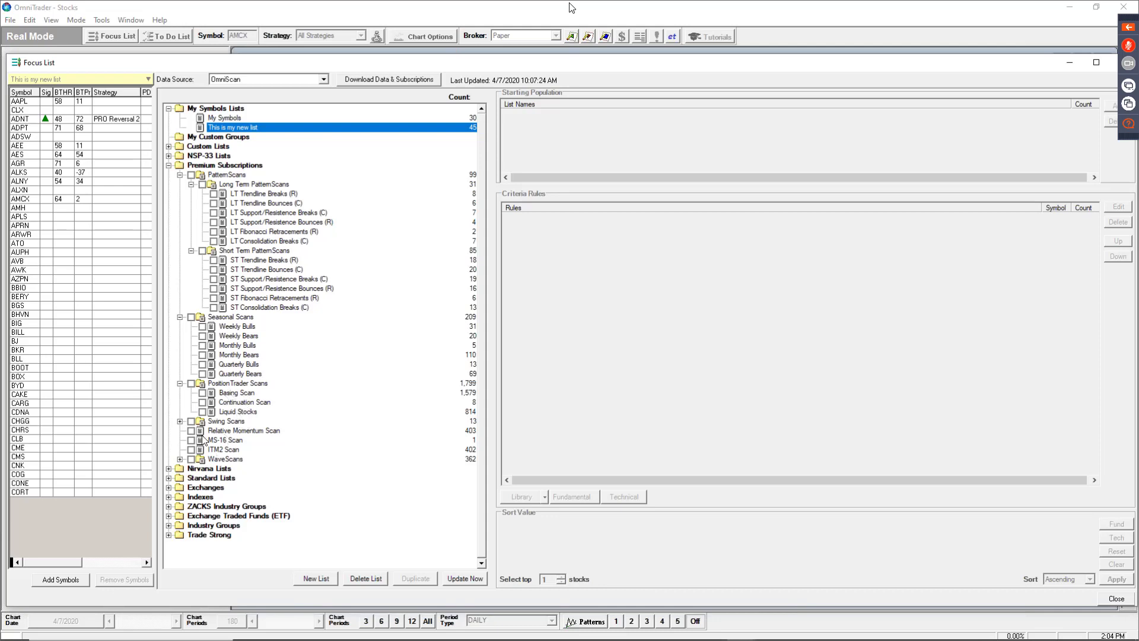
{"action": "left_click", "coordinate": [179, 422]}
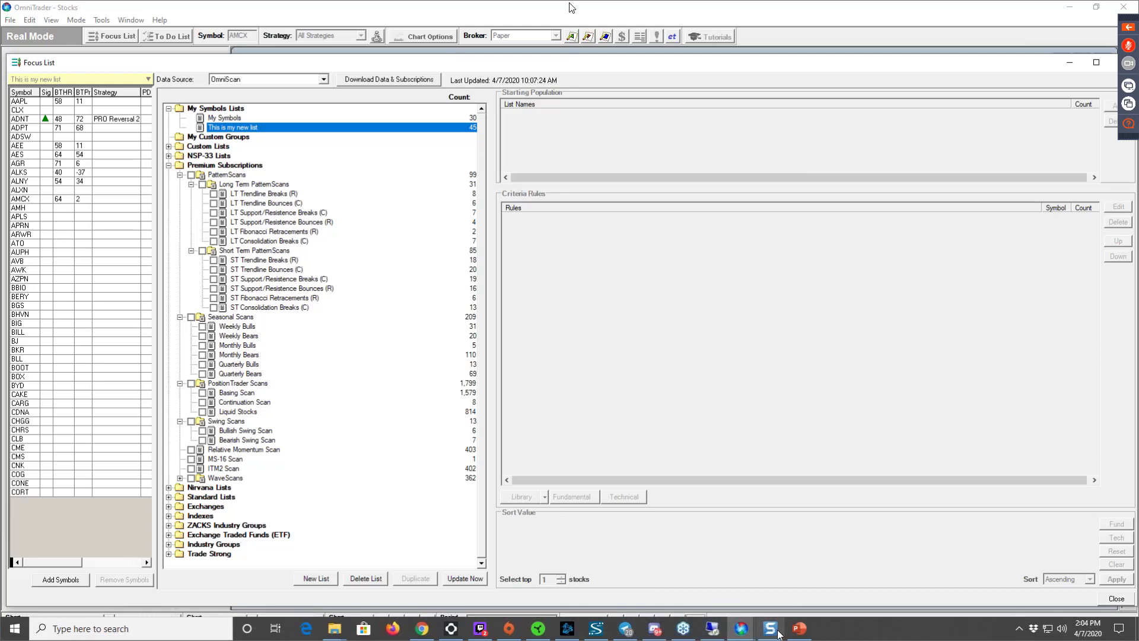
{"action": "mouse_move", "coordinate": [742, 630]}
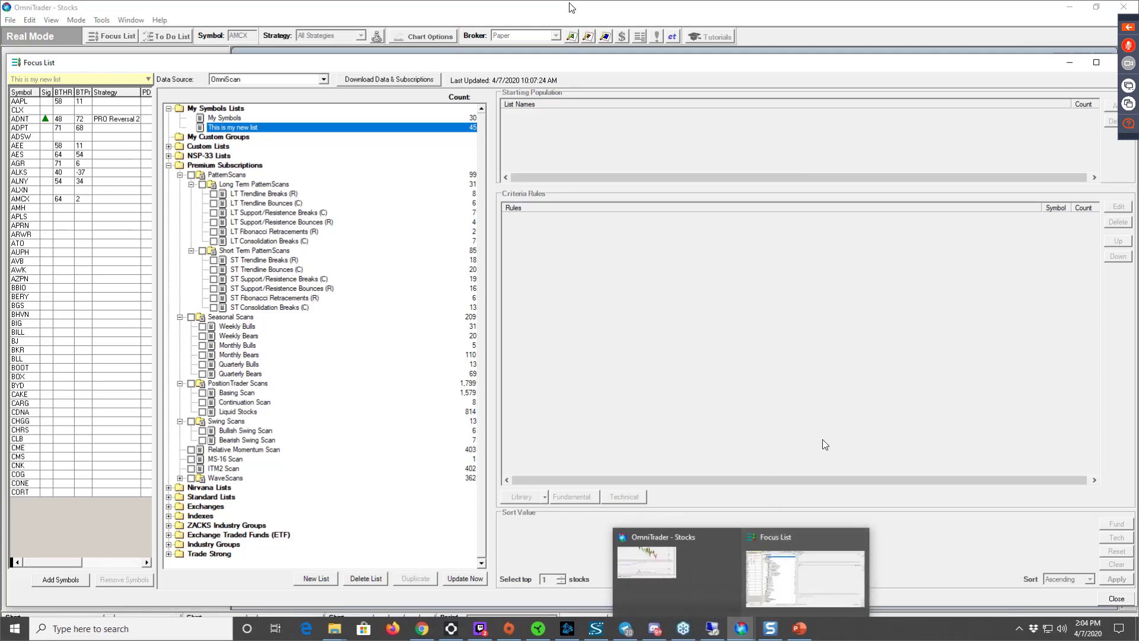
{"action": "left_click", "coordinate": [1135, 306]}
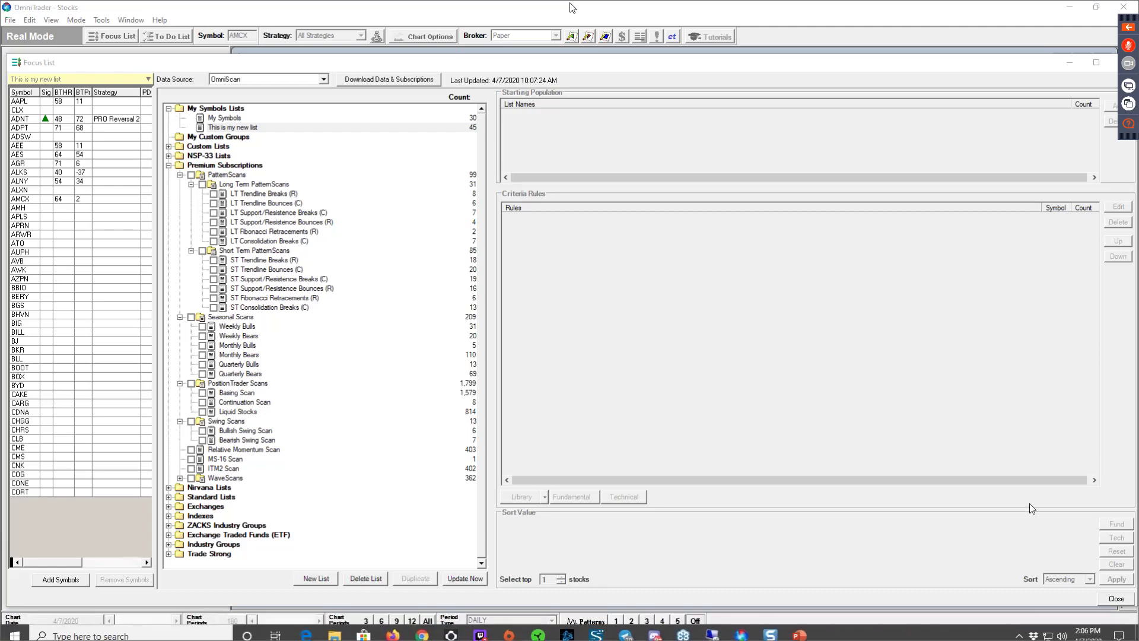
{"action": "left_click", "coordinate": [1115, 499]}
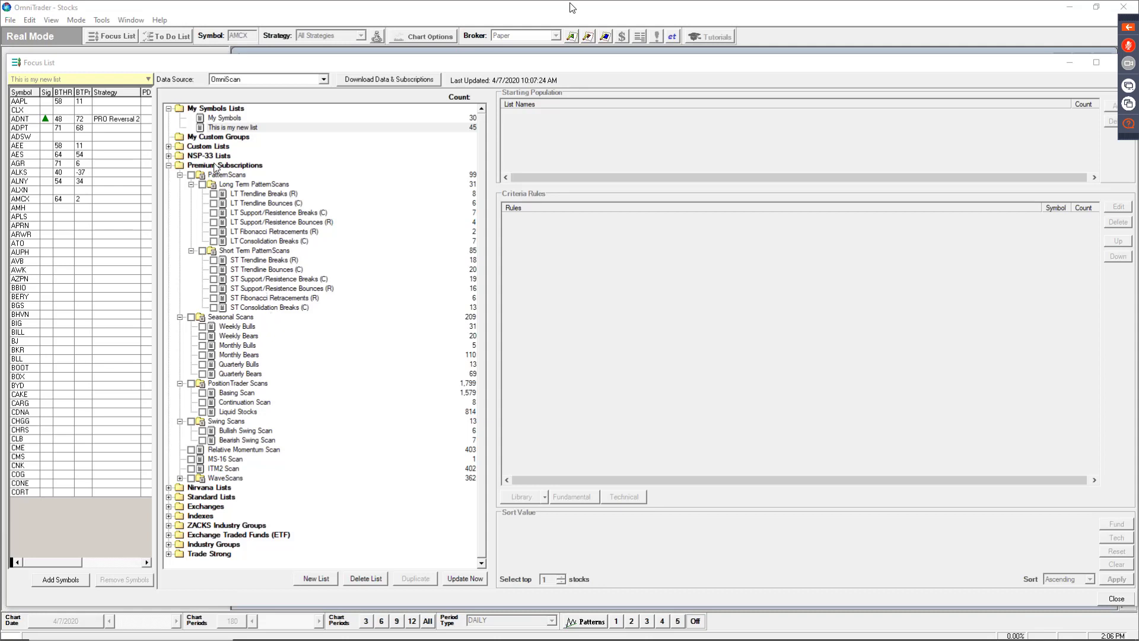
Collapse Premium Subscriptions, expand Custom Lists and display the criteria of TradeStrong Smooth Movers
{"action": "left_click", "coordinate": [169, 165]}
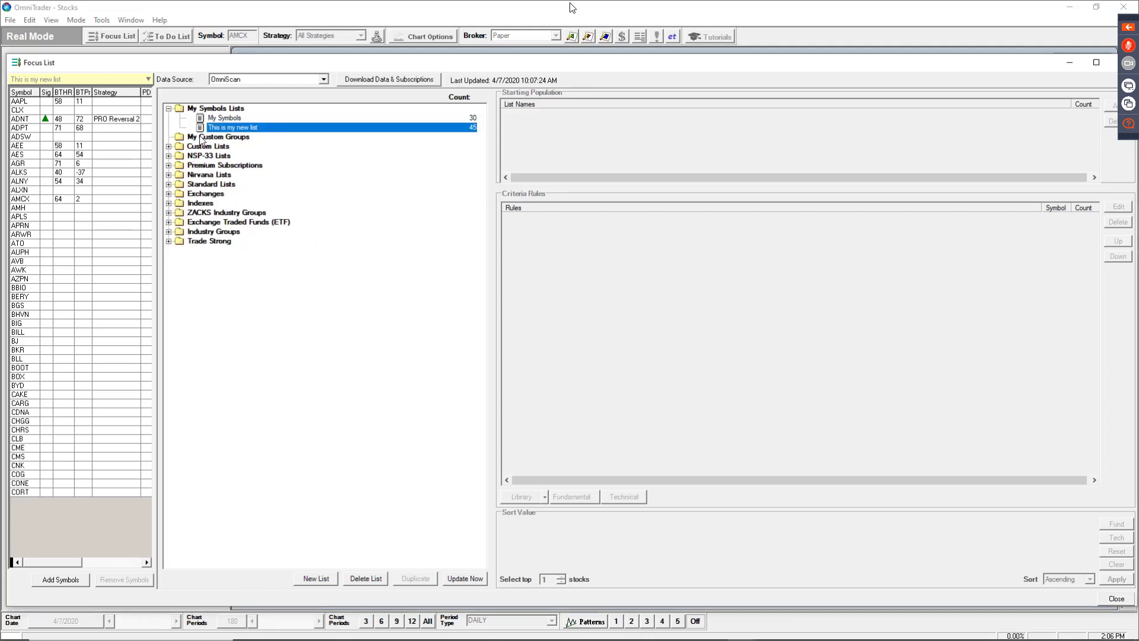
{"action": "left_click", "coordinate": [169, 147]}
{"action": "left_click", "coordinate": [245, 403]}
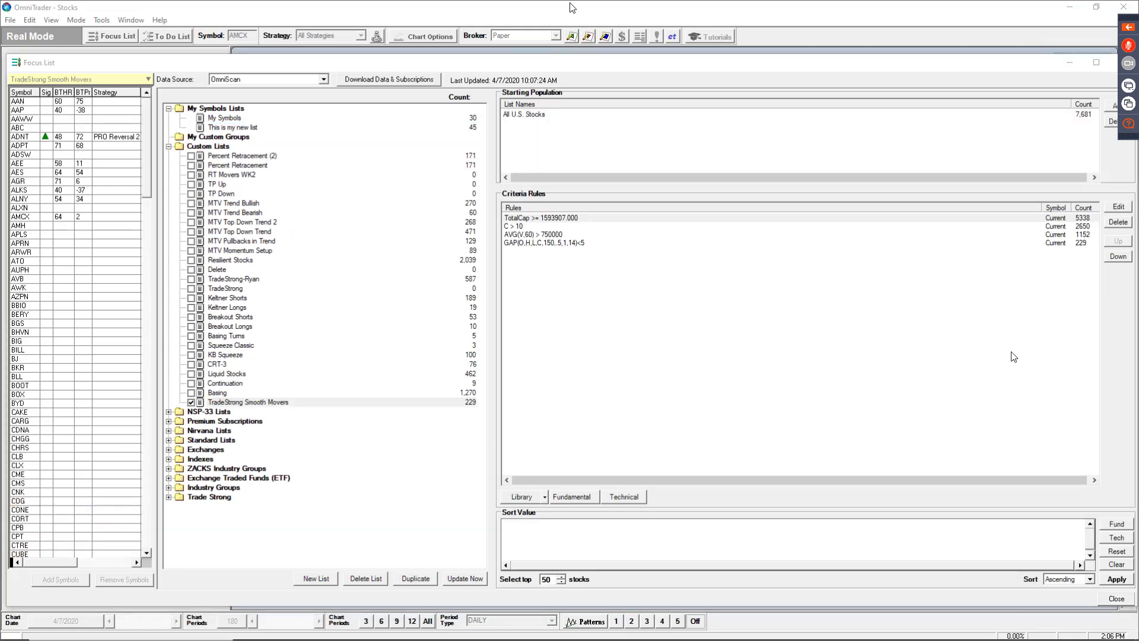
Edit the GAP criteria rule, adding the shorter formula GAP(150,.5,1, 14)< 5 below the existing one
{"action": "left_click", "coordinate": [566, 247]}
{"action": "left_click", "coordinate": [1119, 207]}
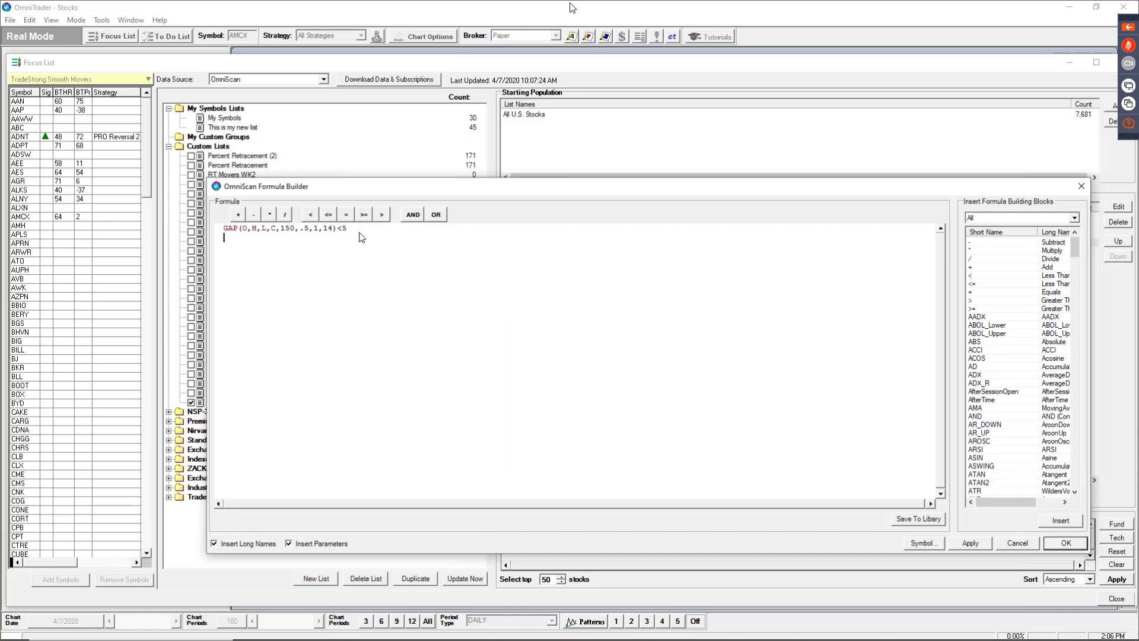
{"action": "key", "text": "Return"}
{"action": "type", "text": "GAP"}
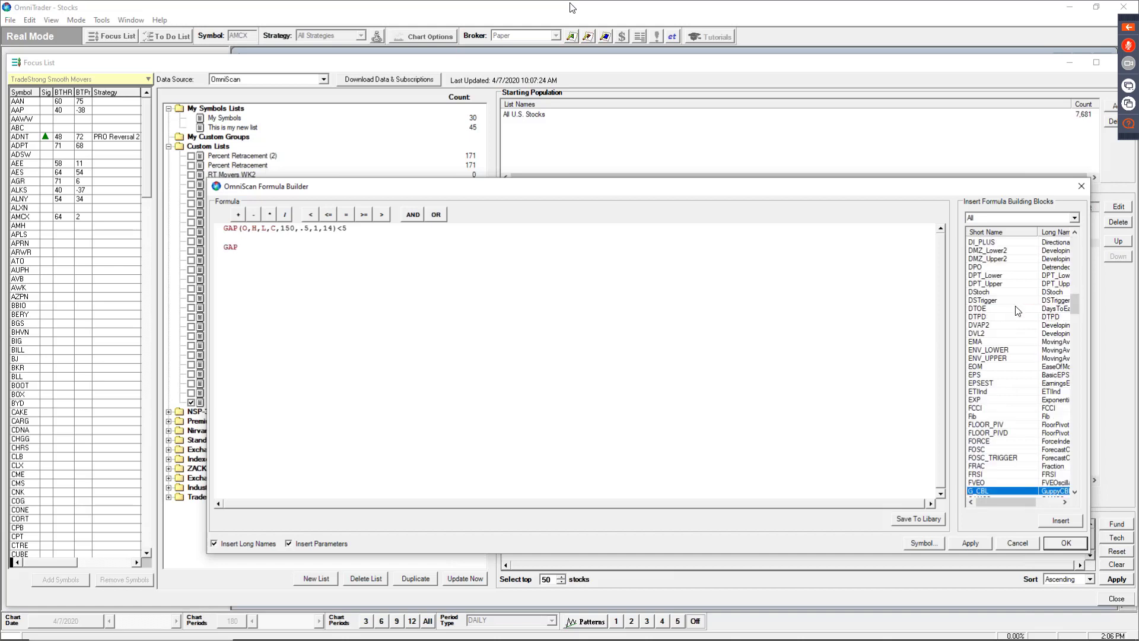
{"action": "left_click_drag", "start_coordinate": [1006, 503], "coordinate": [960, 504]}
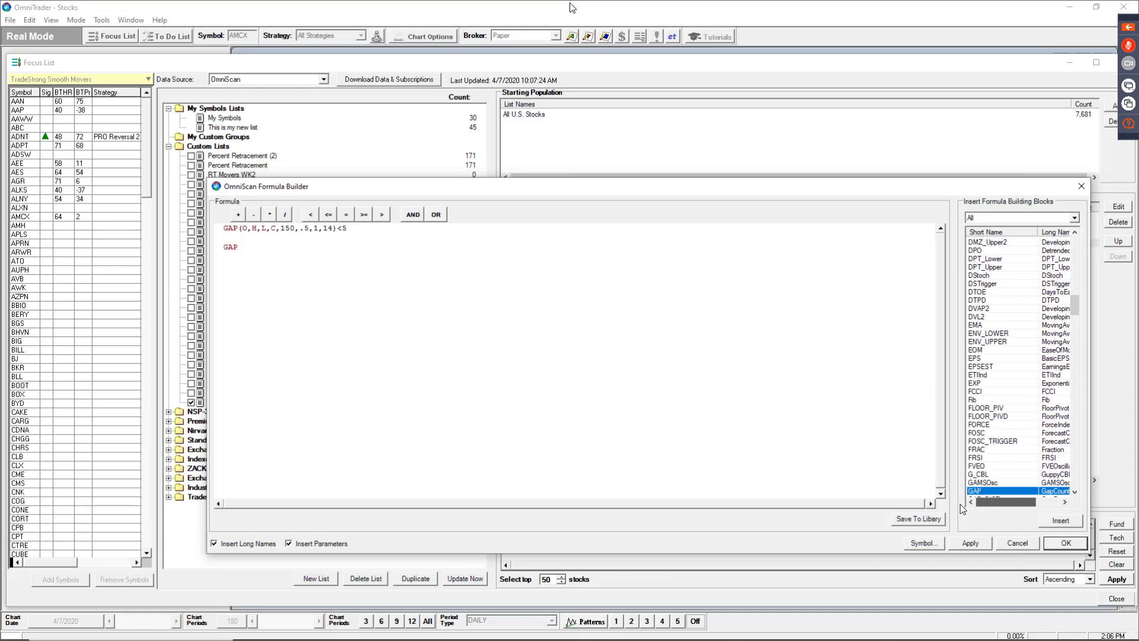
{"action": "left_click", "coordinate": [256, 246]}
{"action": "type", "text": "("}
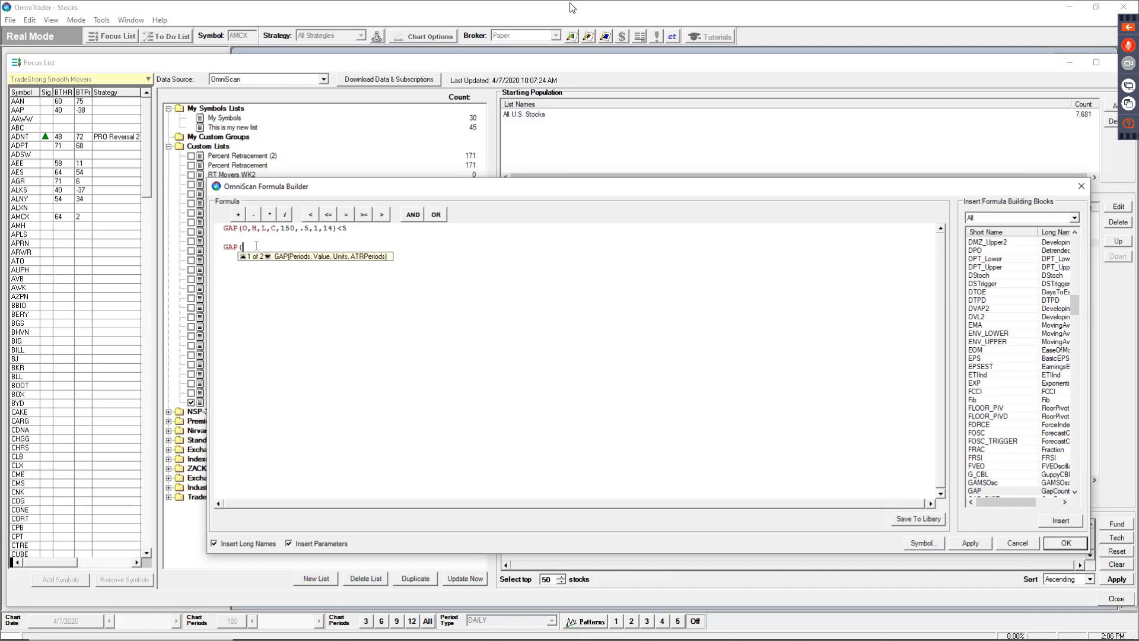
{"action": "type", "text": "150,.5,1, 14)"}
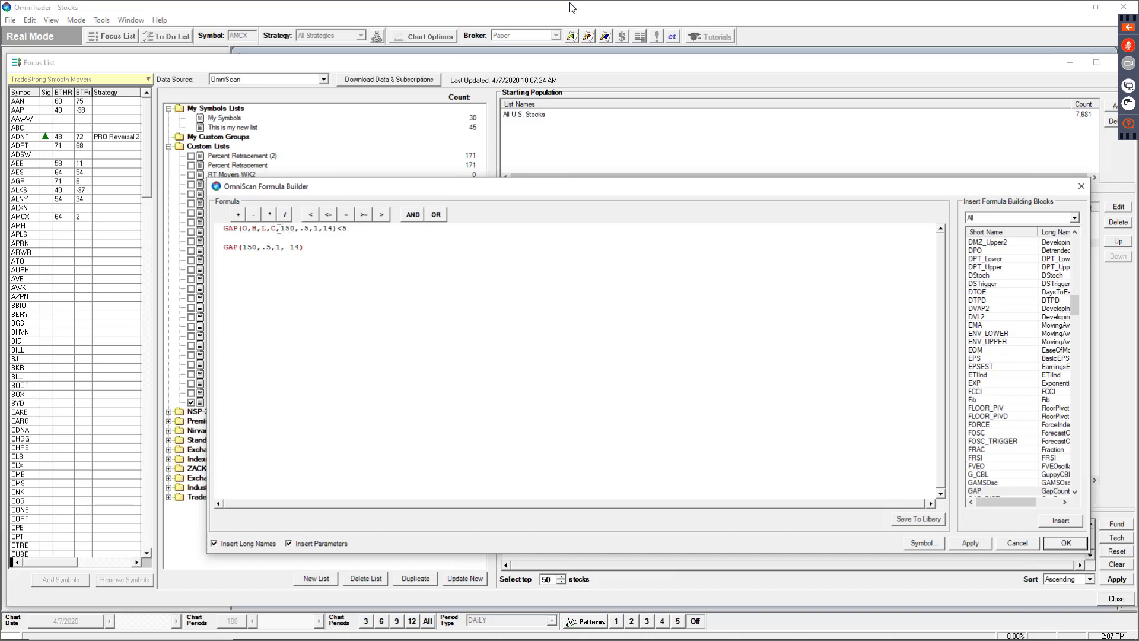
{"action": "left_click_drag", "start_coordinate": [280, 229], "coordinate": [245, 233]}
{"action": "left_click", "coordinate": [375, 235]}
{"action": "left_click", "coordinate": [365, 254]}
{"action": "type", "text": "< 5"}
Delete the original GAP formula with the O,H,L,C arguments, apply the changed rule, and close the formula builder and focus list editor
{"action": "left_click_drag", "start_coordinate": [363, 238], "coordinate": [178, 224]}
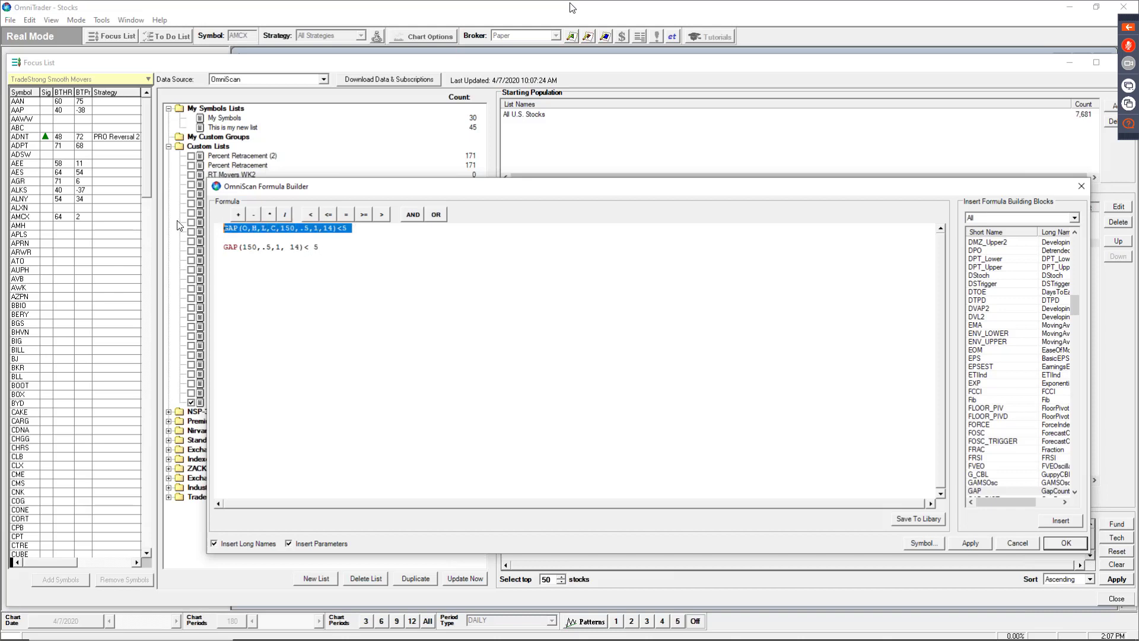
{"action": "key", "text": "Delete"}
{"action": "key", "text": "Delete"}
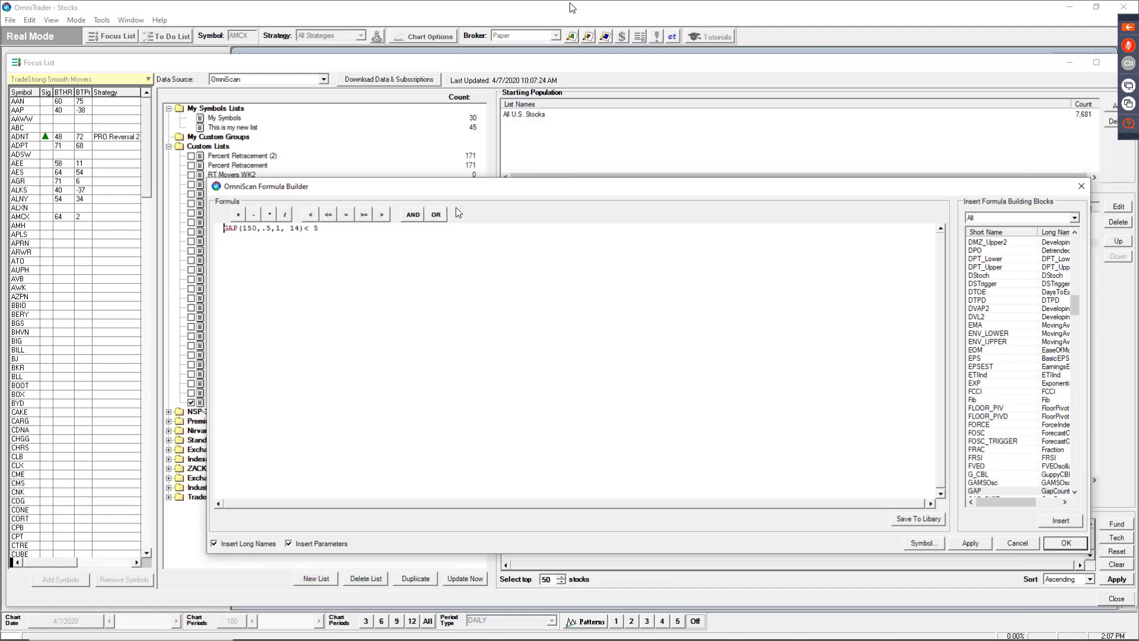
{"action": "left_click_drag", "start_coordinate": [475, 194], "coordinate": [401, 179]}
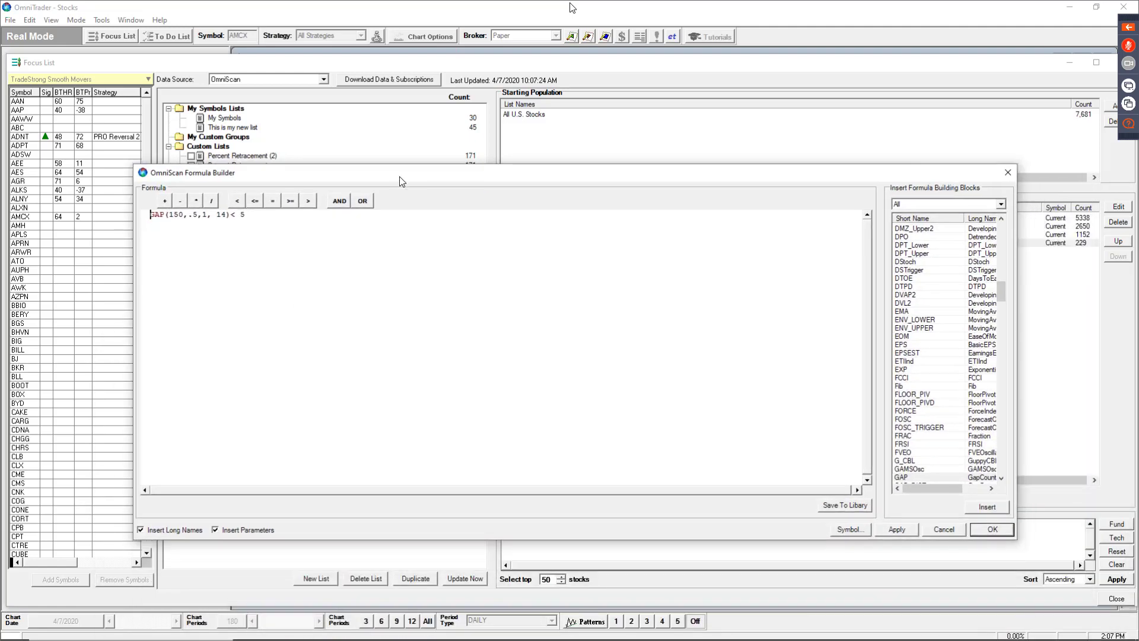
{"action": "left_click", "coordinate": [912, 530]}
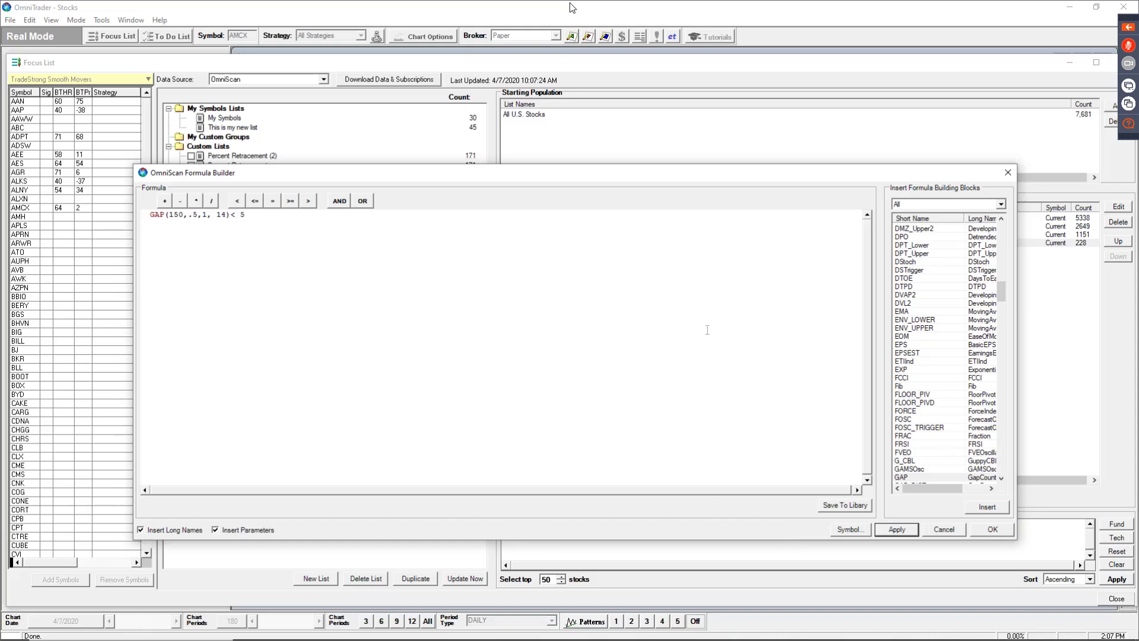
{"action": "left_click", "coordinate": [934, 526]}
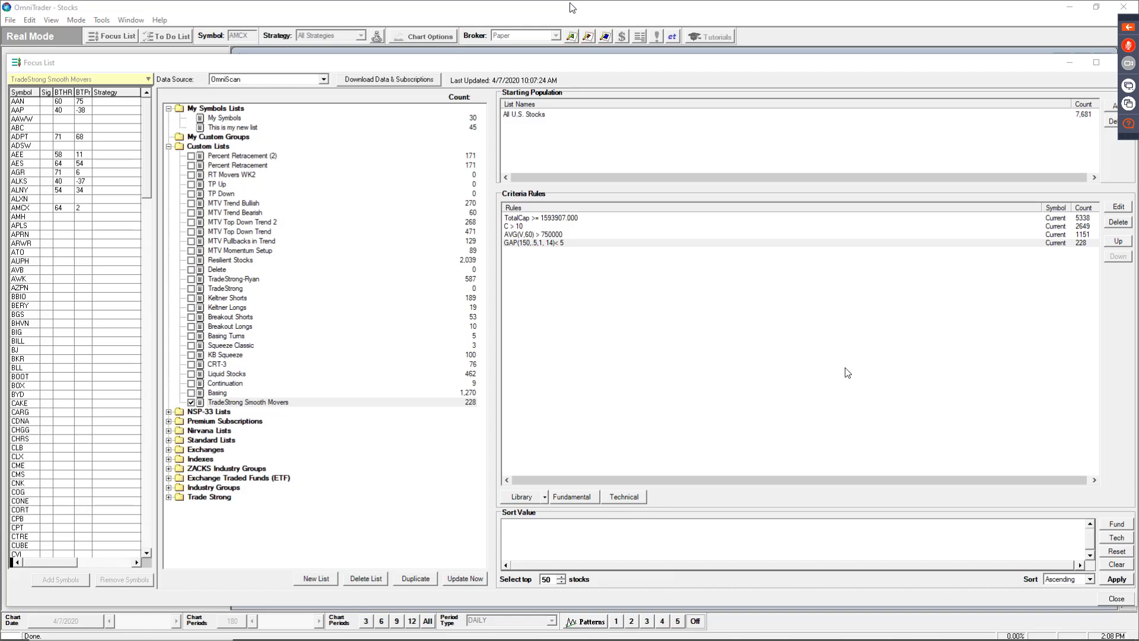
{"action": "left_click", "coordinate": [875, 375]}
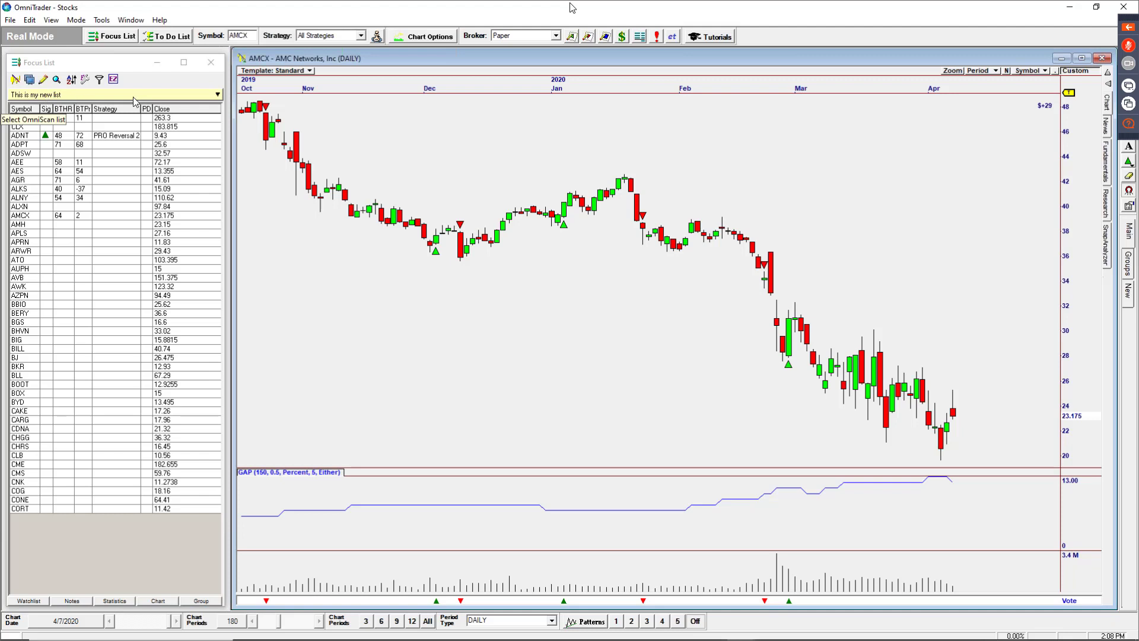
Reopen the GAP rule of TradeStrong Smooth Movers for editing and add GetClose("MSFT") below its formula
{"action": "left_click", "coordinate": [43, 81]}
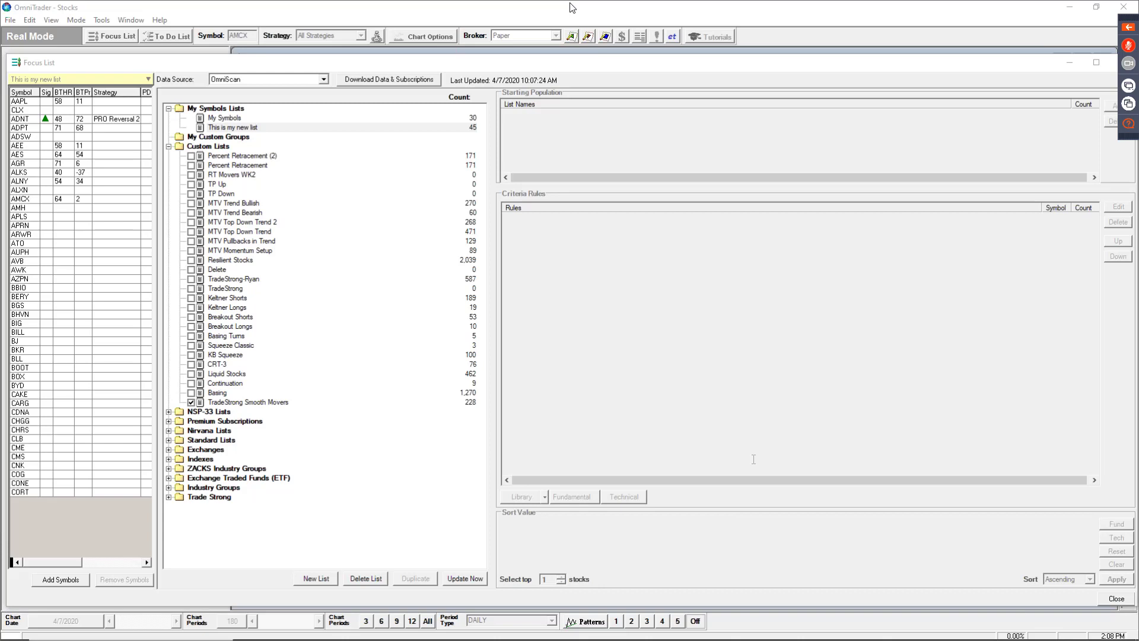
{"action": "left_click", "coordinate": [265, 402]}
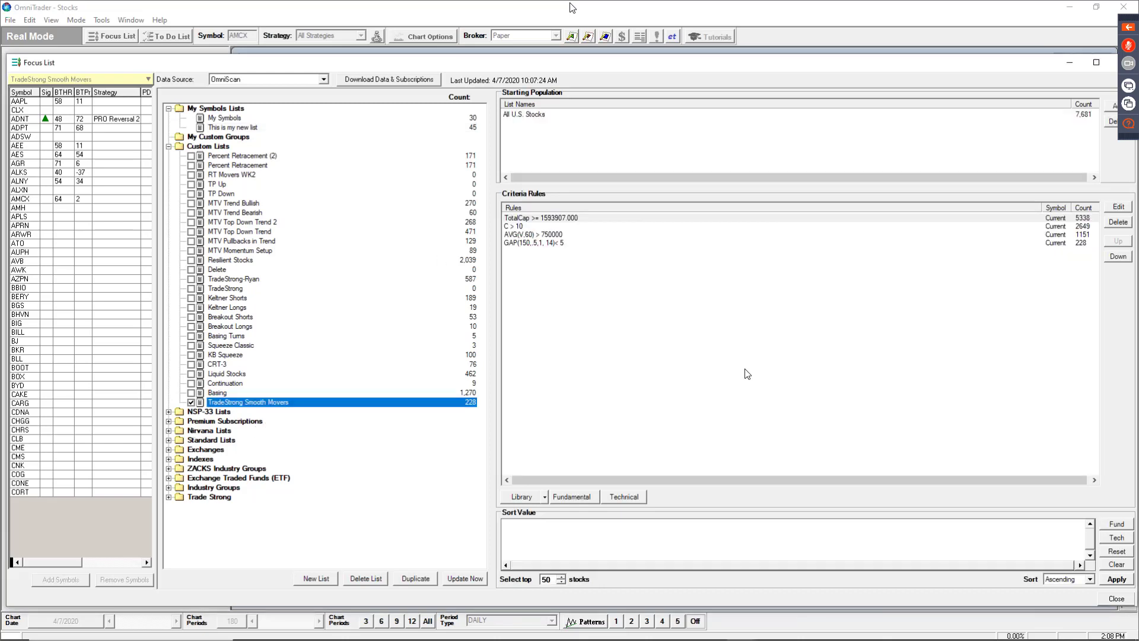
{"action": "left_click", "coordinate": [547, 244]}
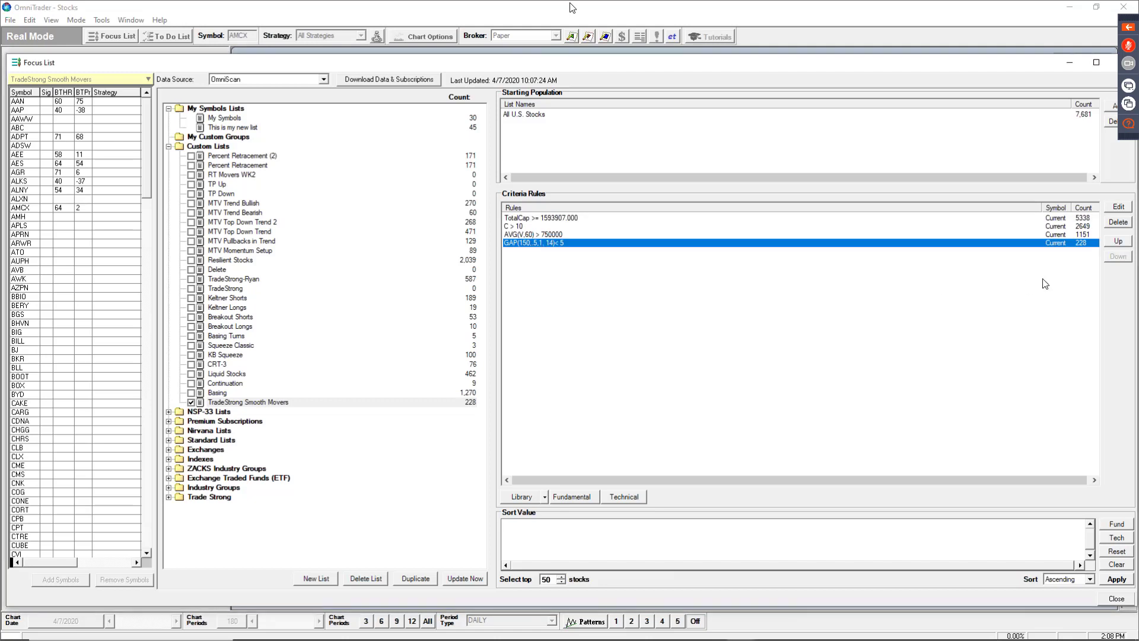
{"action": "left_click", "coordinate": [1118, 207]}
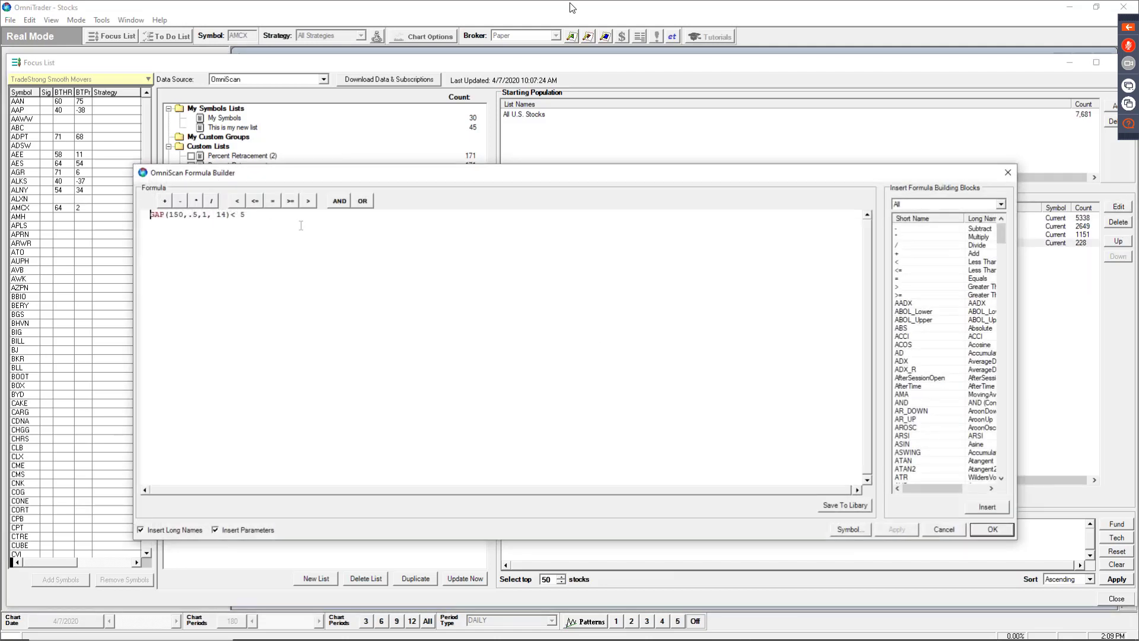
{"action": "key", "text": "Return"}
{"action": "type", "text": "GetClose("}
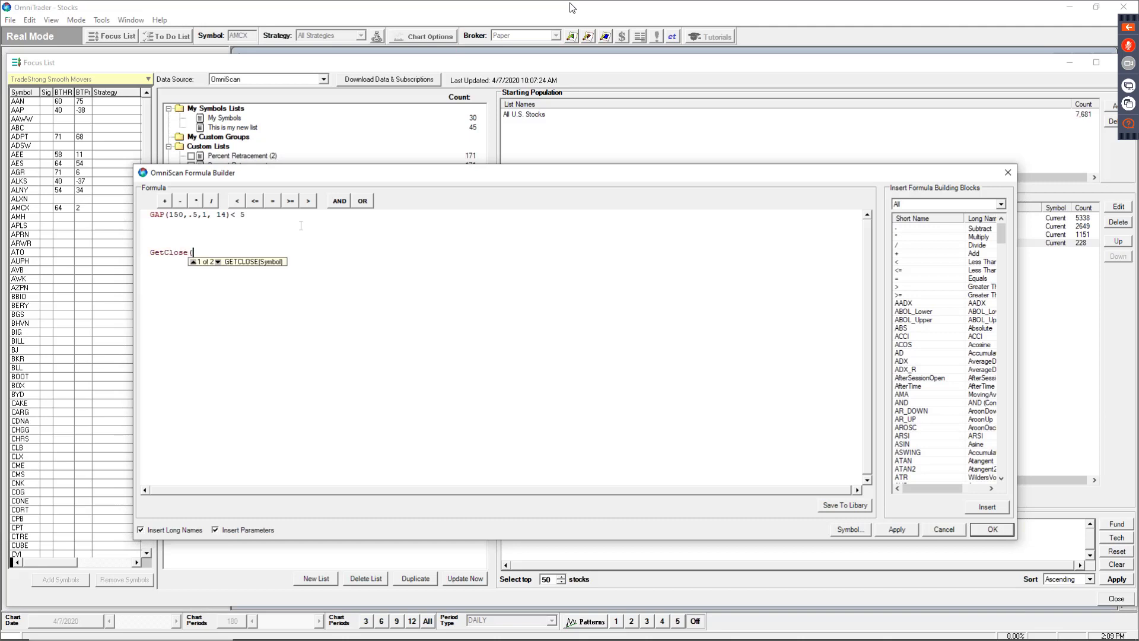
{"action": "type", "text": "\"MSFT\")"}
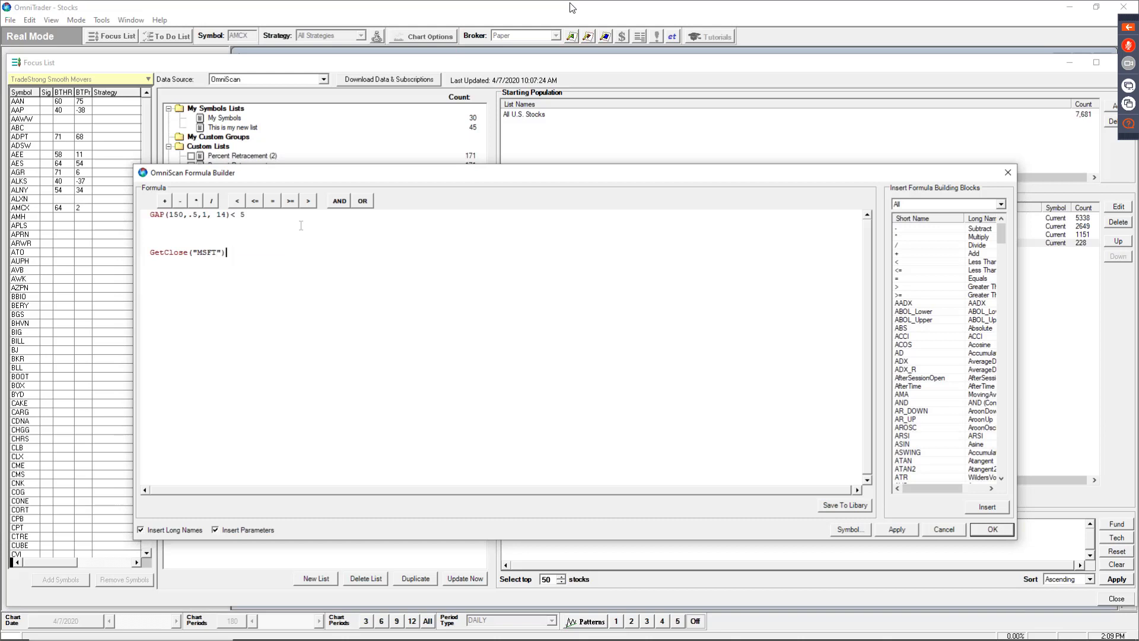
Replace the MSFT symbol in the GetClose formula with "SPY"
{"action": "left_click_drag", "start_coordinate": [237, 254], "coordinate": [151, 256]}
{"action": "left_click", "coordinate": [237, 259]}
{"action": "left_click_drag", "start_coordinate": [236, 259], "coordinate": [127, 256]}
{"action": "key", "text": "Delete"}
{"action": "key", "text": "ctrl+z"}
{"action": "key", "text": "Down"}
{"action": "key", "text": "BackSpace"}
{"action": "key", "text": "BackSpace"}
{"action": "key", "text": "BackSpace"}
{"action": "key", "text": "BackSpace"}
{"action": "key", "text": "BackSpace"}
{"action": "key", "text": "BackSpace"}
{"action": "type", "text": "\"SP"}
{"action": "key", "text": "BackSpace"}
{"action": "key", "text": "BackSpace"}
{"action": "type", "text": "SPY\""}
Remove the GetClose line and cancel the formula edit
{"action": "left_click_drag", "start_coordinate": [225, 251], "coordinate": [71, 251]}
{"action": "key", "text": "Delete"}
{"action": "left_click", "coordinate": [945, 528]}
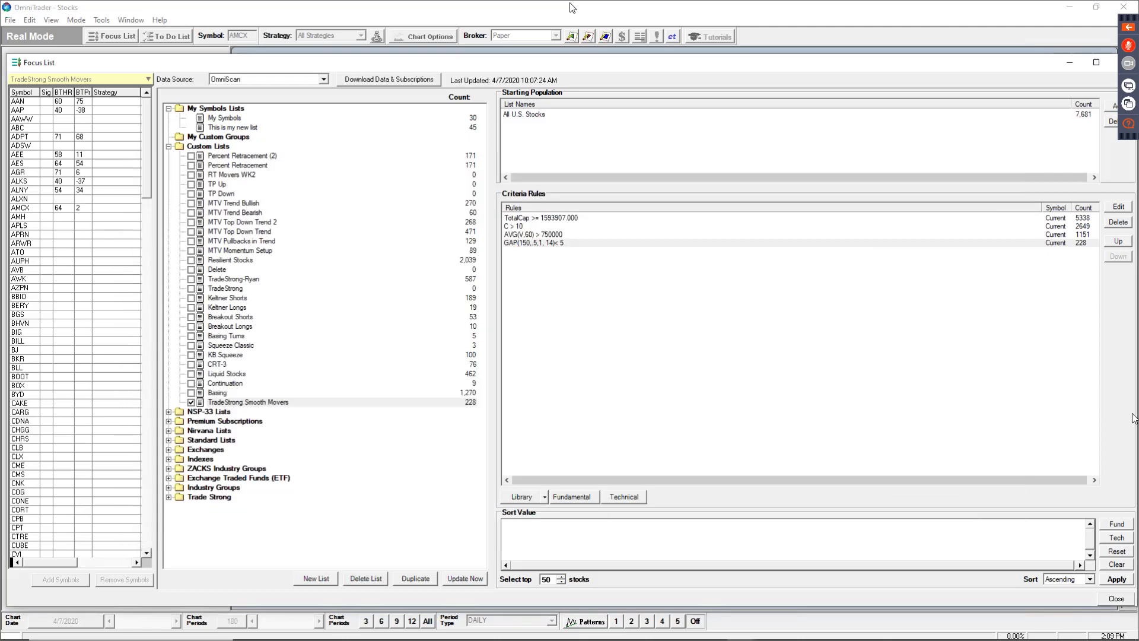